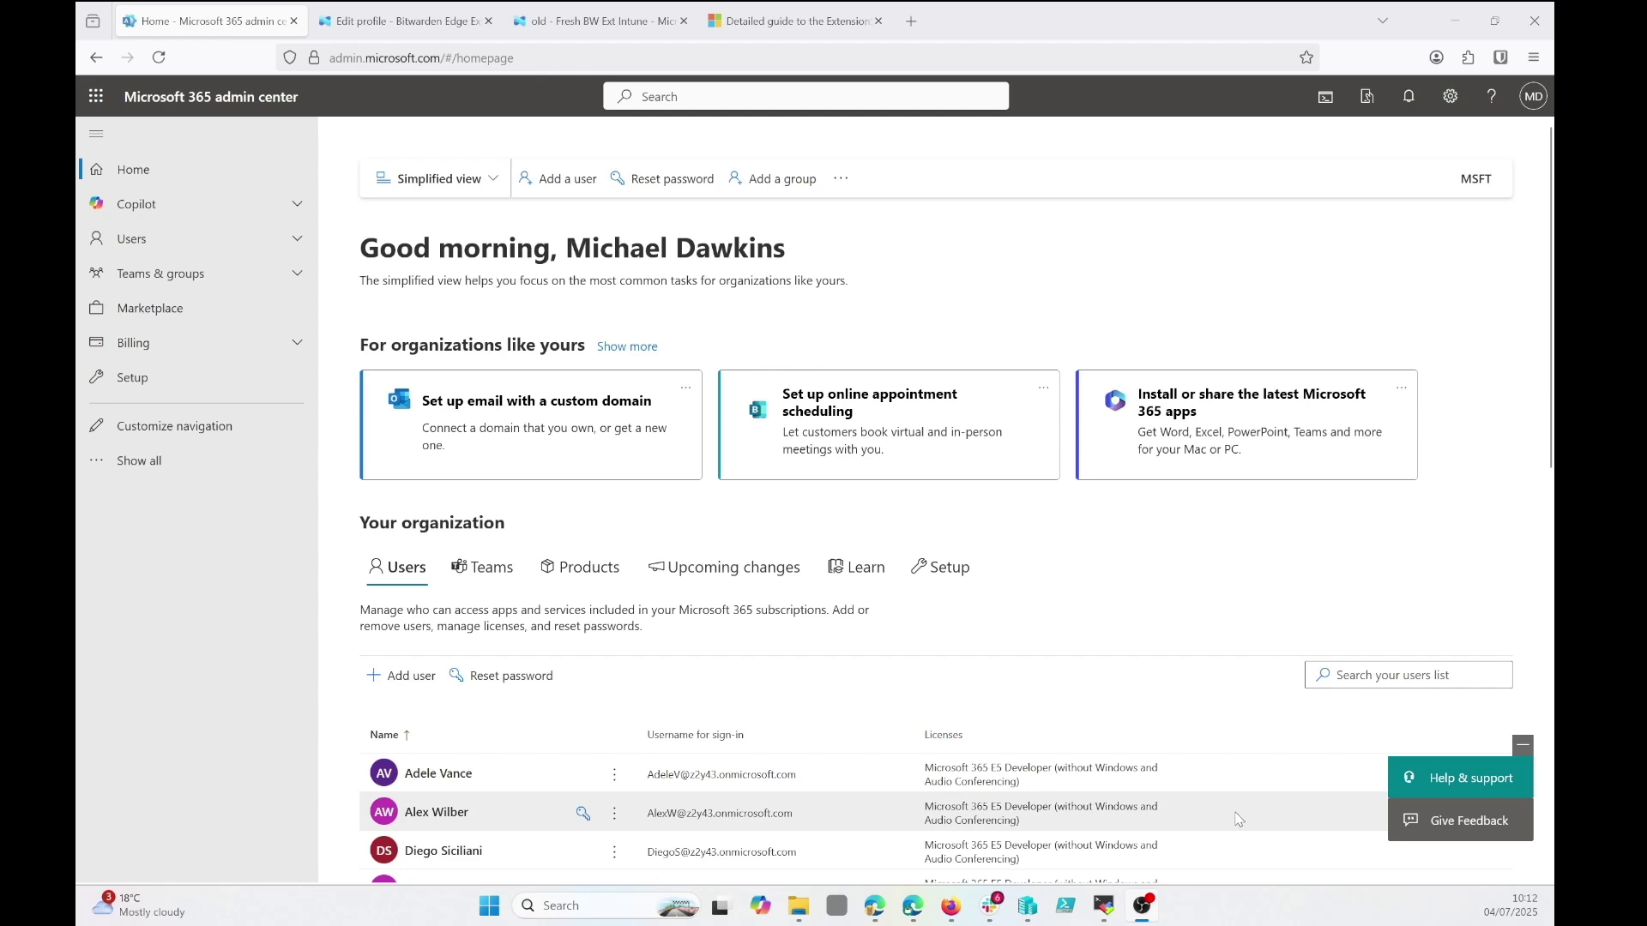
Switch to the test machine's Edge browser and check its edge://extensions, edge://management and edge://policy pages.
mouse_move(1107, 906)
click(1173, 843)
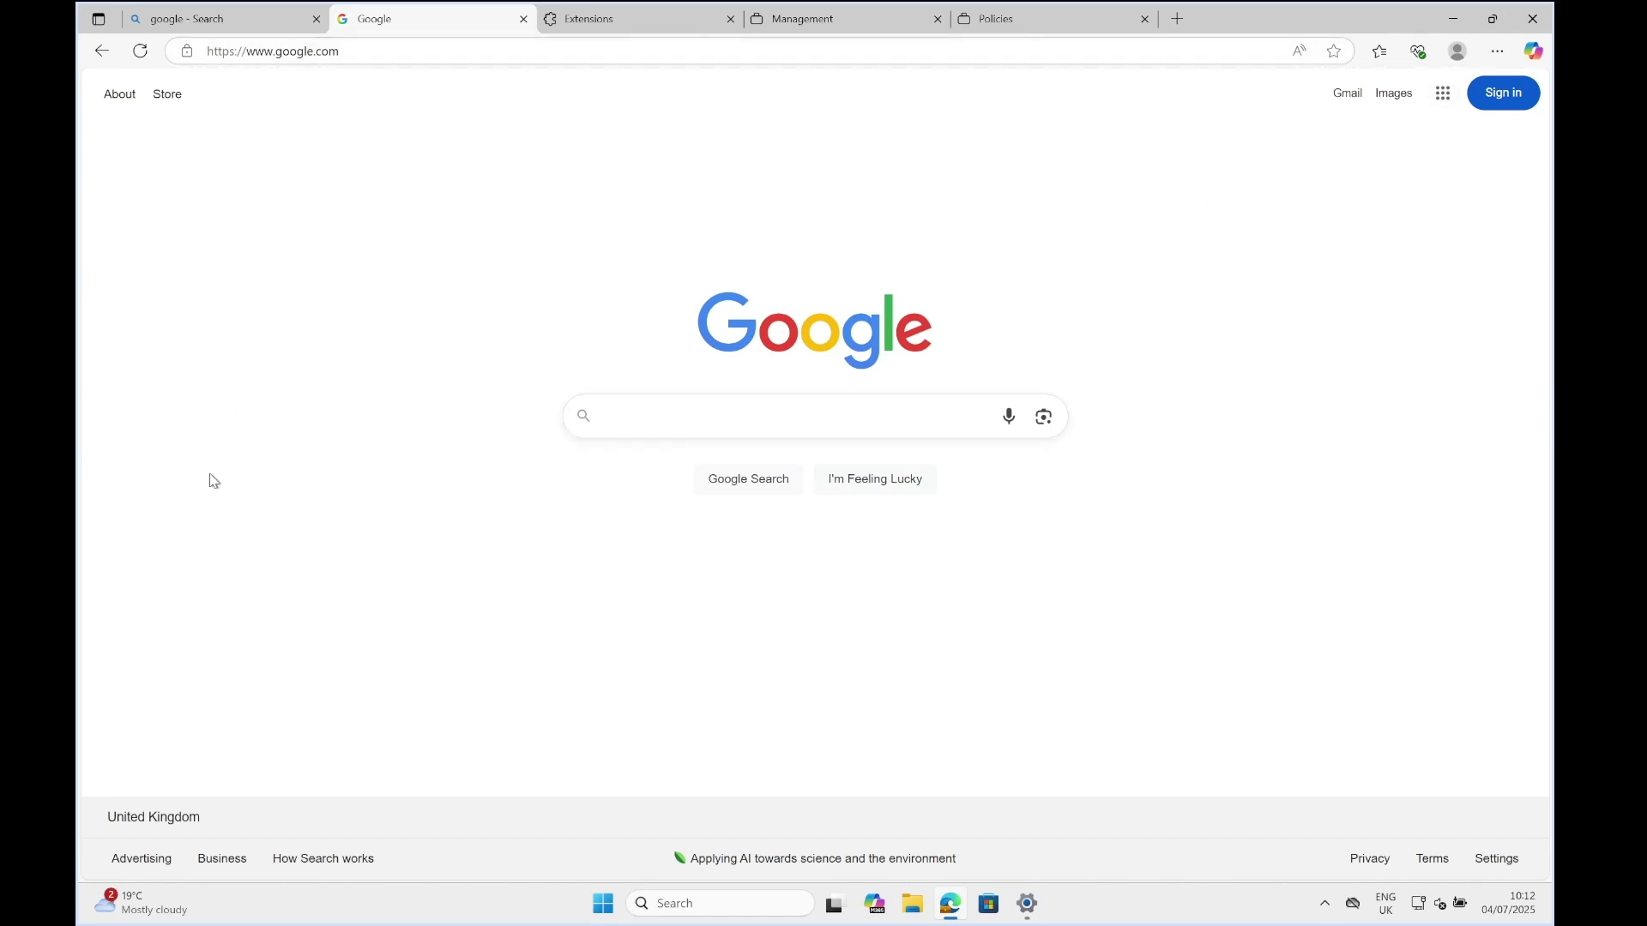
click(610, 31)
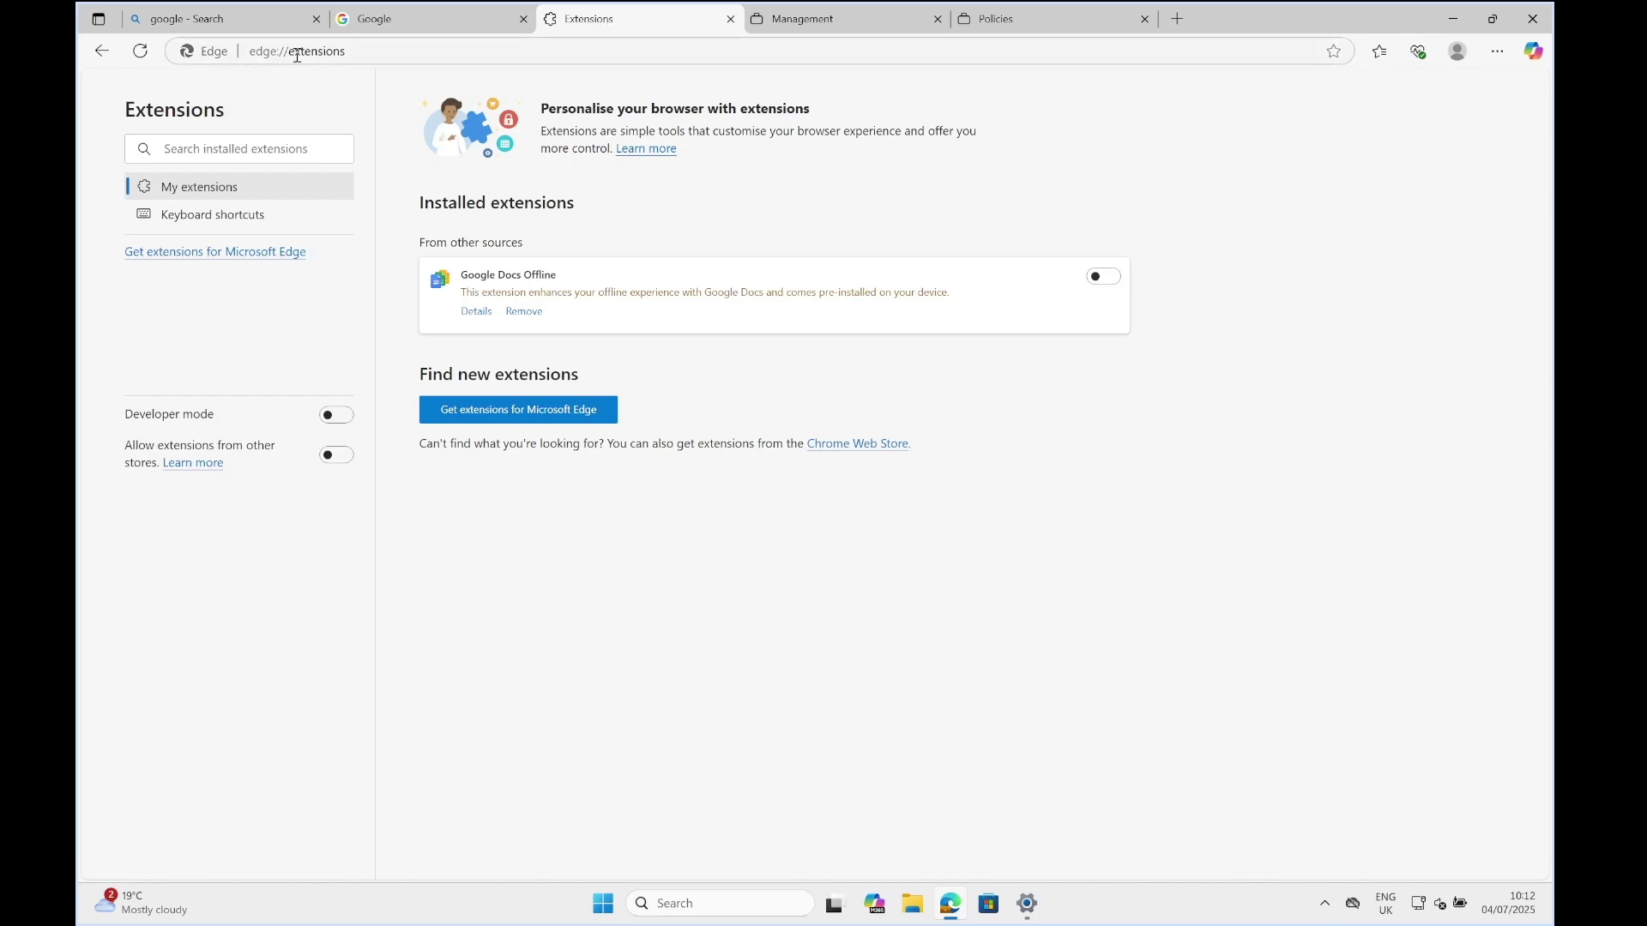
click(832, 24)
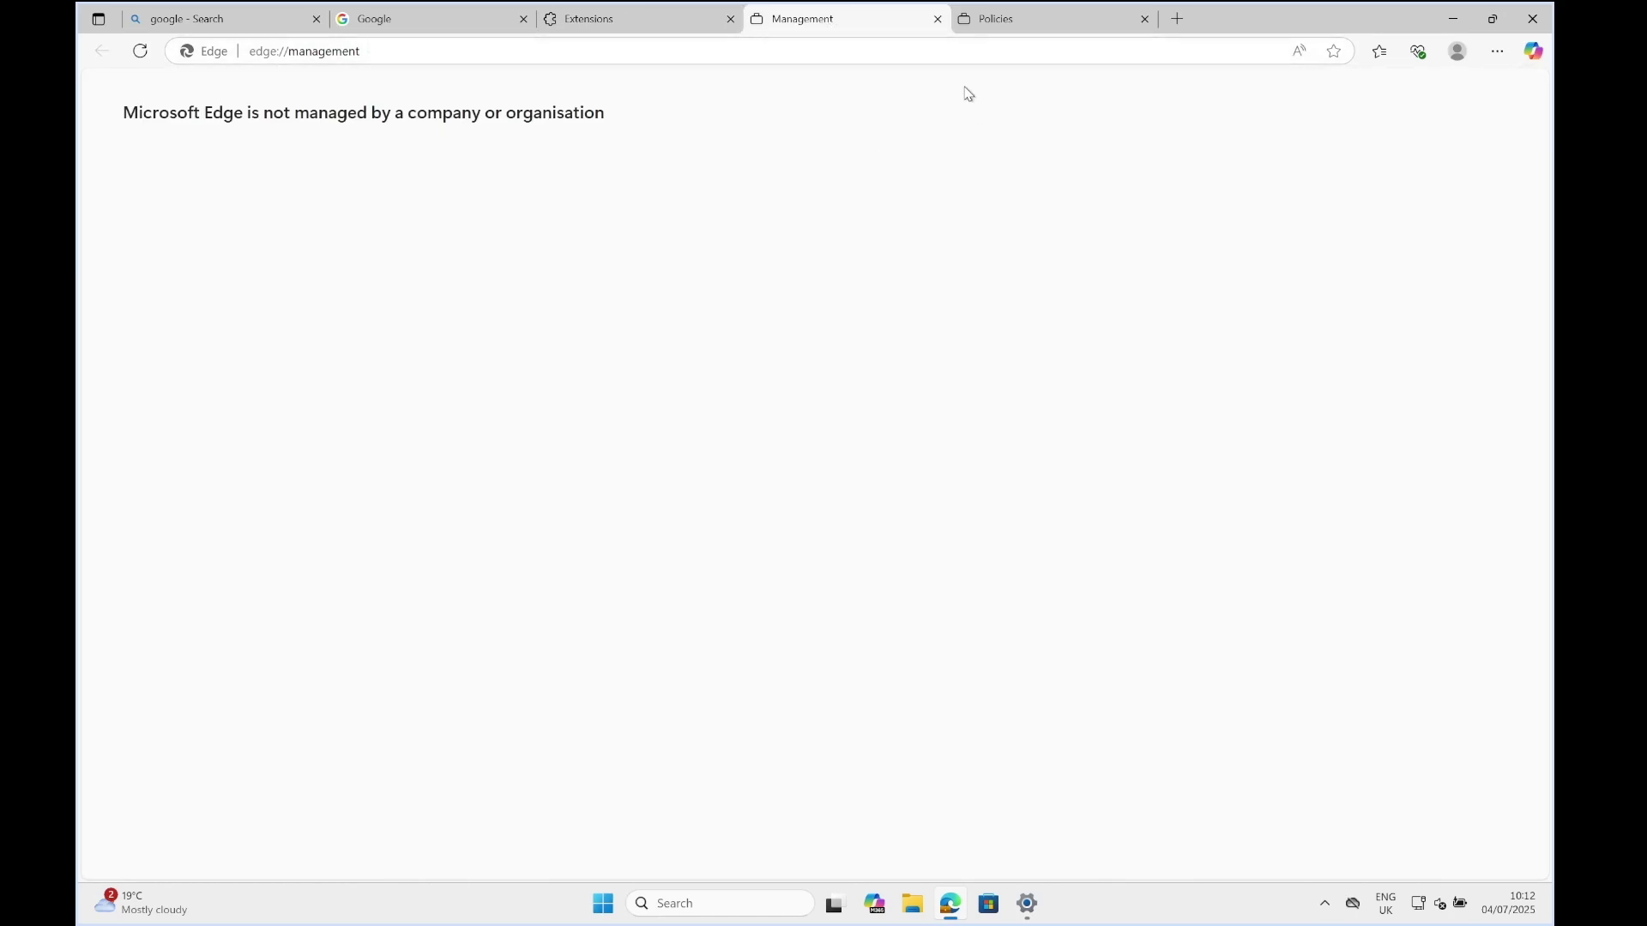
click(1009, 25)
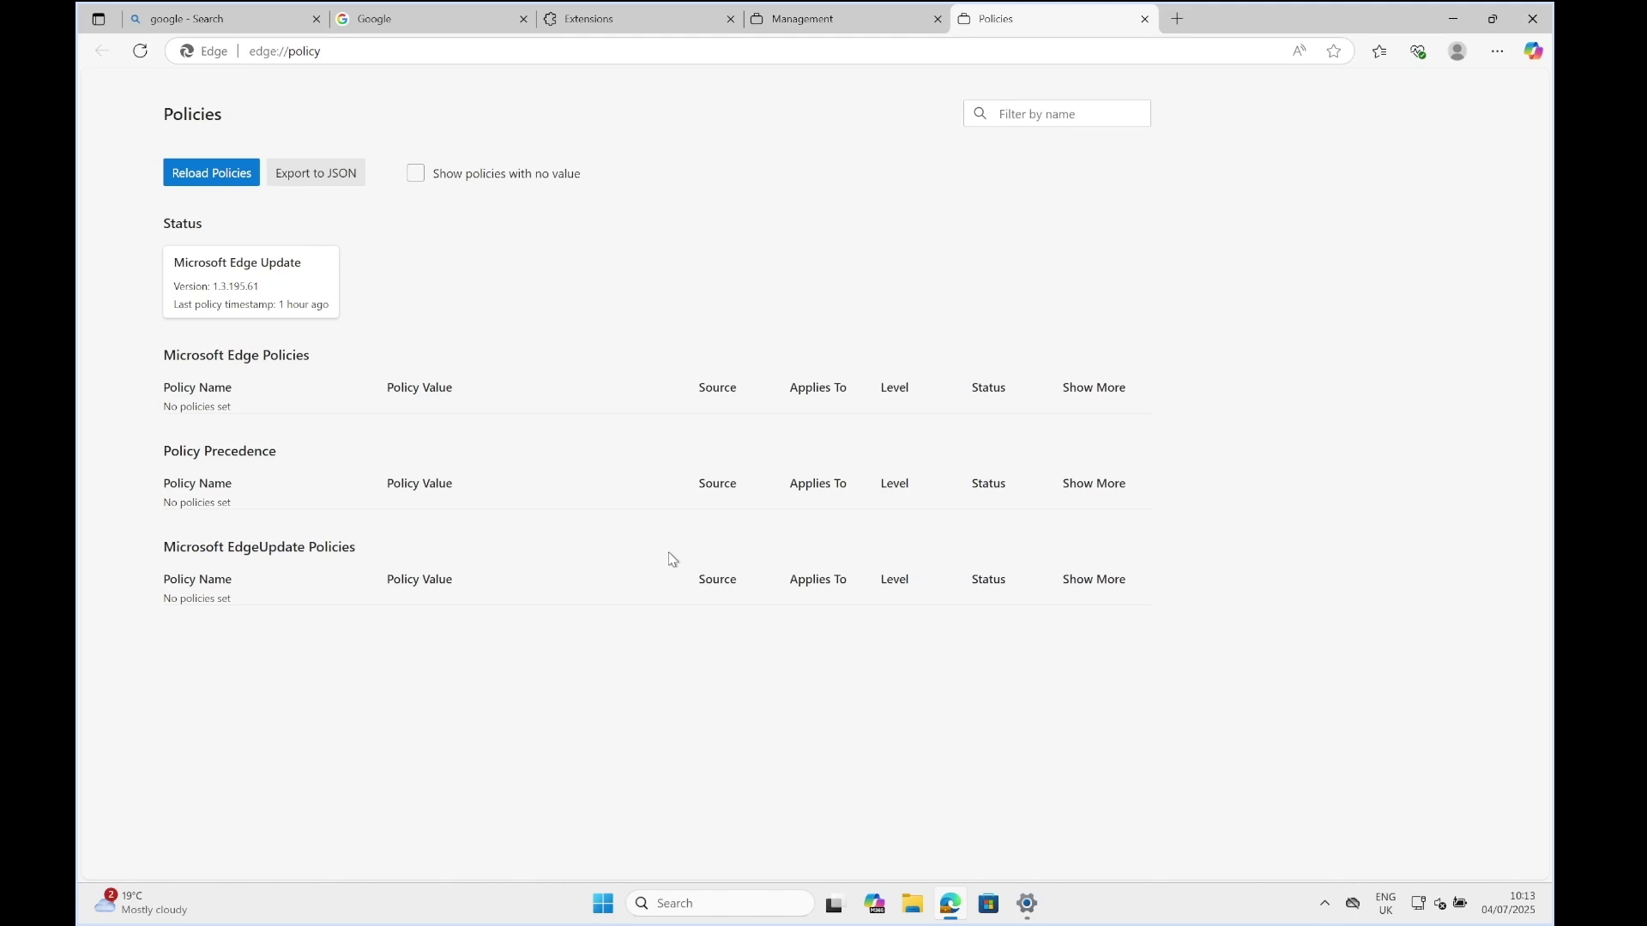
click(441, 21)
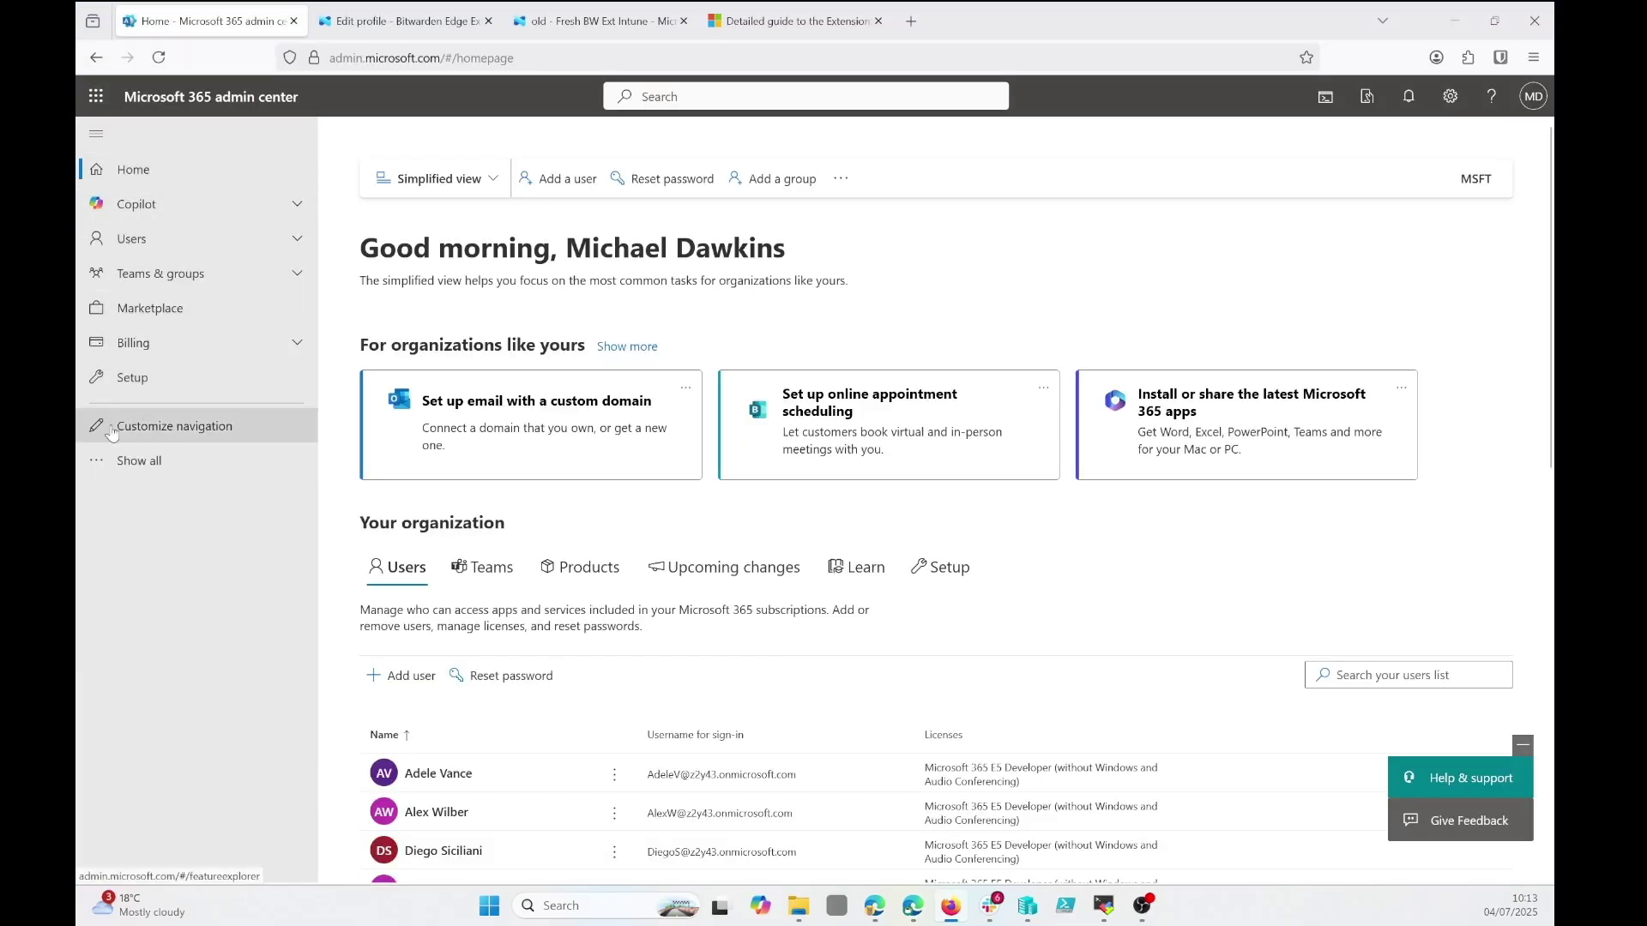
Open the configuration policies for Microsoft Edge in the Microsoft 365 admin center settings.
click(129, 460)
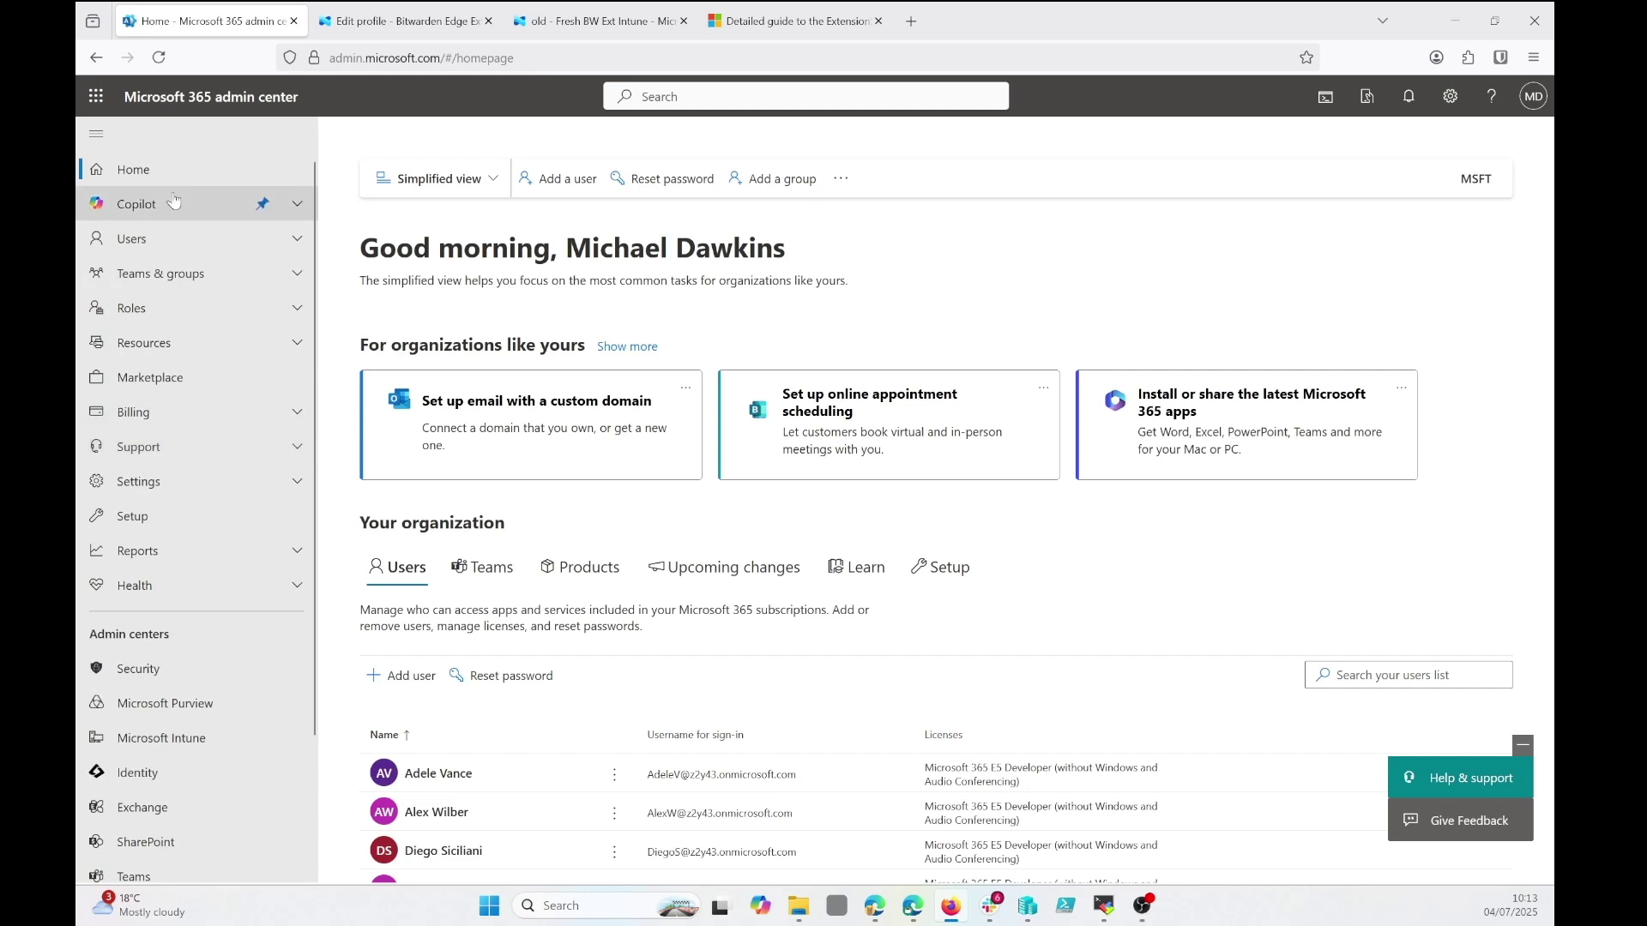
click(139, 479)
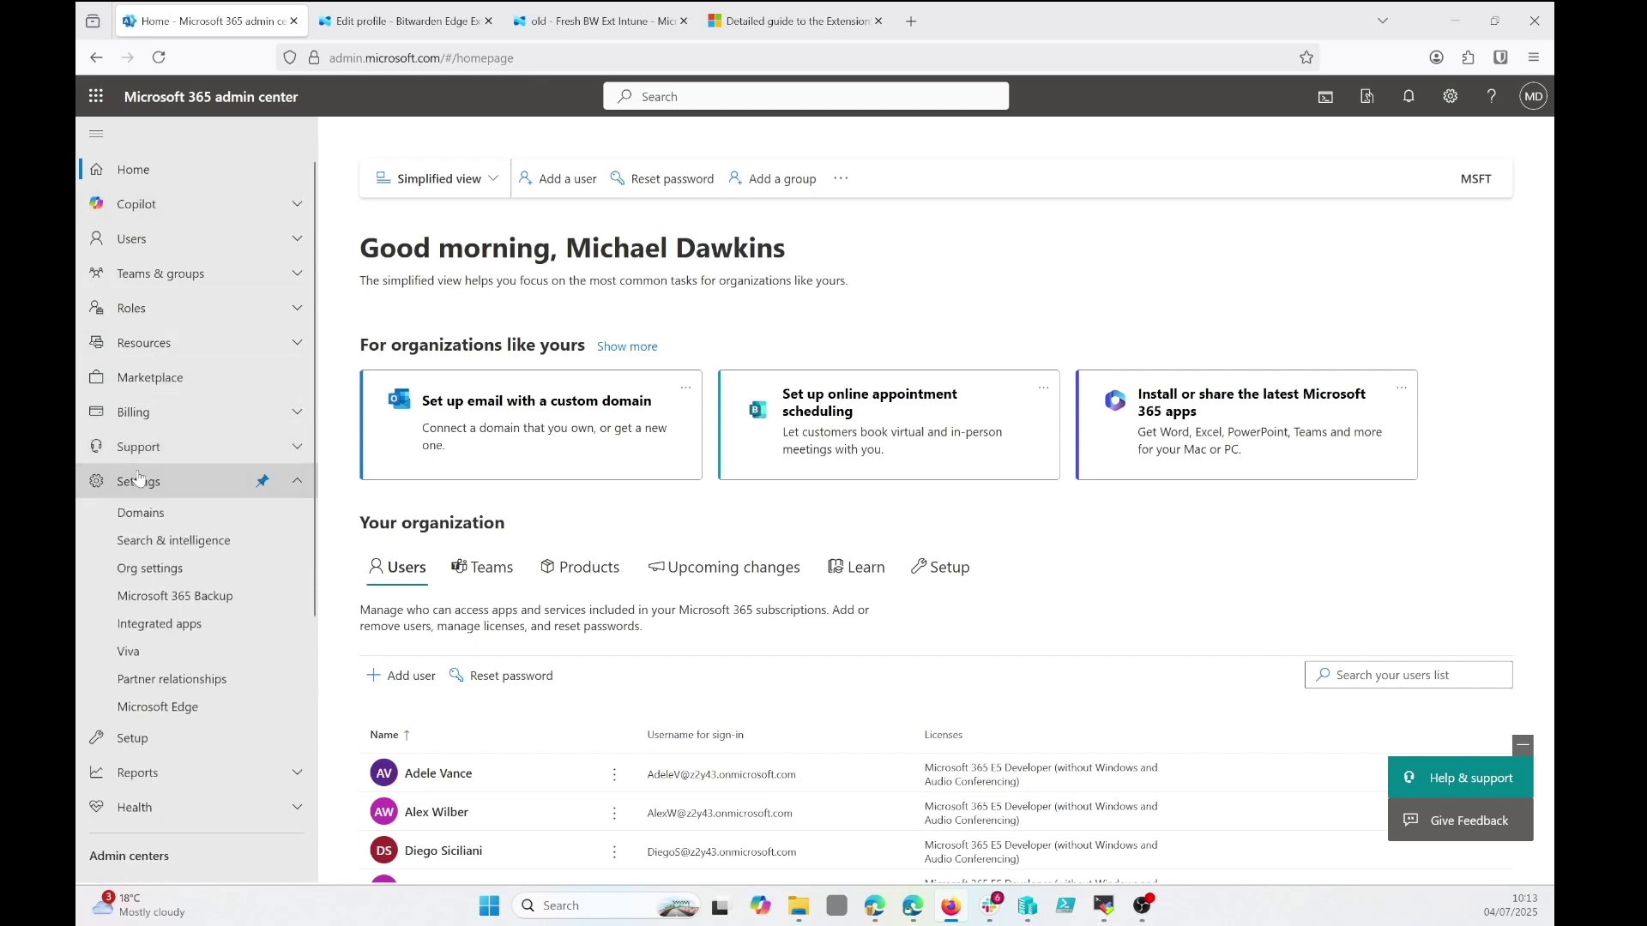
click(154, 715)
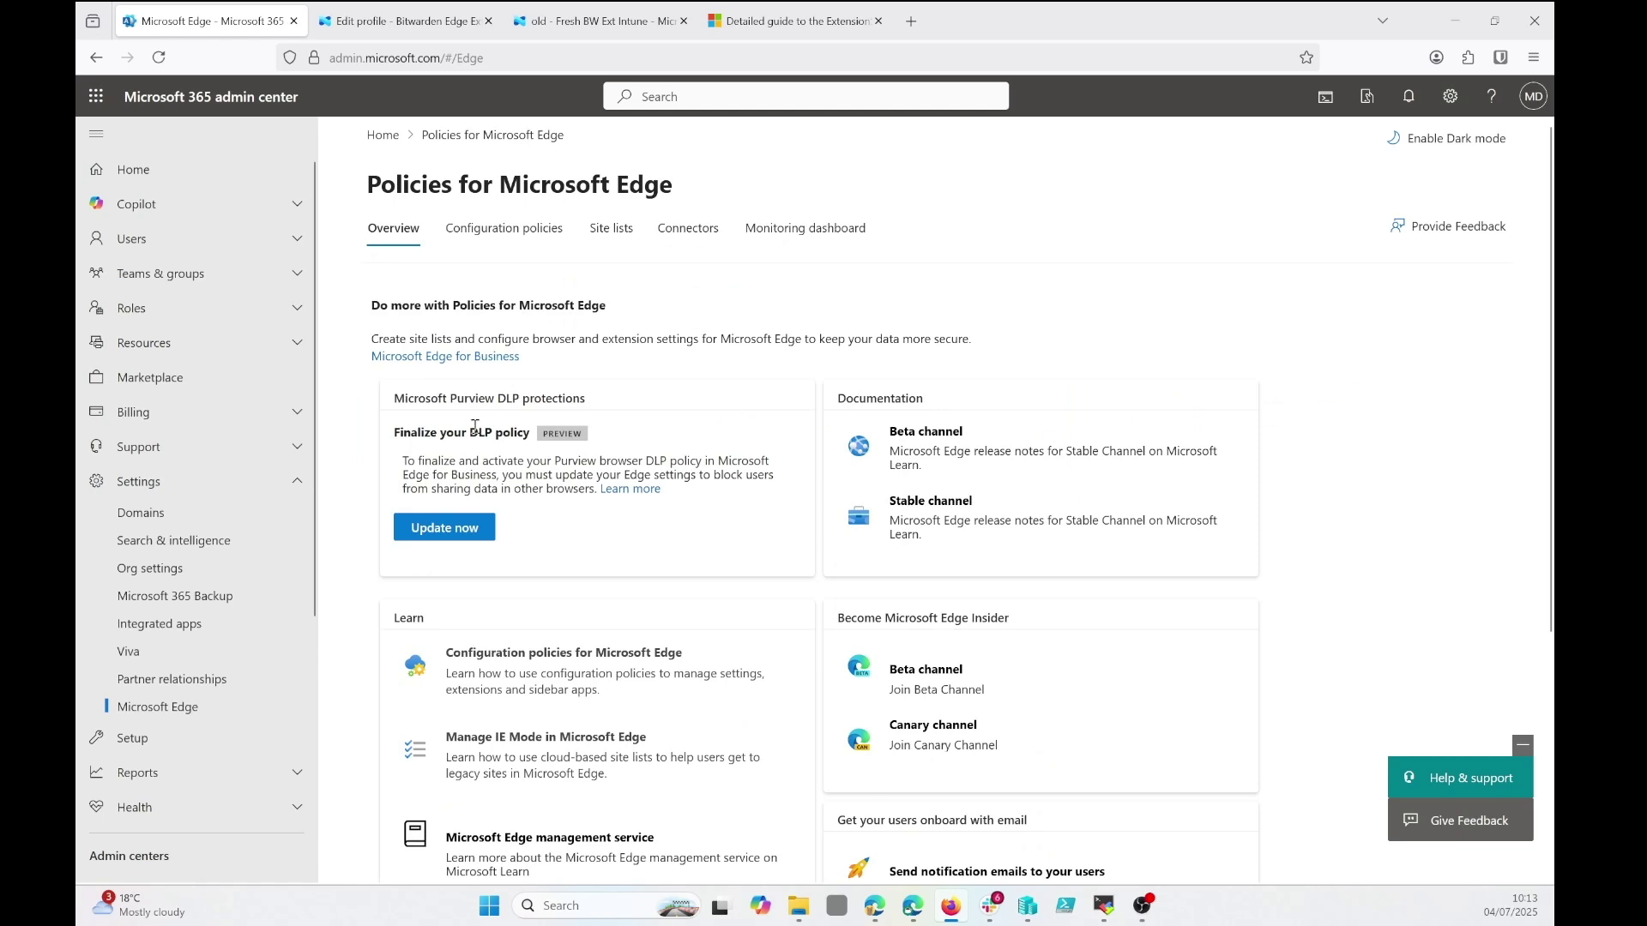
click(506, 229)
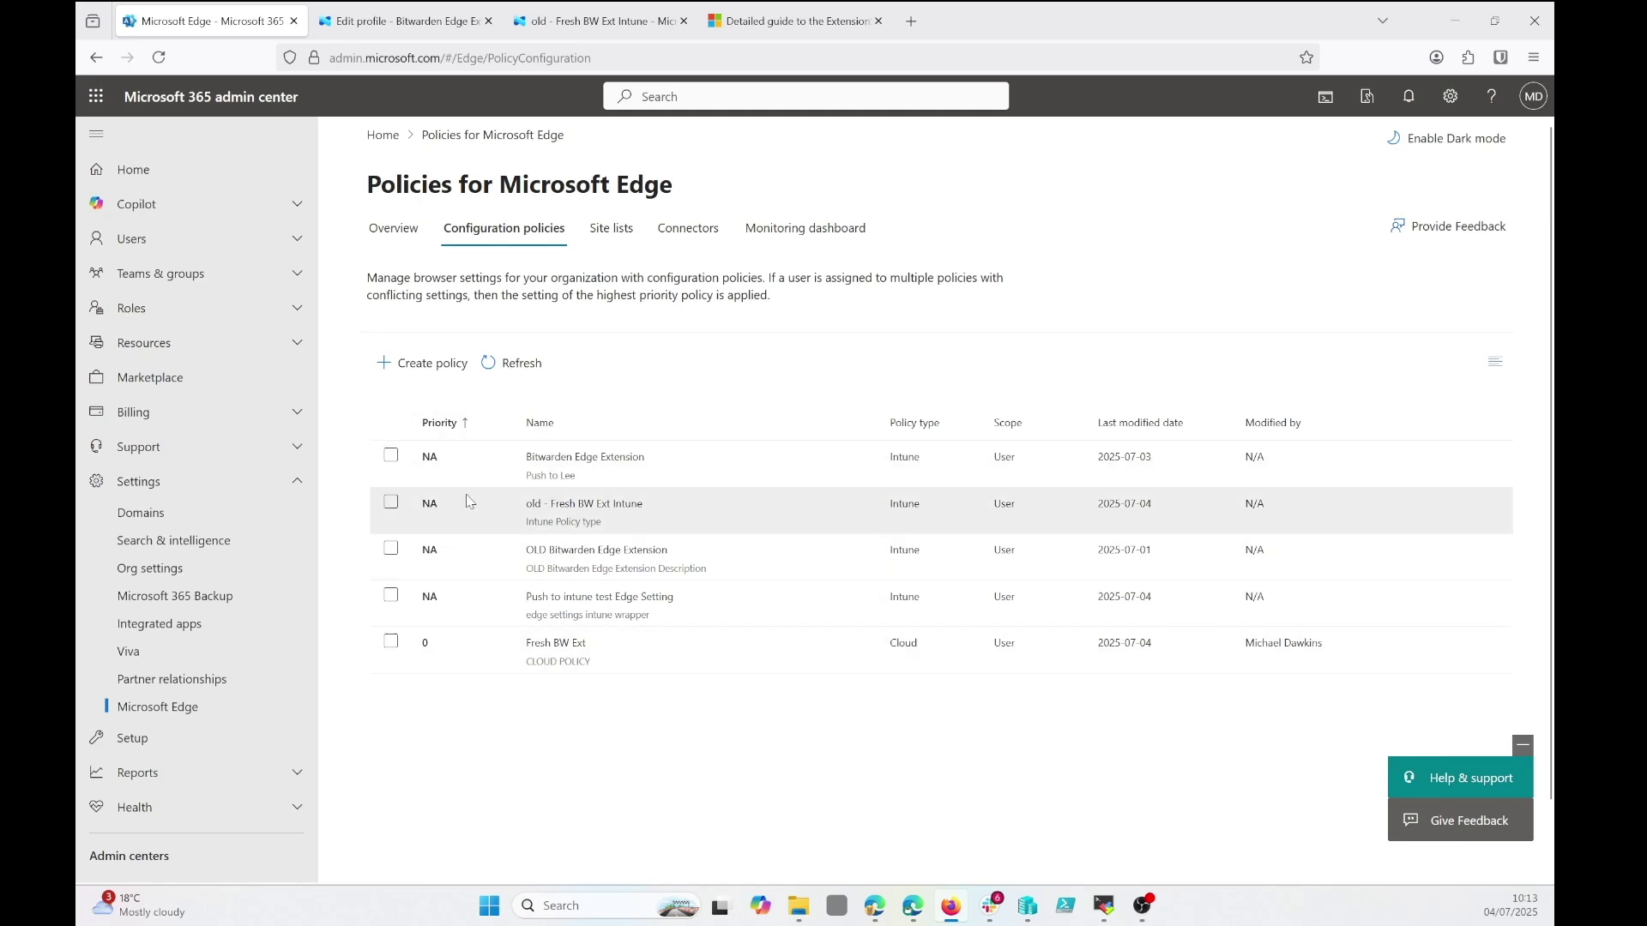
Create a policy named "Fresh New Bitwarden Extension Deployment" with the description "Push Ext and pin to toolbar".
click(432, 363)
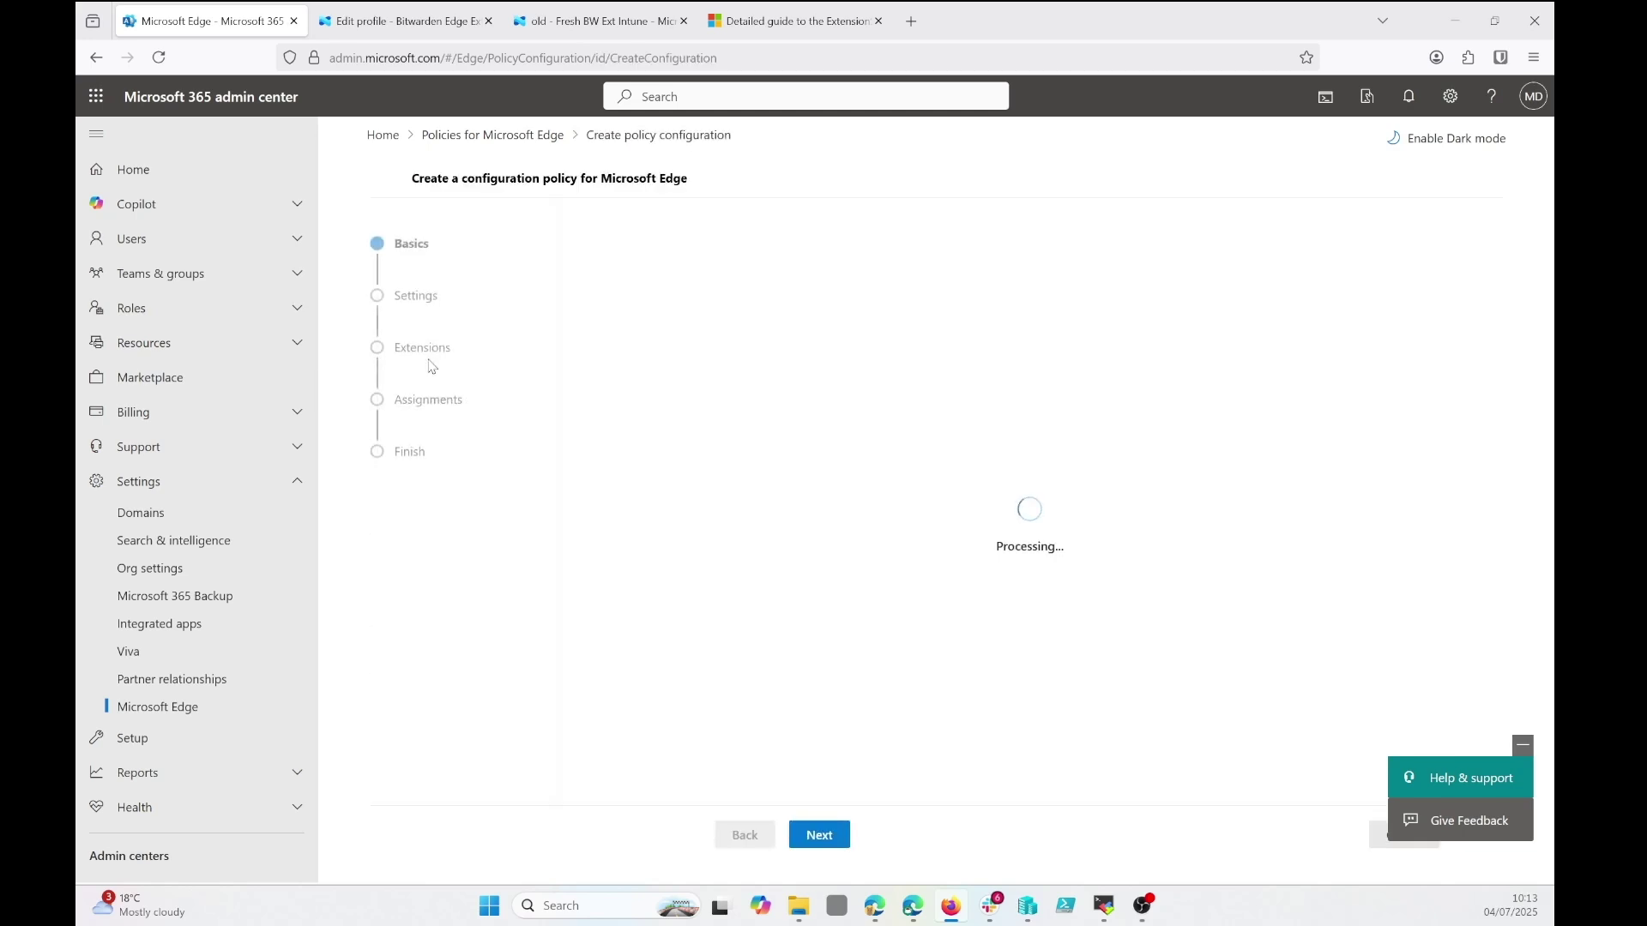
click(667, 252)
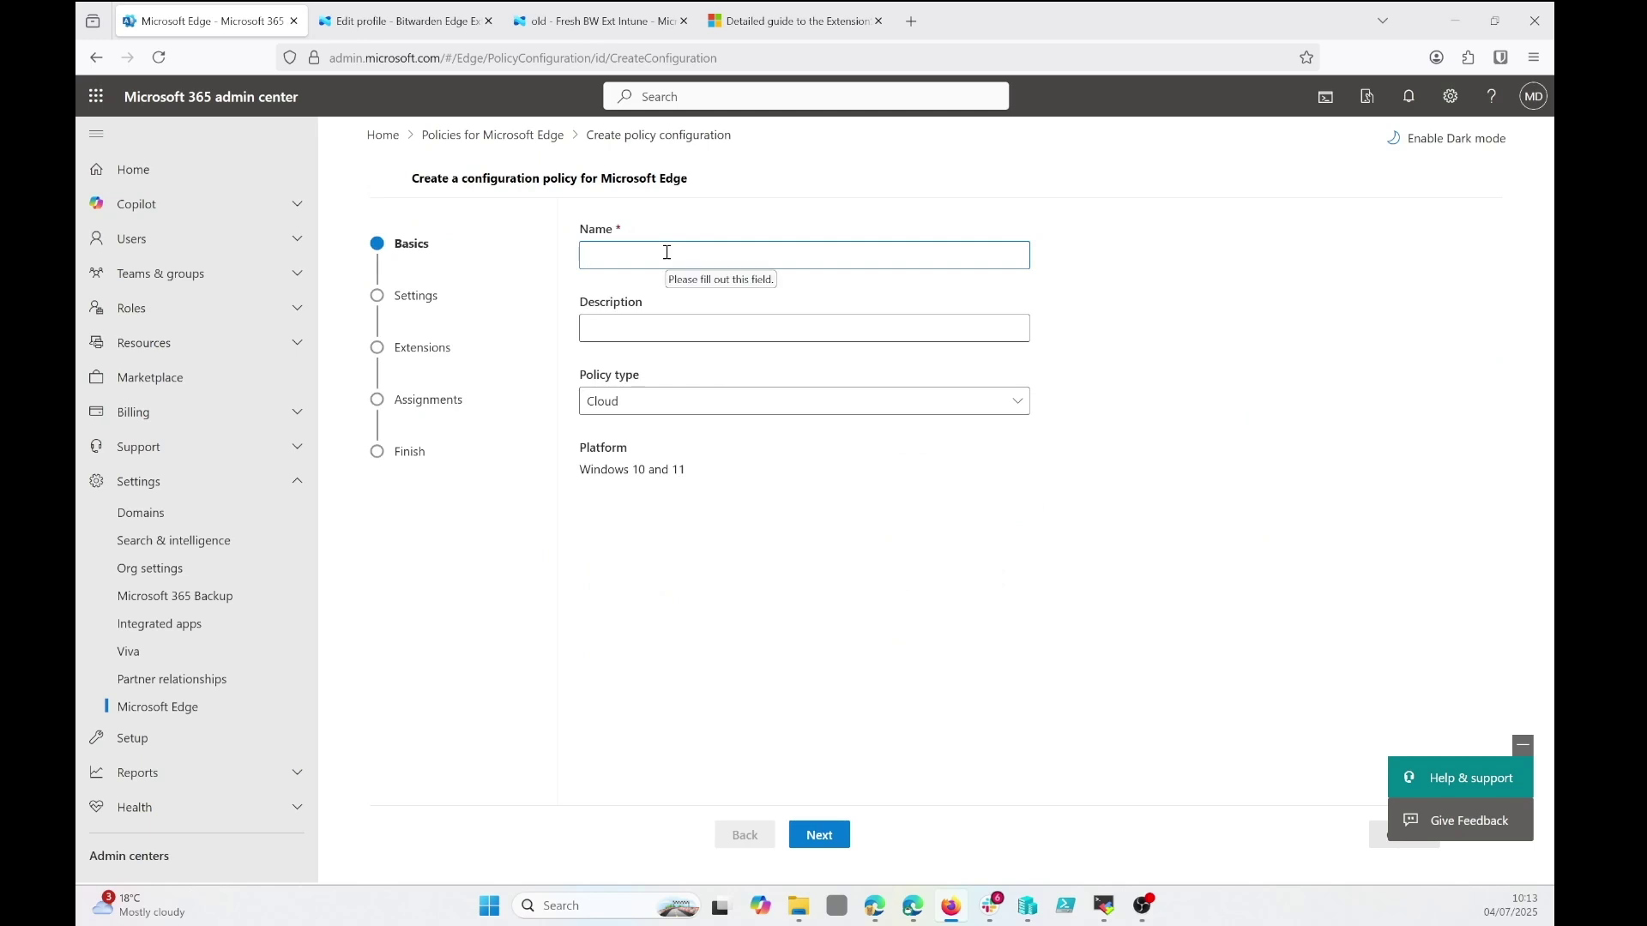
text(Fresh New Bitwarden Extension Deployment)
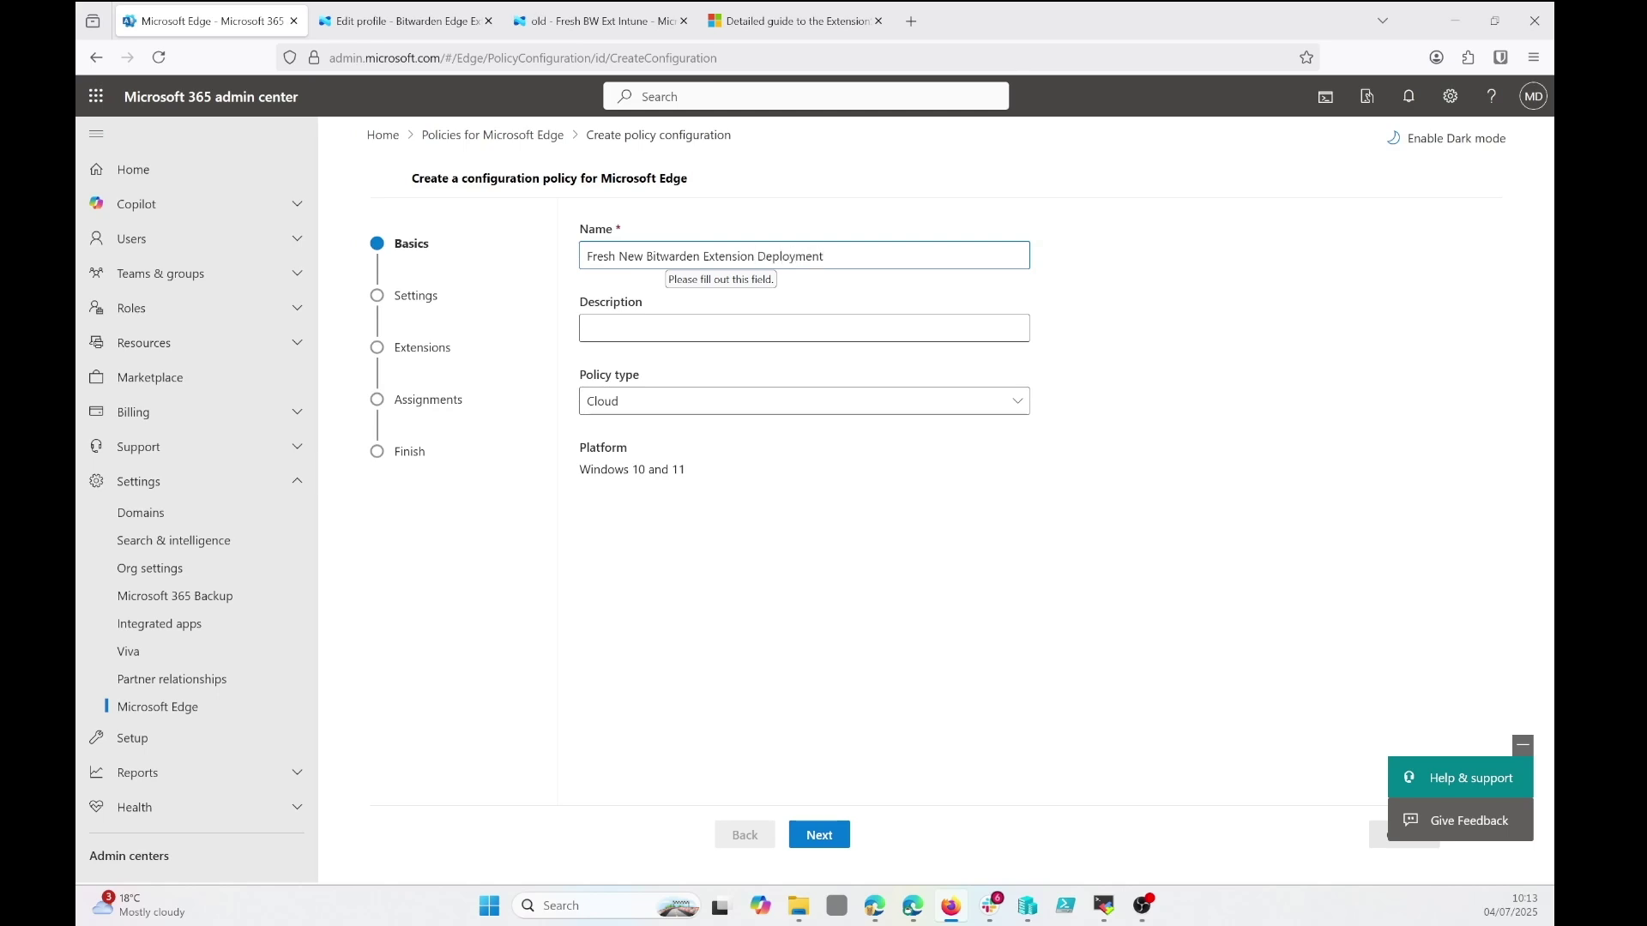
click(616, 333)
text(Push Ext)
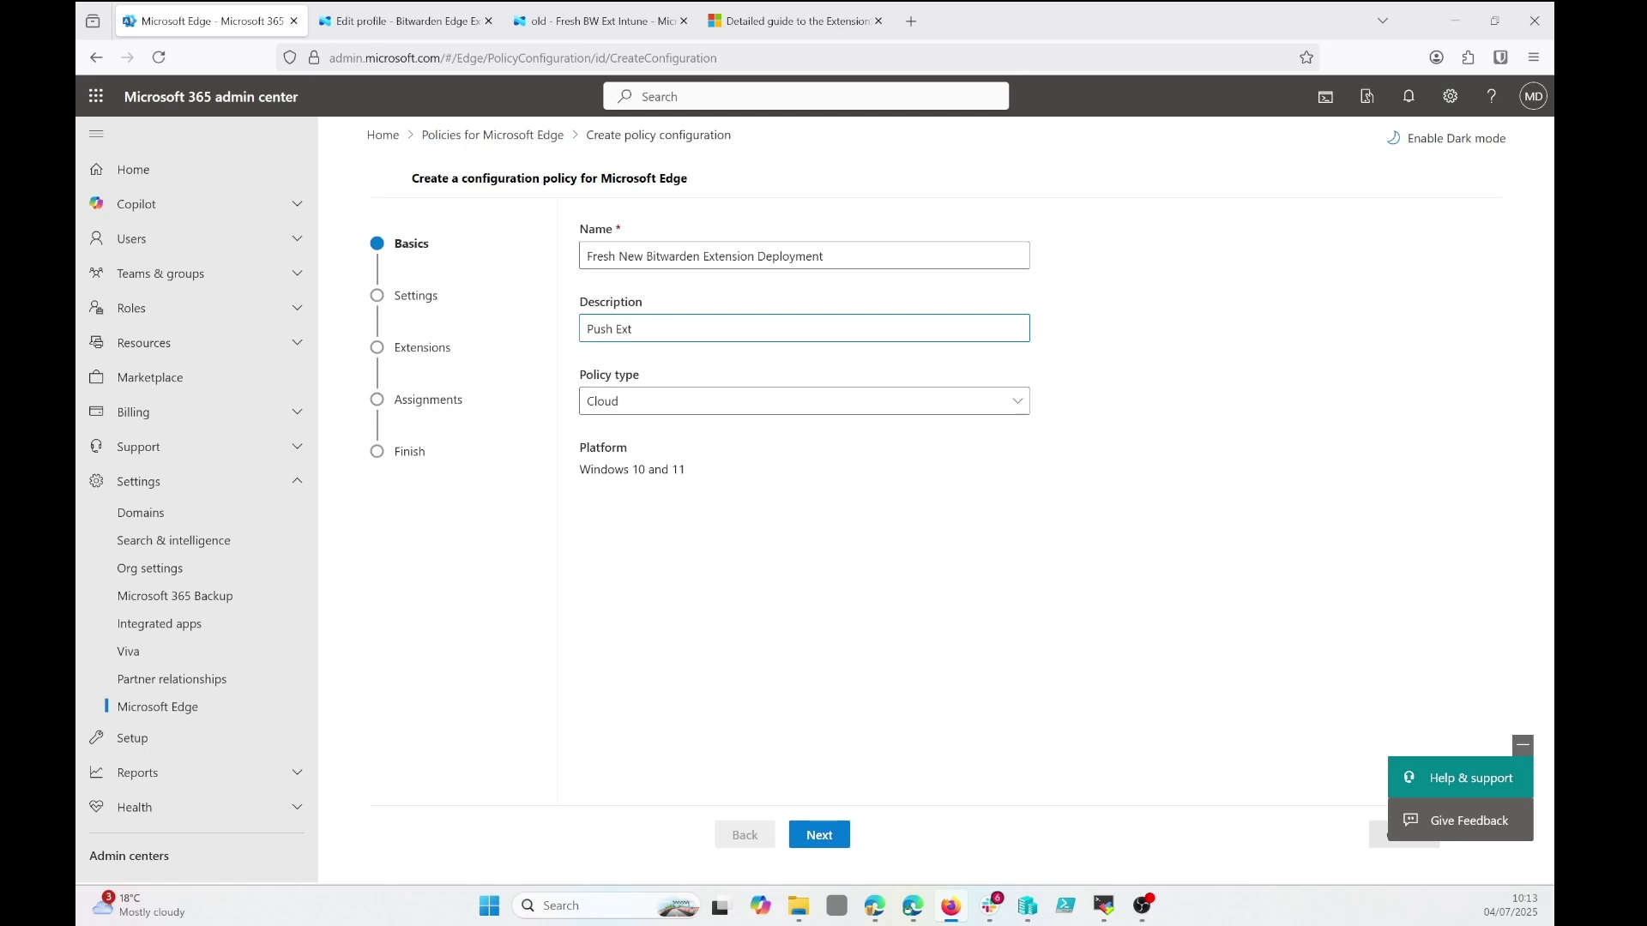
text( and pin to too)
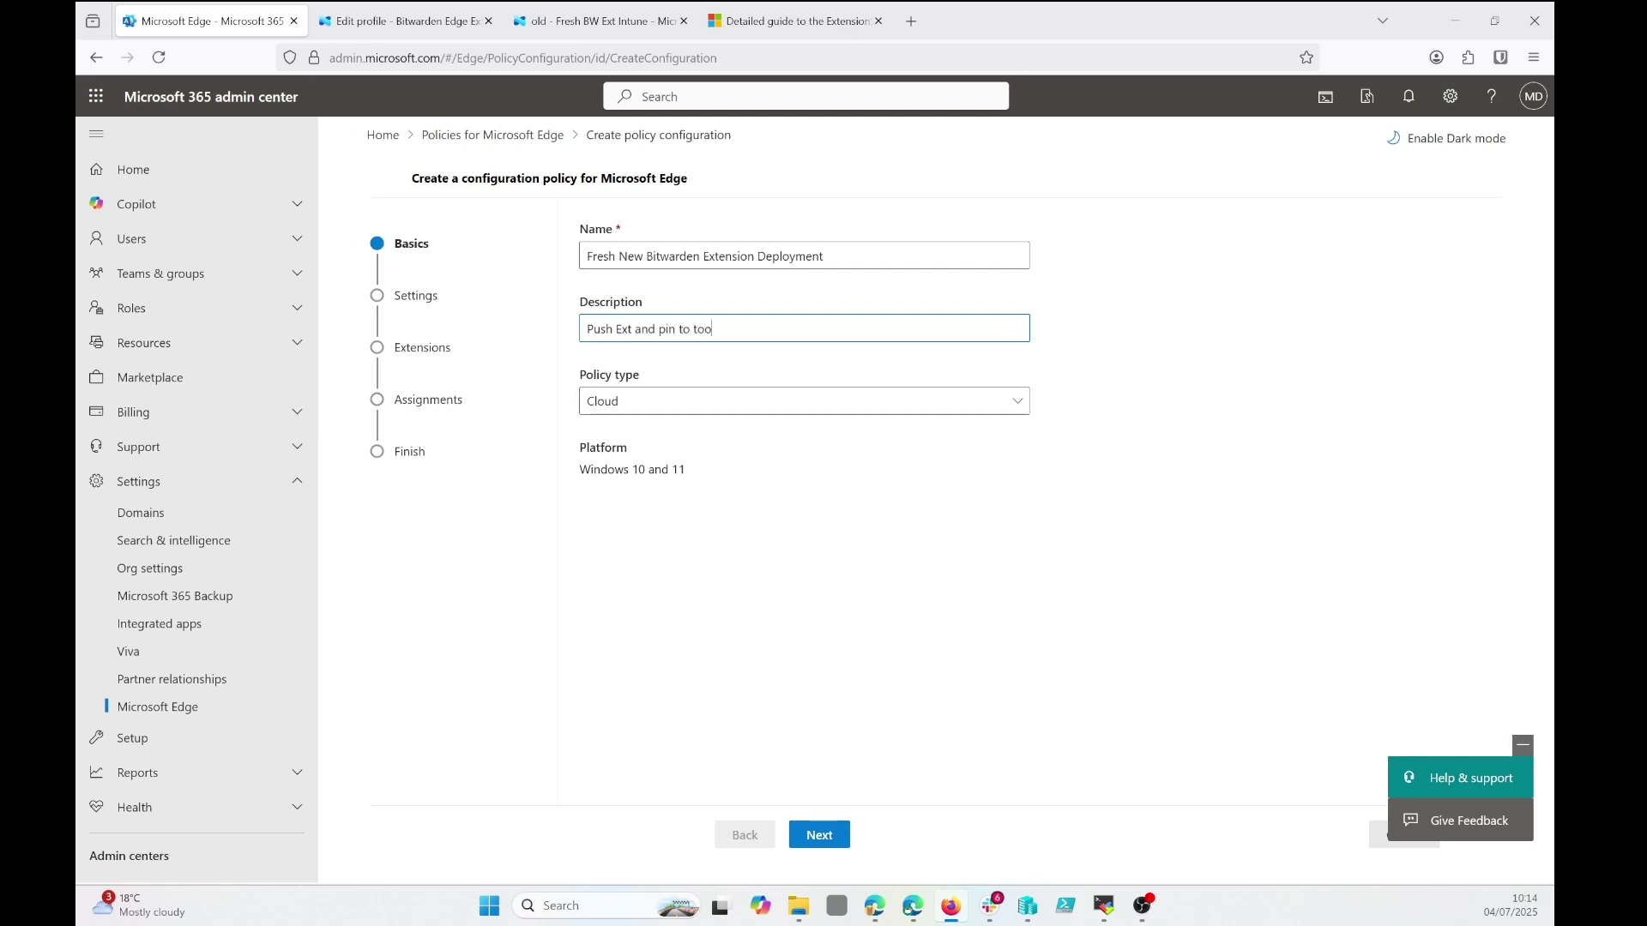
text(lbar)
Set the policy type to Intune and continue to the Extensions stage without adding any settings.
click(650, 406)
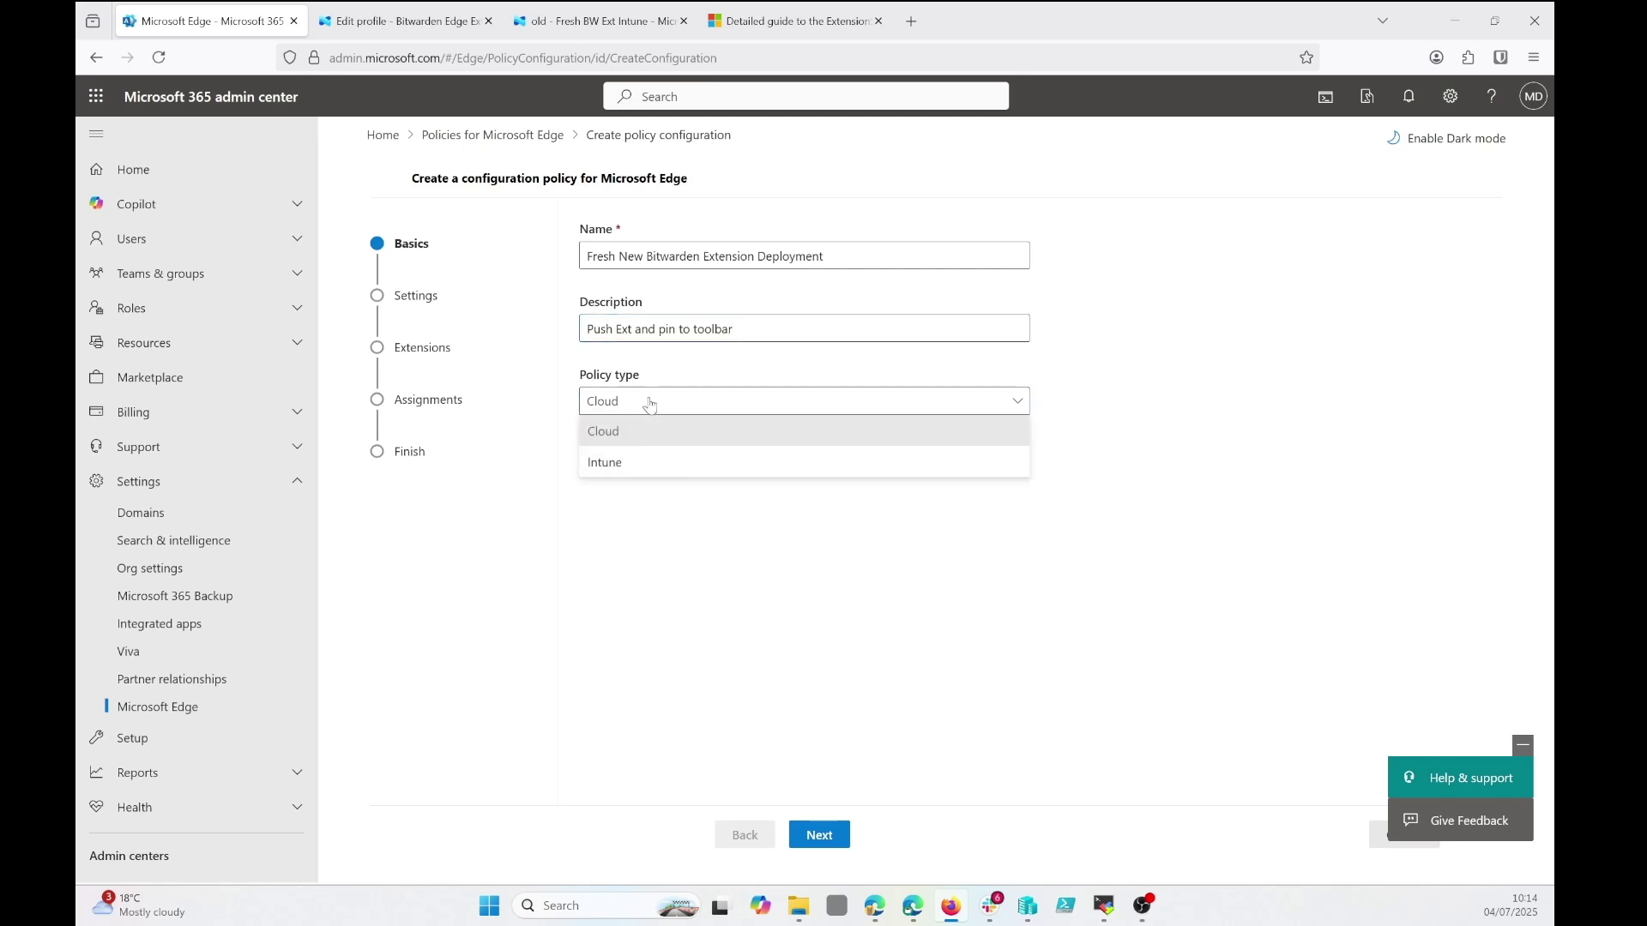
click(612, 463)
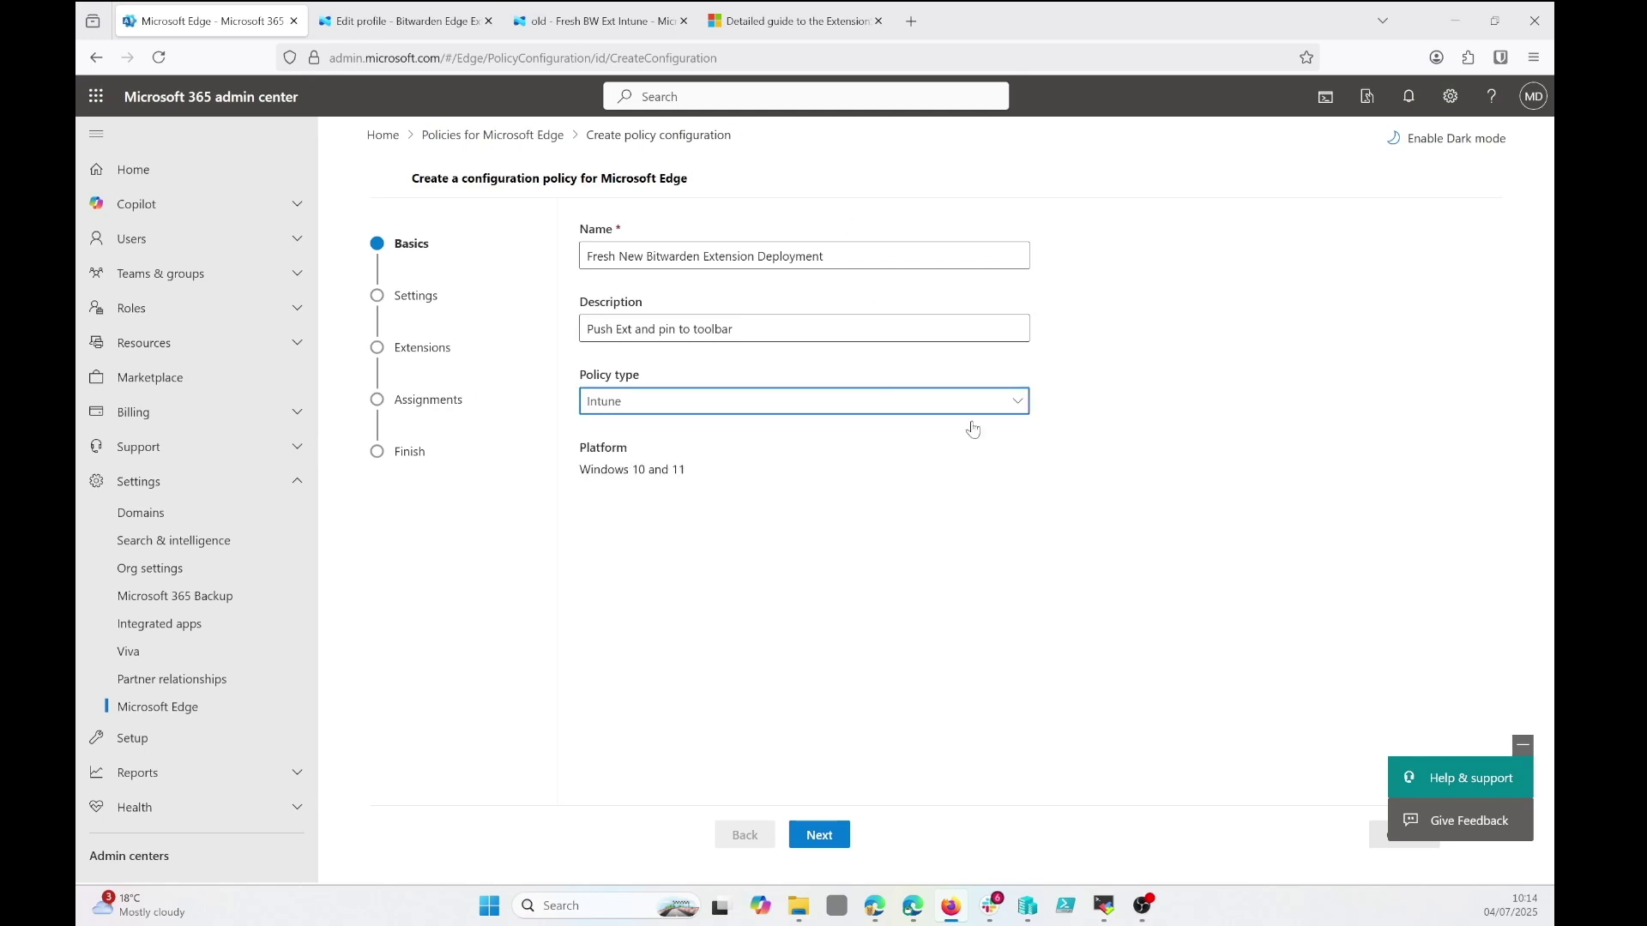
click(1524, 744)
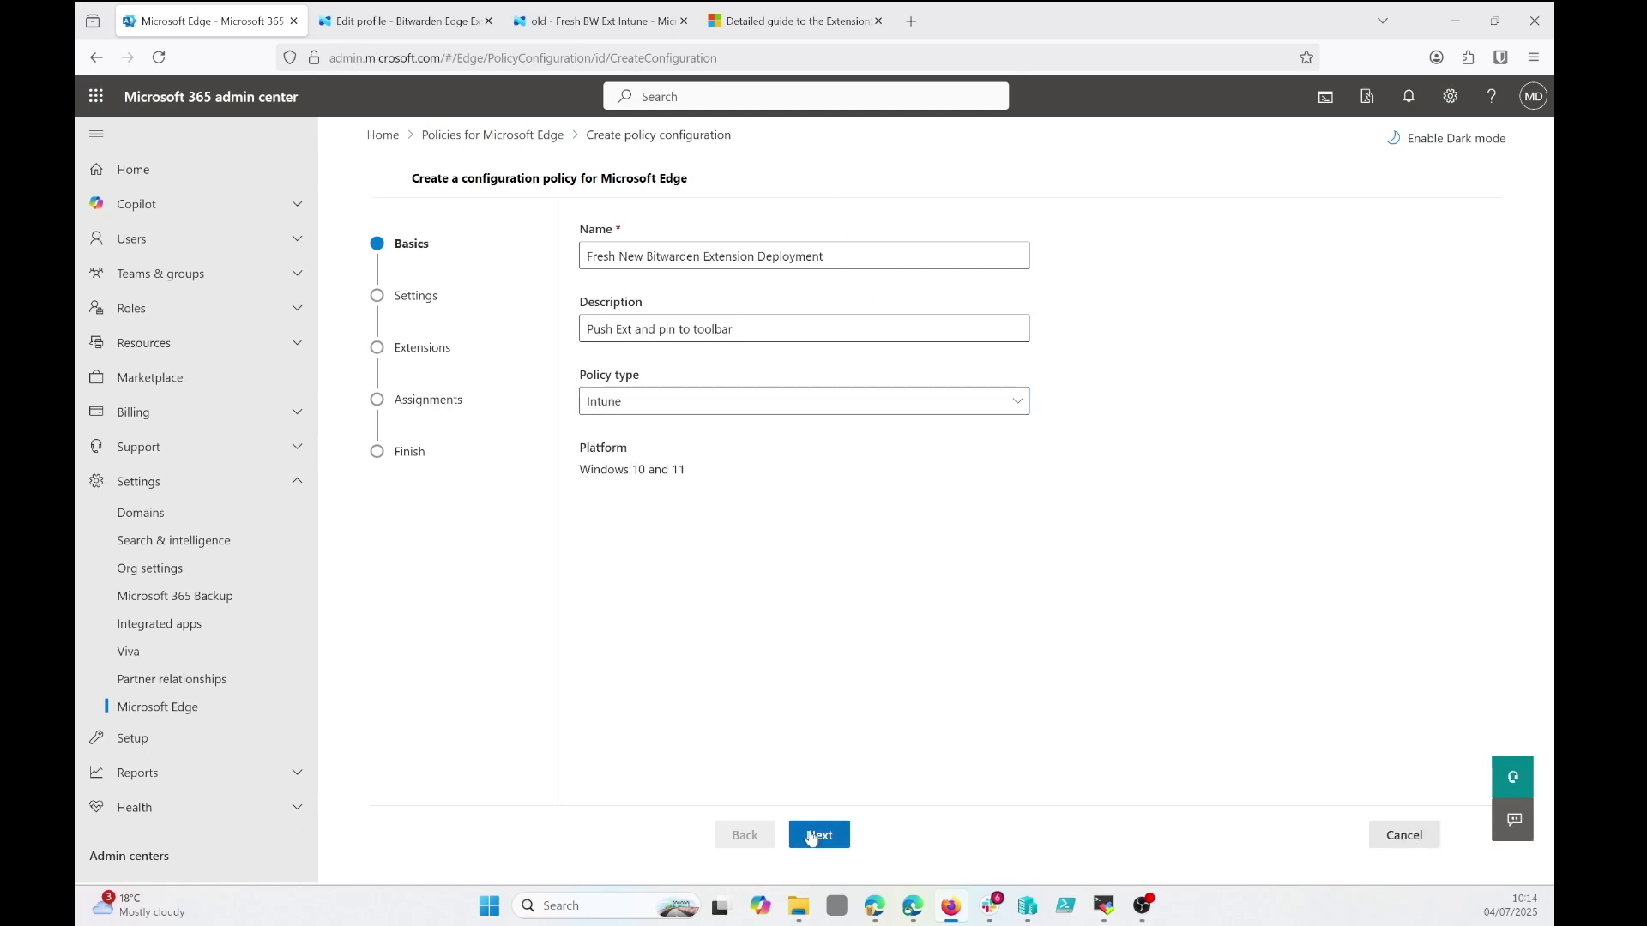
click(839, 837)
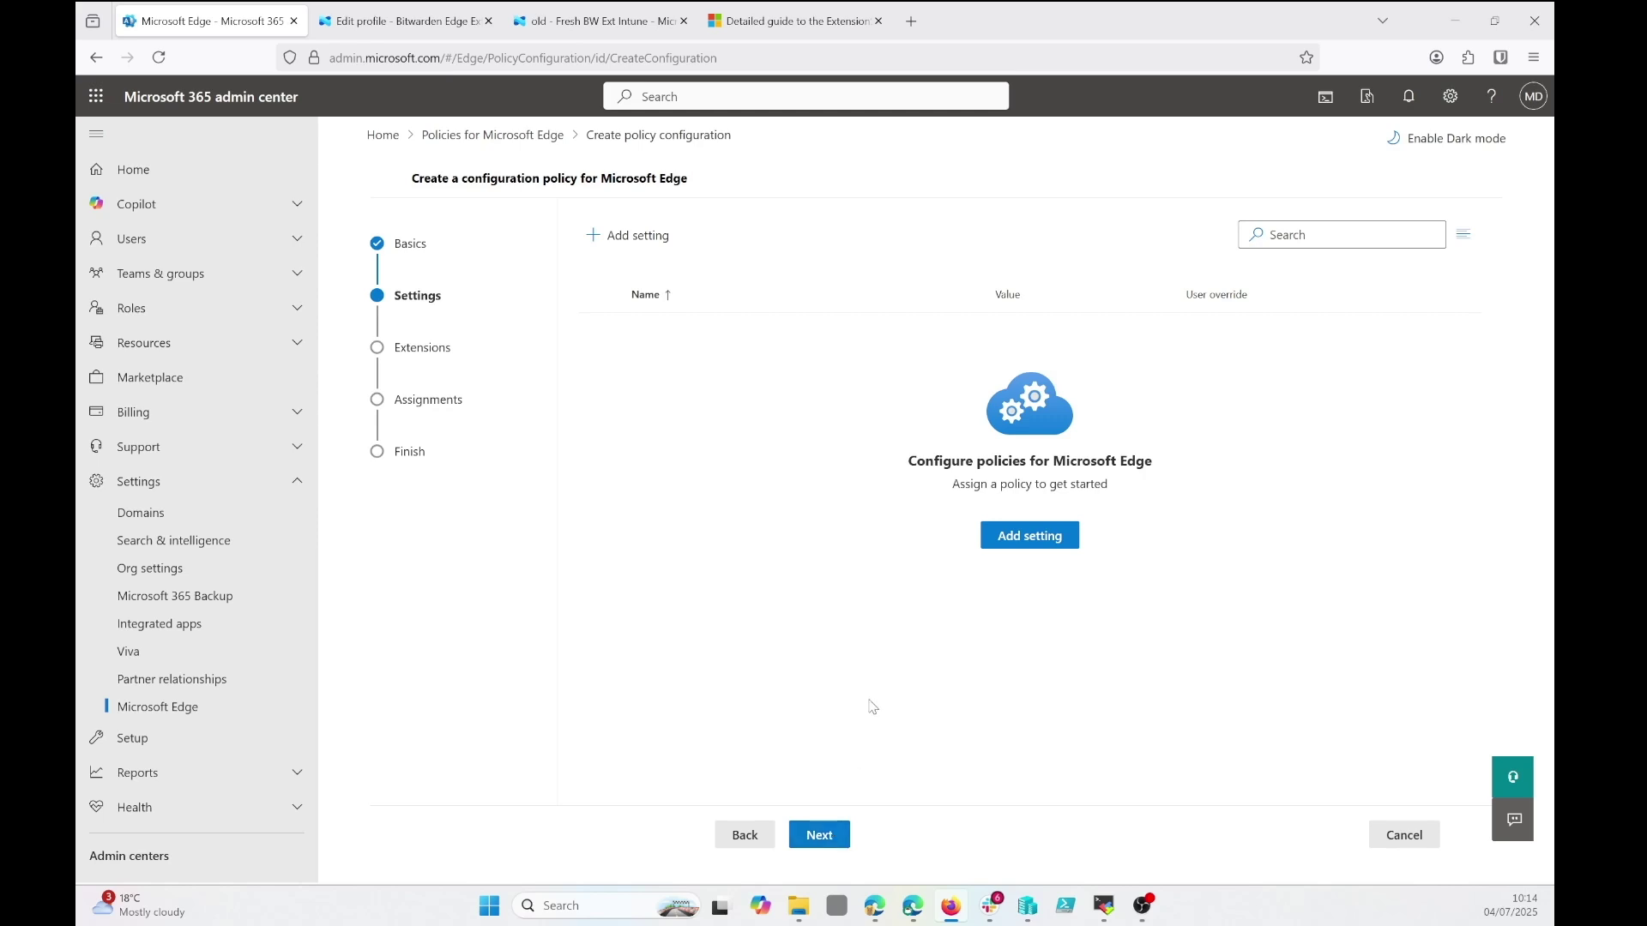
click(841, 840)
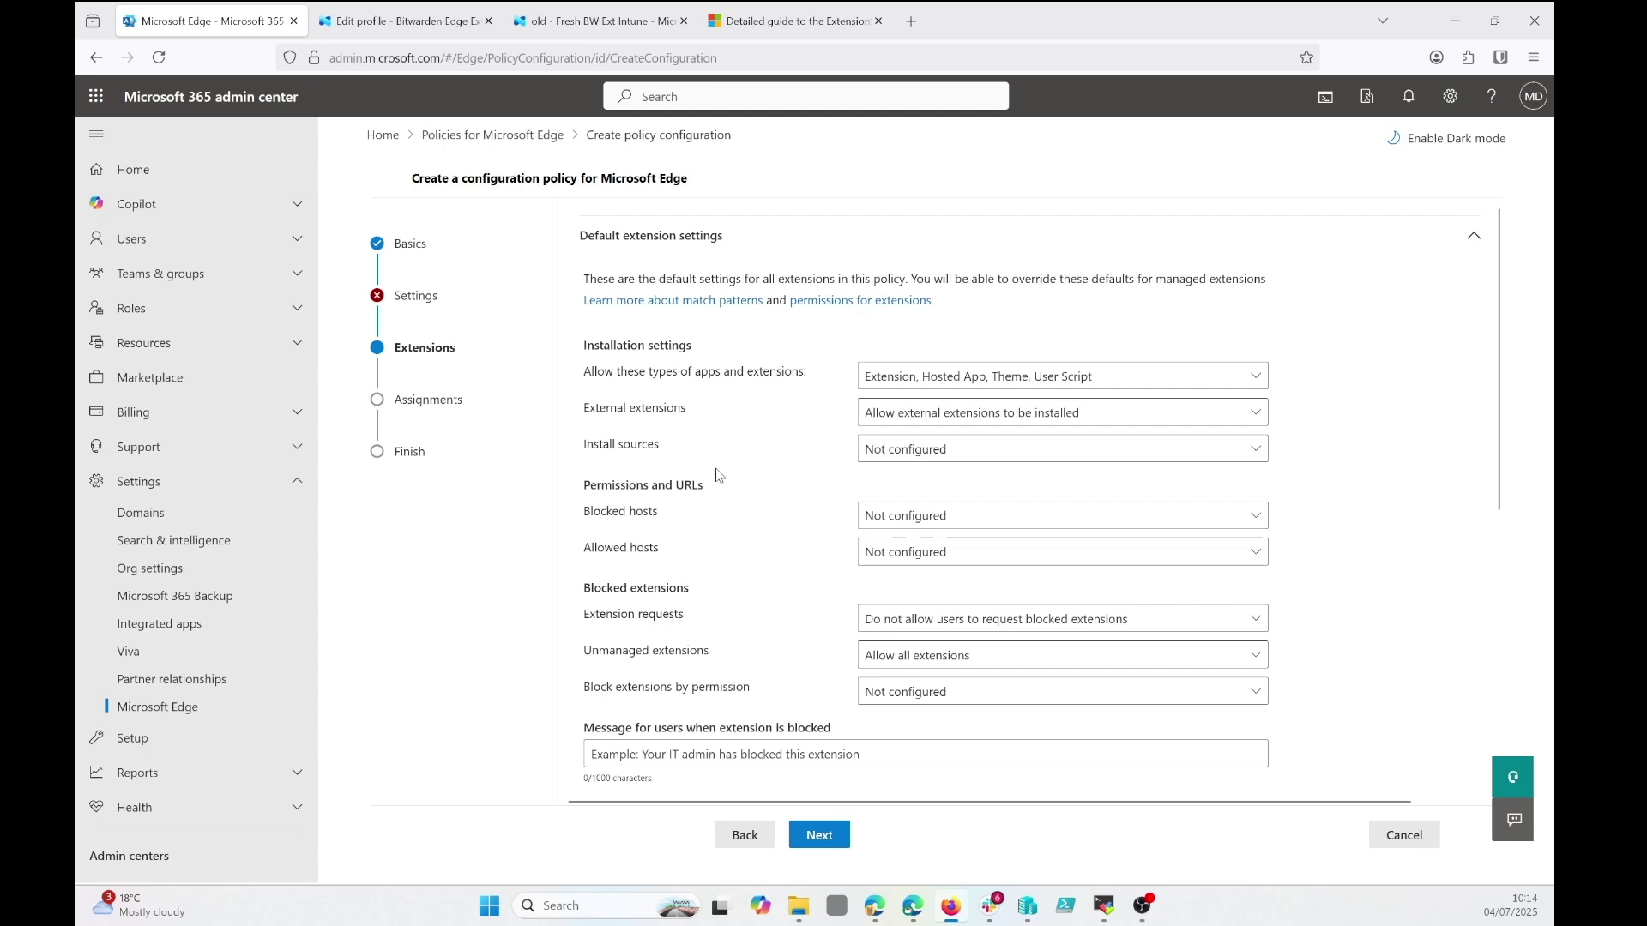
Search the Edge add-ons for "bitwarden" and add Bitwarden Password Manager to the policy's managed extensions.
scroll(718, 433, down, 1)
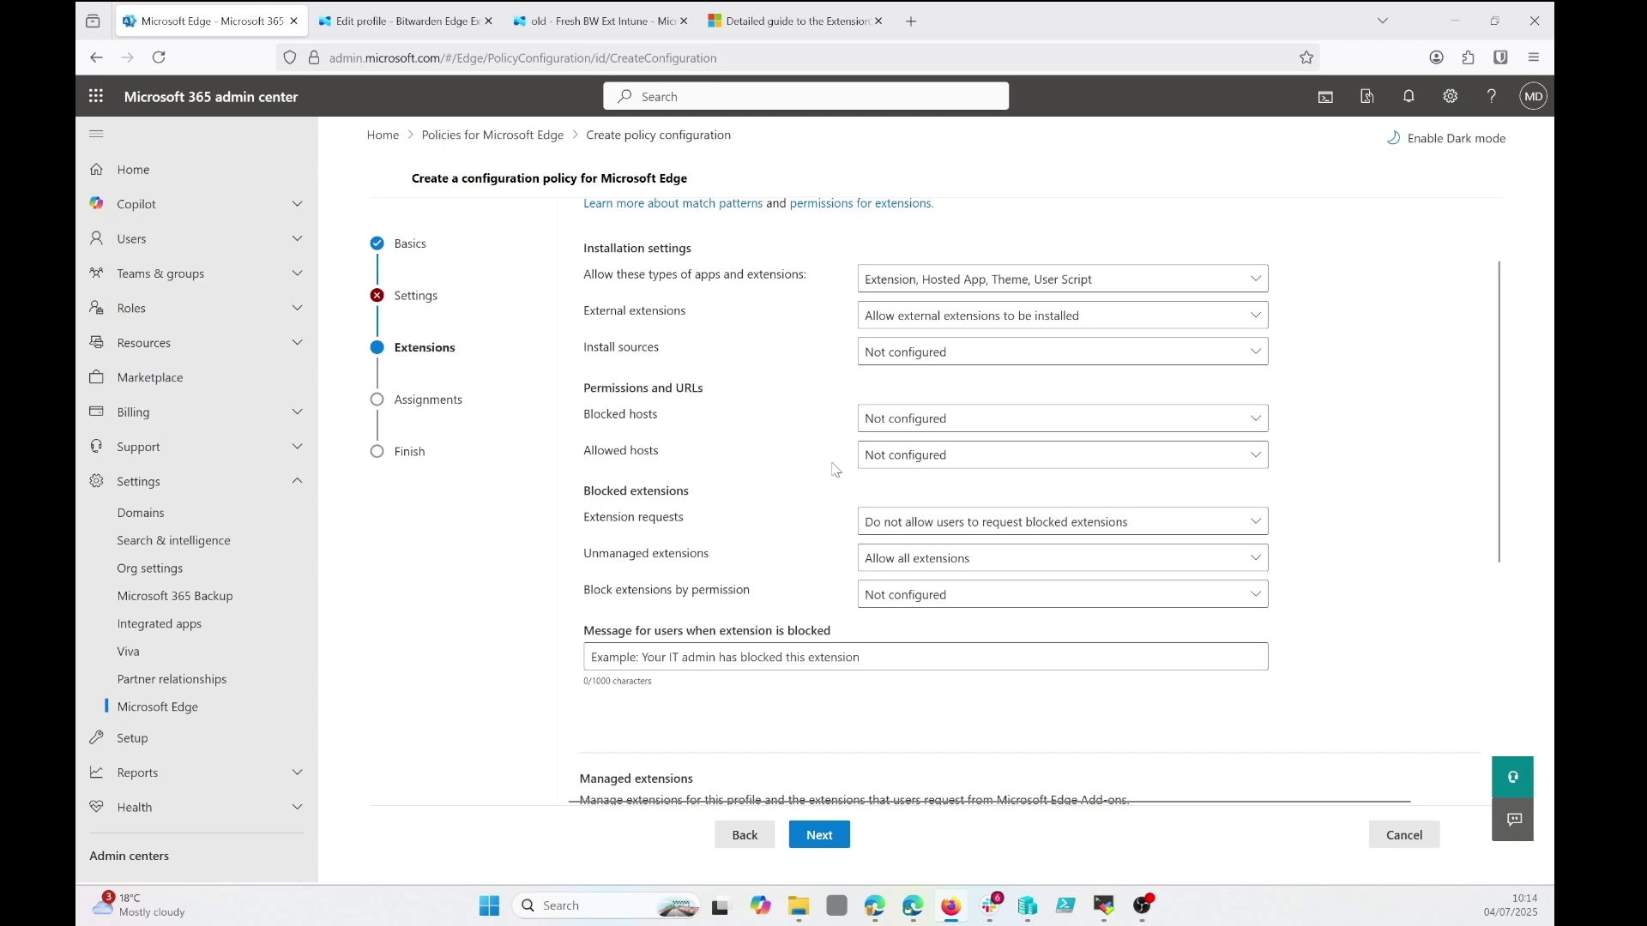
scroll(837, 469, down, 2)
scroll(763, 515, up, 3)
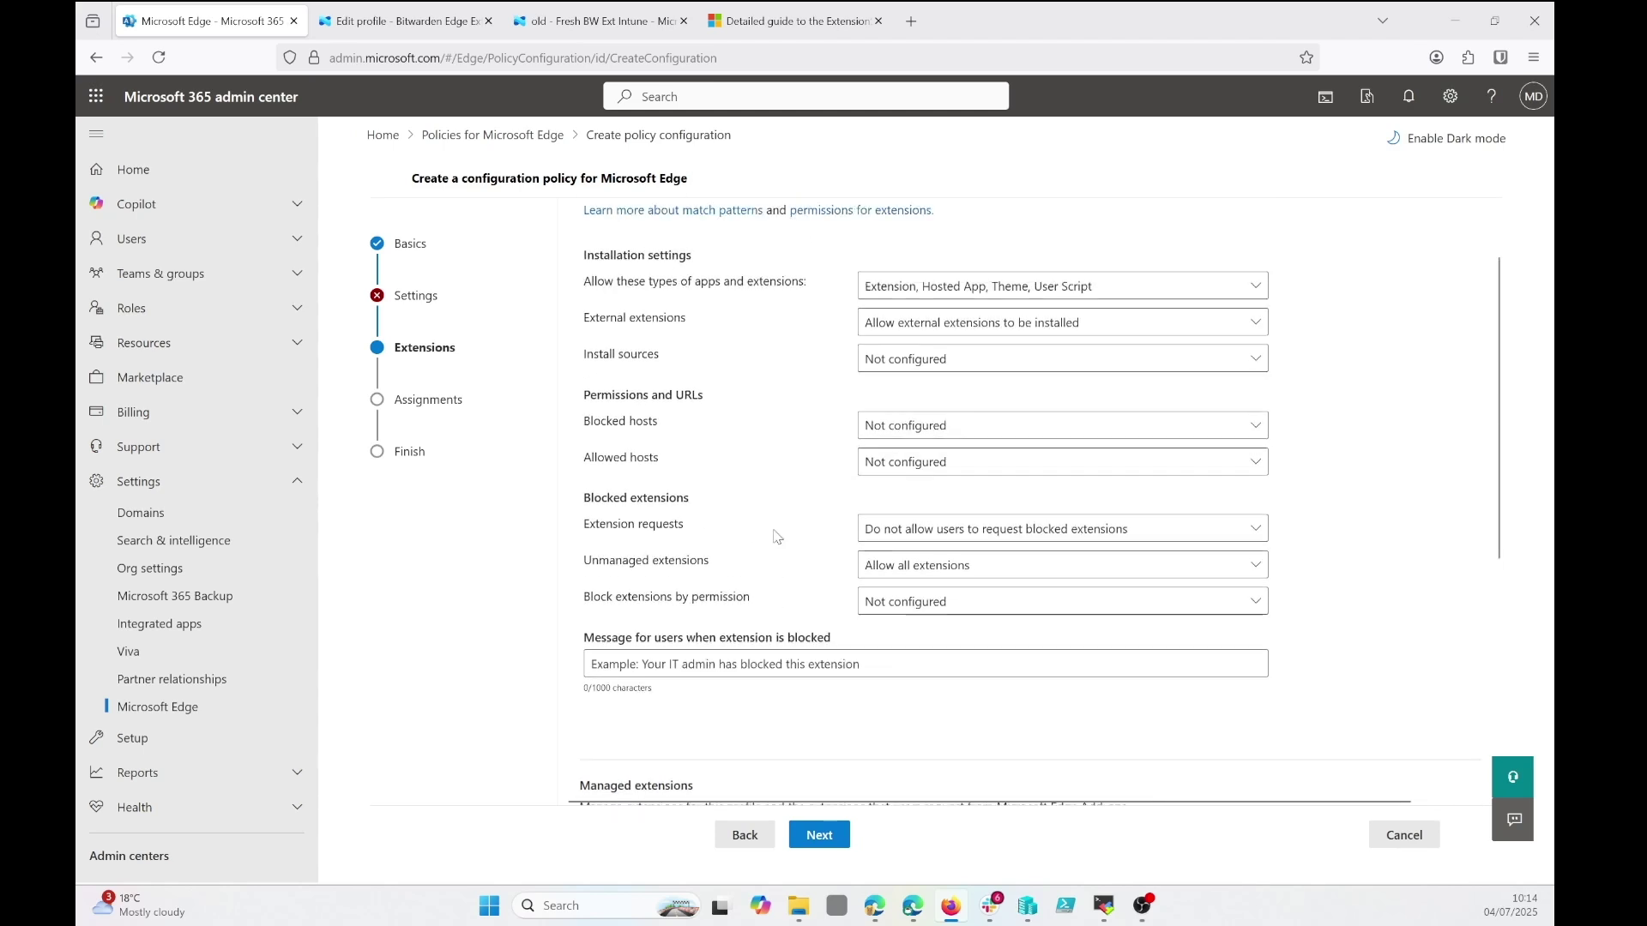
scroll(804, 456, down, 5)
scroll(810, 460, down, 4)
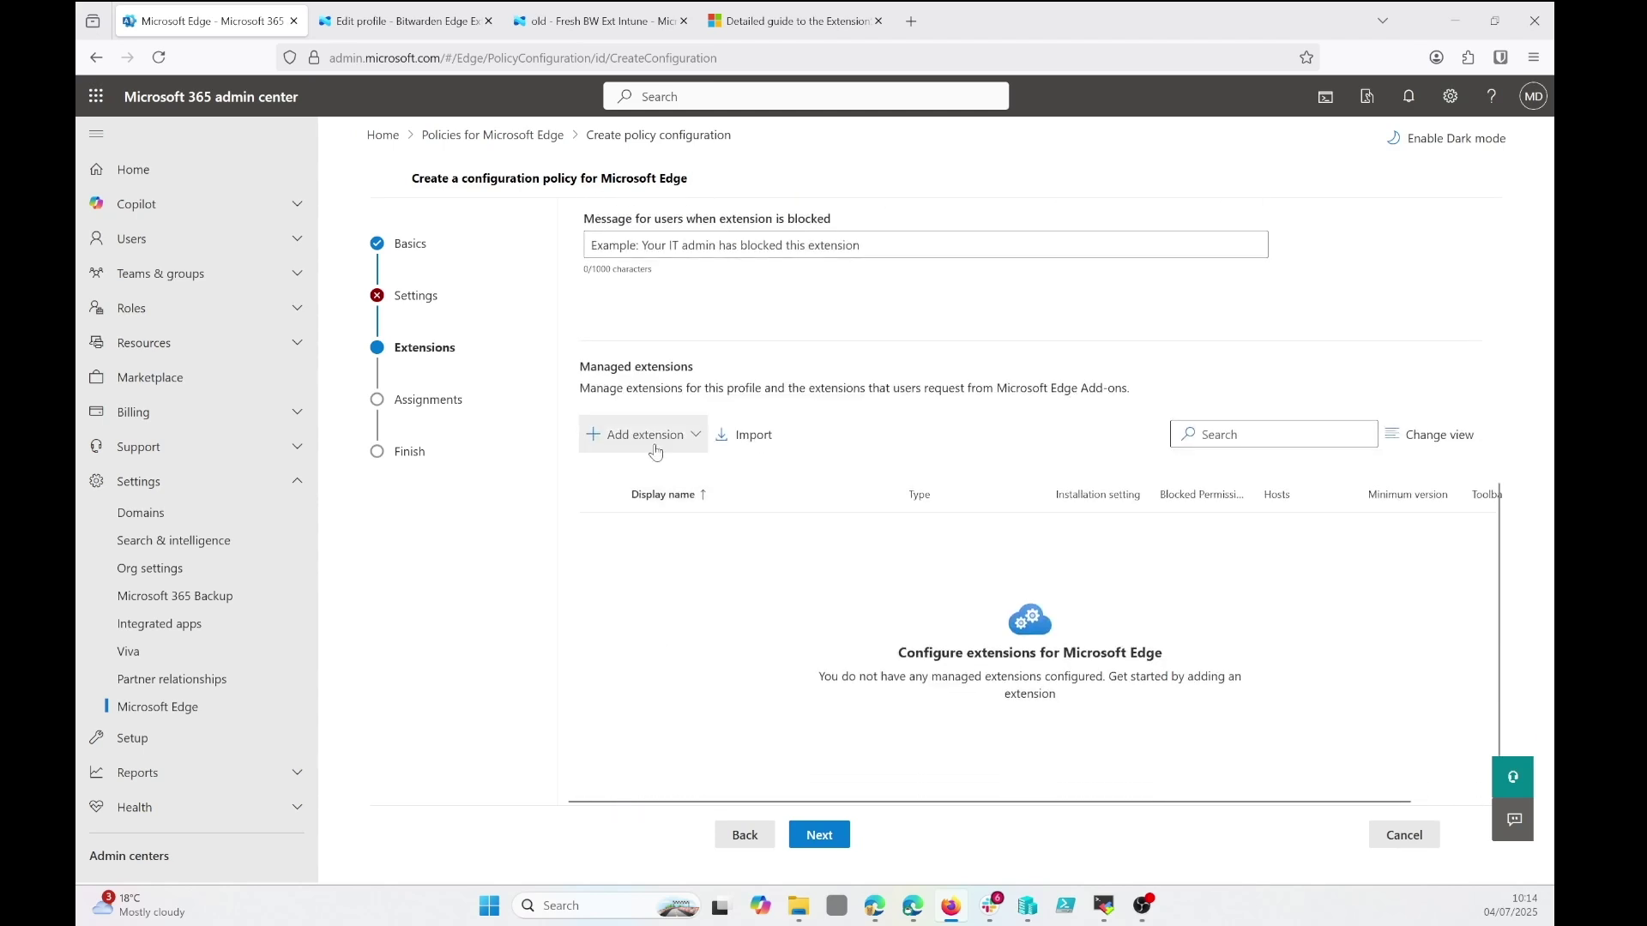
click(650, 440)
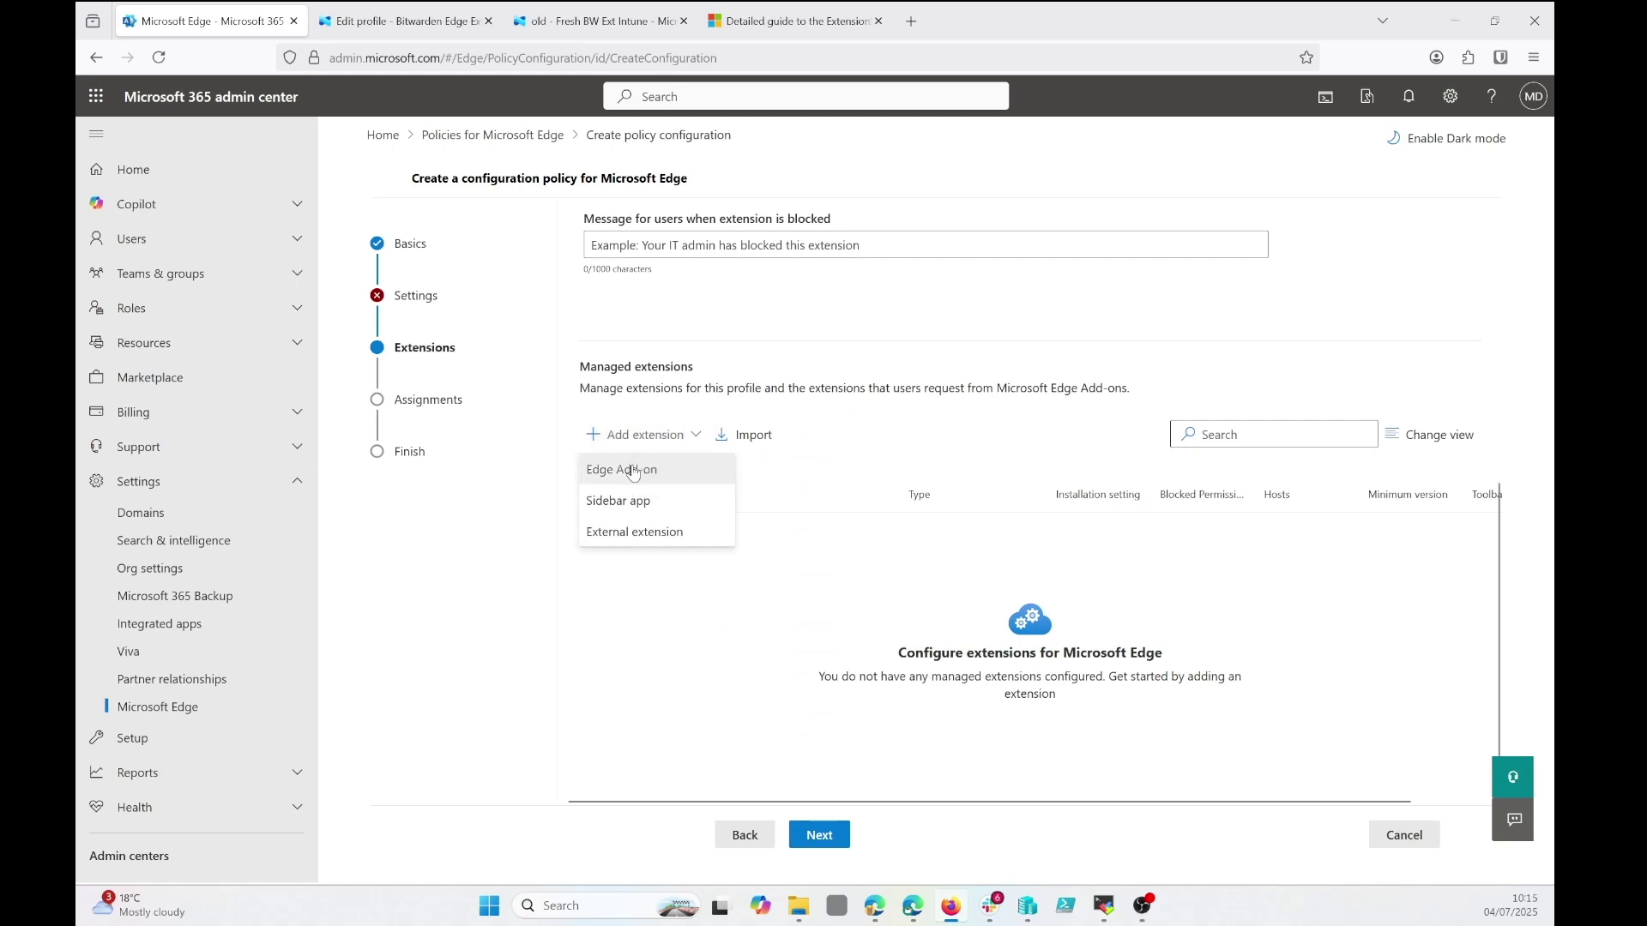
click(635, 471)
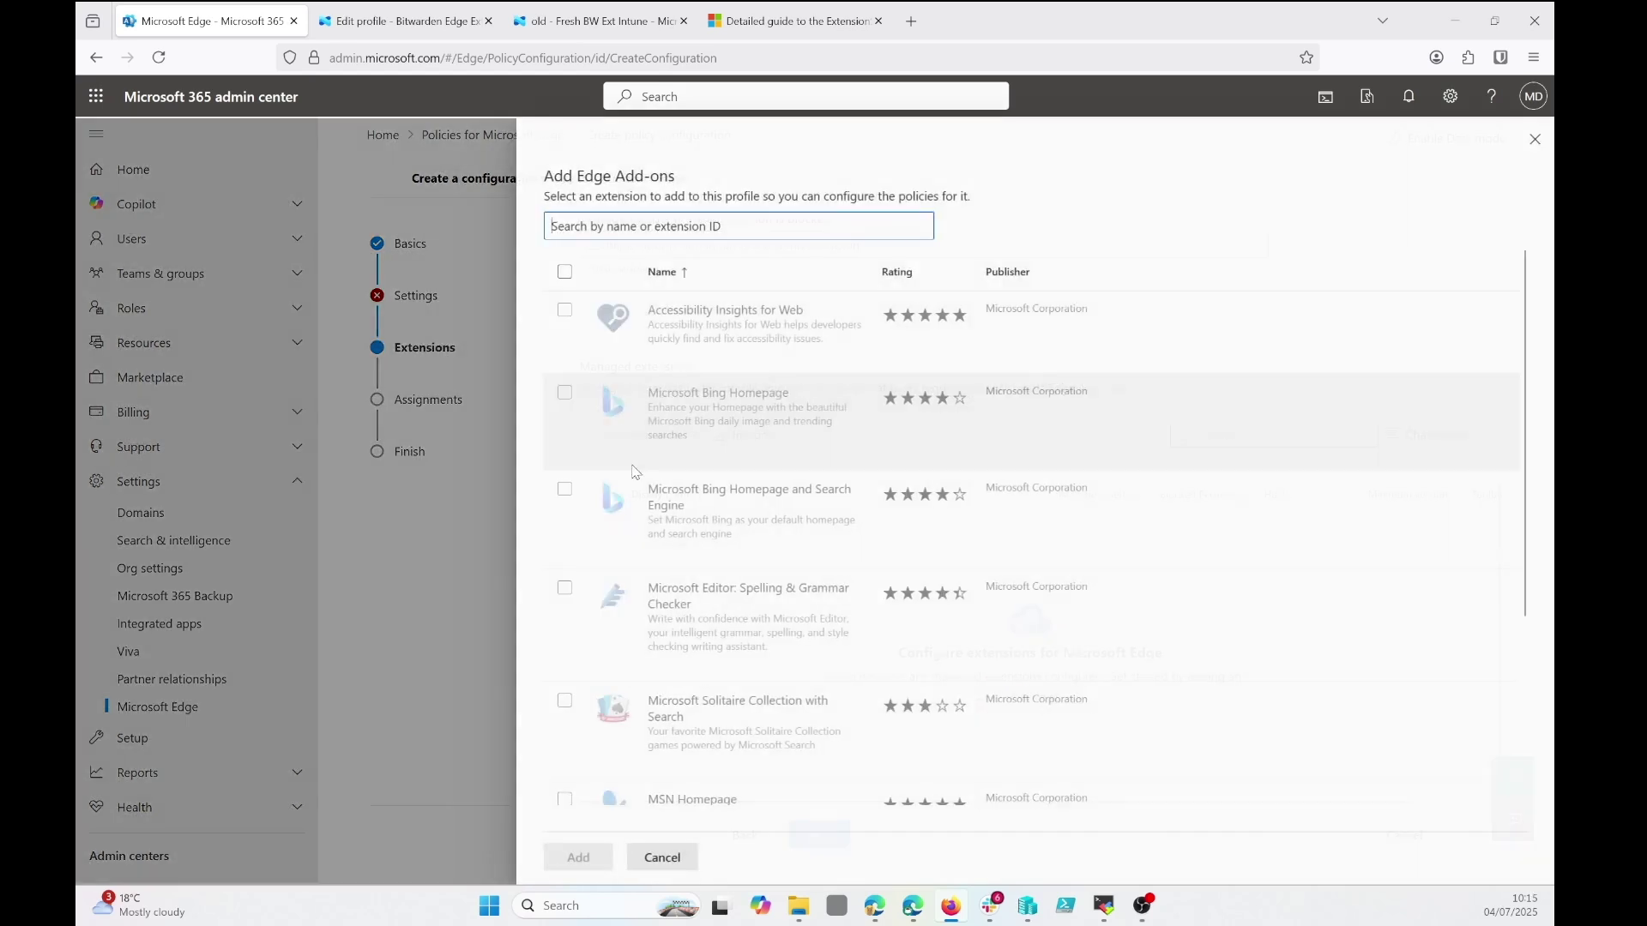
click(699, 227)
text(bi)
text(twarden)
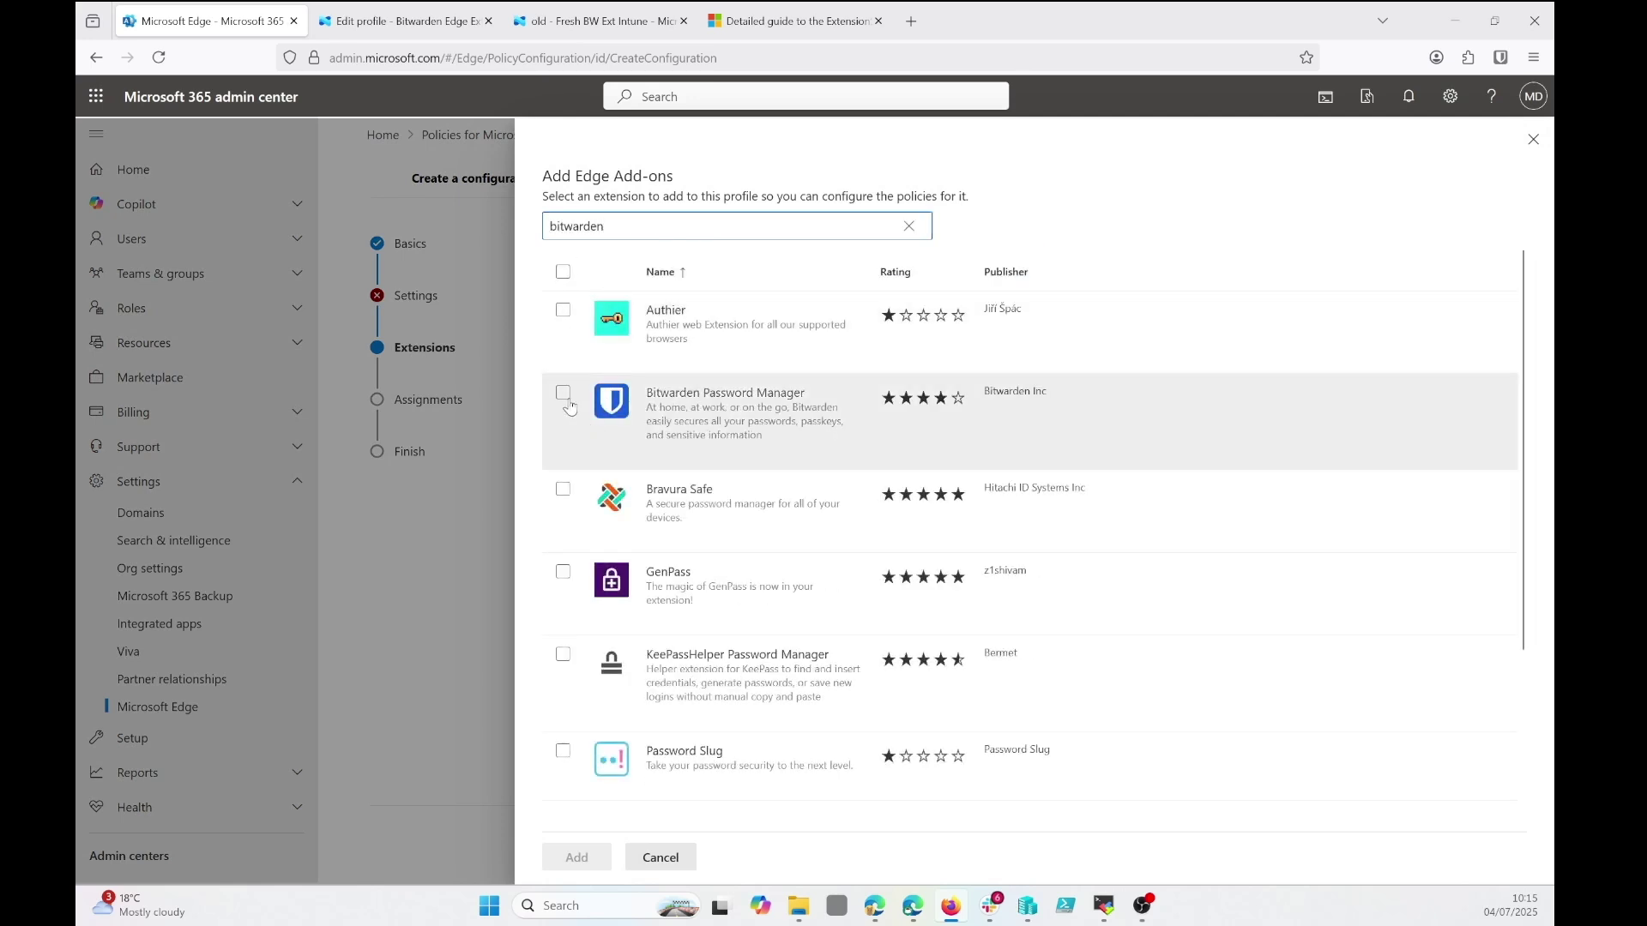
click(563, 393)
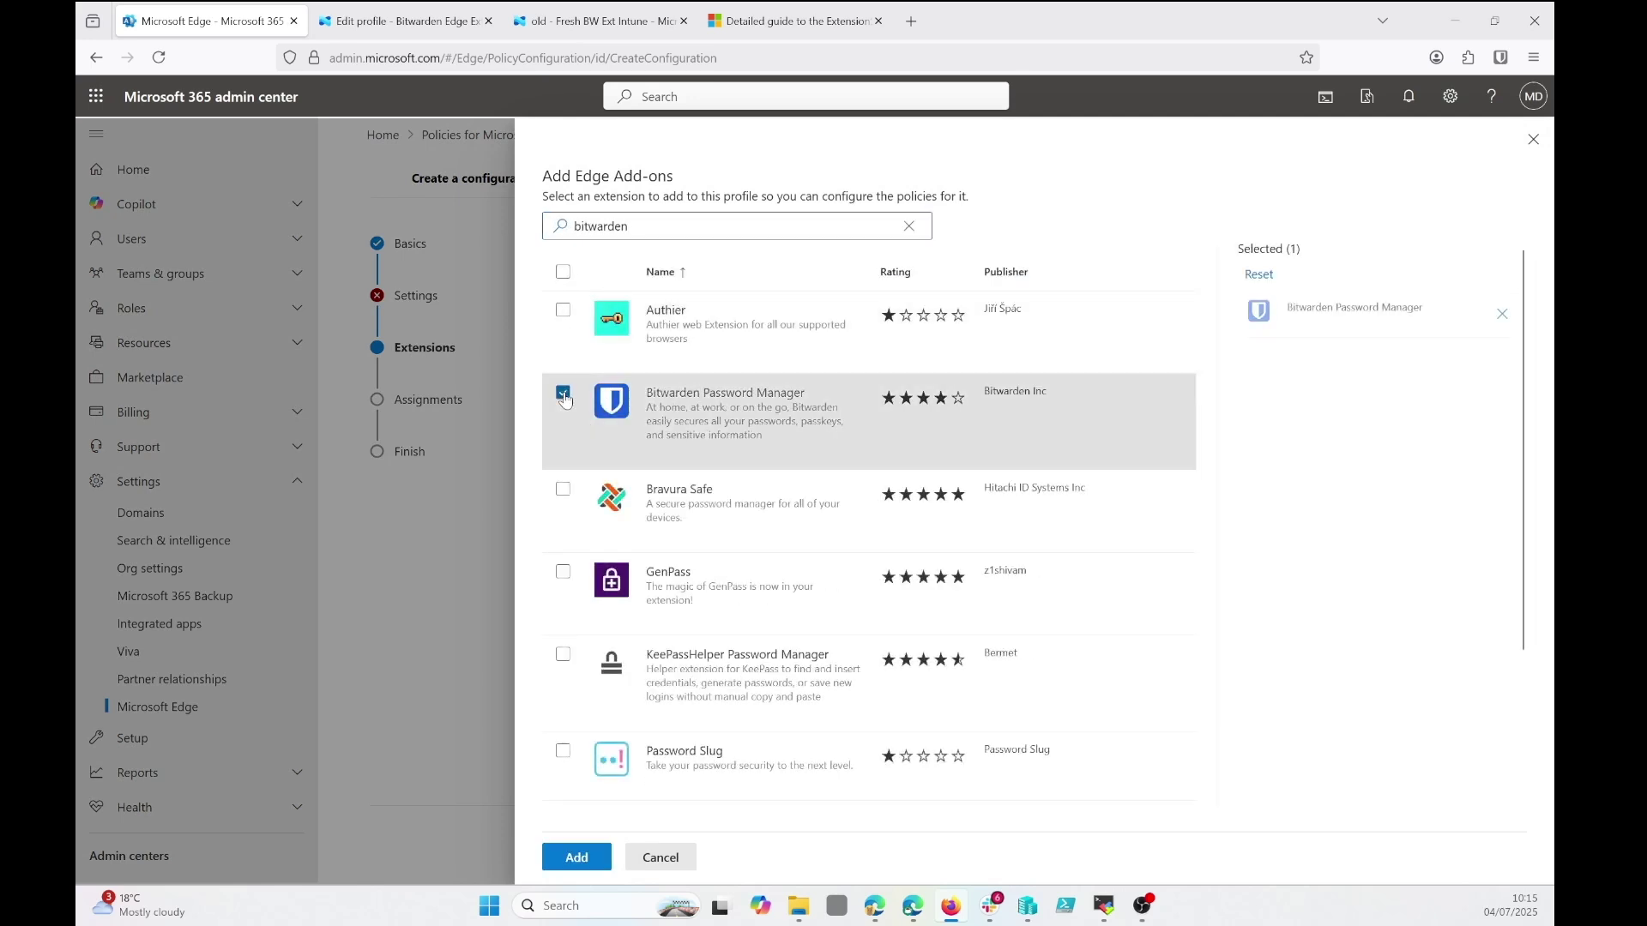
click(584, 868)
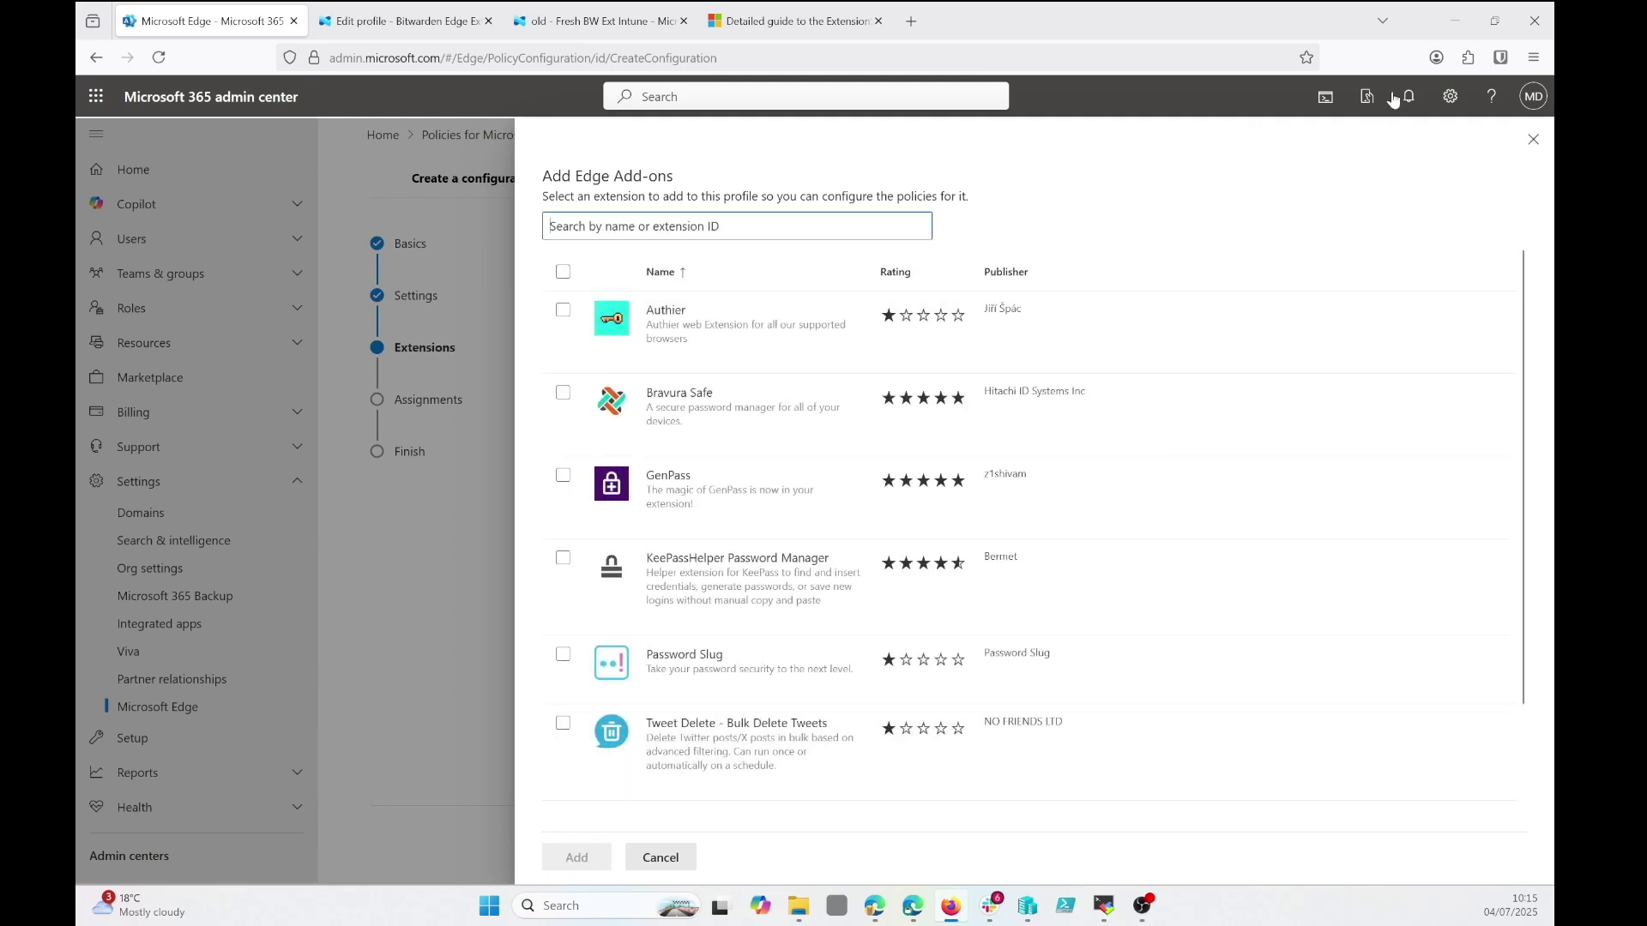
click(1532, 140)
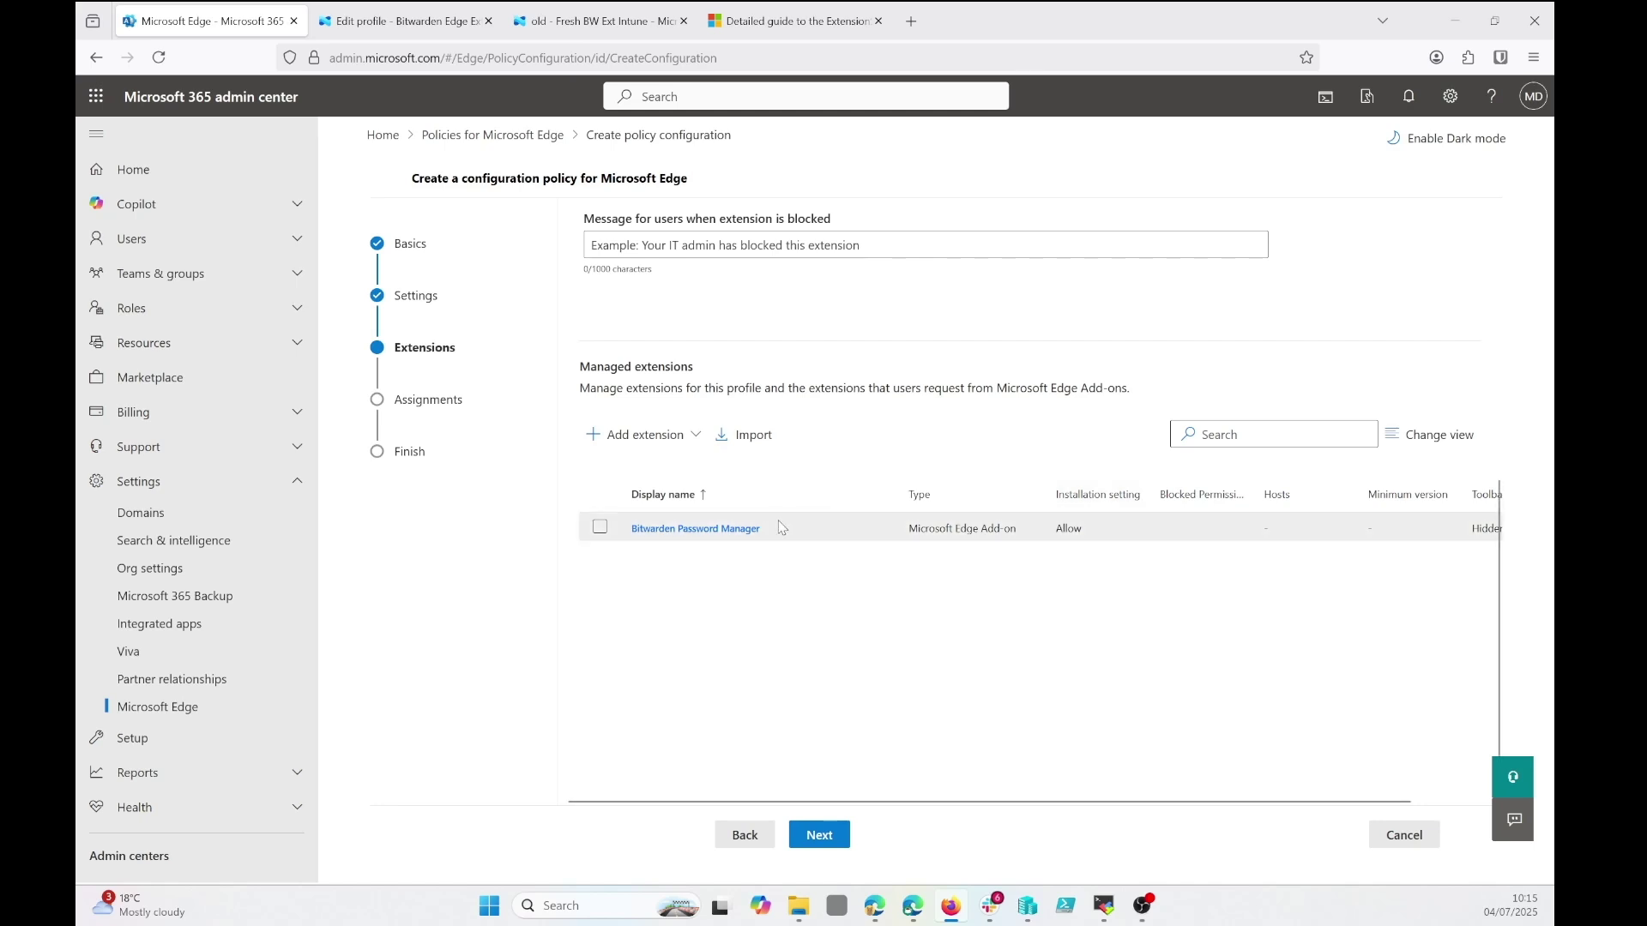
Edit the Bitwarden Password Manager extension and set its installation setting to Force.
click(734, 533)
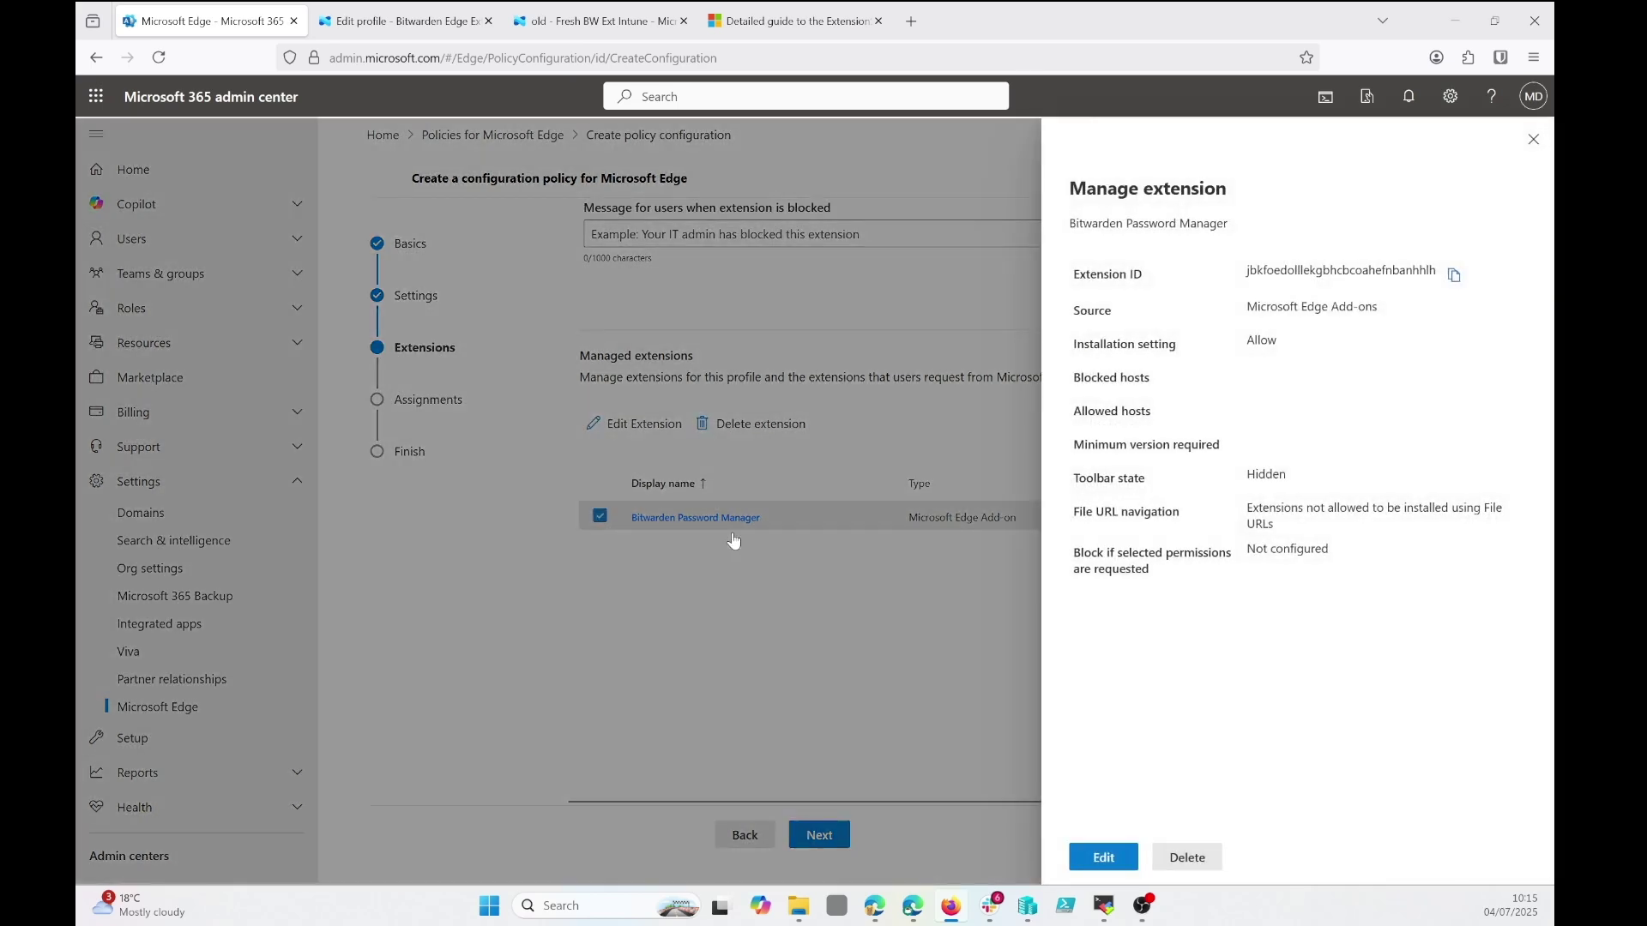
click(1103, 858)
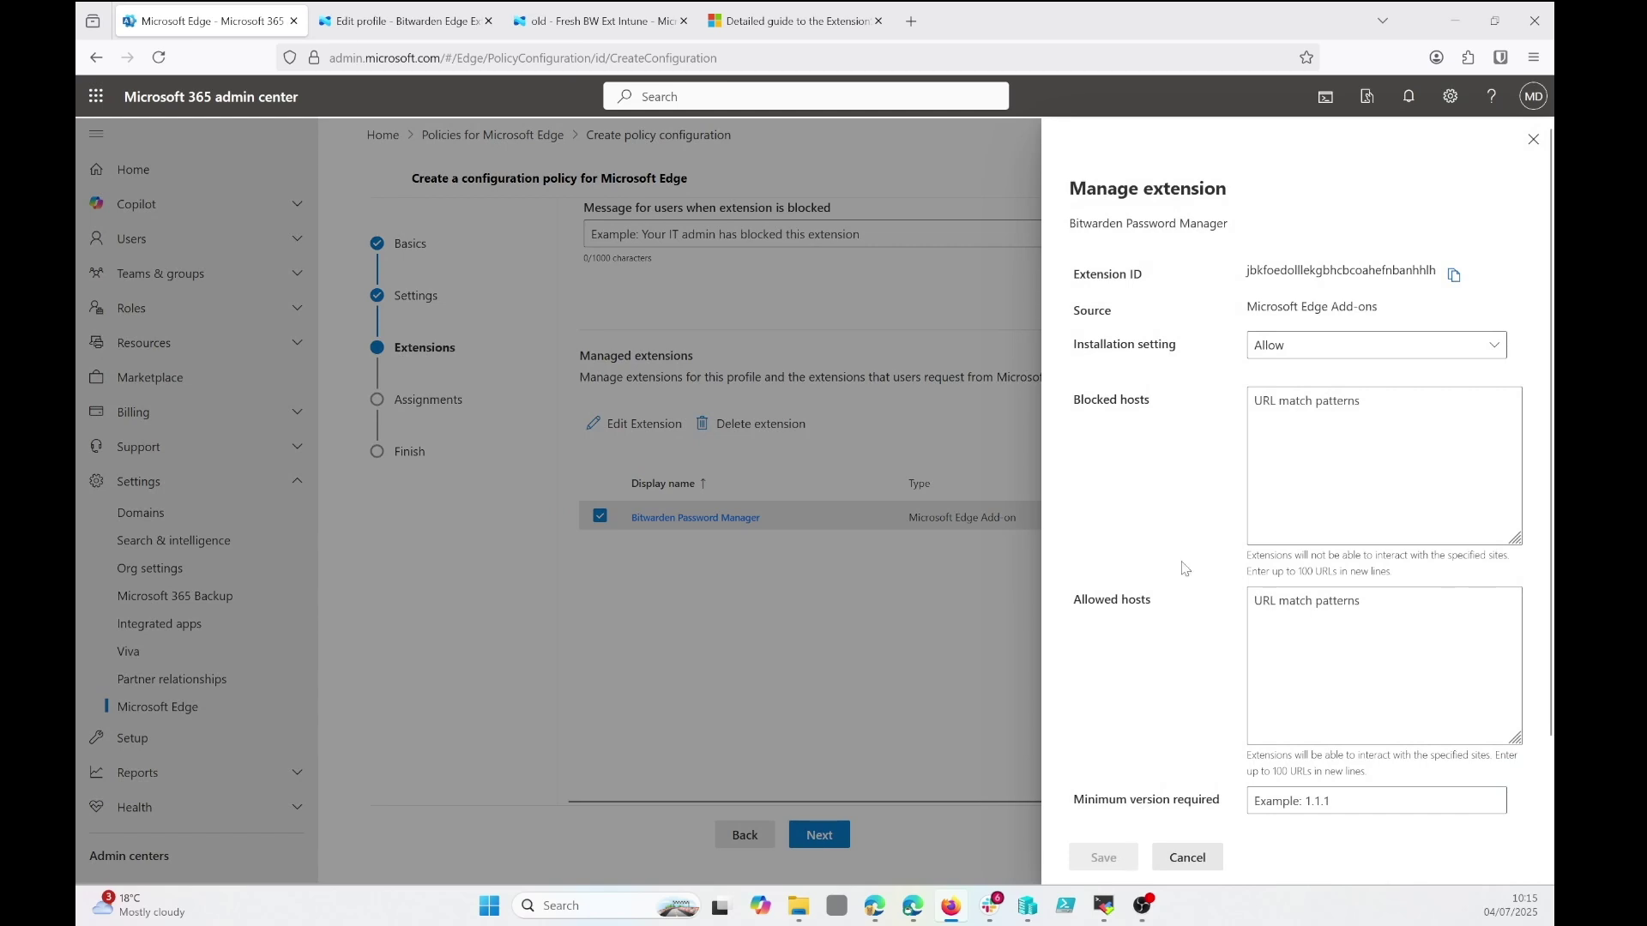
click(1307, 347)
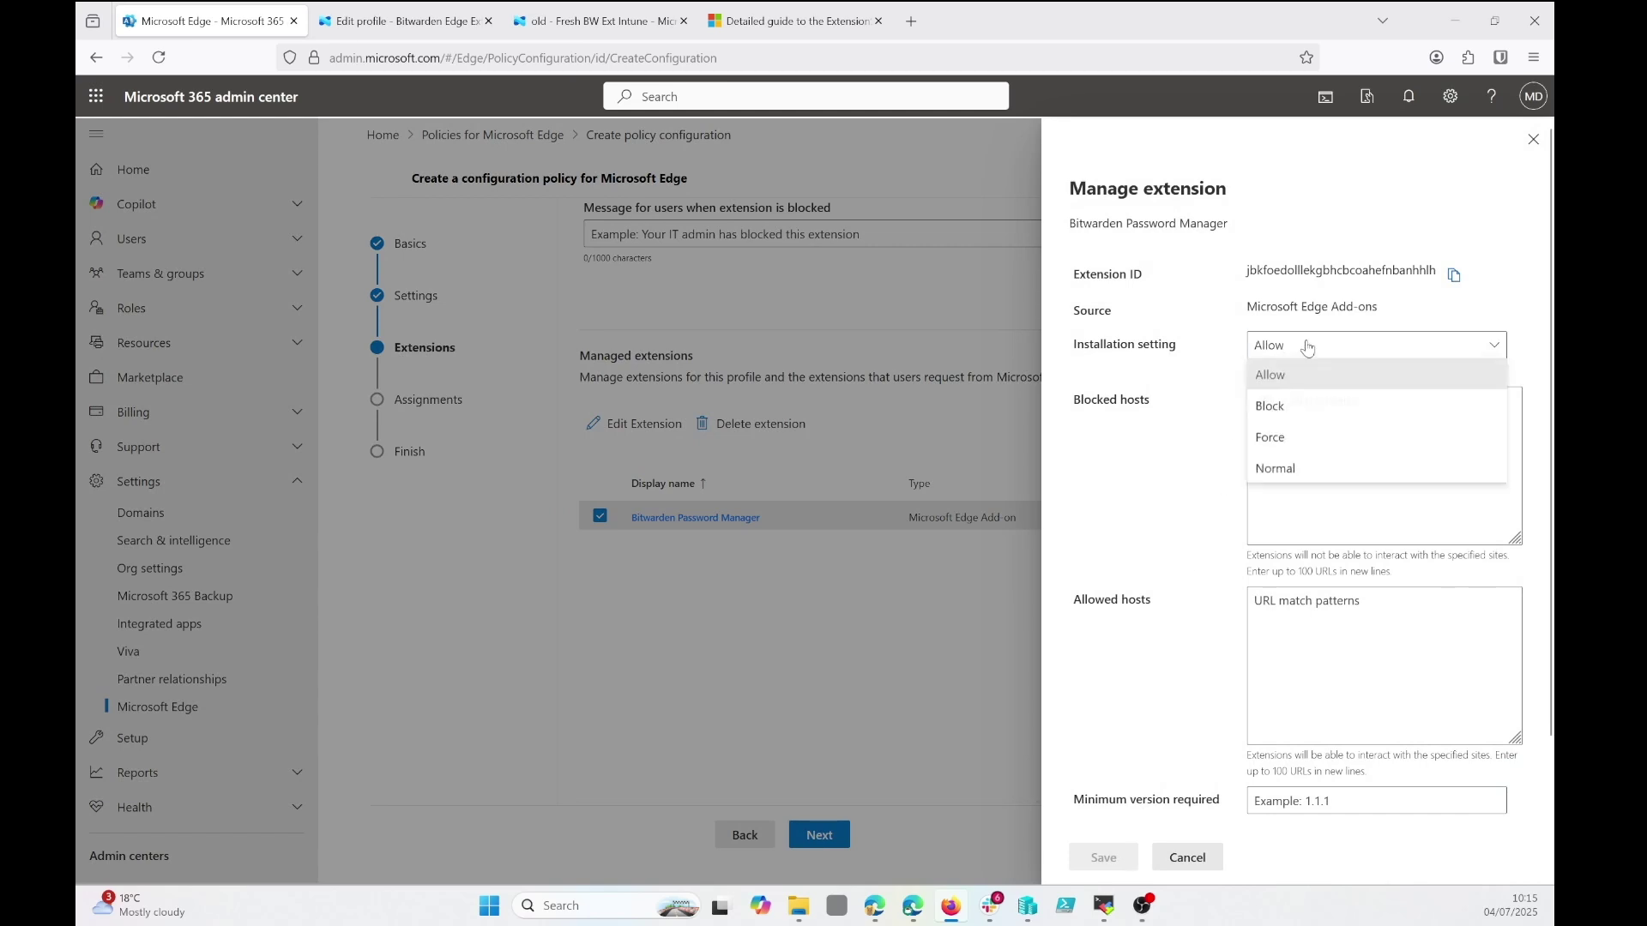
click(1267, 440)
scroll(1192, 515, down, 3)
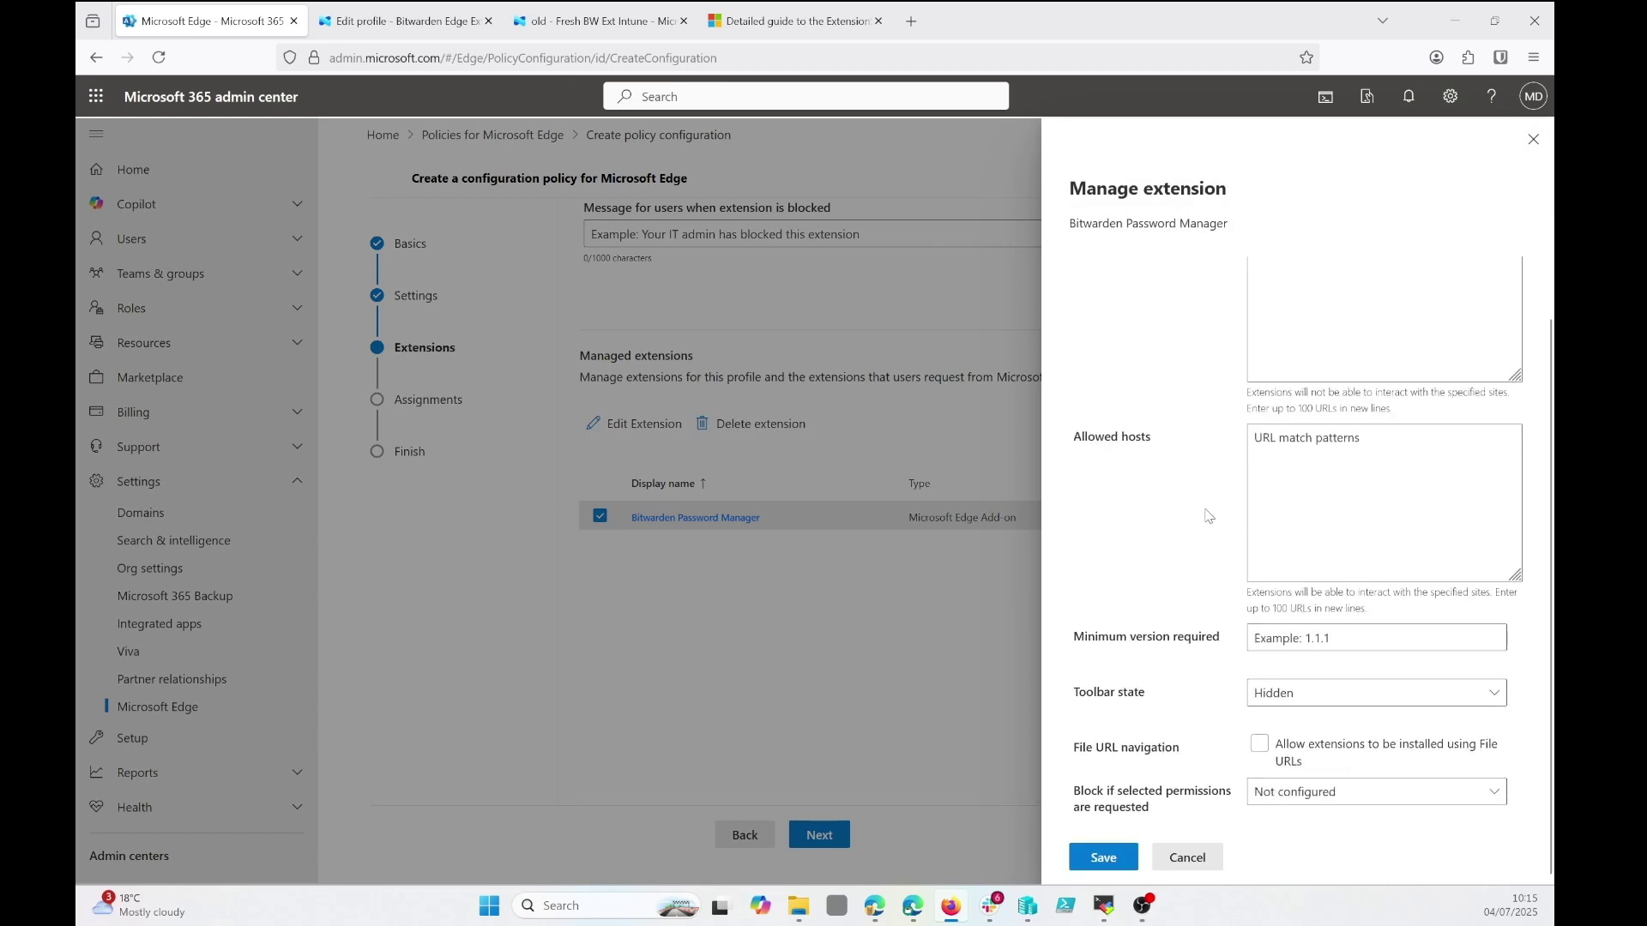
scroll(1189, 396, up, 3)
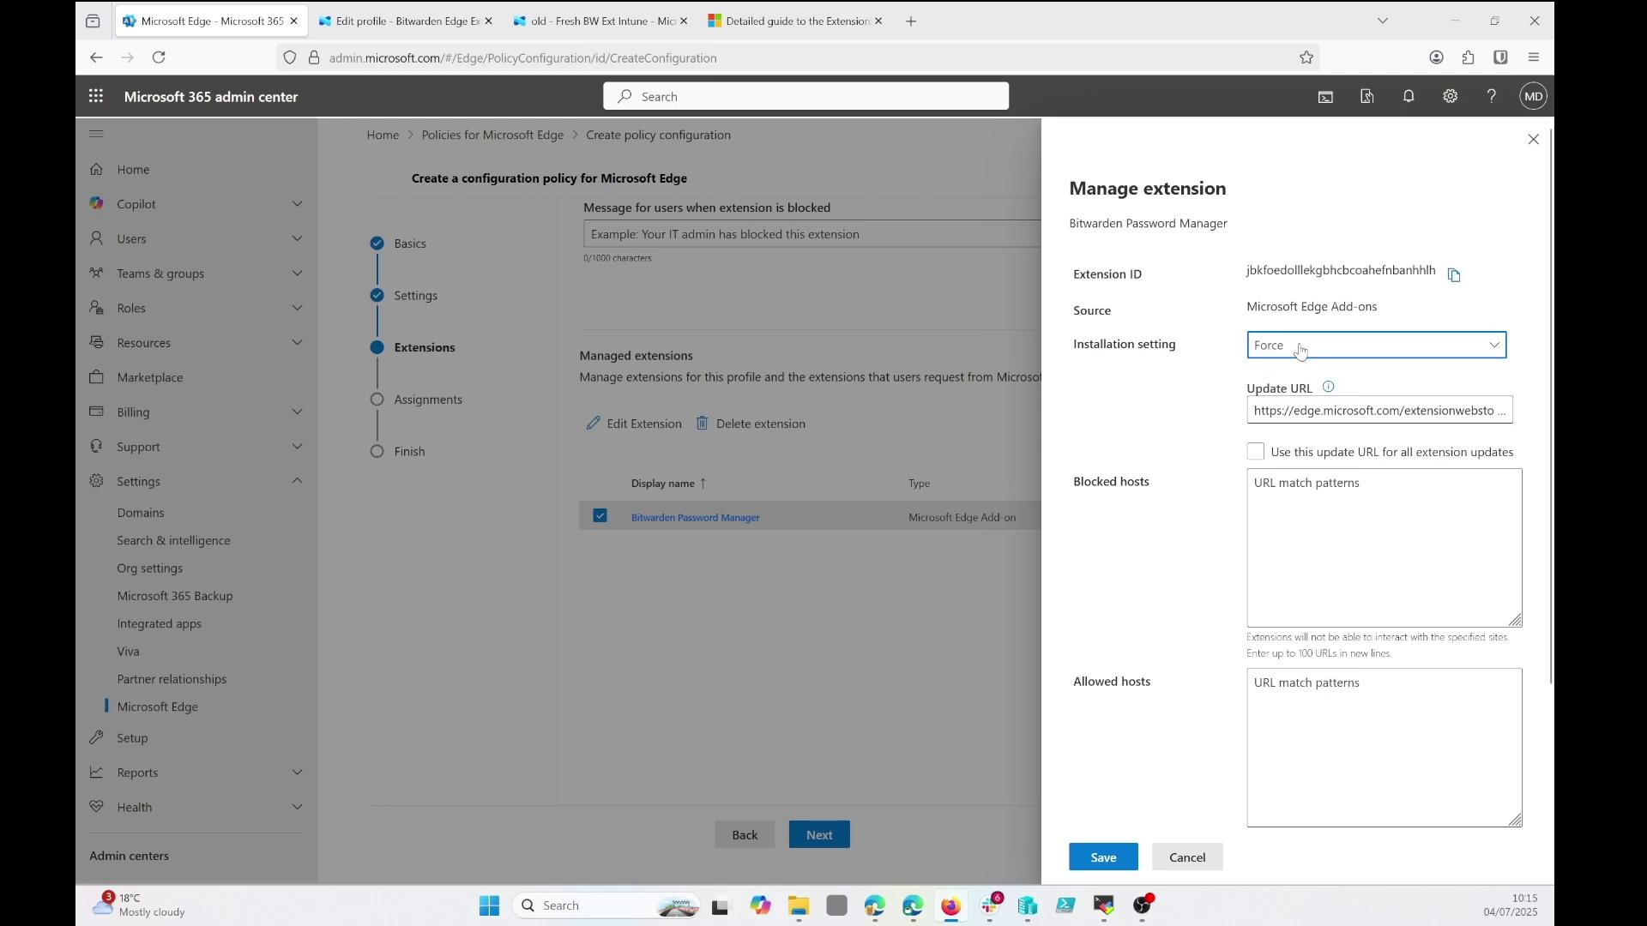
Set the Bitwarden Password Manager extension's toolbar state to Force shown, save the change and close the extension's settings.
scroll(1159, 502, down, 3)
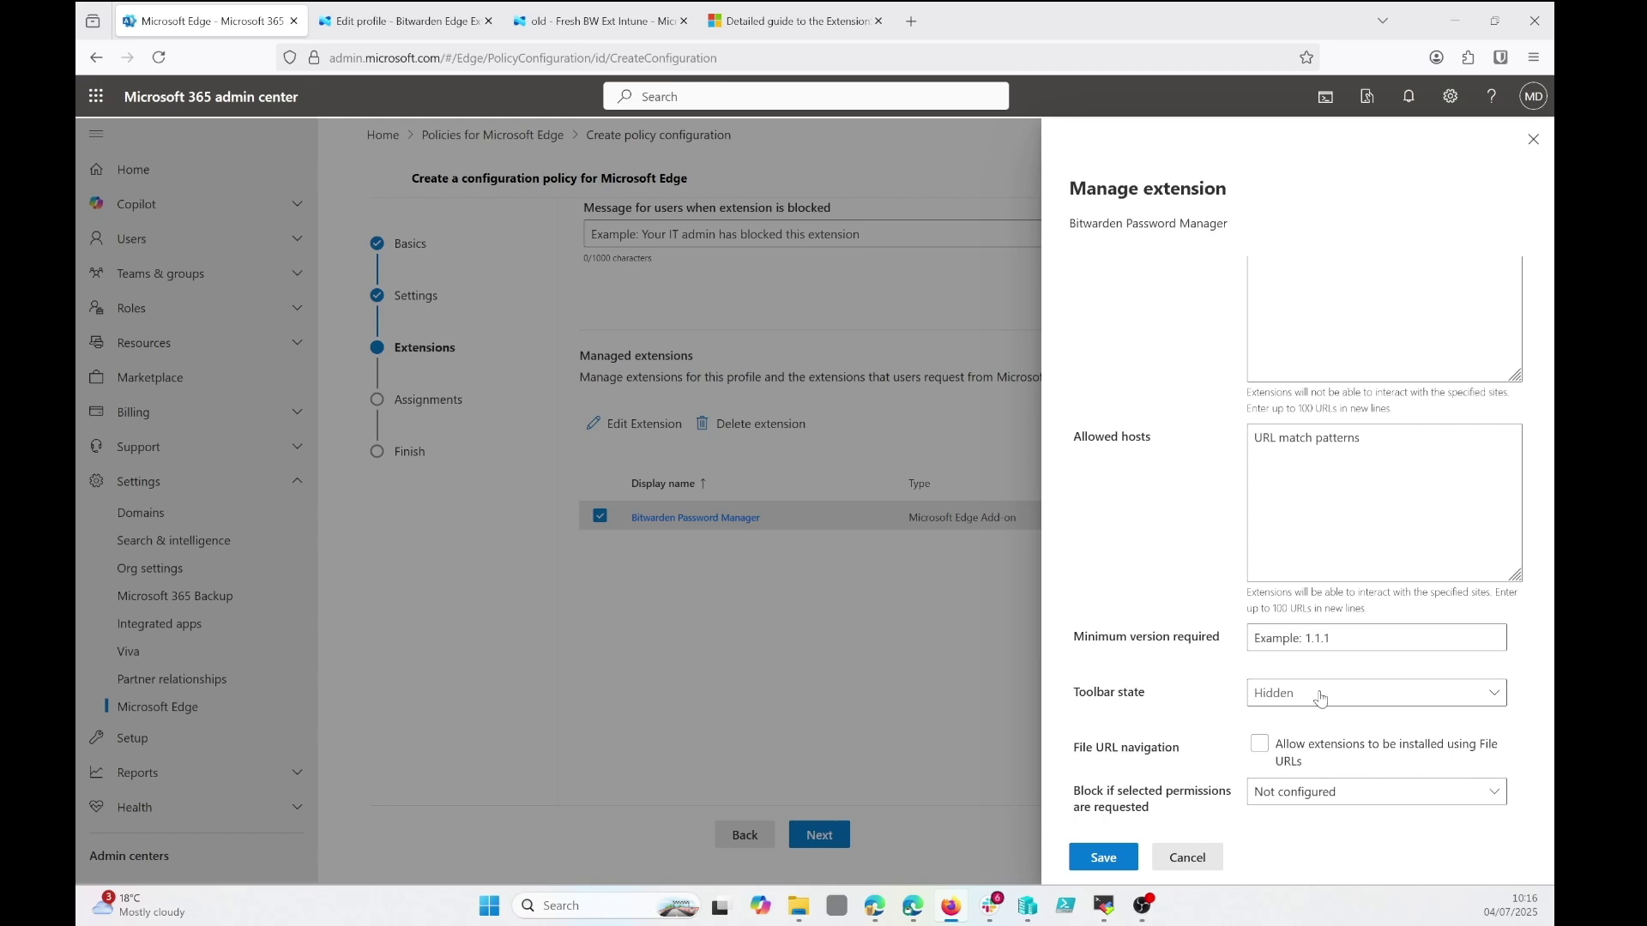
click(1320, 698)
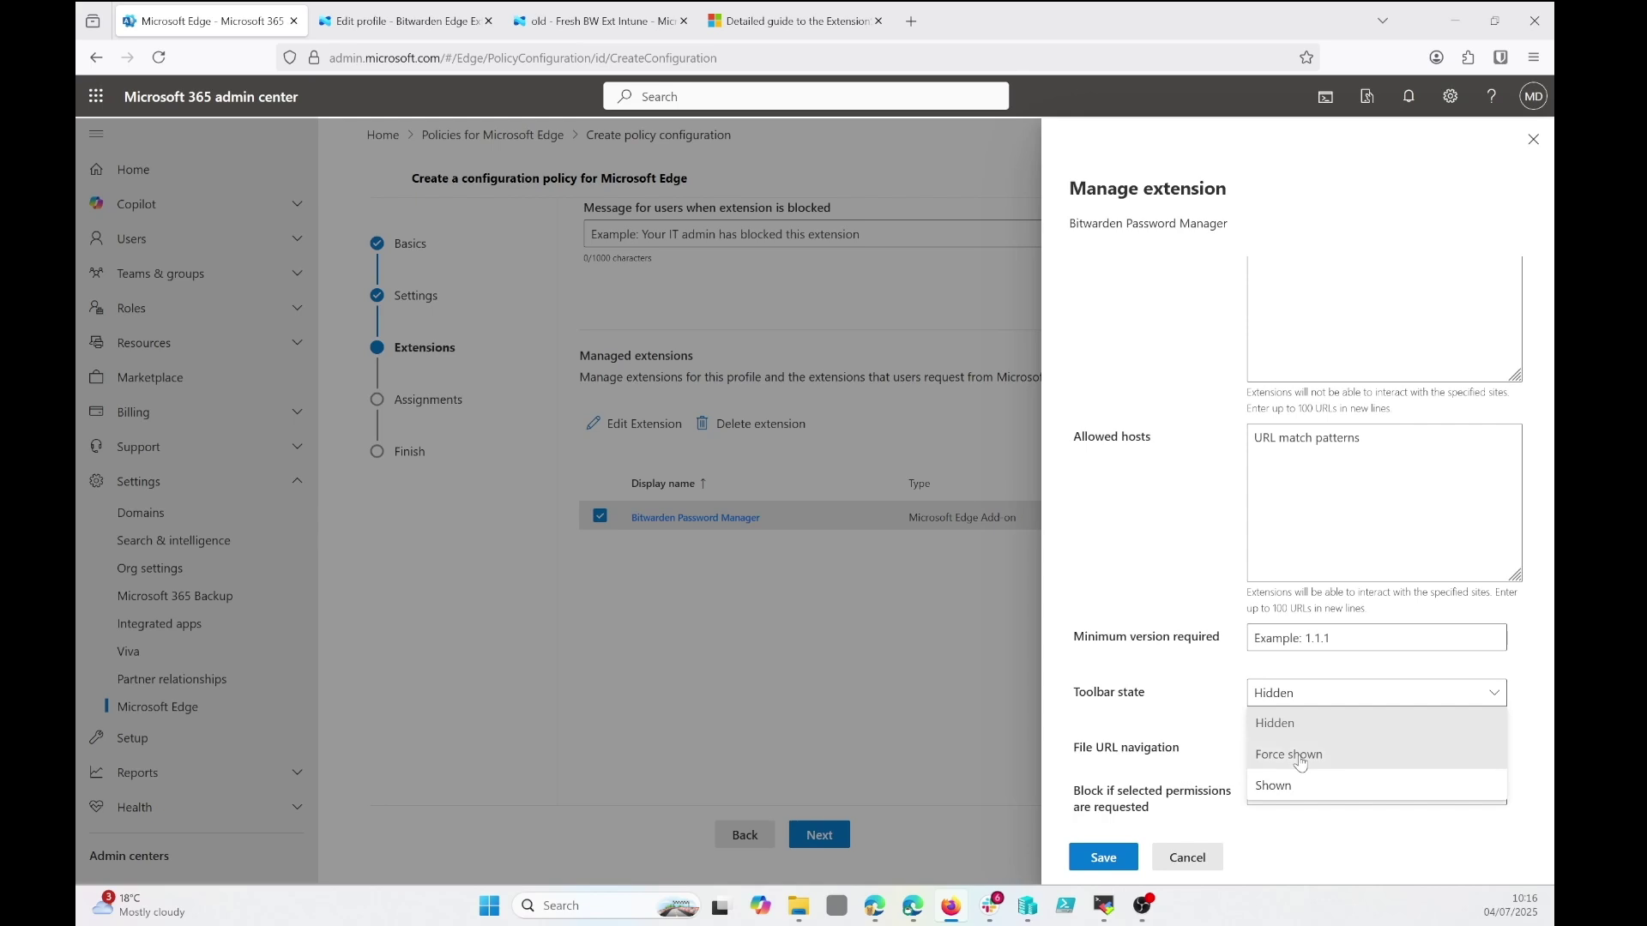
click(1300, 764)
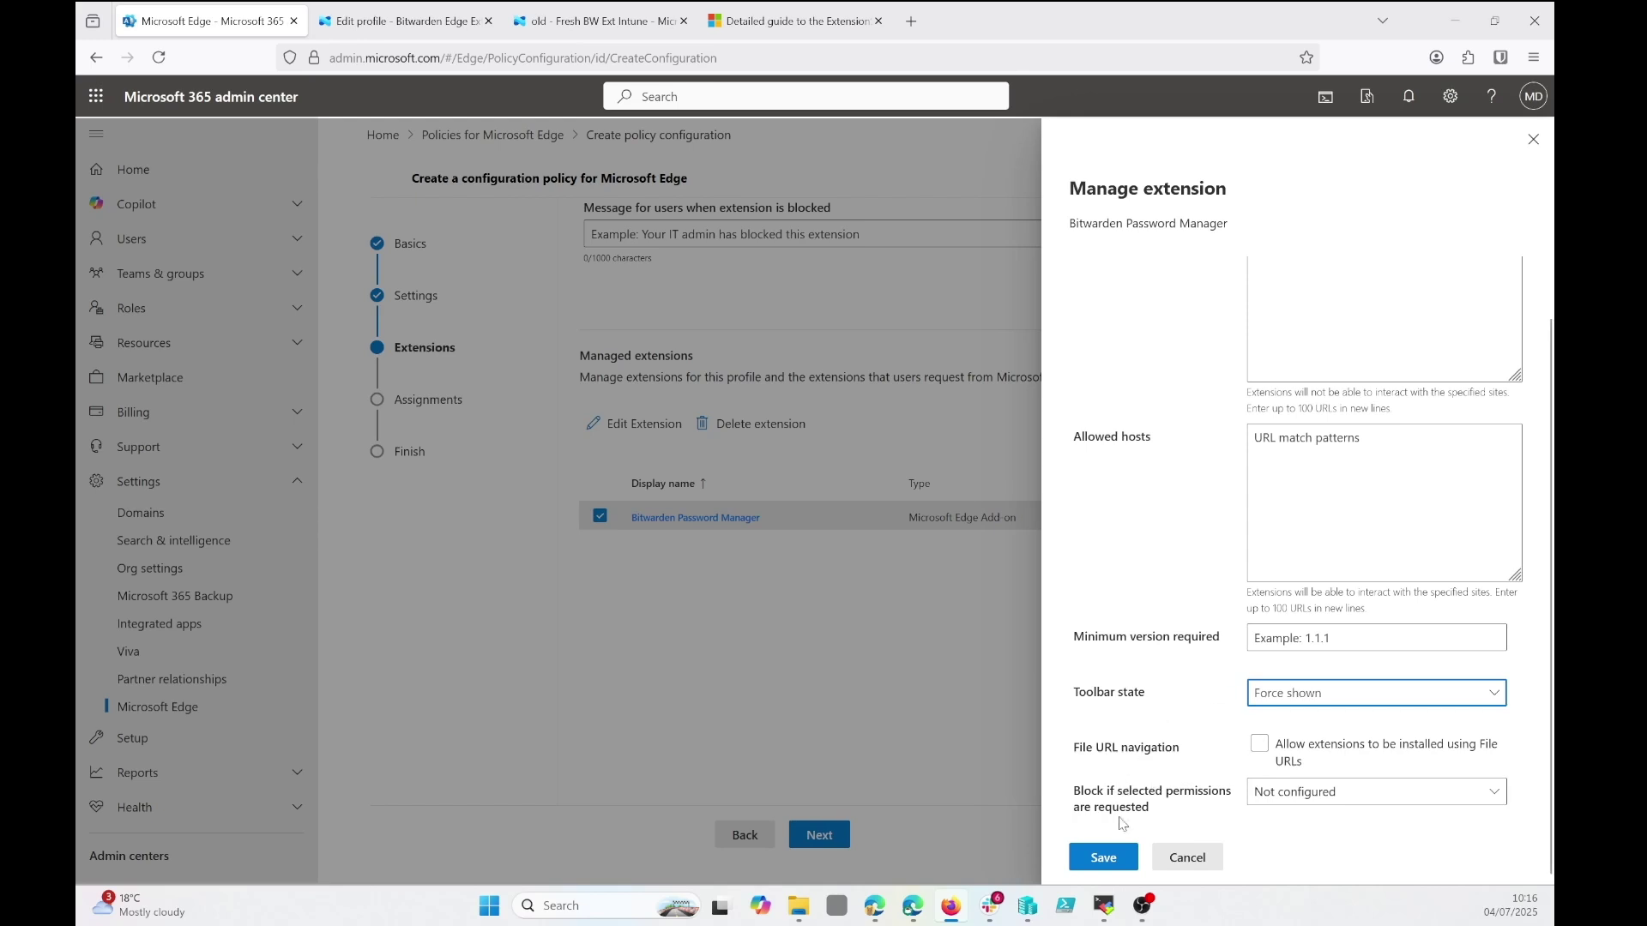
click(1104, 868)
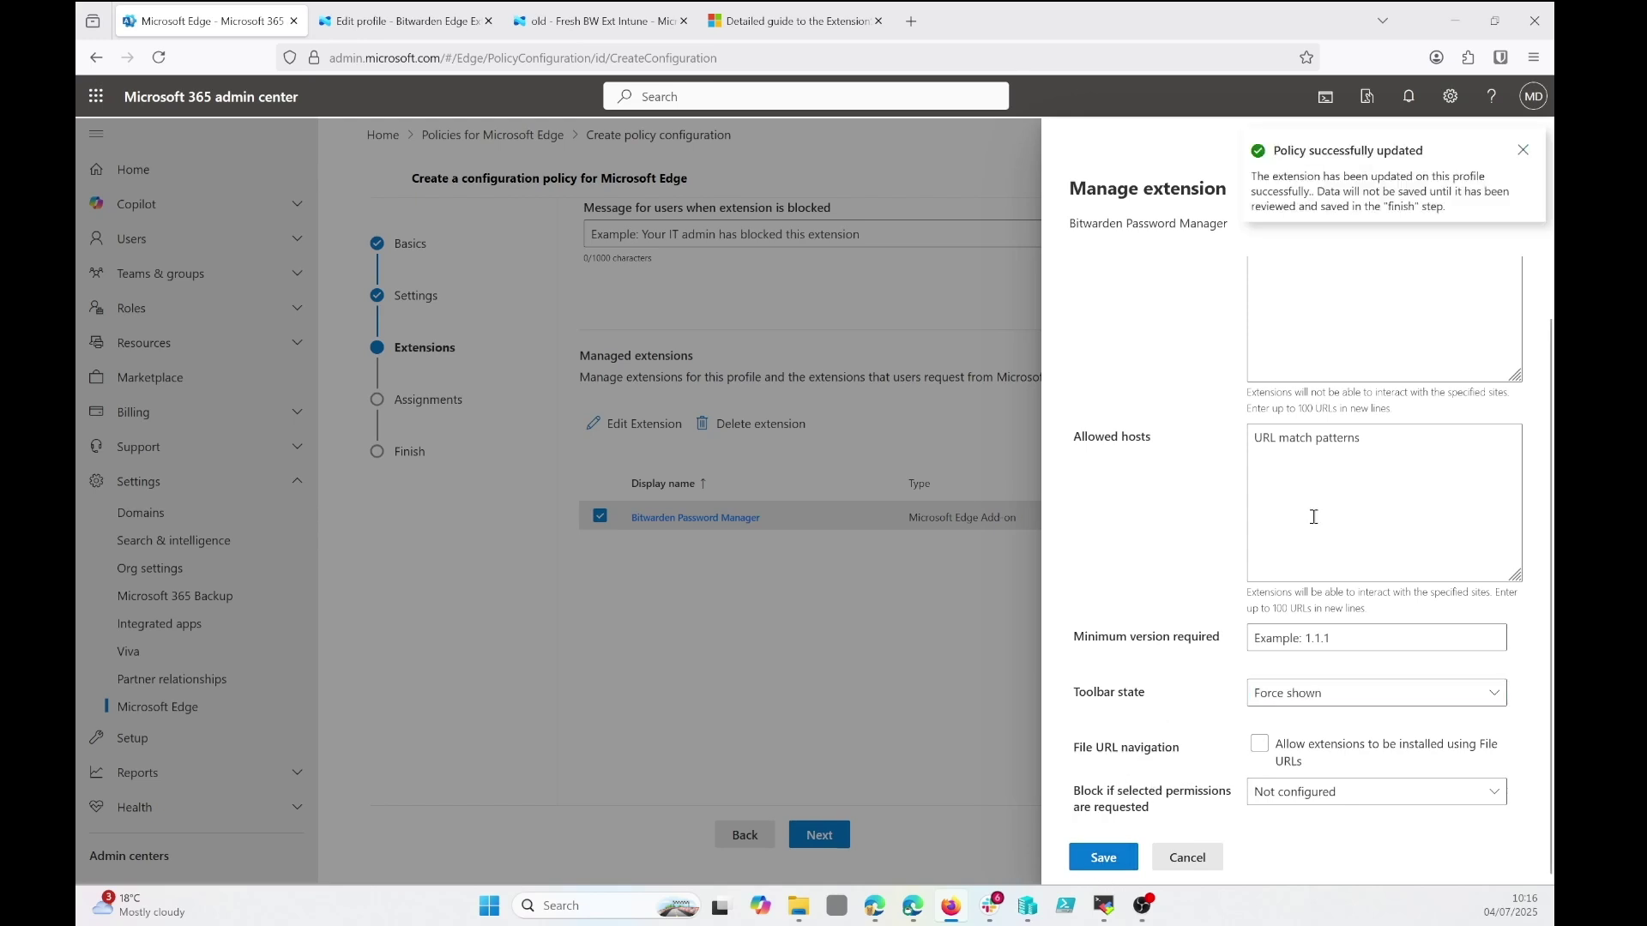
click(1523, 151)
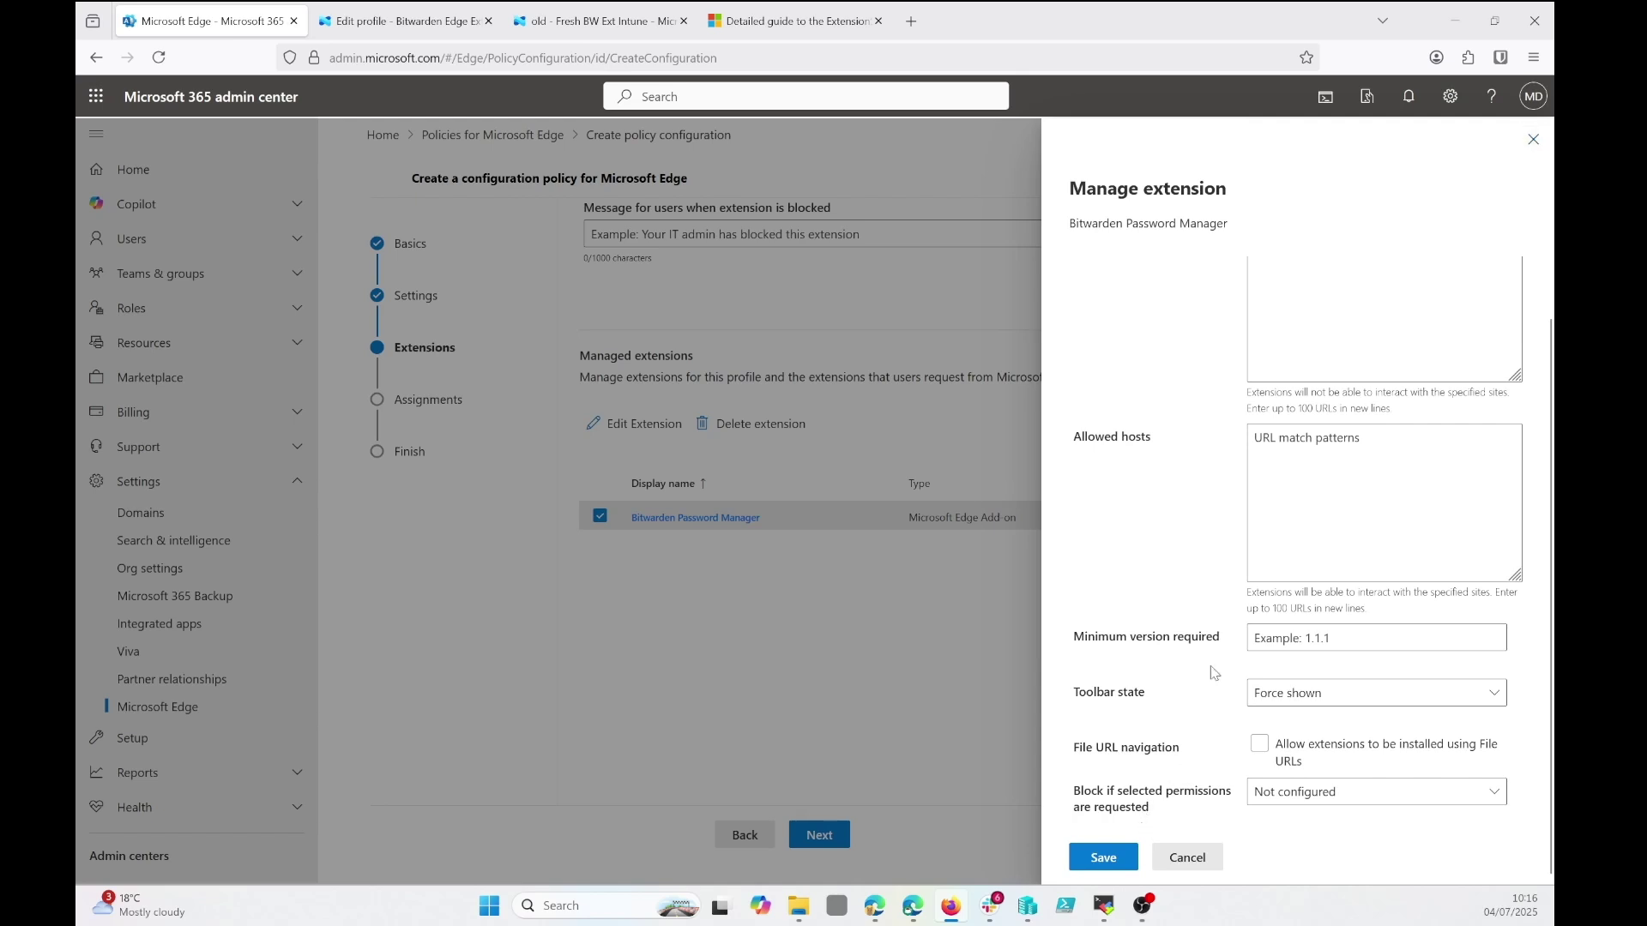
click(1533, 139)
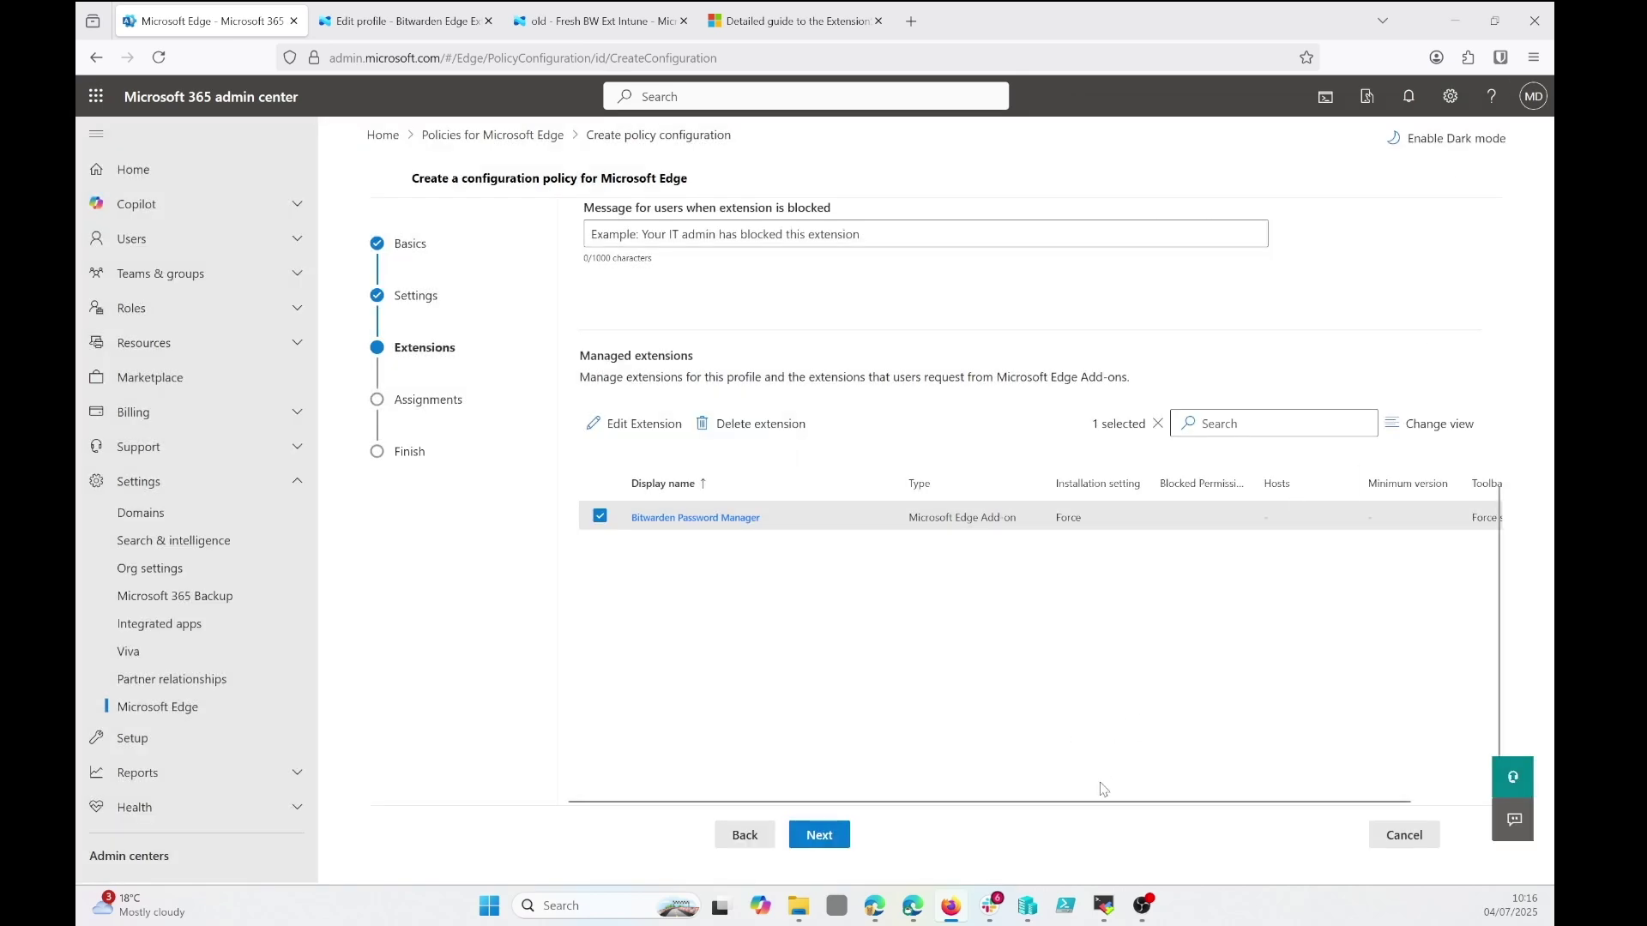
Check the toolbar state of Bitwarden Password Manager in the managed extensions list and continue to the Assignments stage.
drag(1082, 802, 1205, 785)
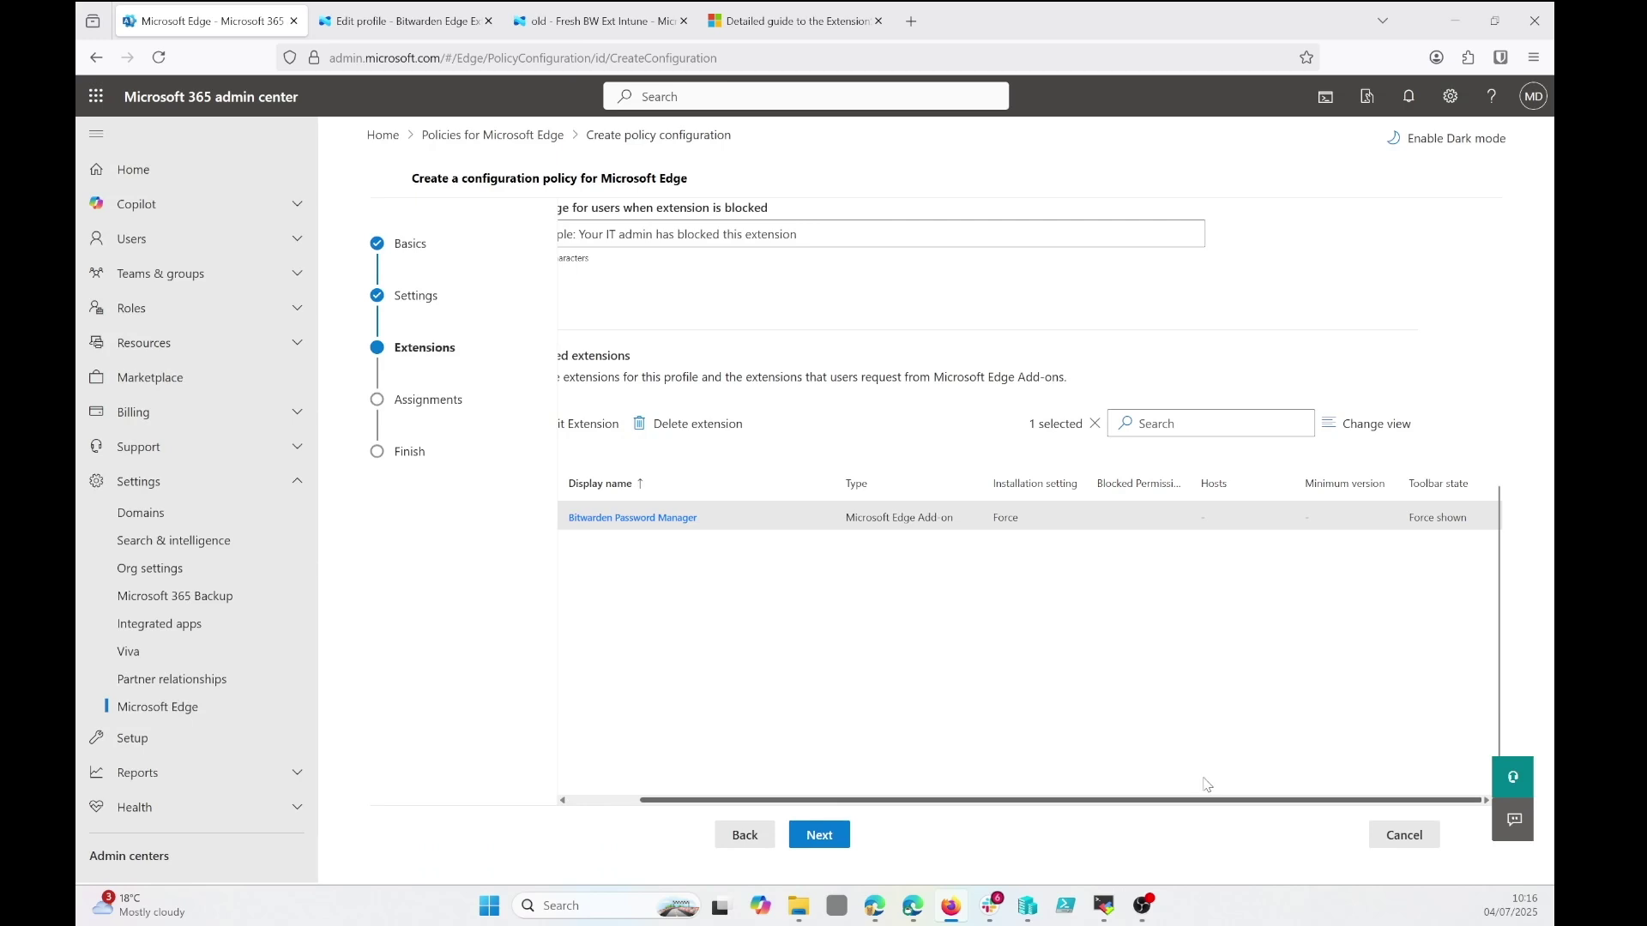
drag(1205, 785, 1097, 786)
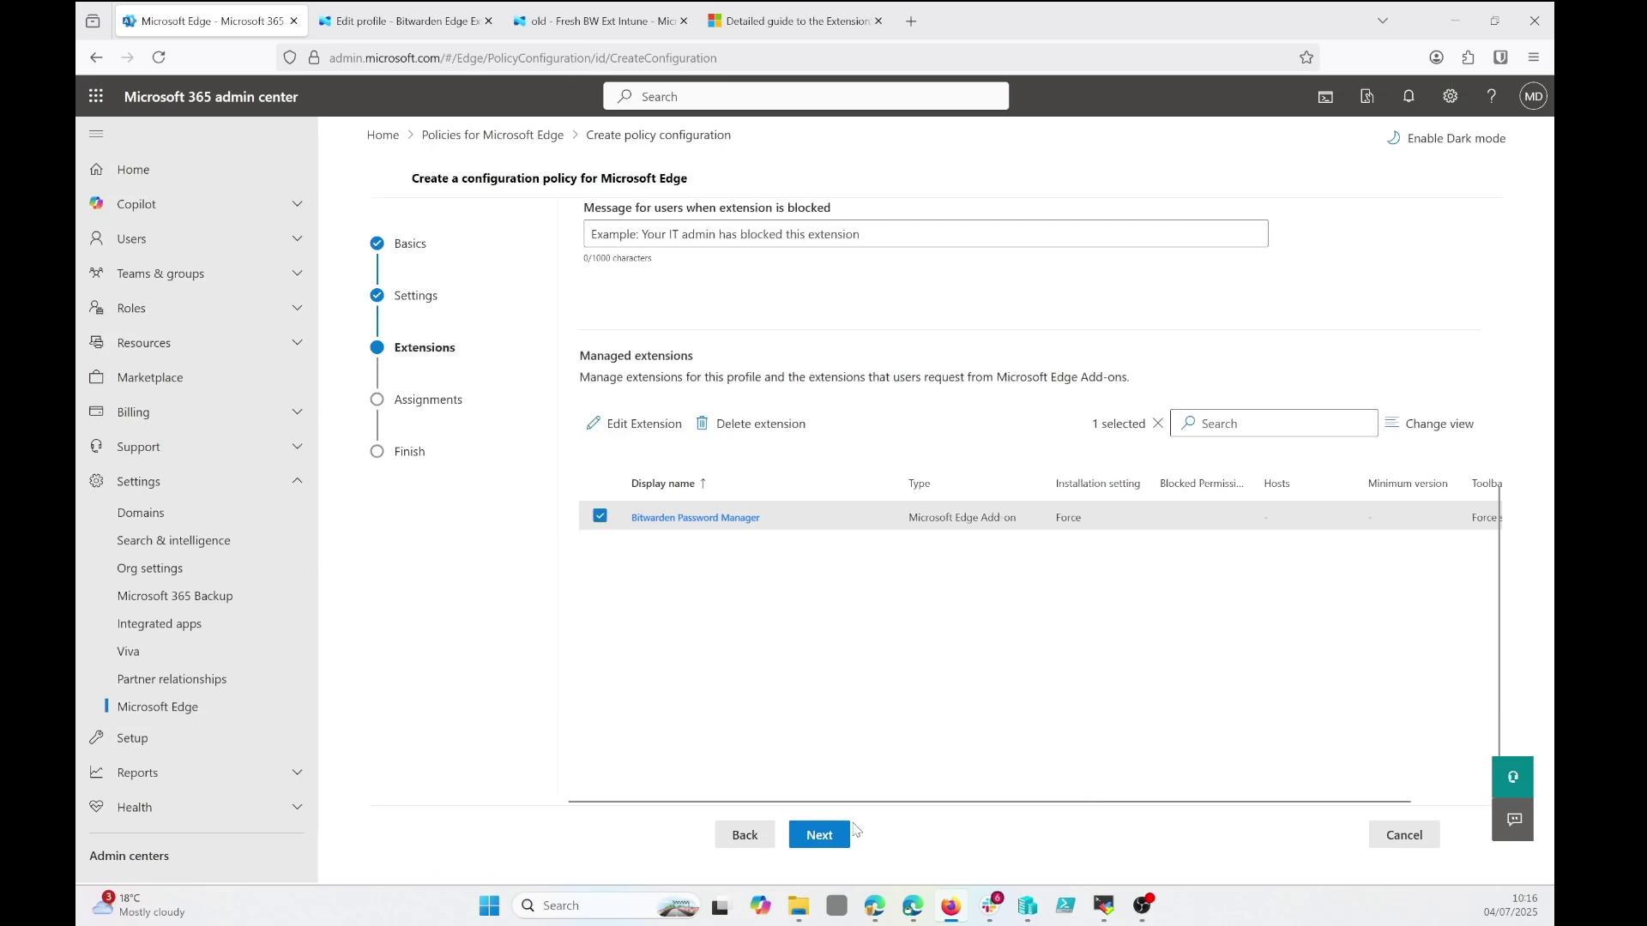
click(817, 838)
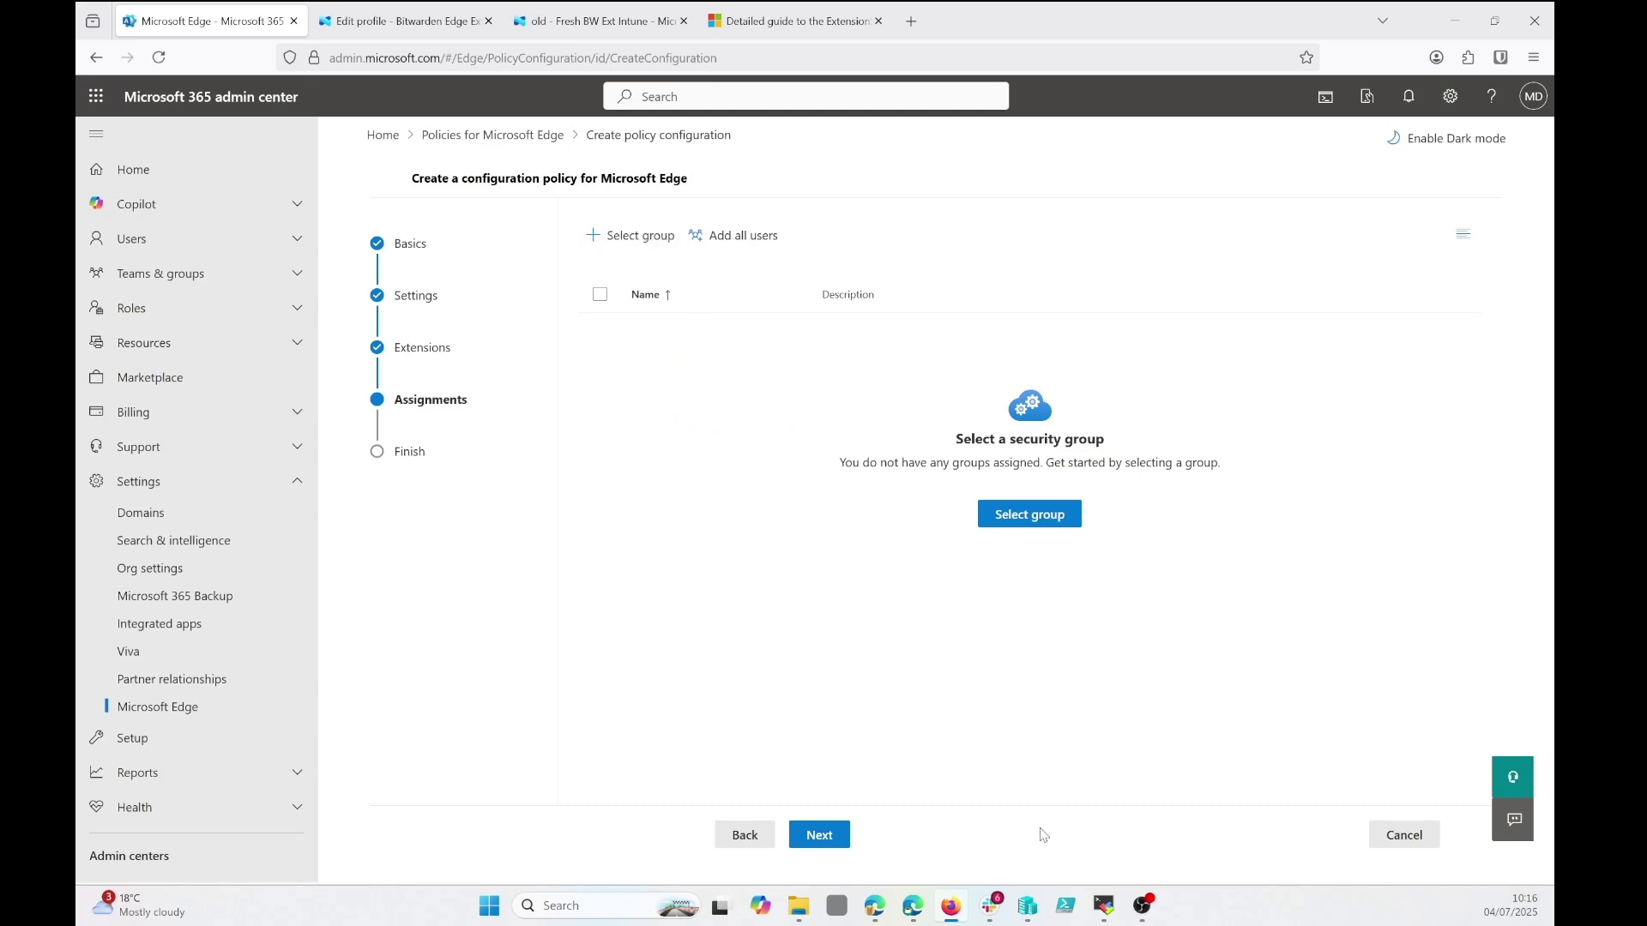
Switch to the win-11-intune virtual machine and run whoami in a Command Prompt to identify the signed-in account.
mouse_move(1111, 915)
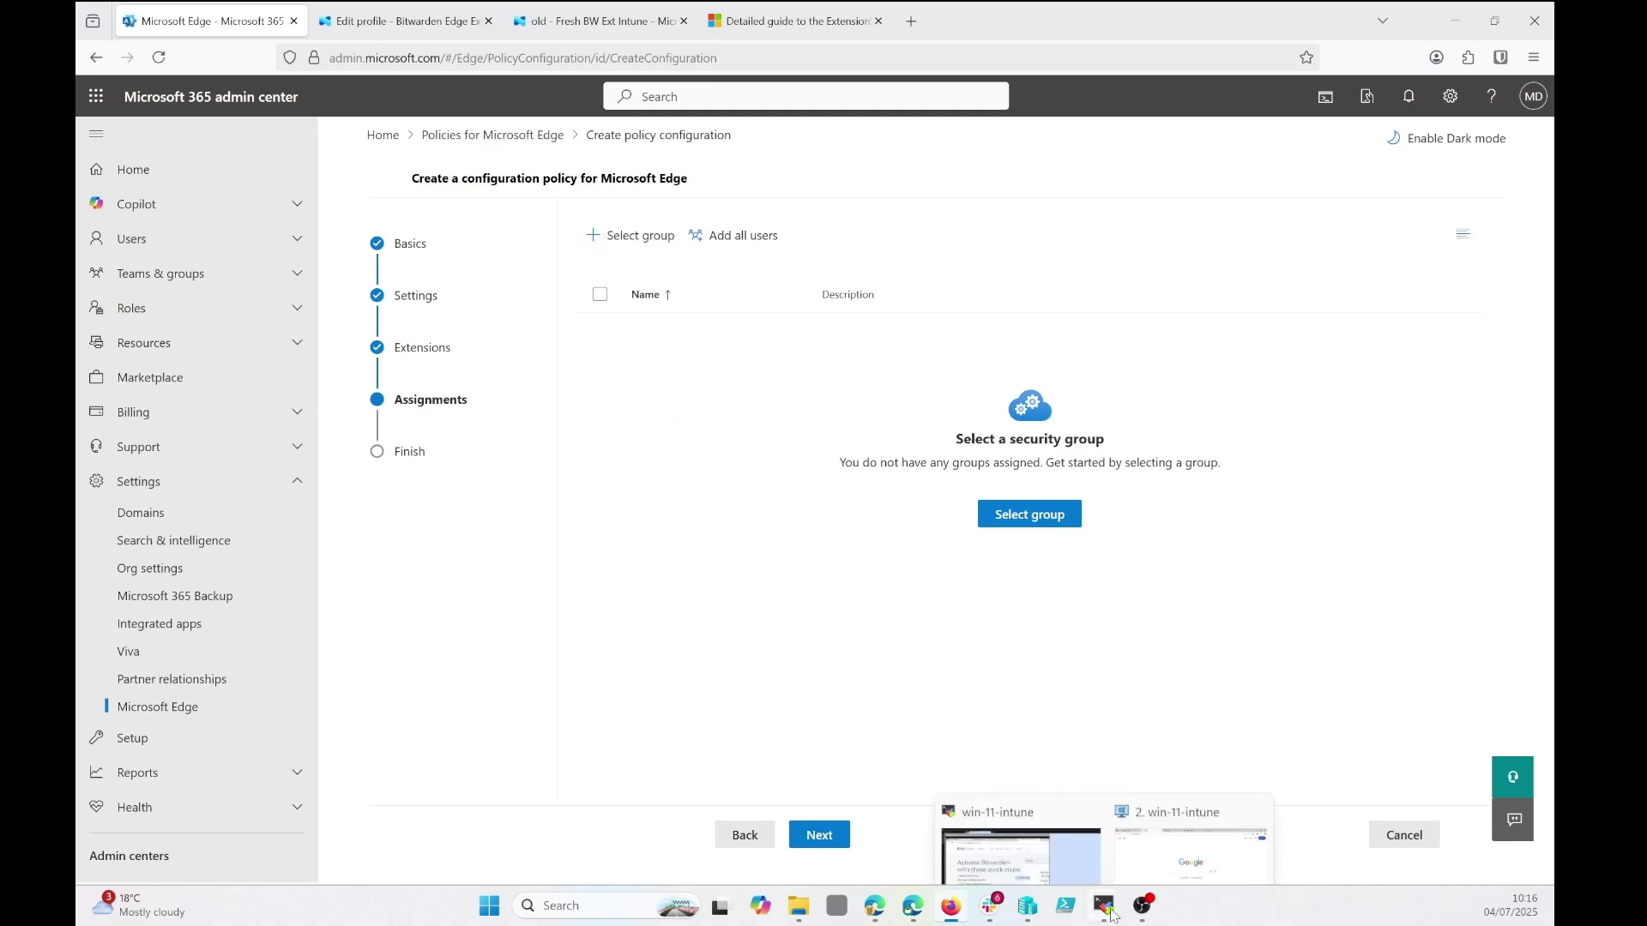
click(1172, 808)
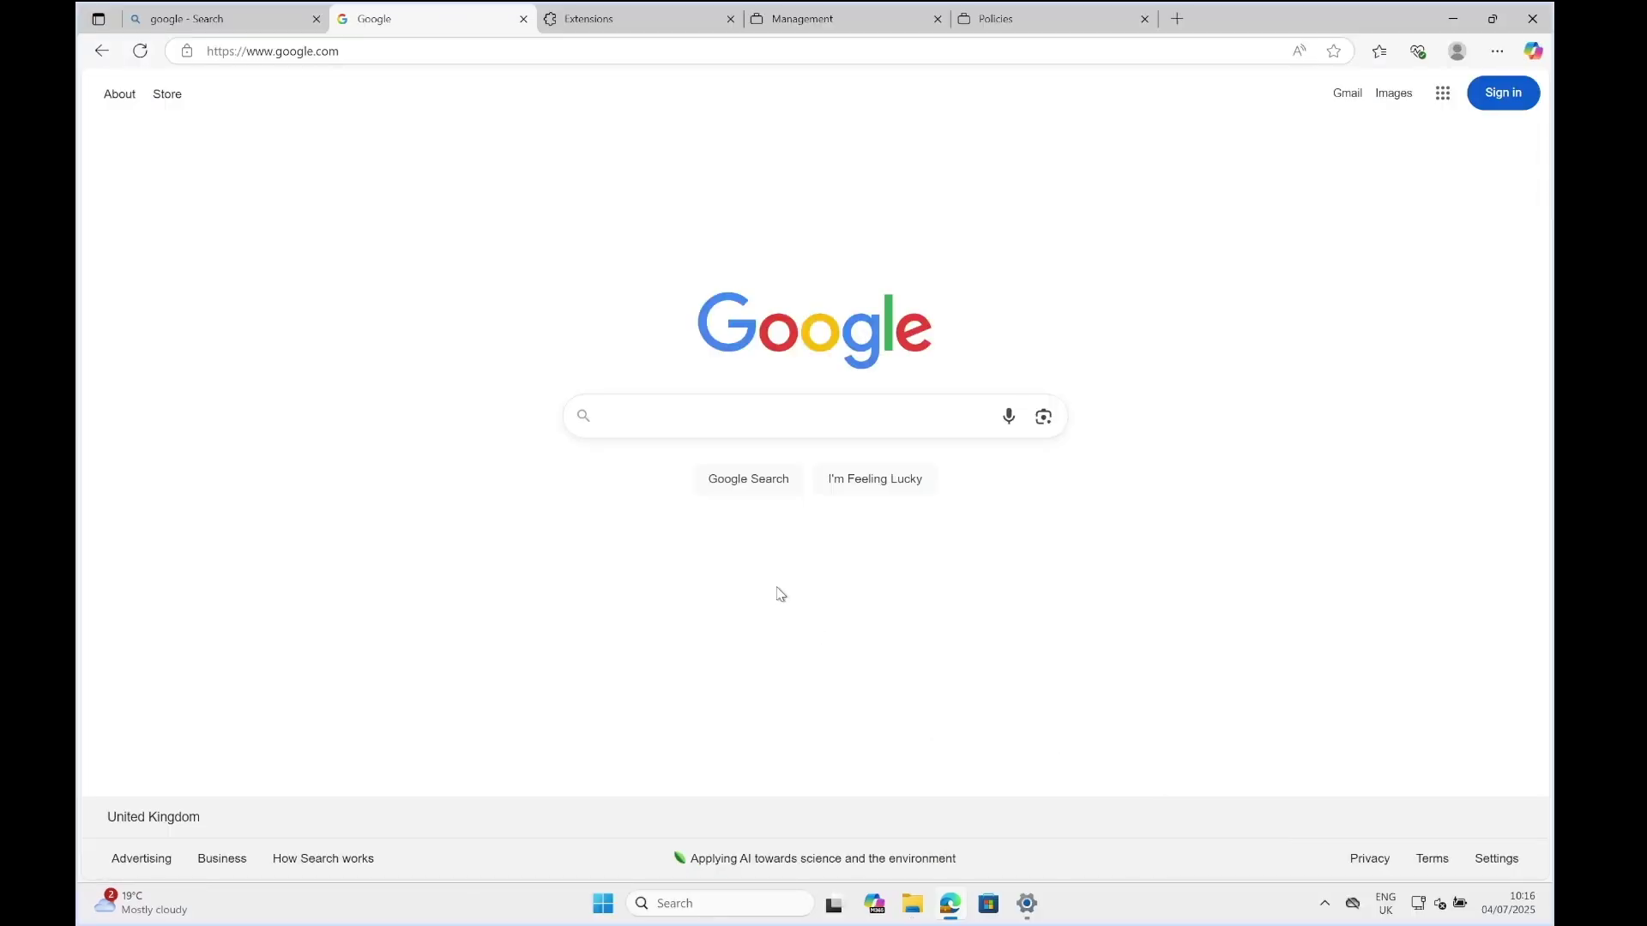
click(603, 903)
right_click(603, 903)
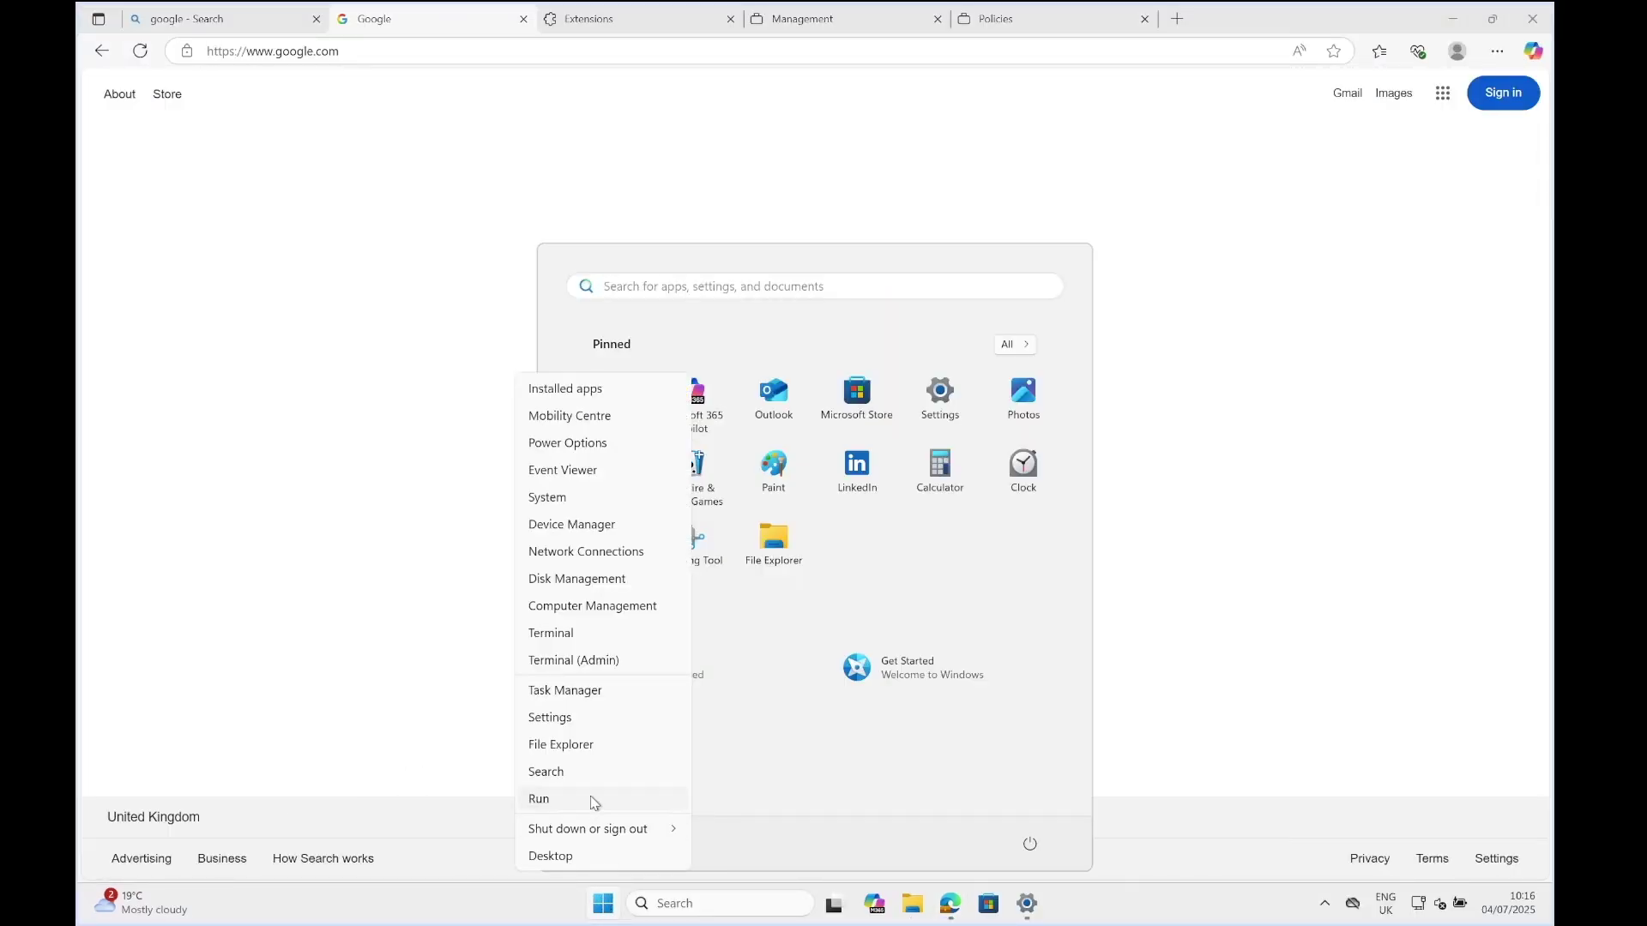
click(592, 800)
text(cmd)
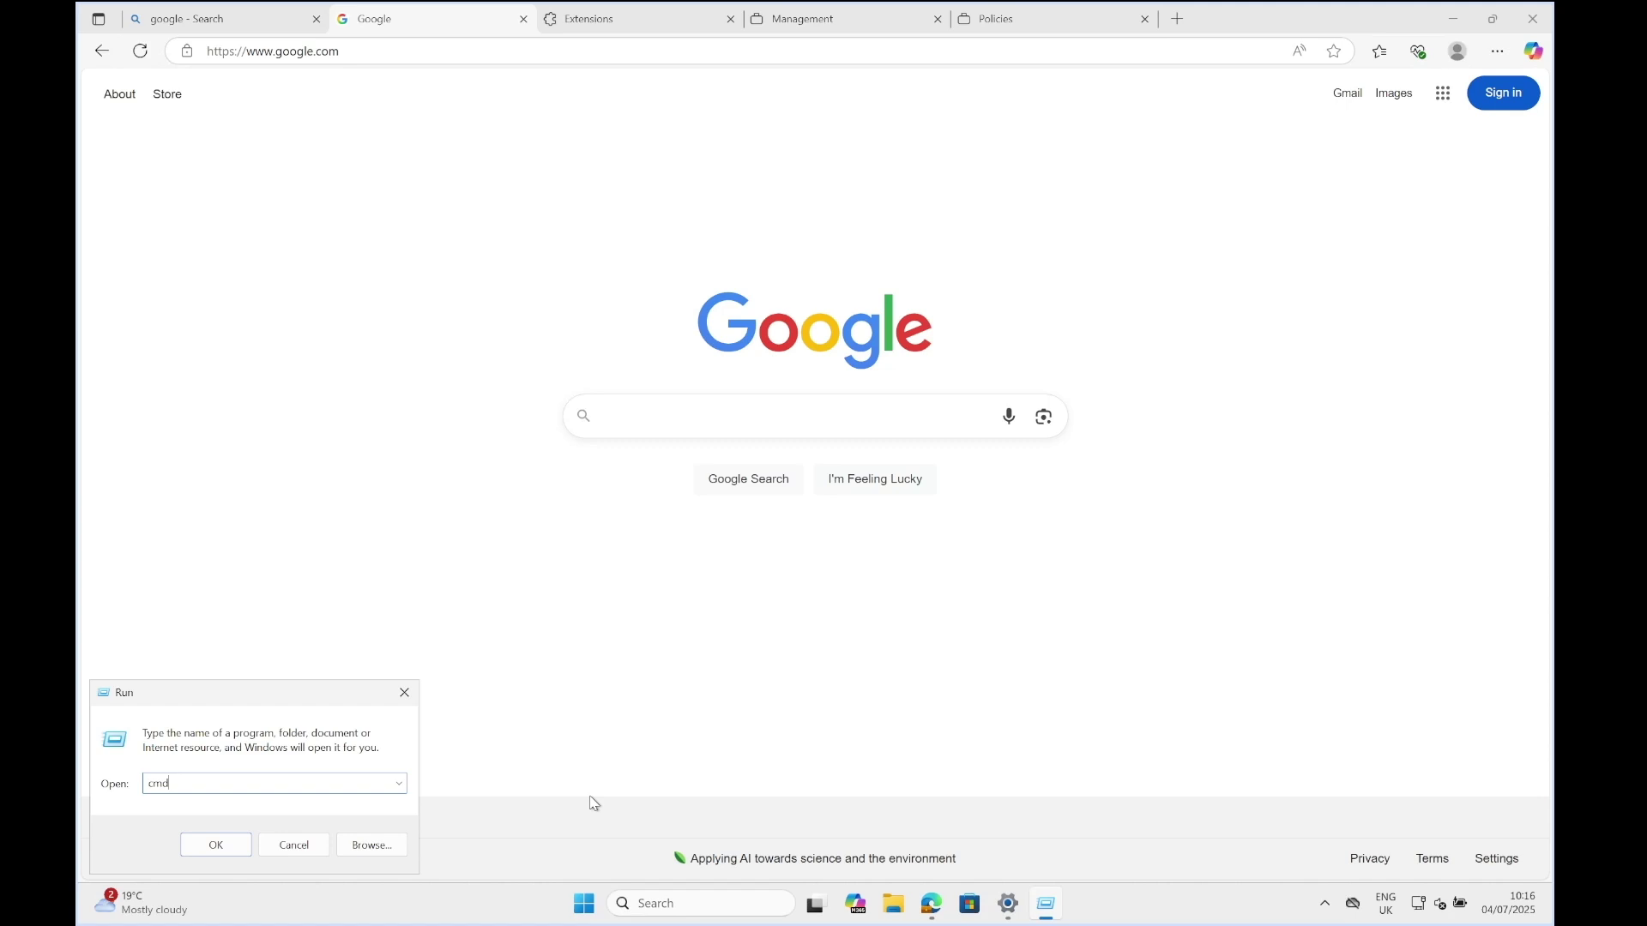
key(Return)
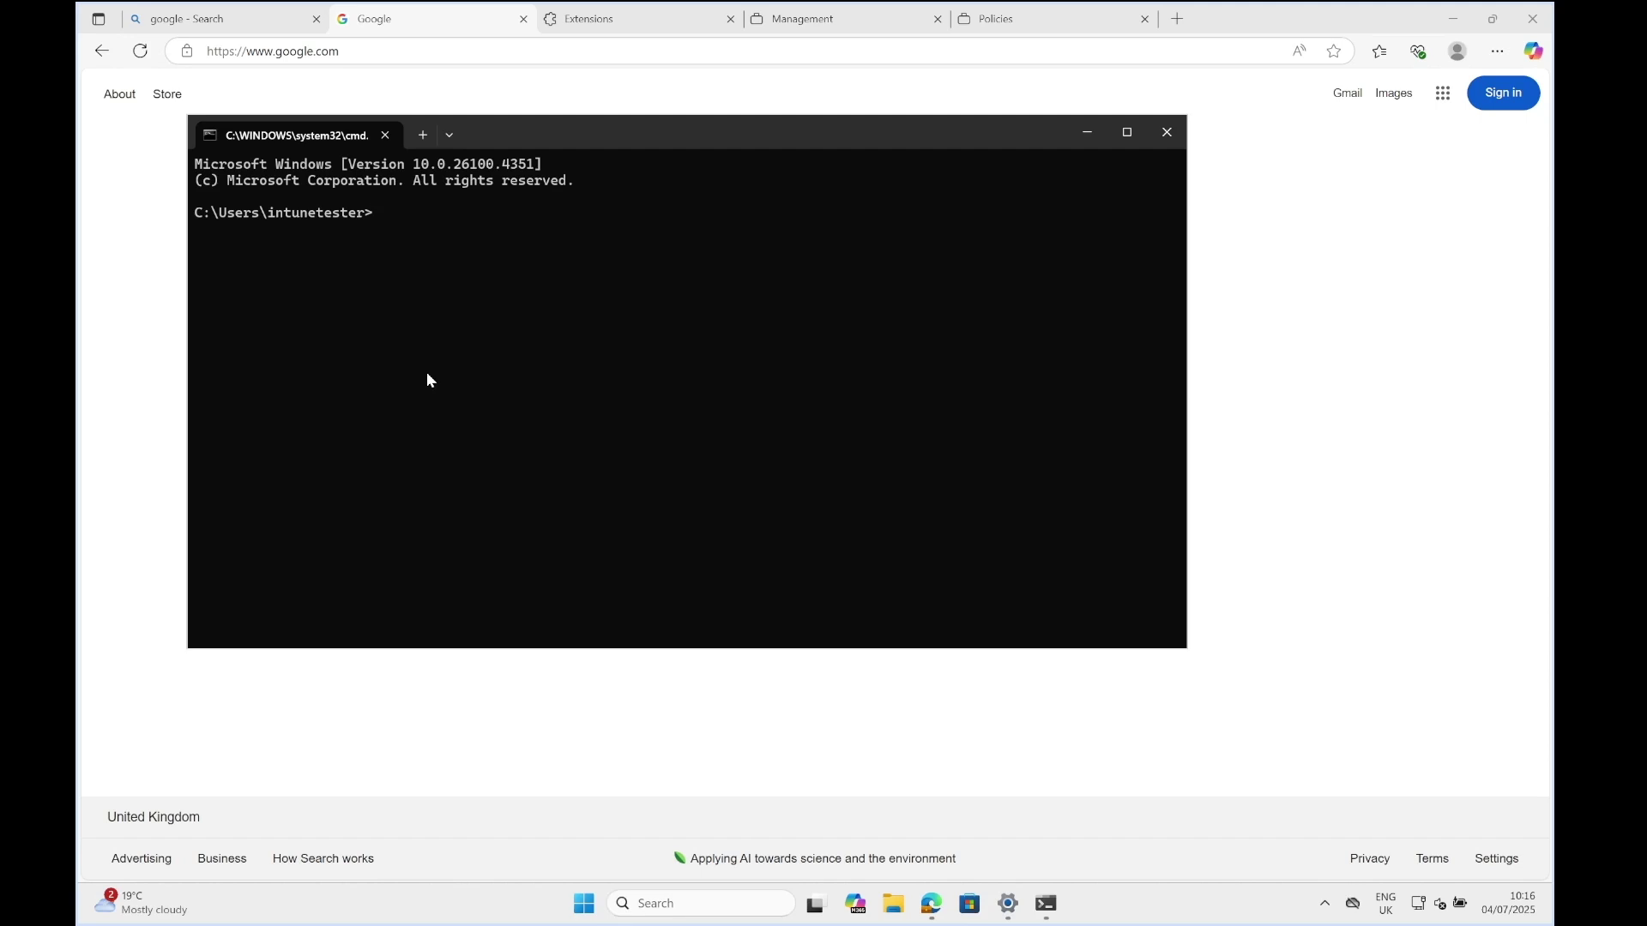
text(whoami)
key(Return)
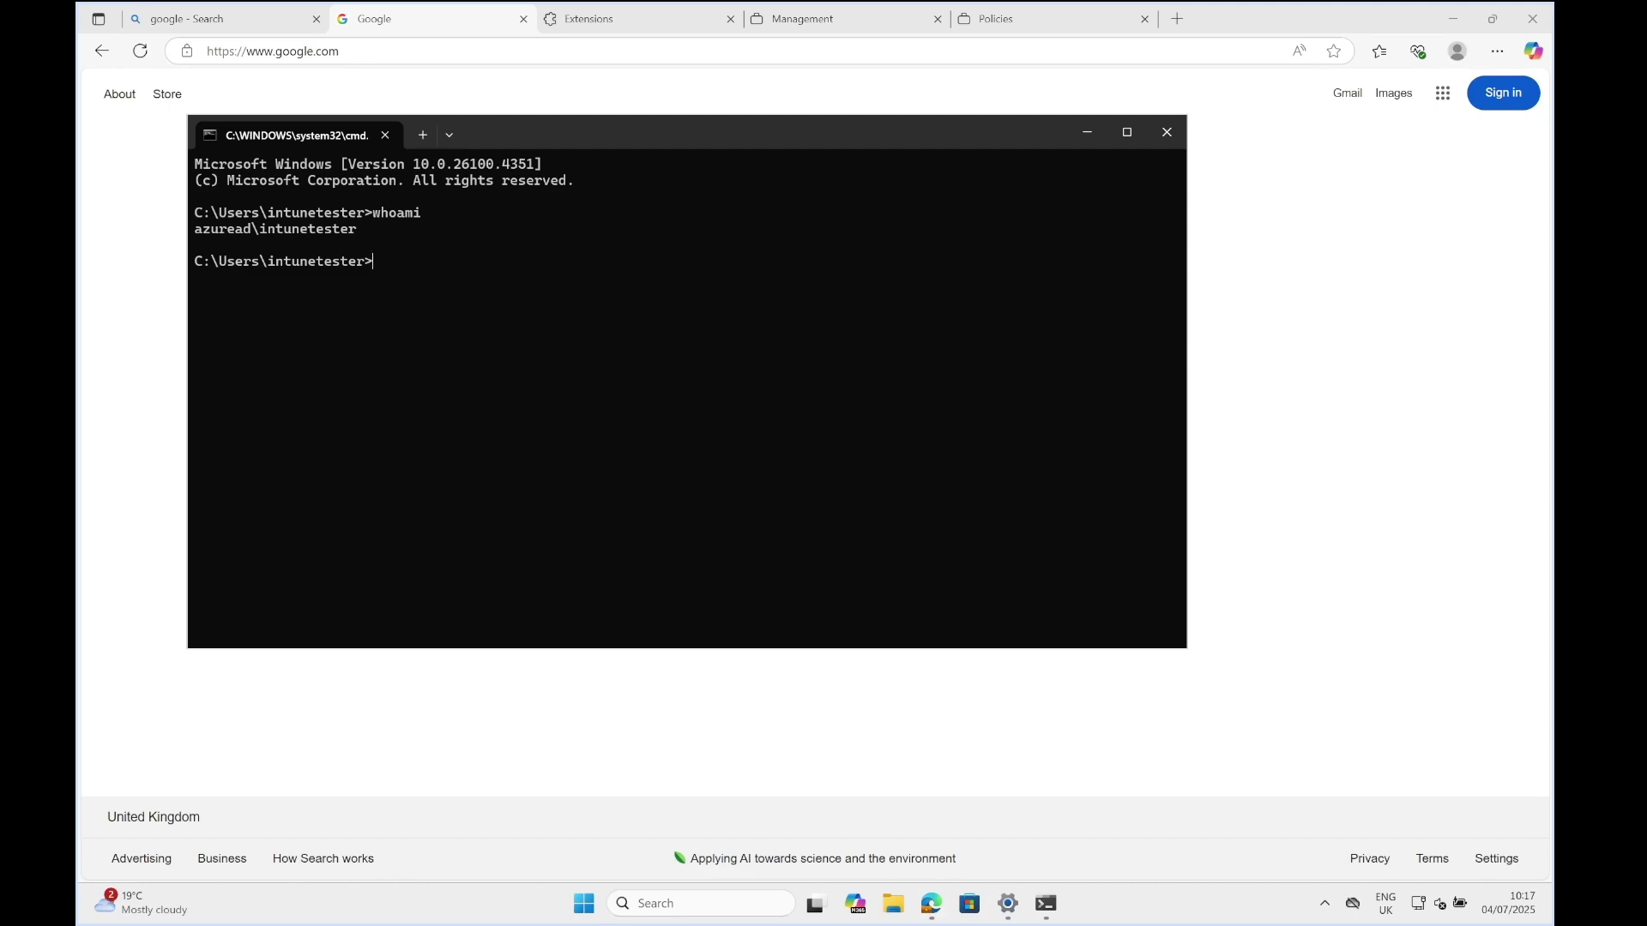
Return to the policy in the Microsoft 365 admin center, assign it to Edge Pin BW Extension Group and create it.
mouse_move(1016, 915)
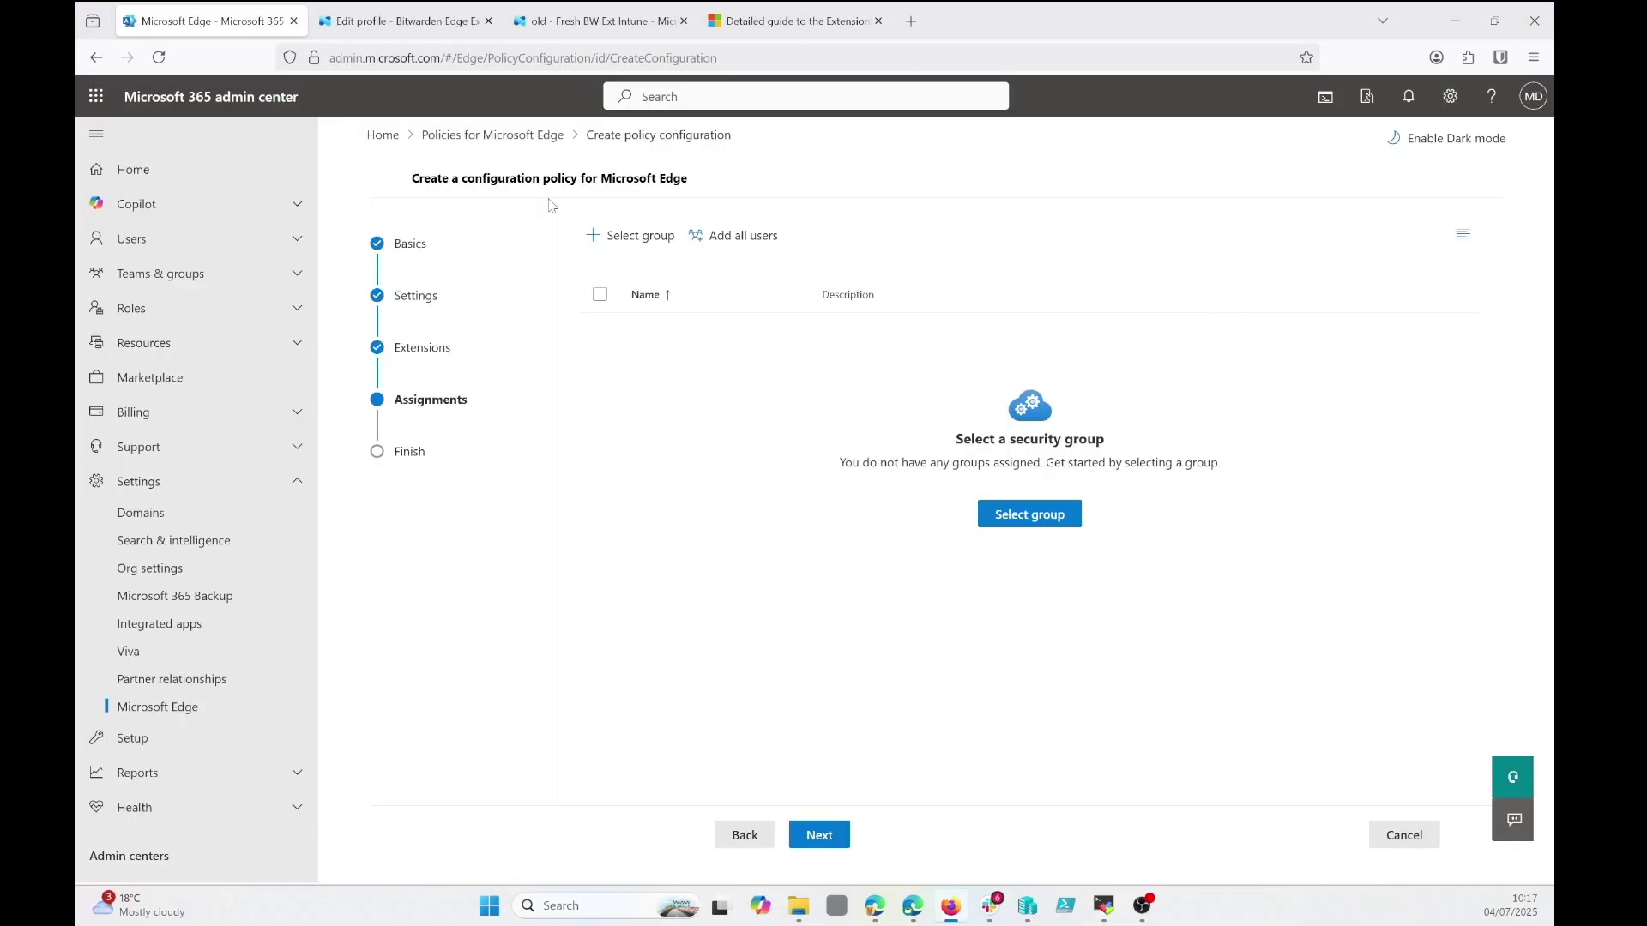
click(1024, 521)
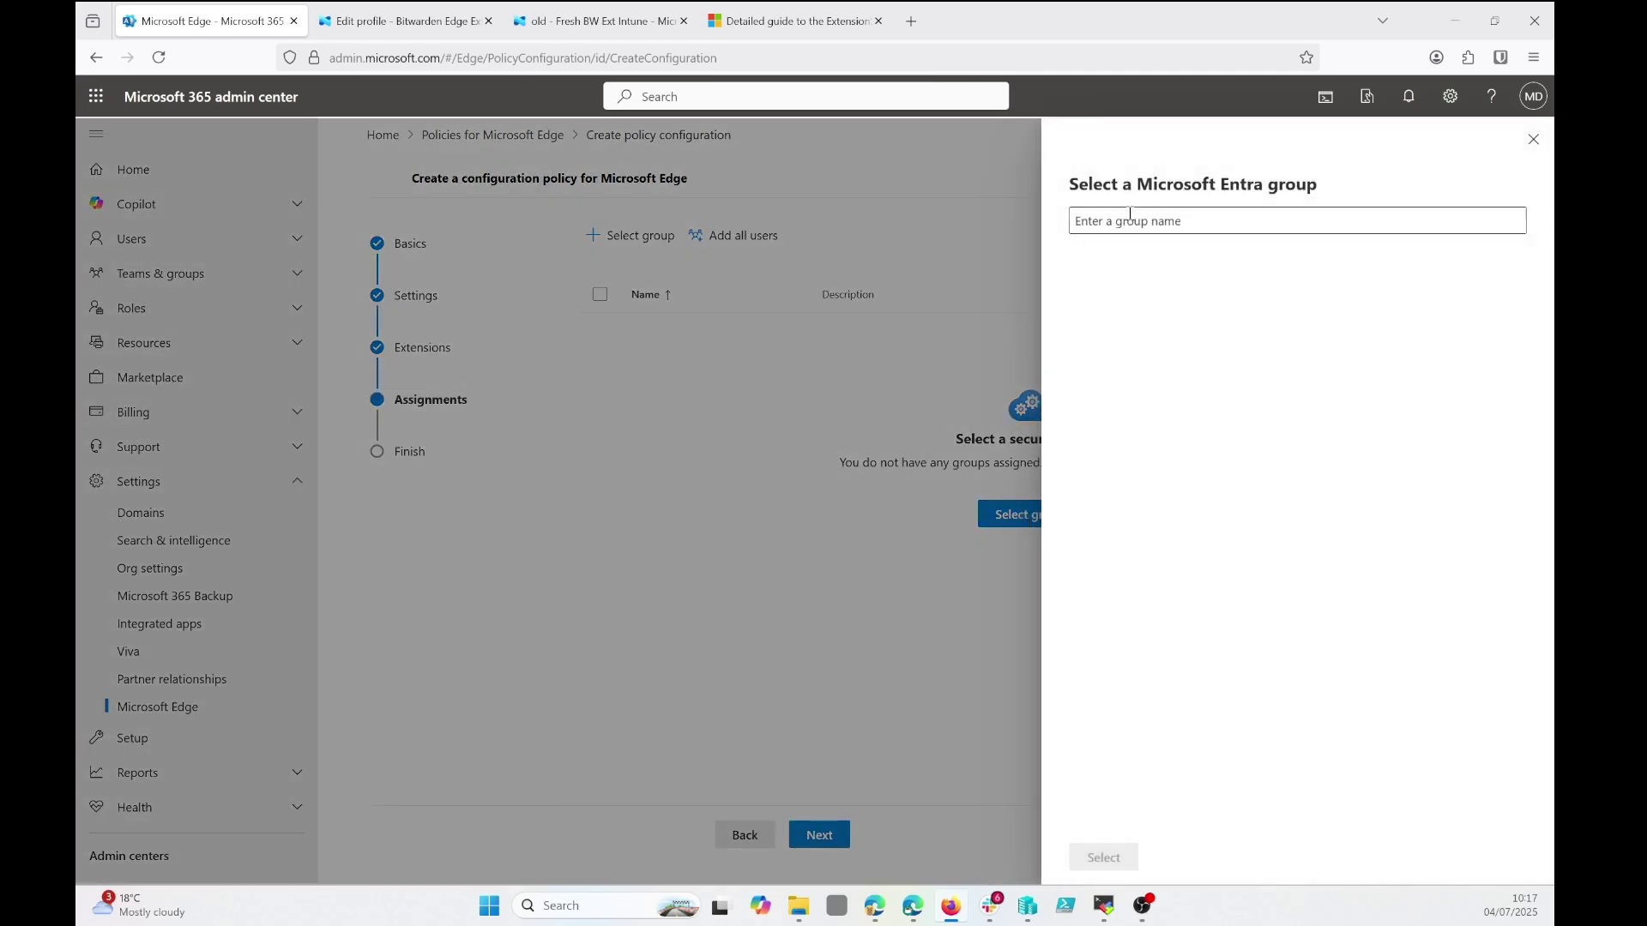
click(1142, 222)
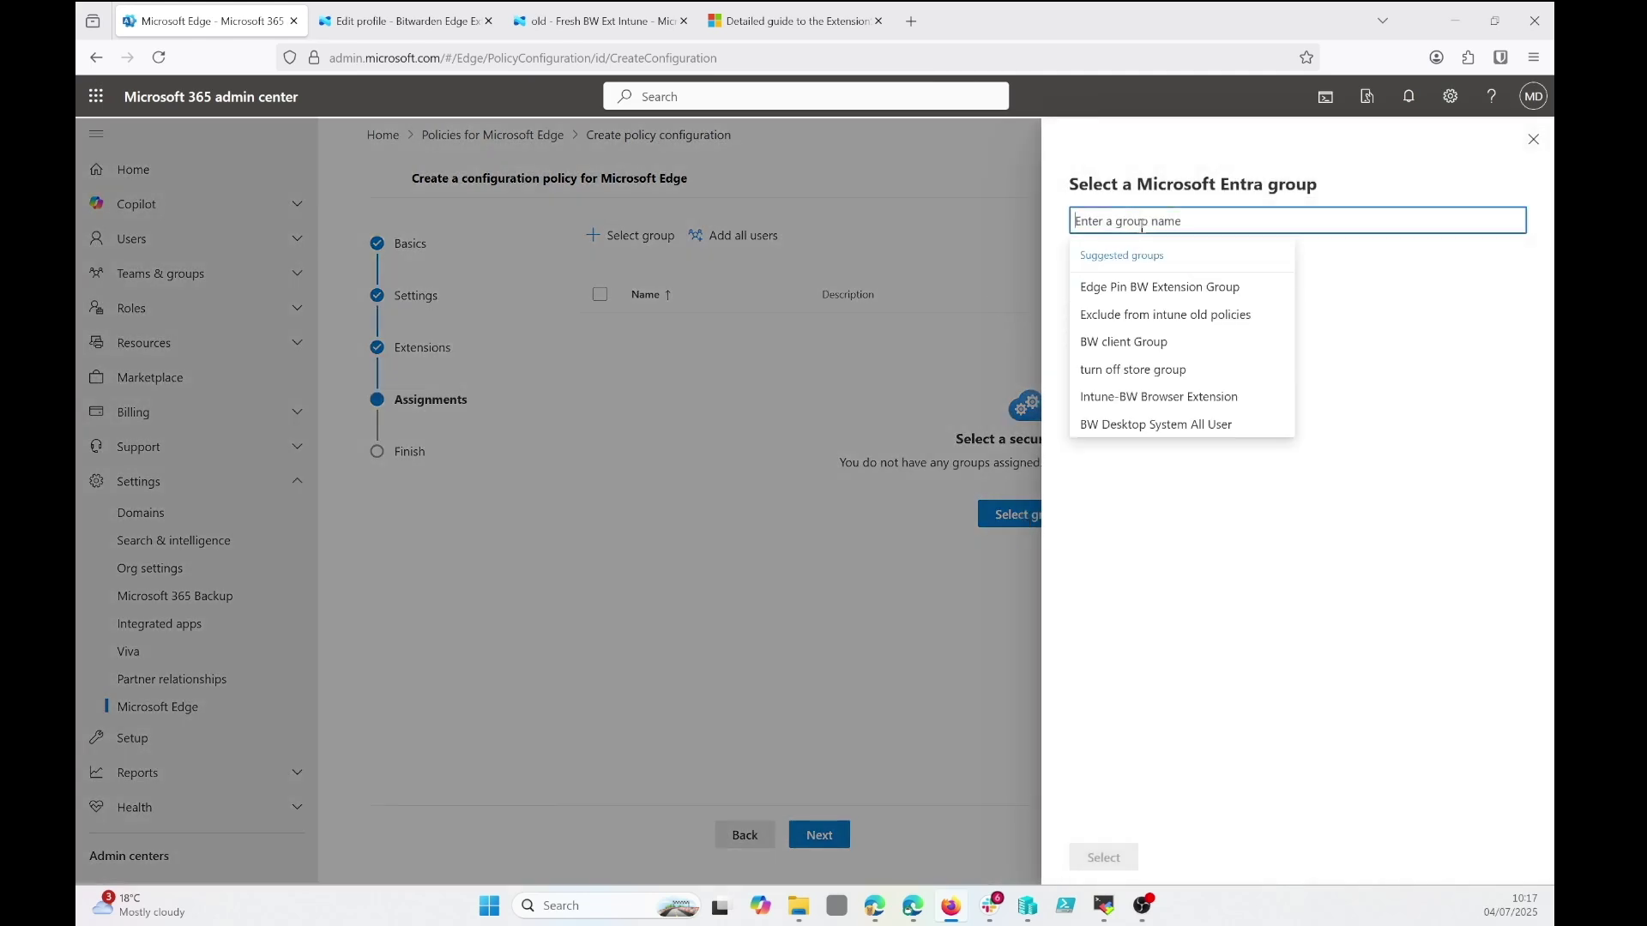
click(1151, 288)
click(1114, 858)
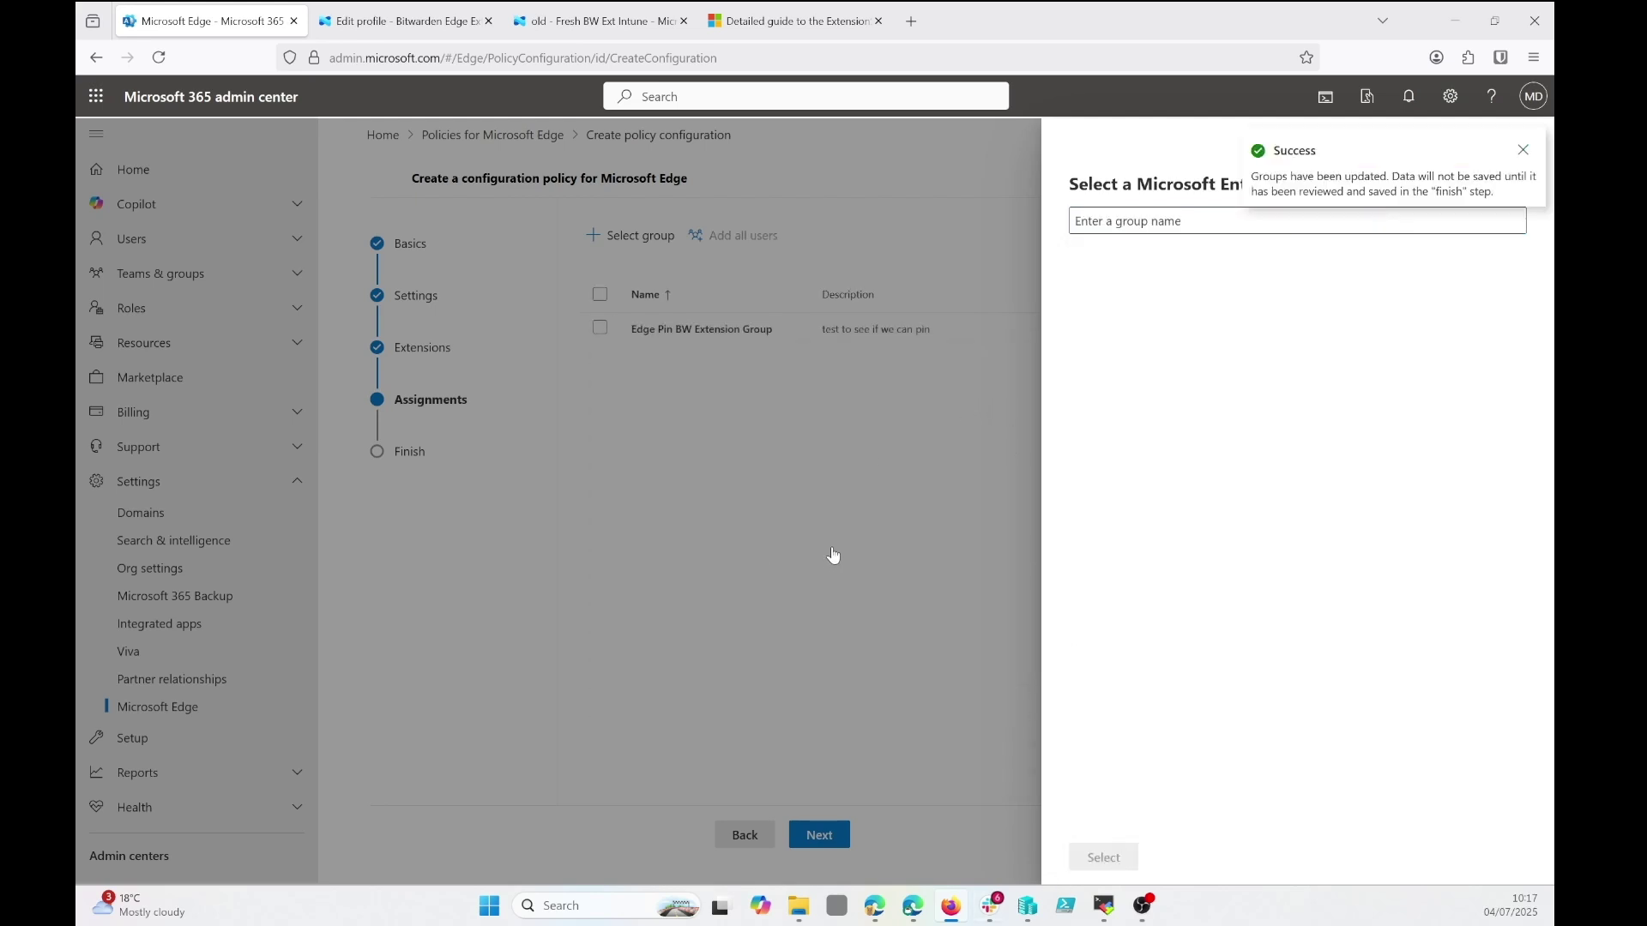
click(1524, 150)
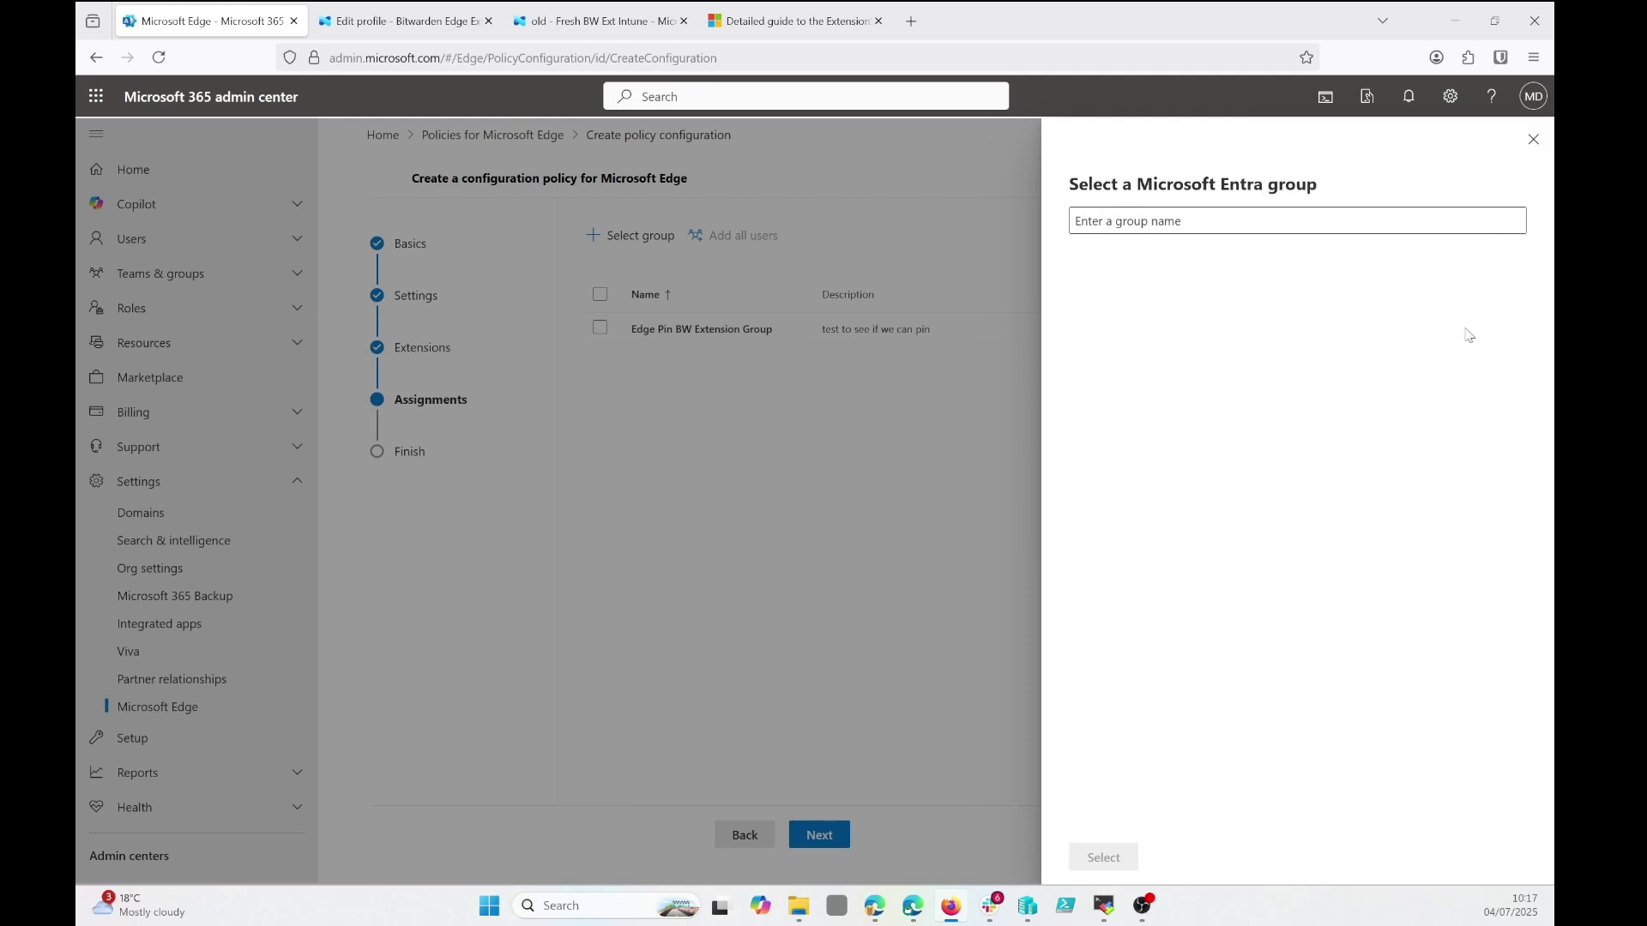
click(1533, 141)
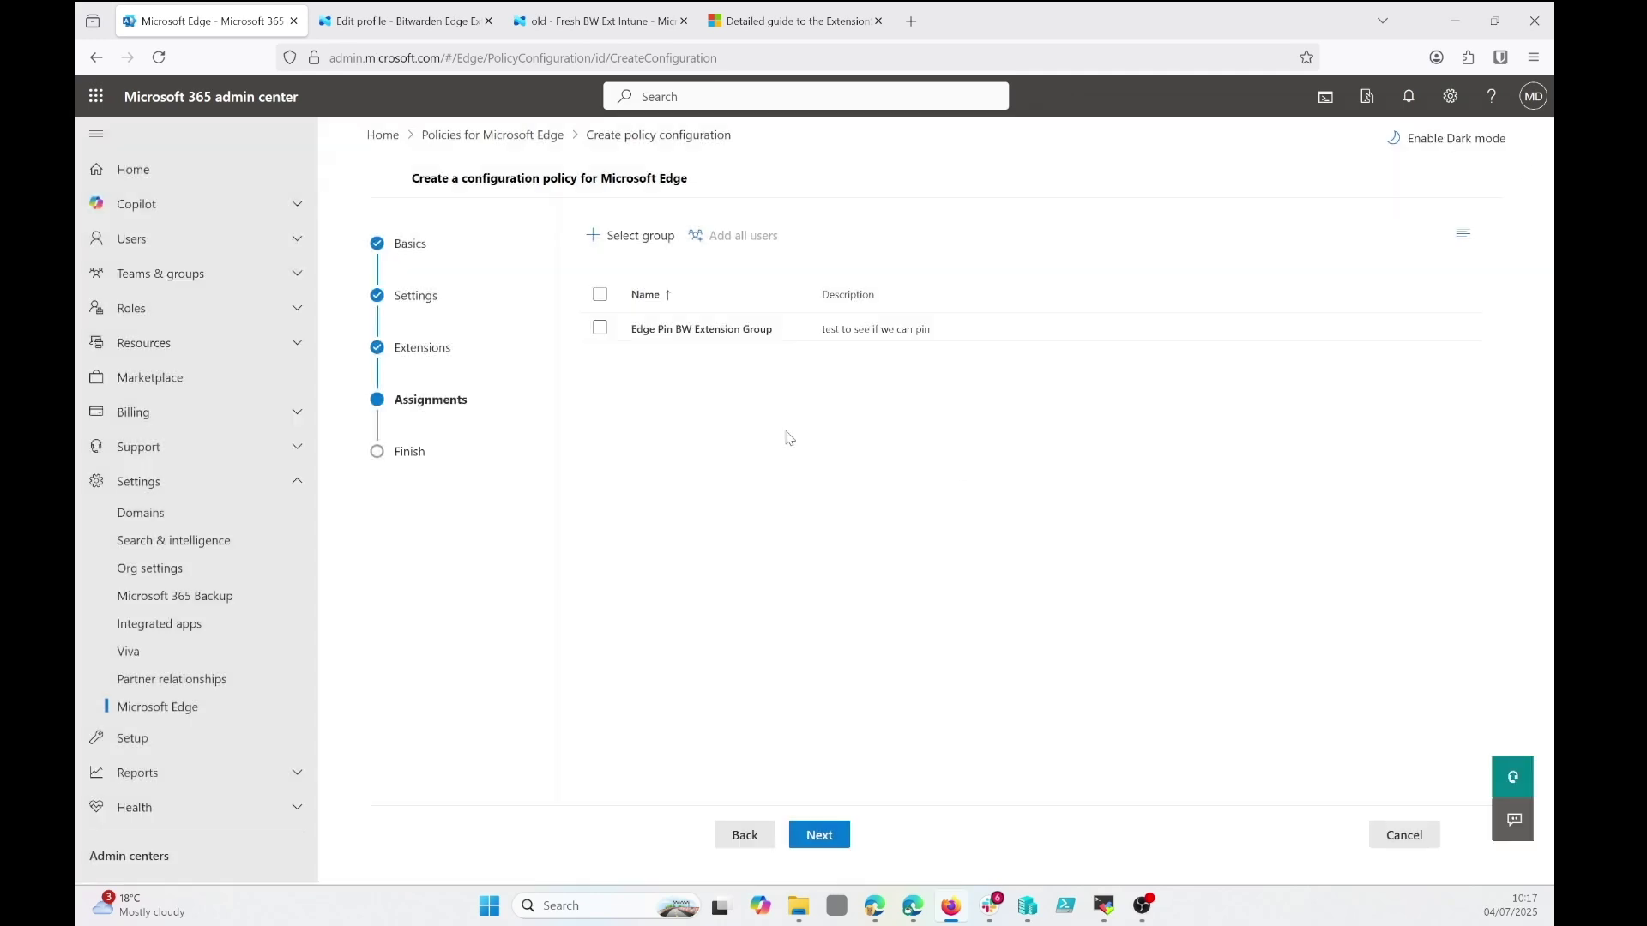
click(831, 843)
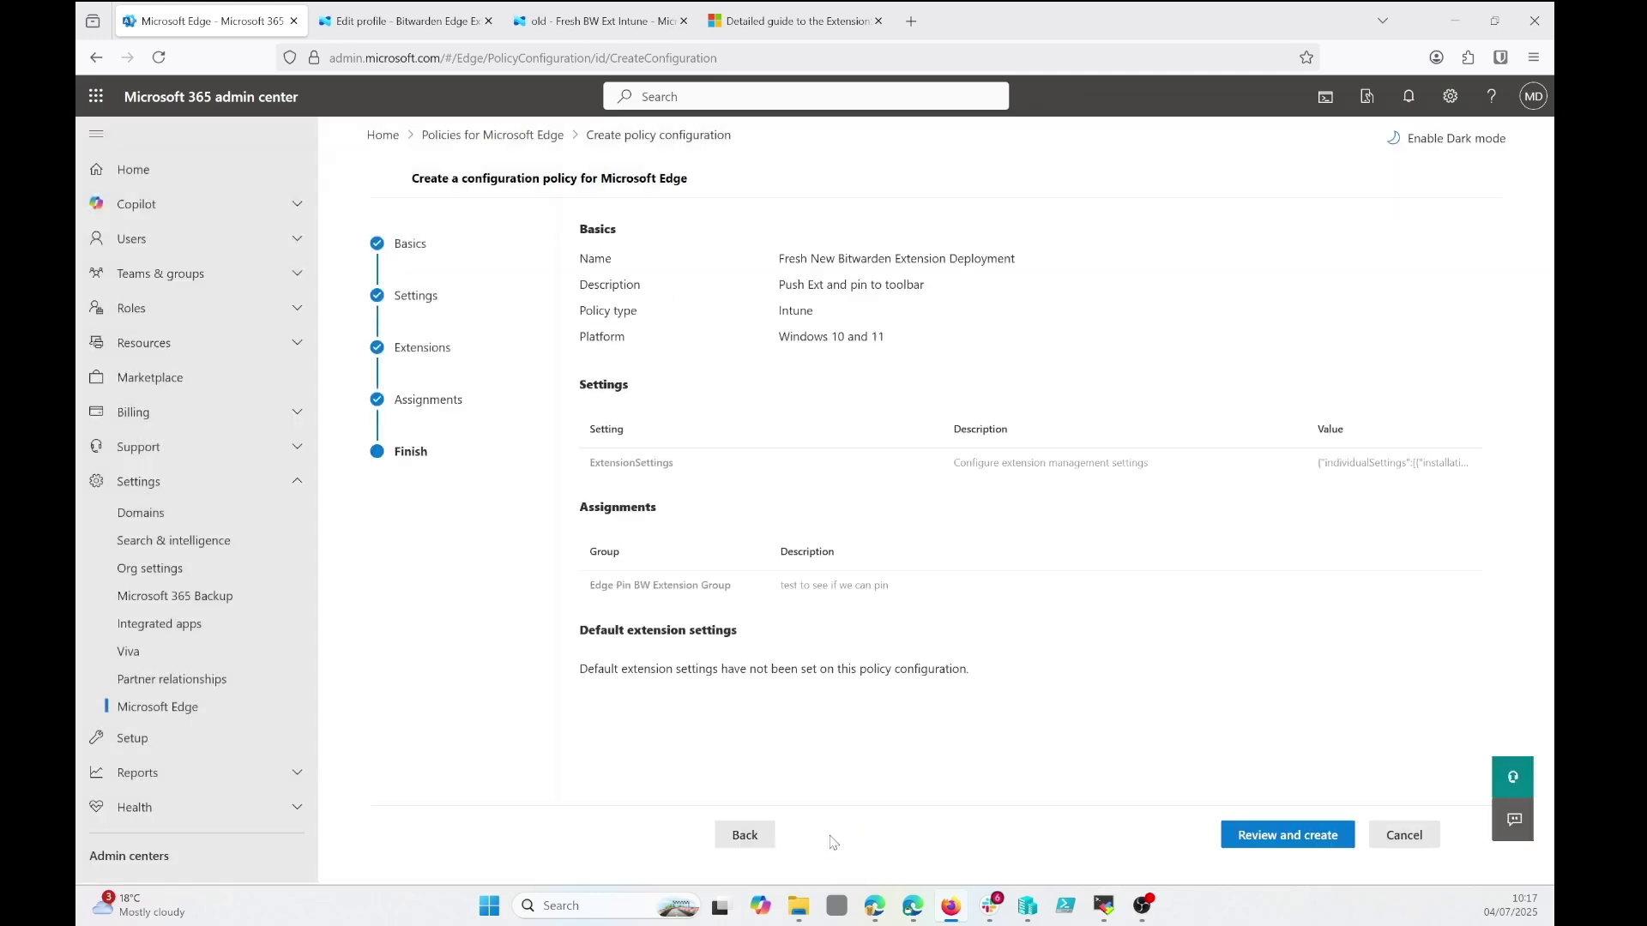
click(1265, 840)
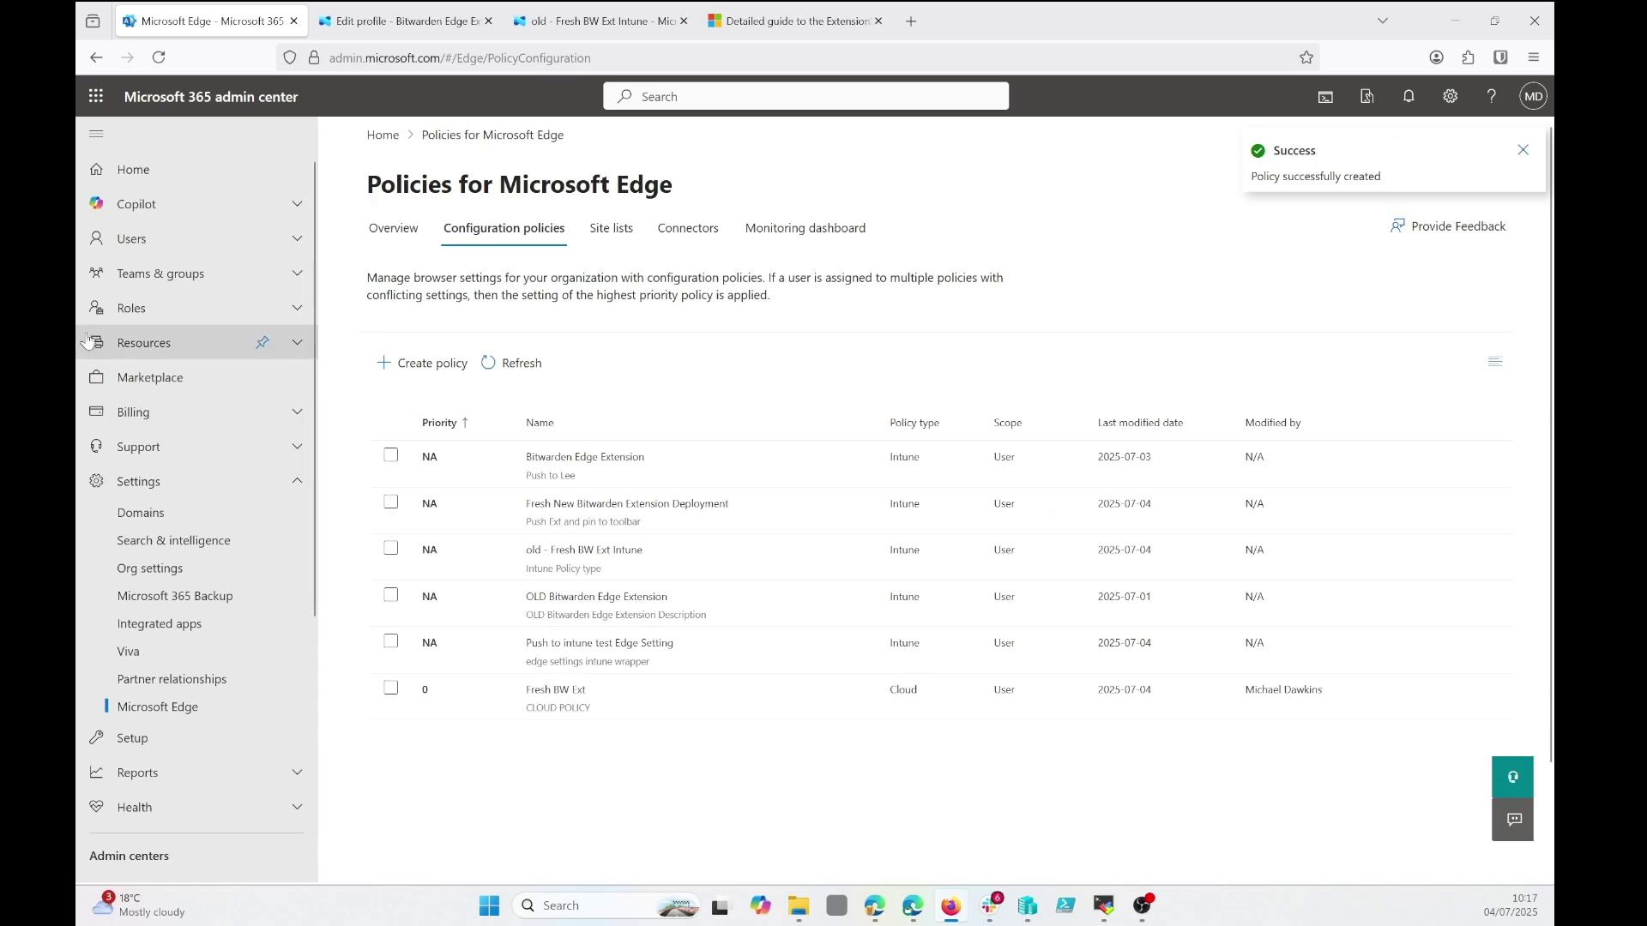
Review the members of the Edge Pin BW Extension Group among the active security groups.
click(176, 273)
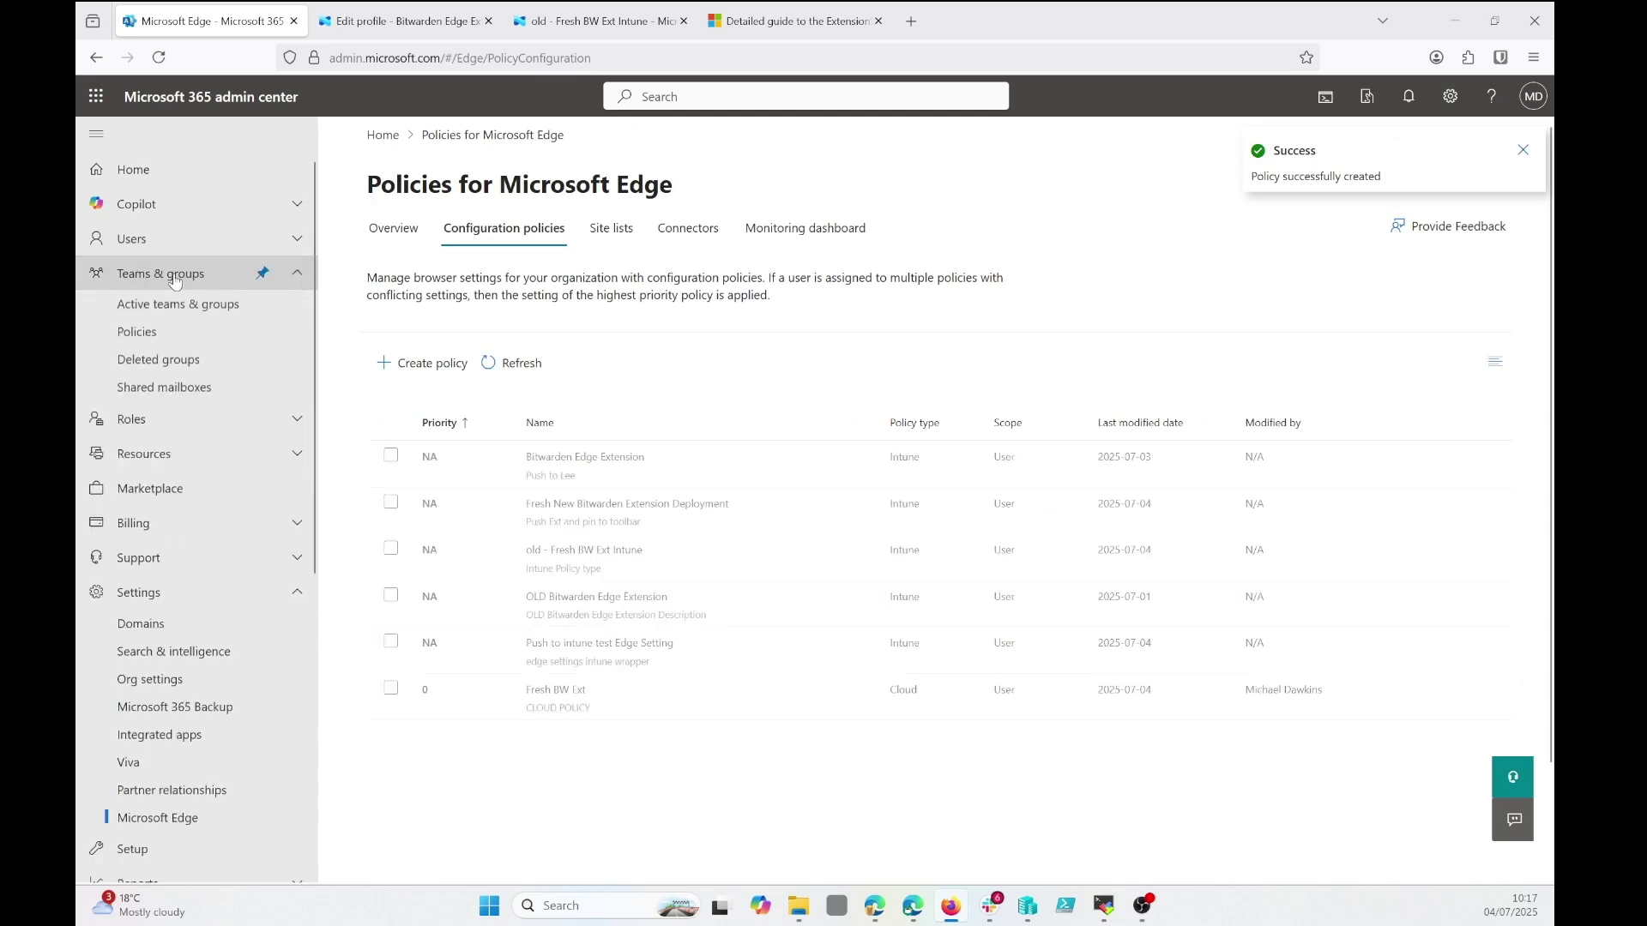
click(178, 304)
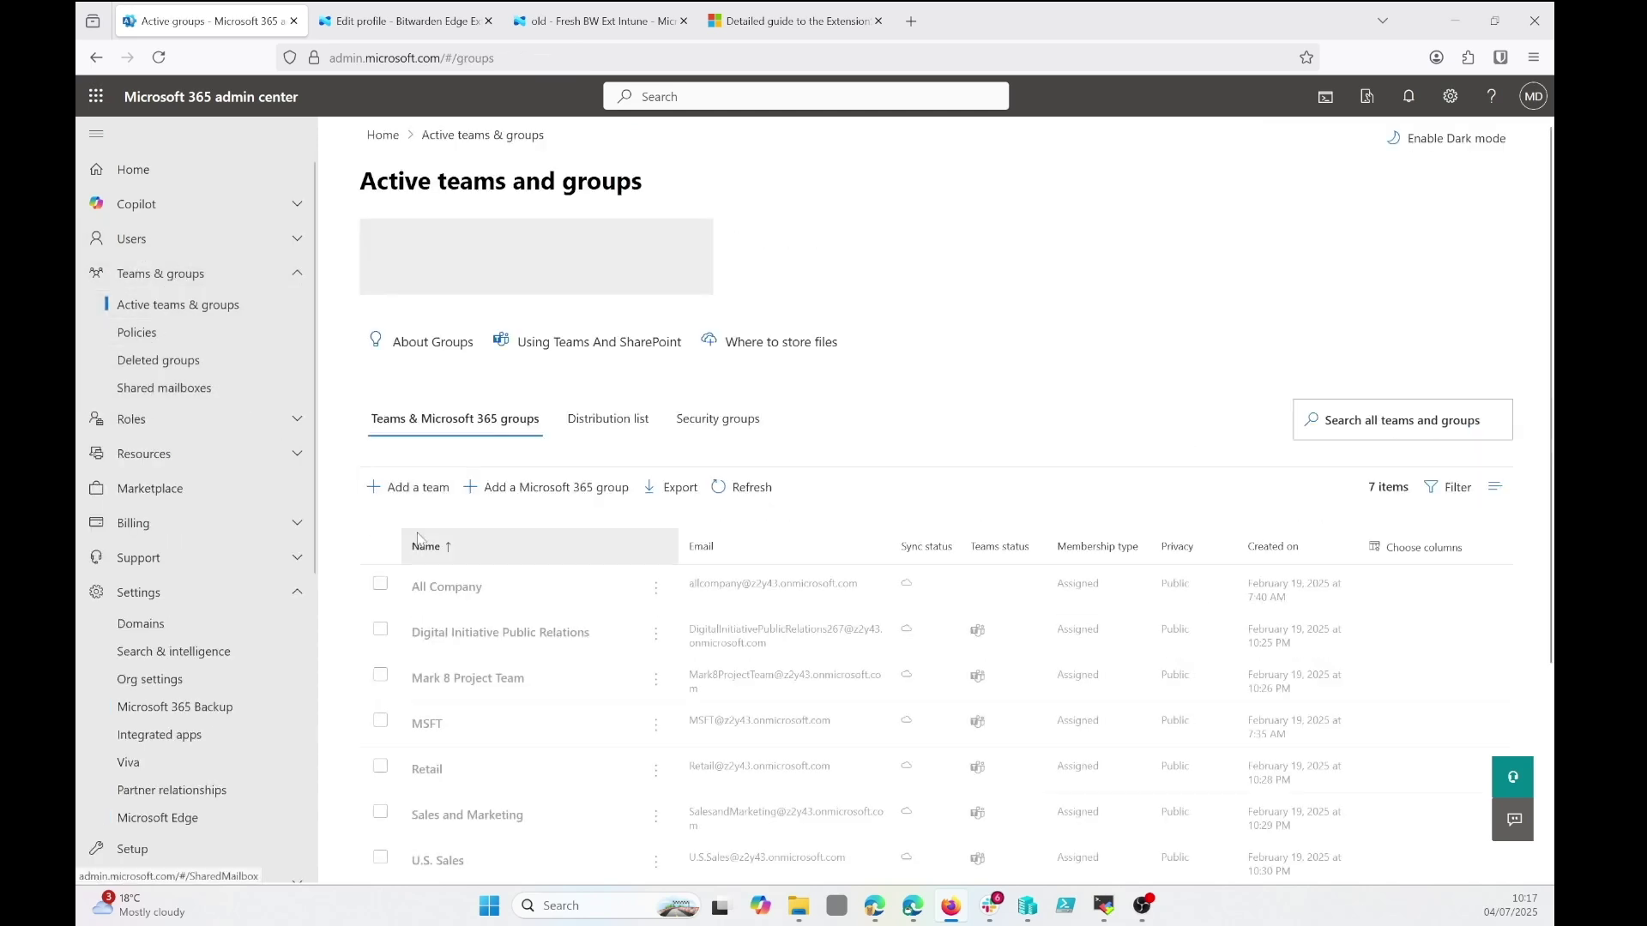
scroll(429, 642, down, 2)
scroll(429, 641, down, 1)
scroll(429, 642, up, 3)
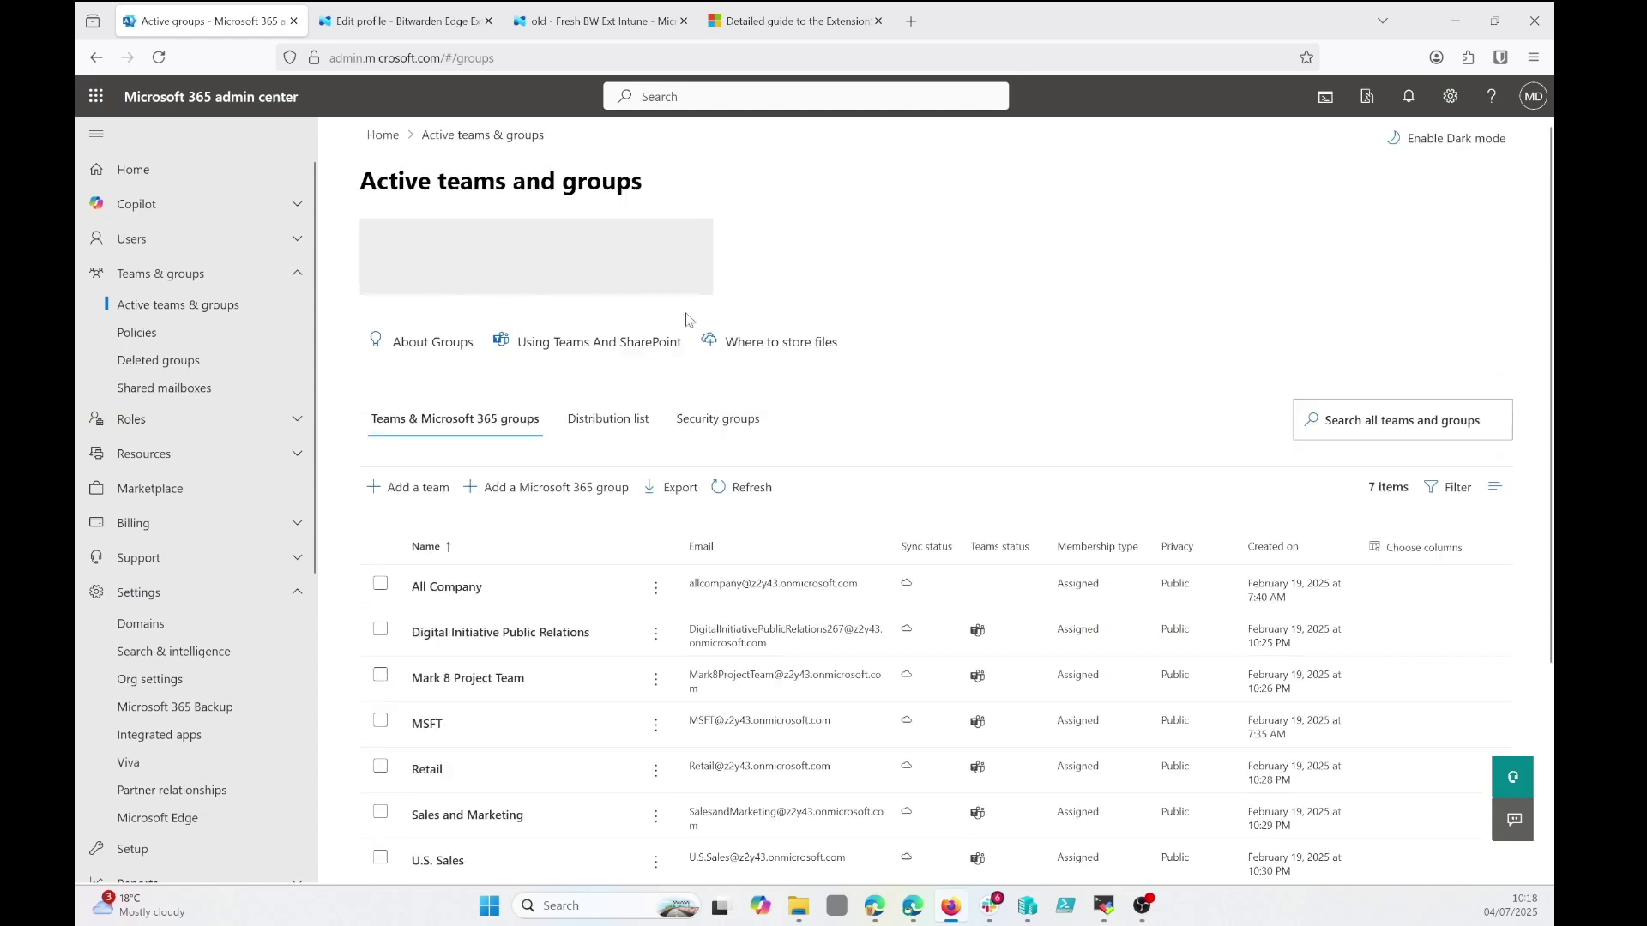
click(727, 329)
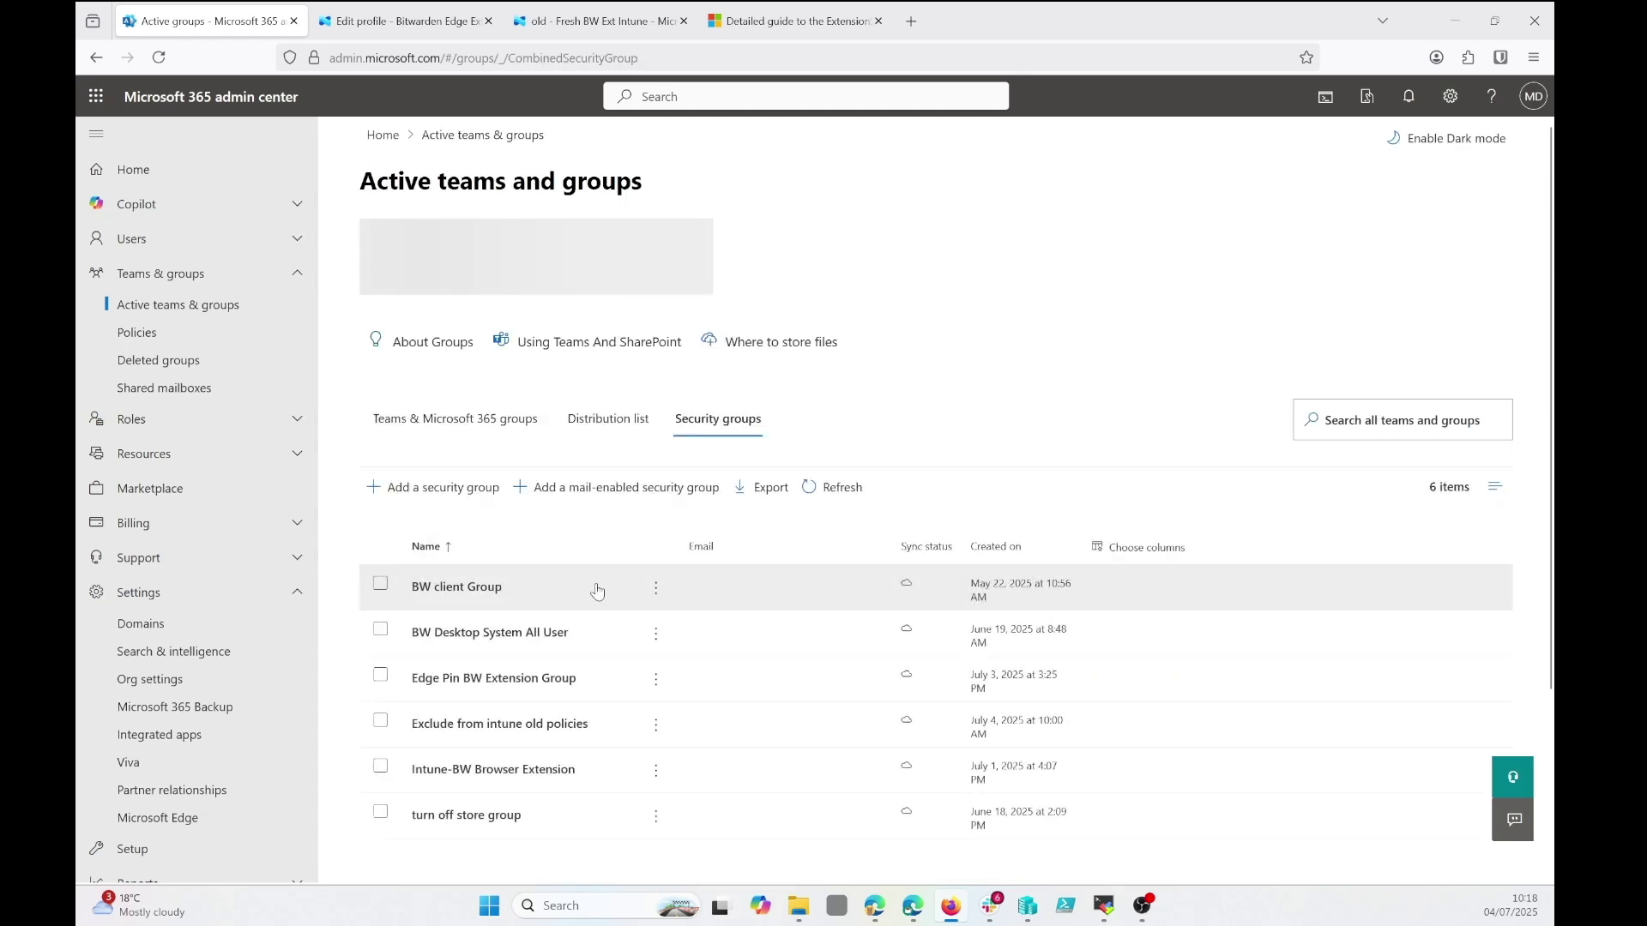
scroll(485, 428, down, 2)
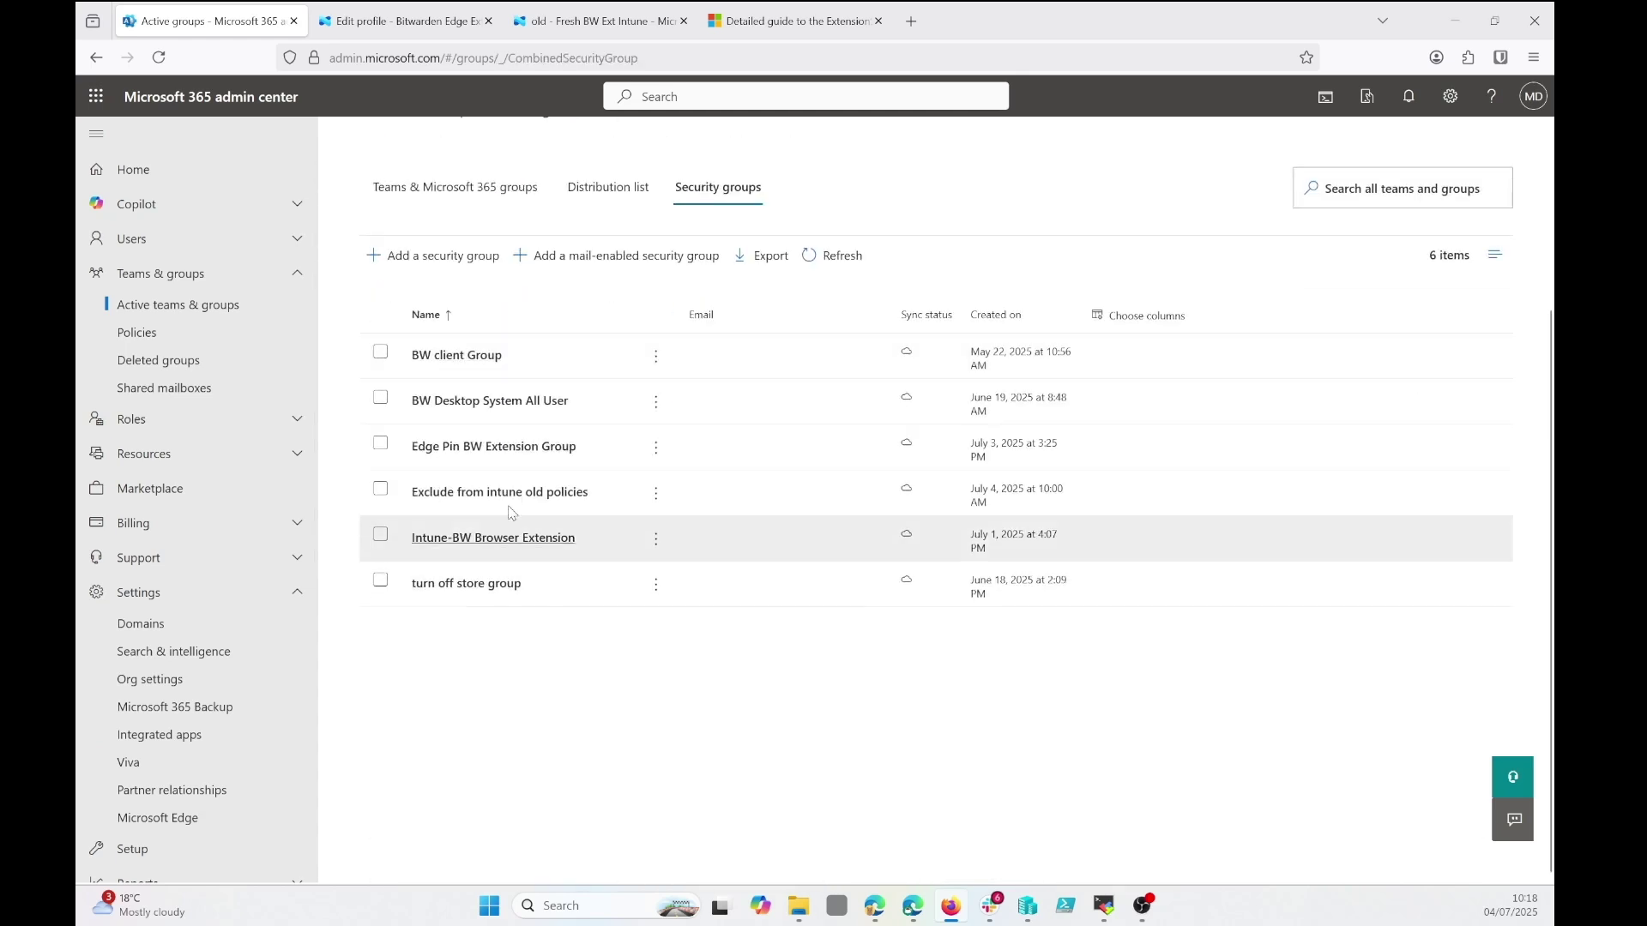
click(513, 450)
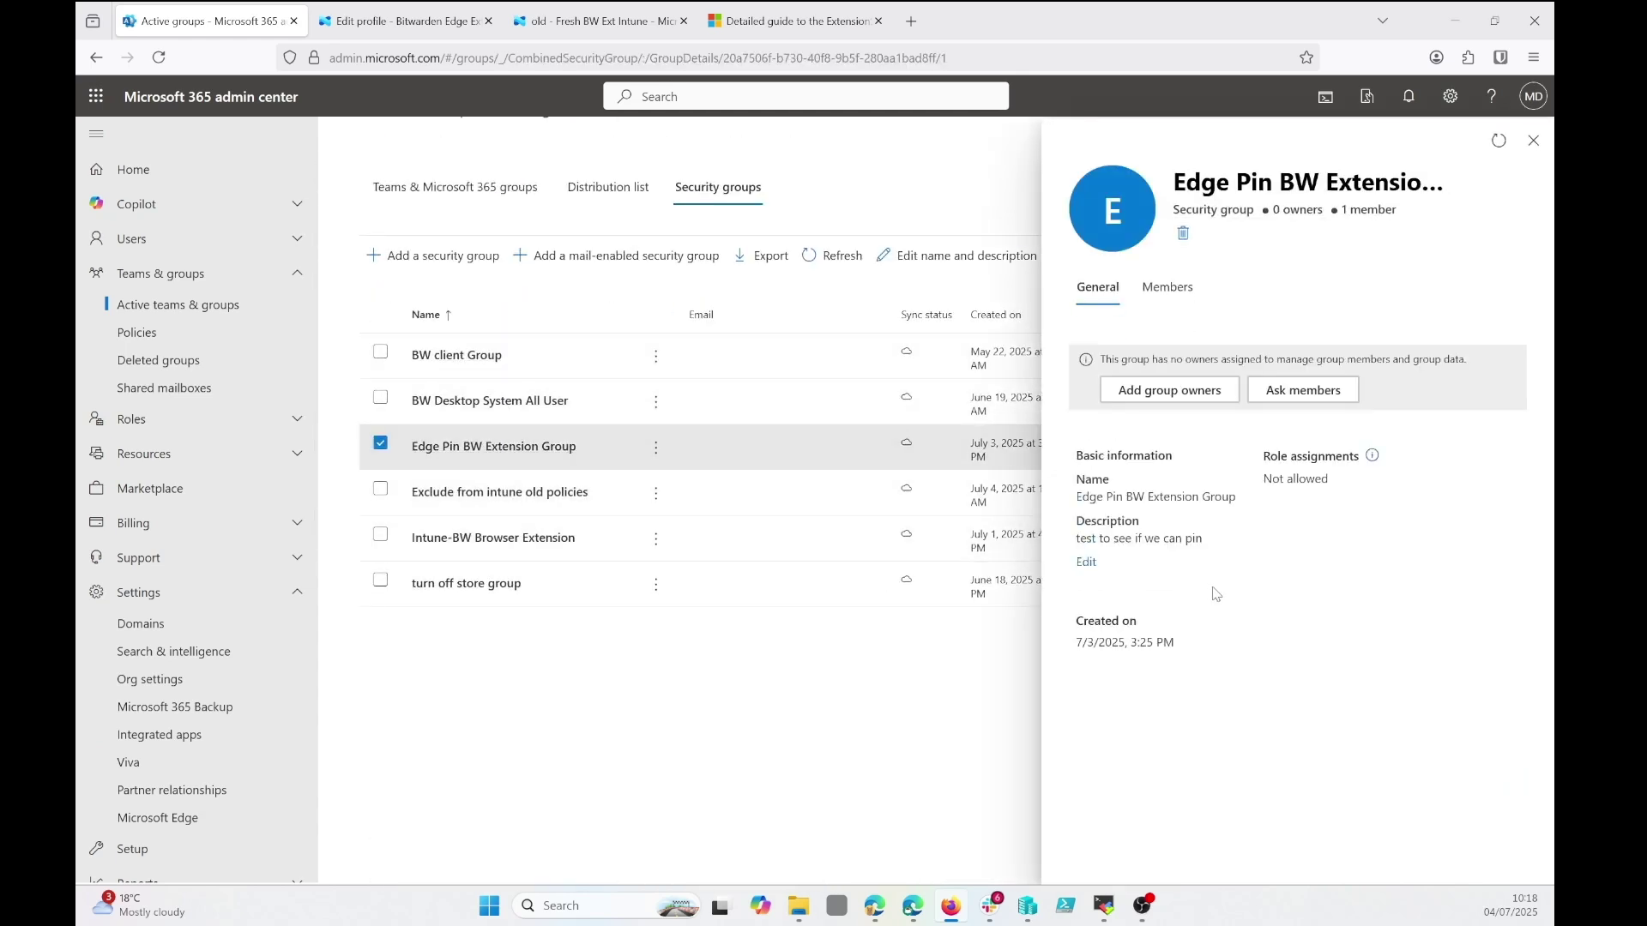
click(1167, 287)
drag(1254, 508, 1079, 511)
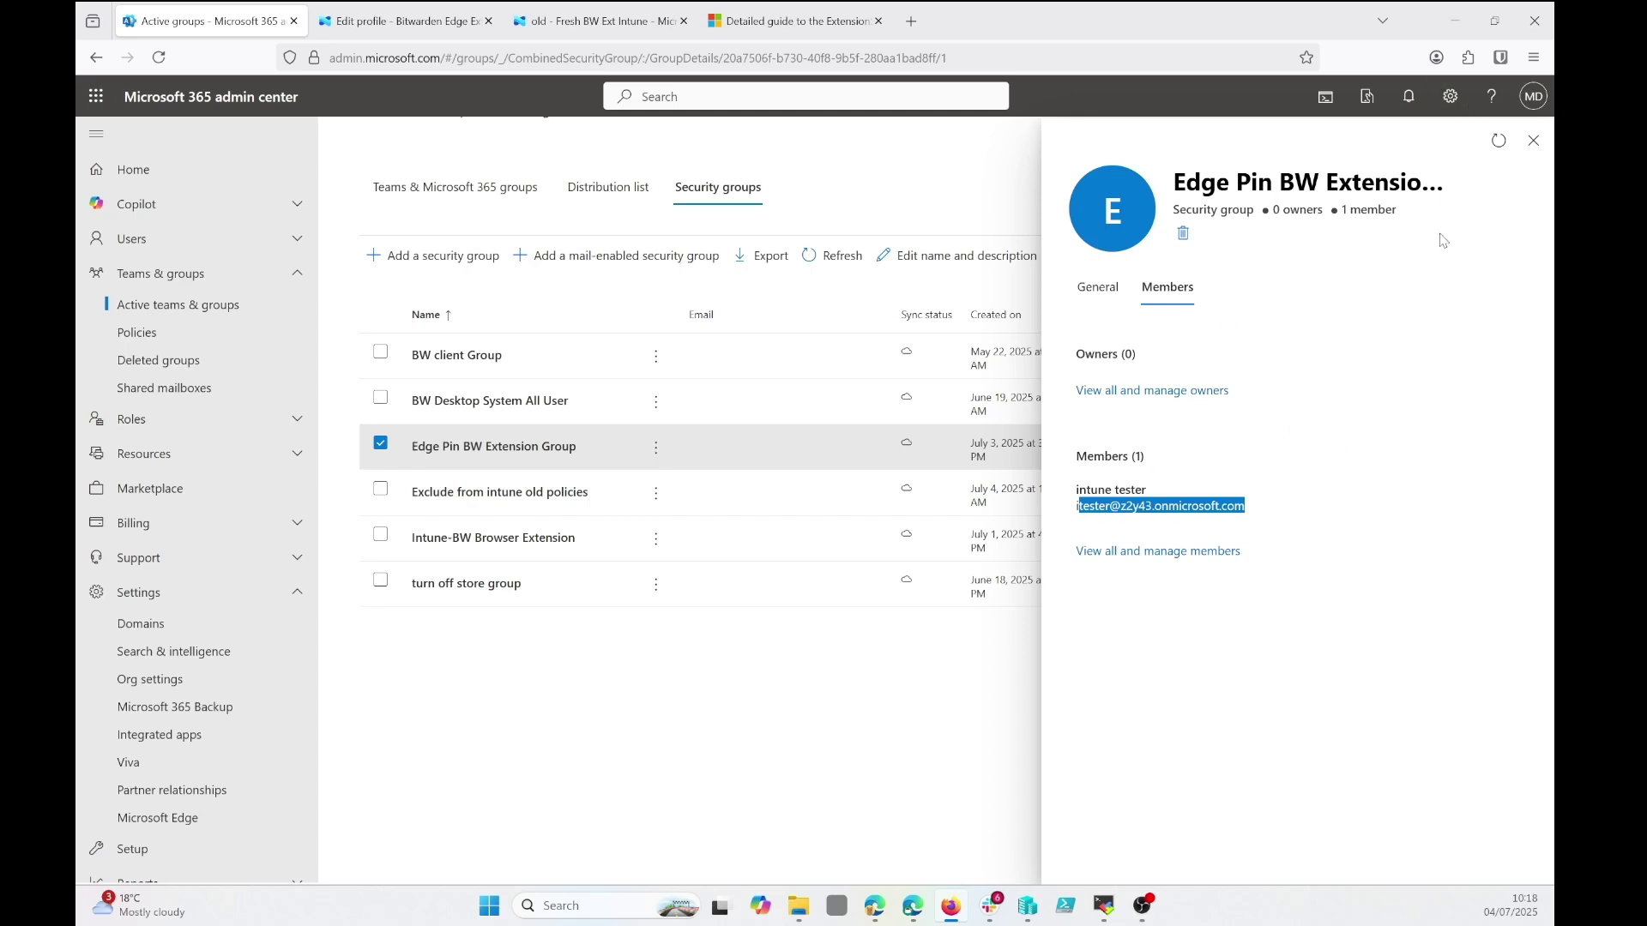
click(1535, 142)
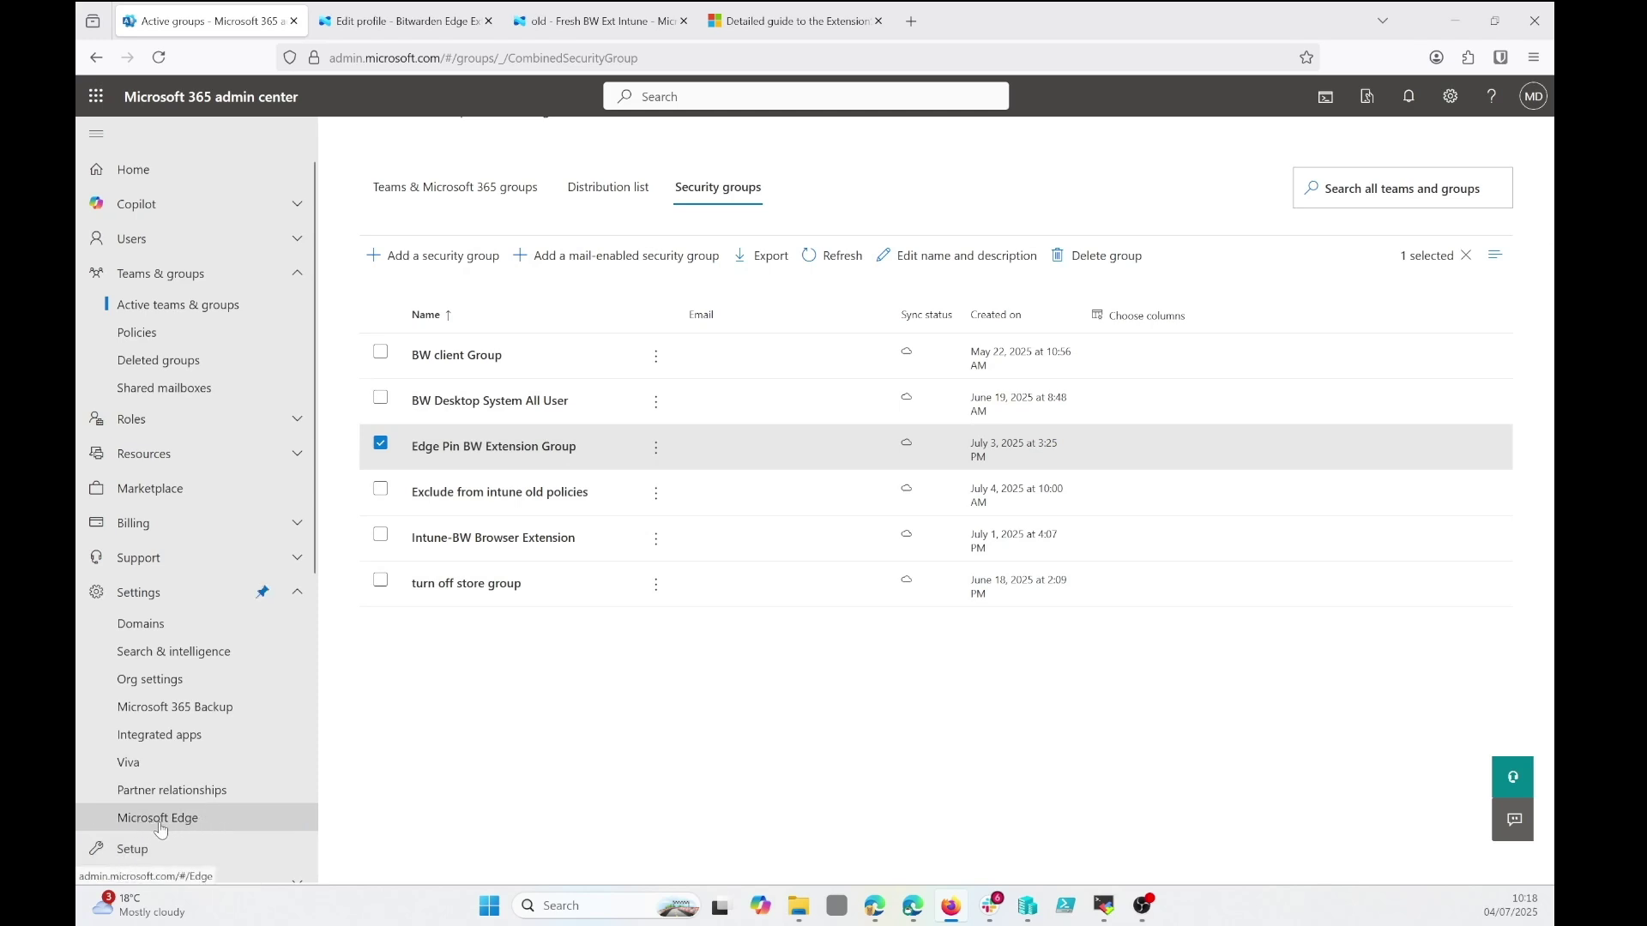
Switch to the Intune admin center and check the device configuration policies for Fresh New Bitwarden Extension Deployment.
click(562, 19)
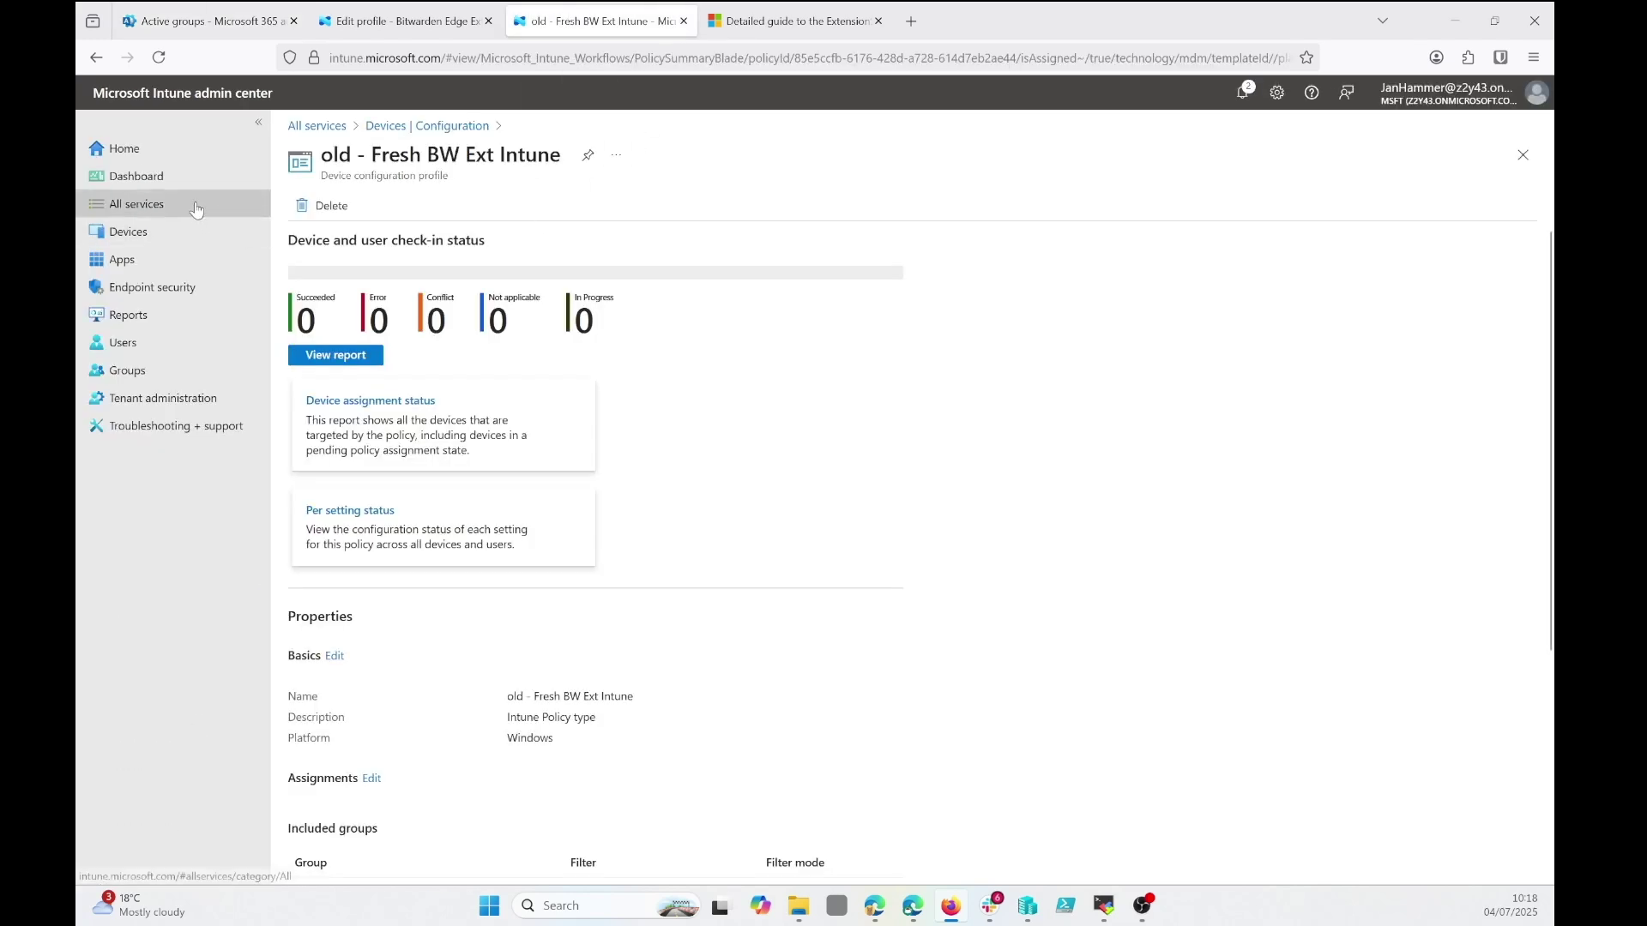
click(116, 237)
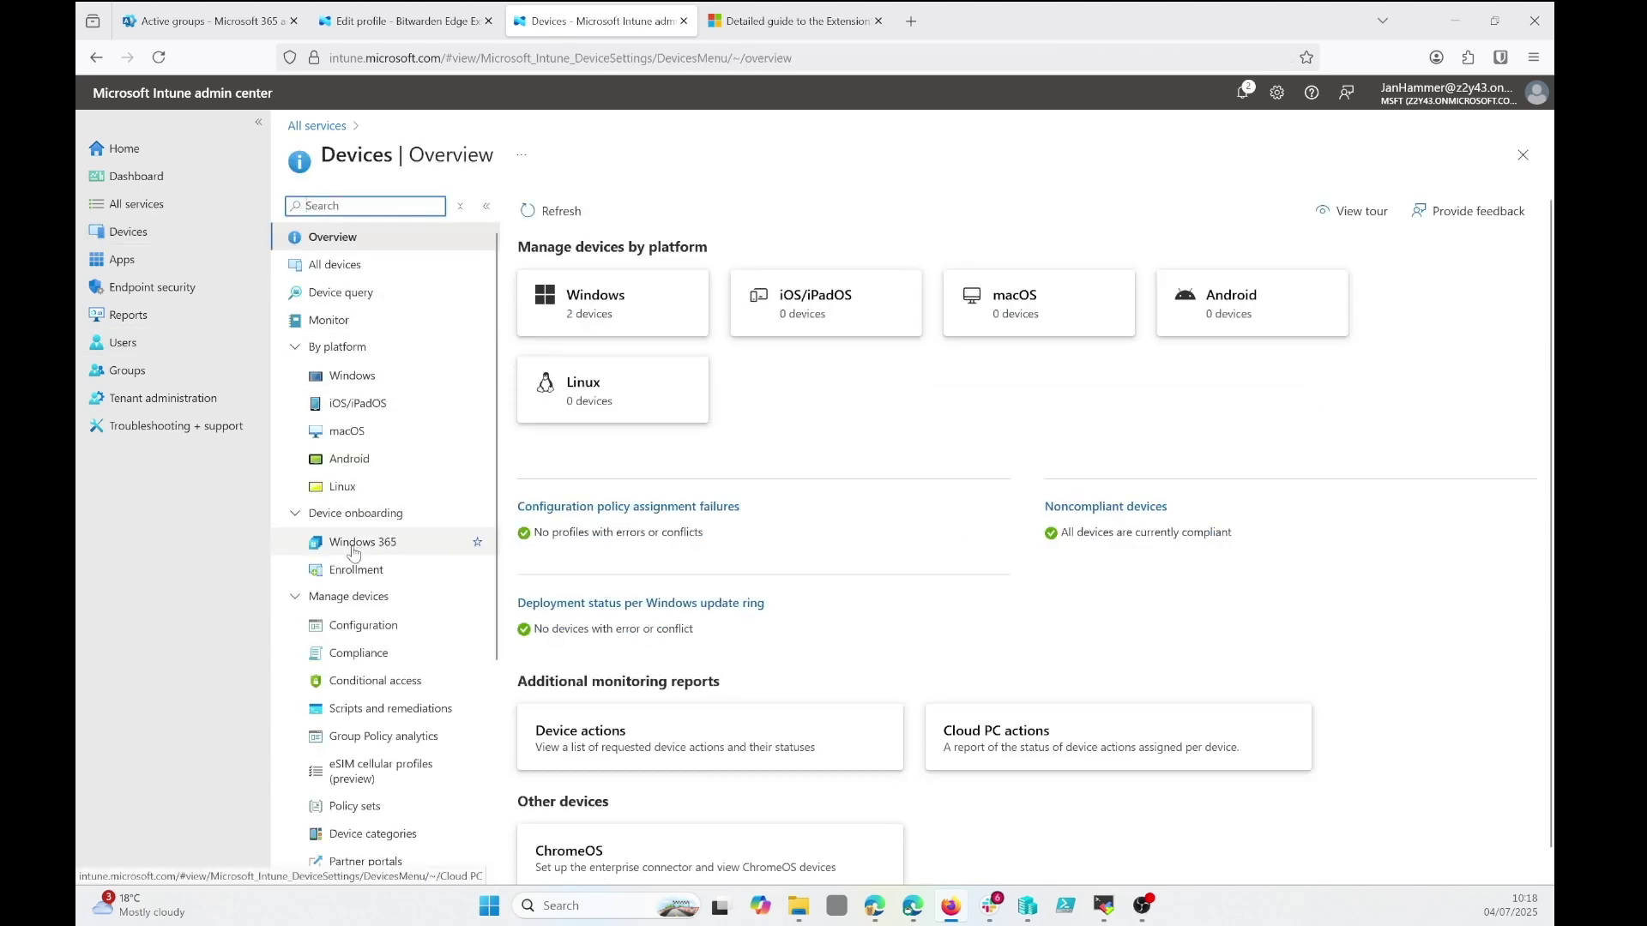
click(363, 625)
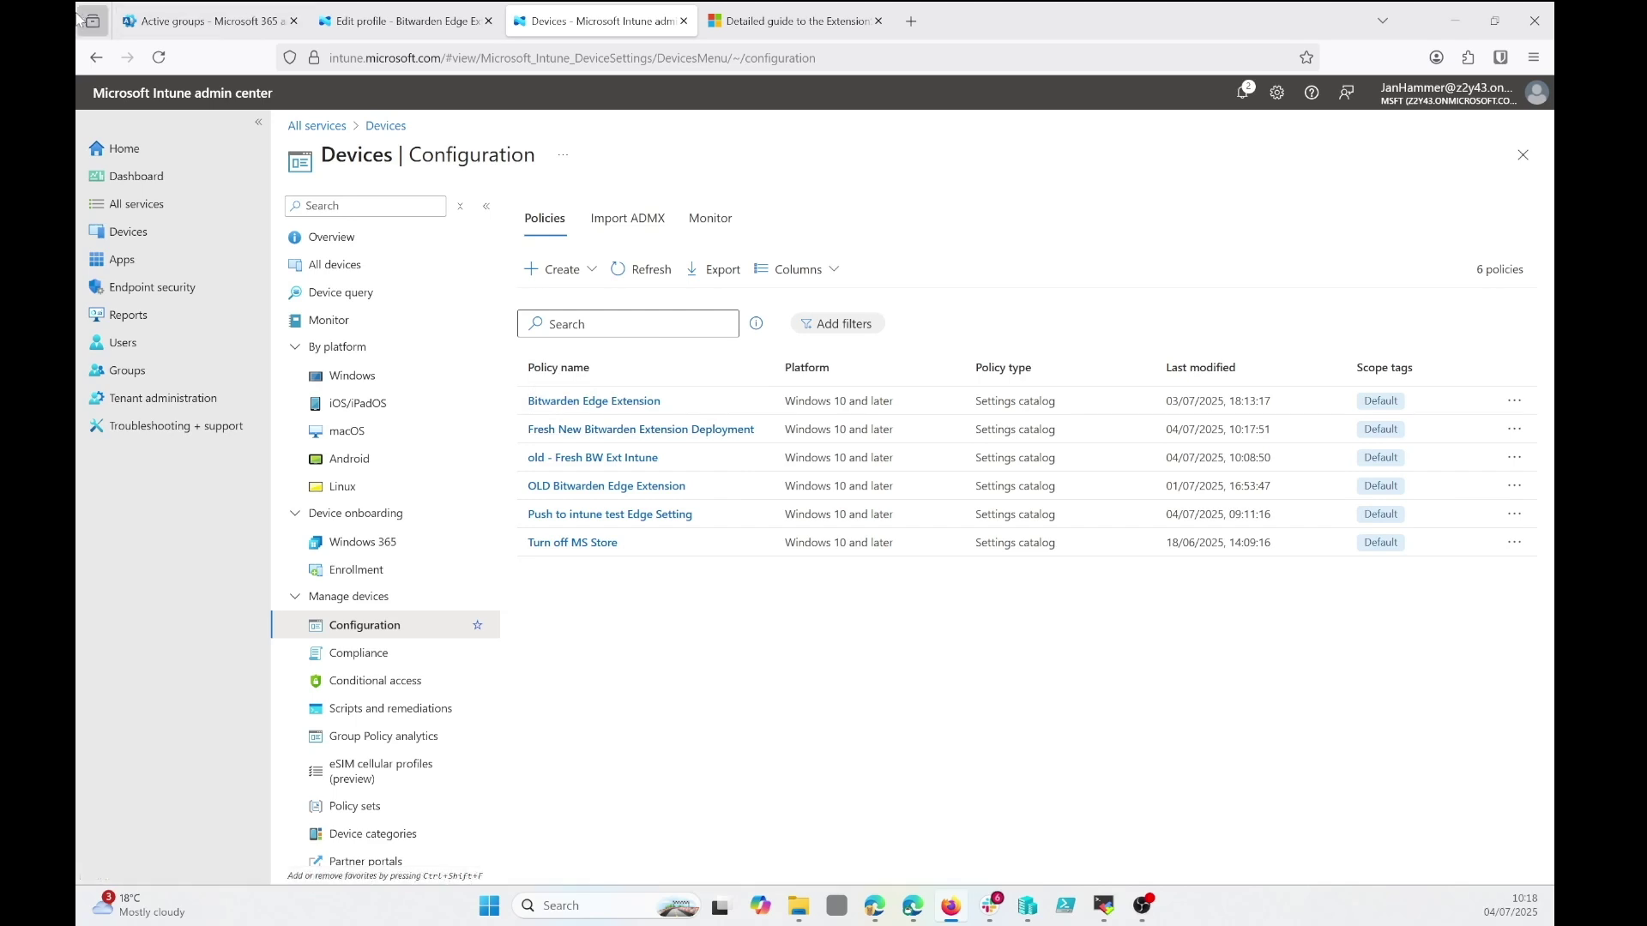
click(208, 22)
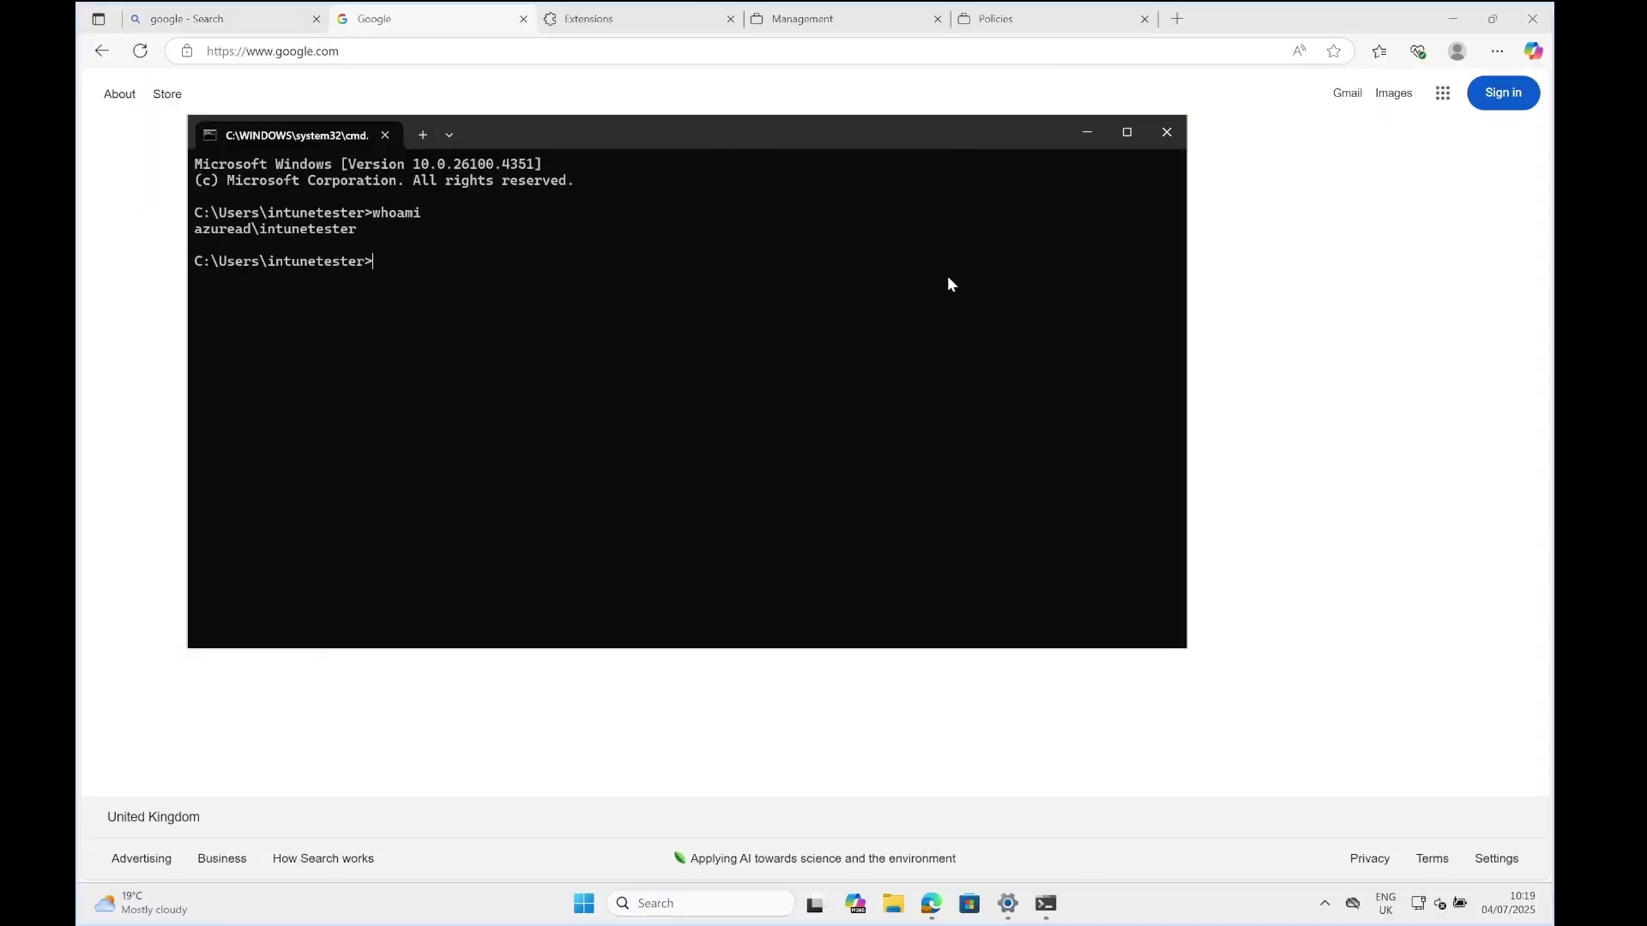
Open the Settings window and review the managed policies, applications and device sync status of the MSFT-managed account.
click(1008, 904)
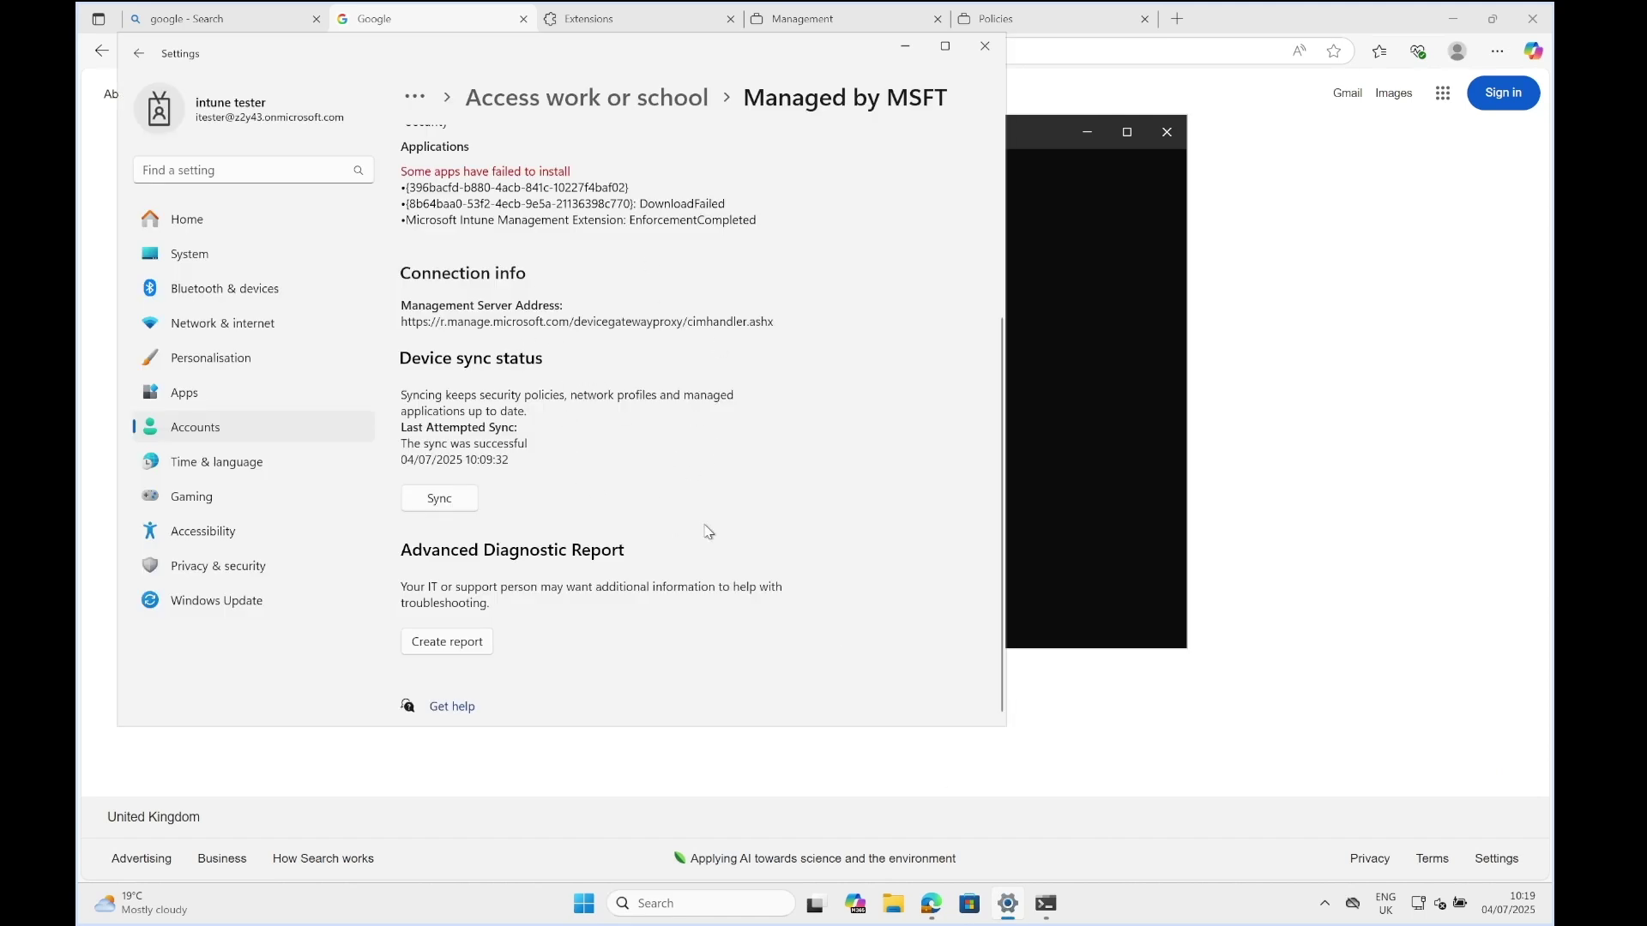
scroll(709, 506, up, 3)
scroll(709, 503, down, 3)
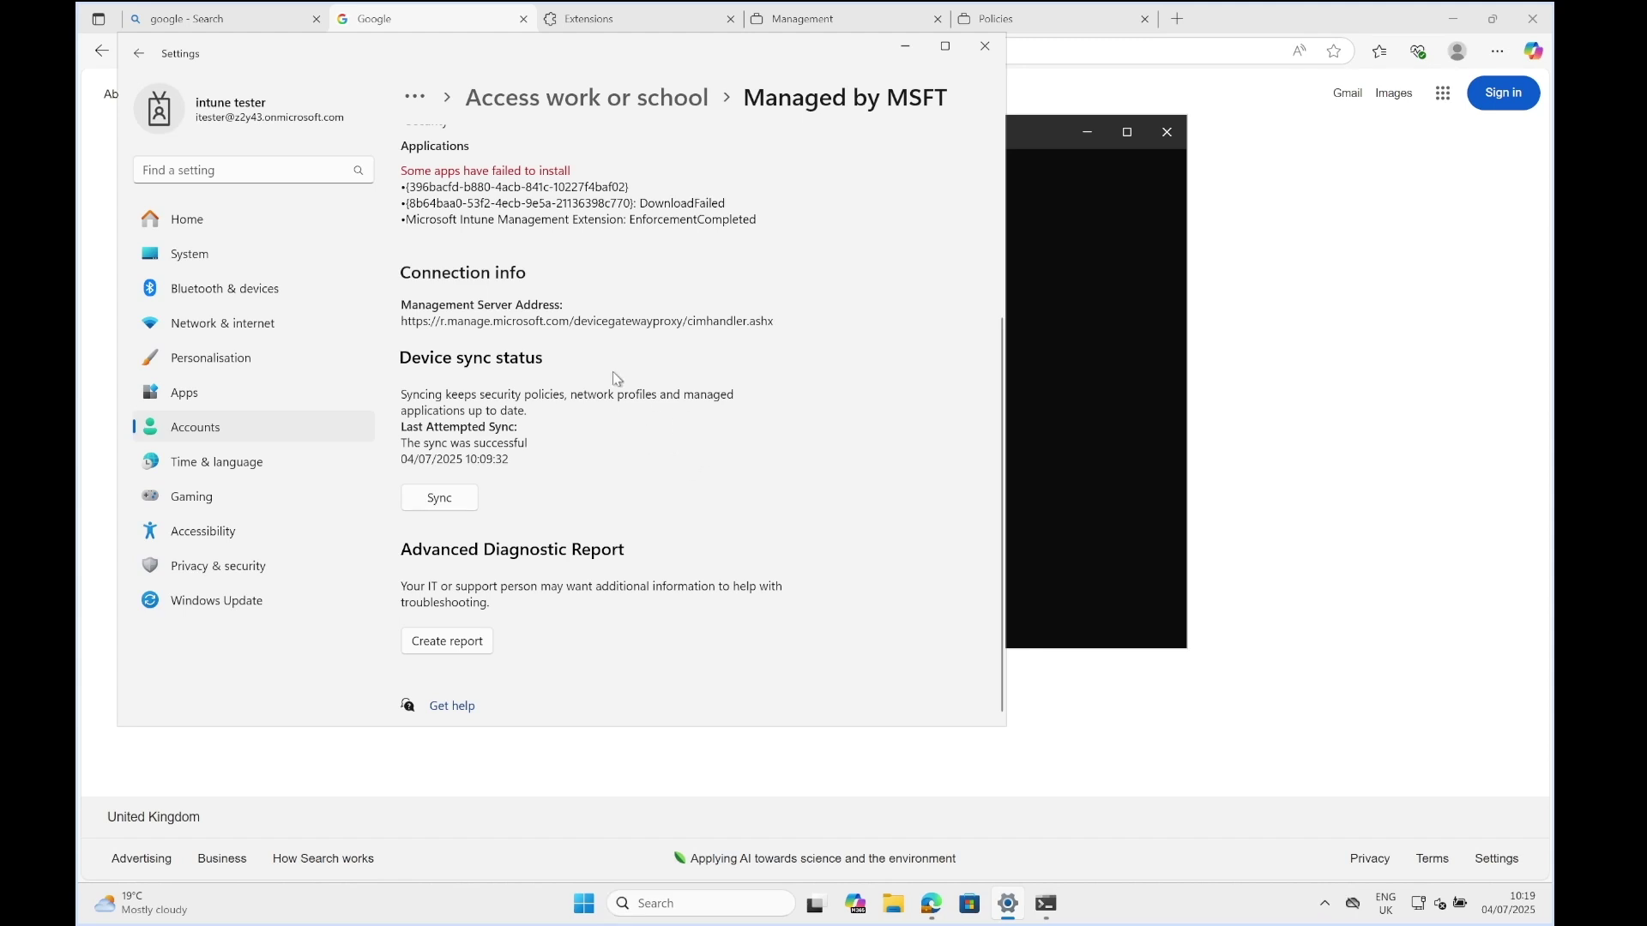
scroll(586, 379, up, 4)
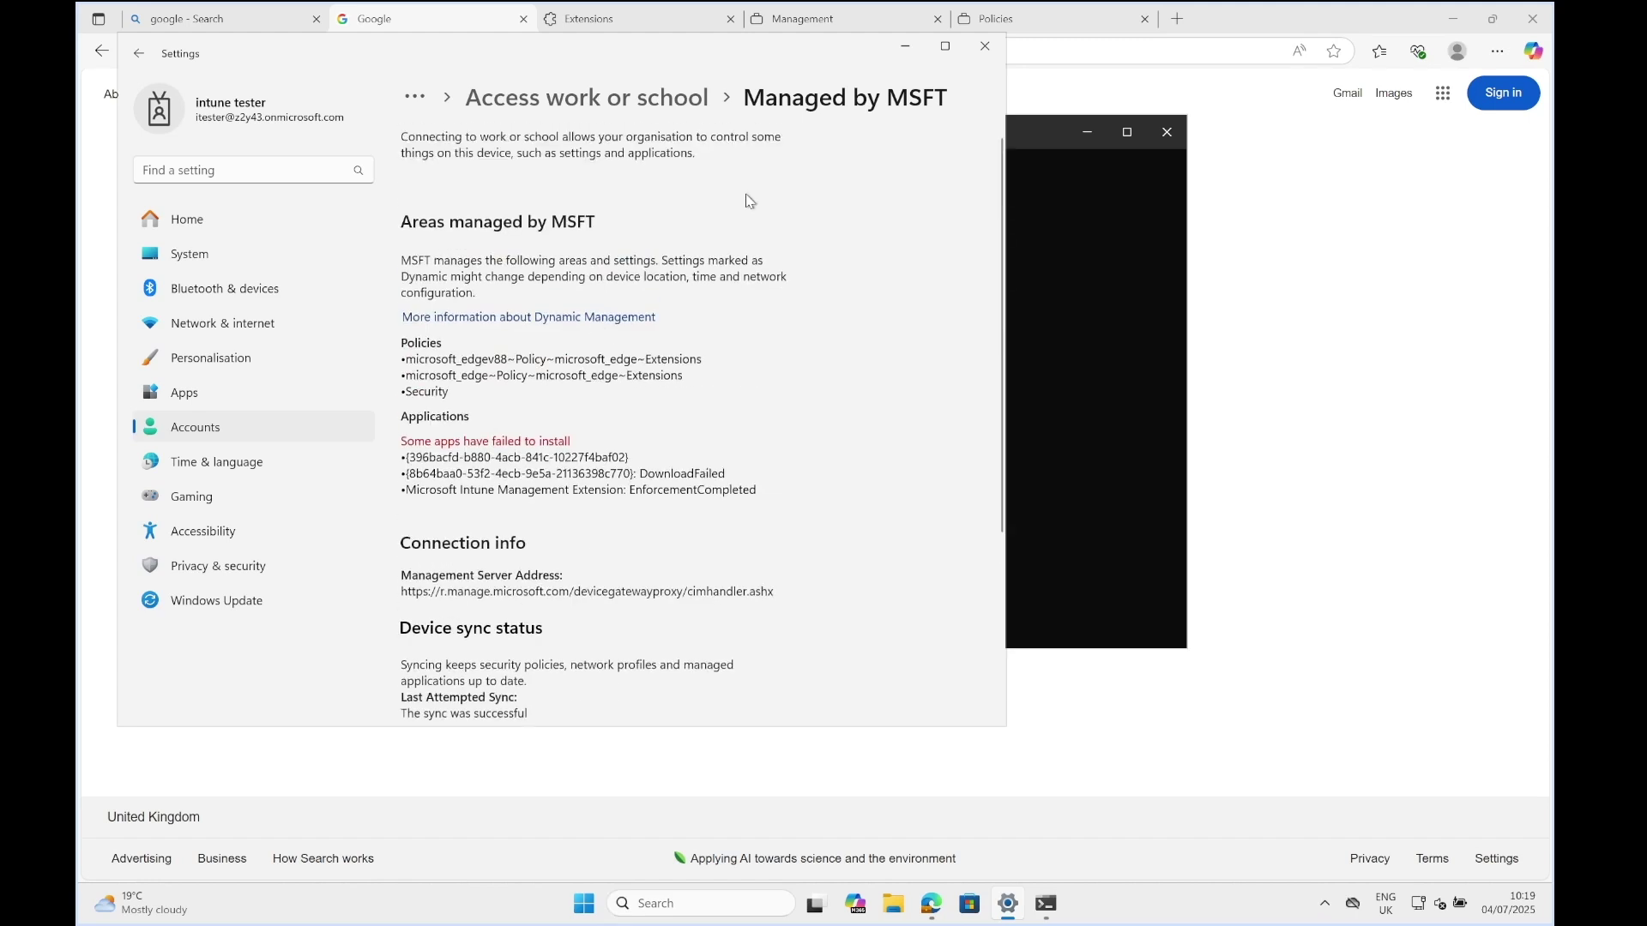
scroll(614, 441, down, 4)
scroll(632, 463, up, 3)
Reload the MSFT MDM management info from the Access work or school account settings and sync the device twice.
click(193, 216)
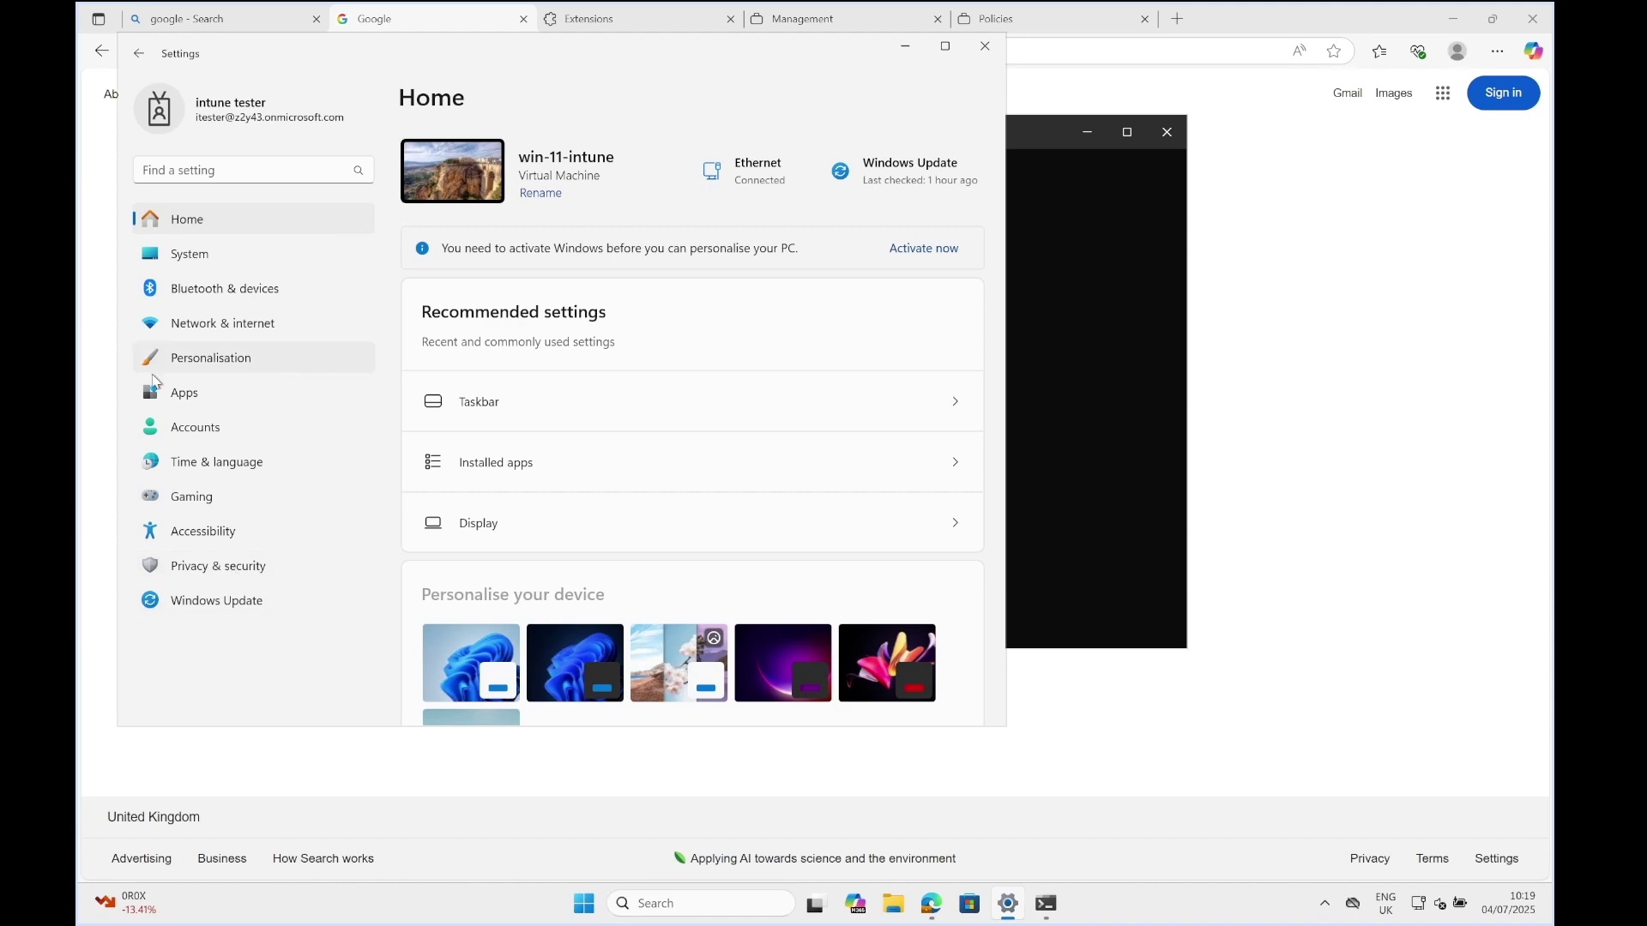
click(196, 427)
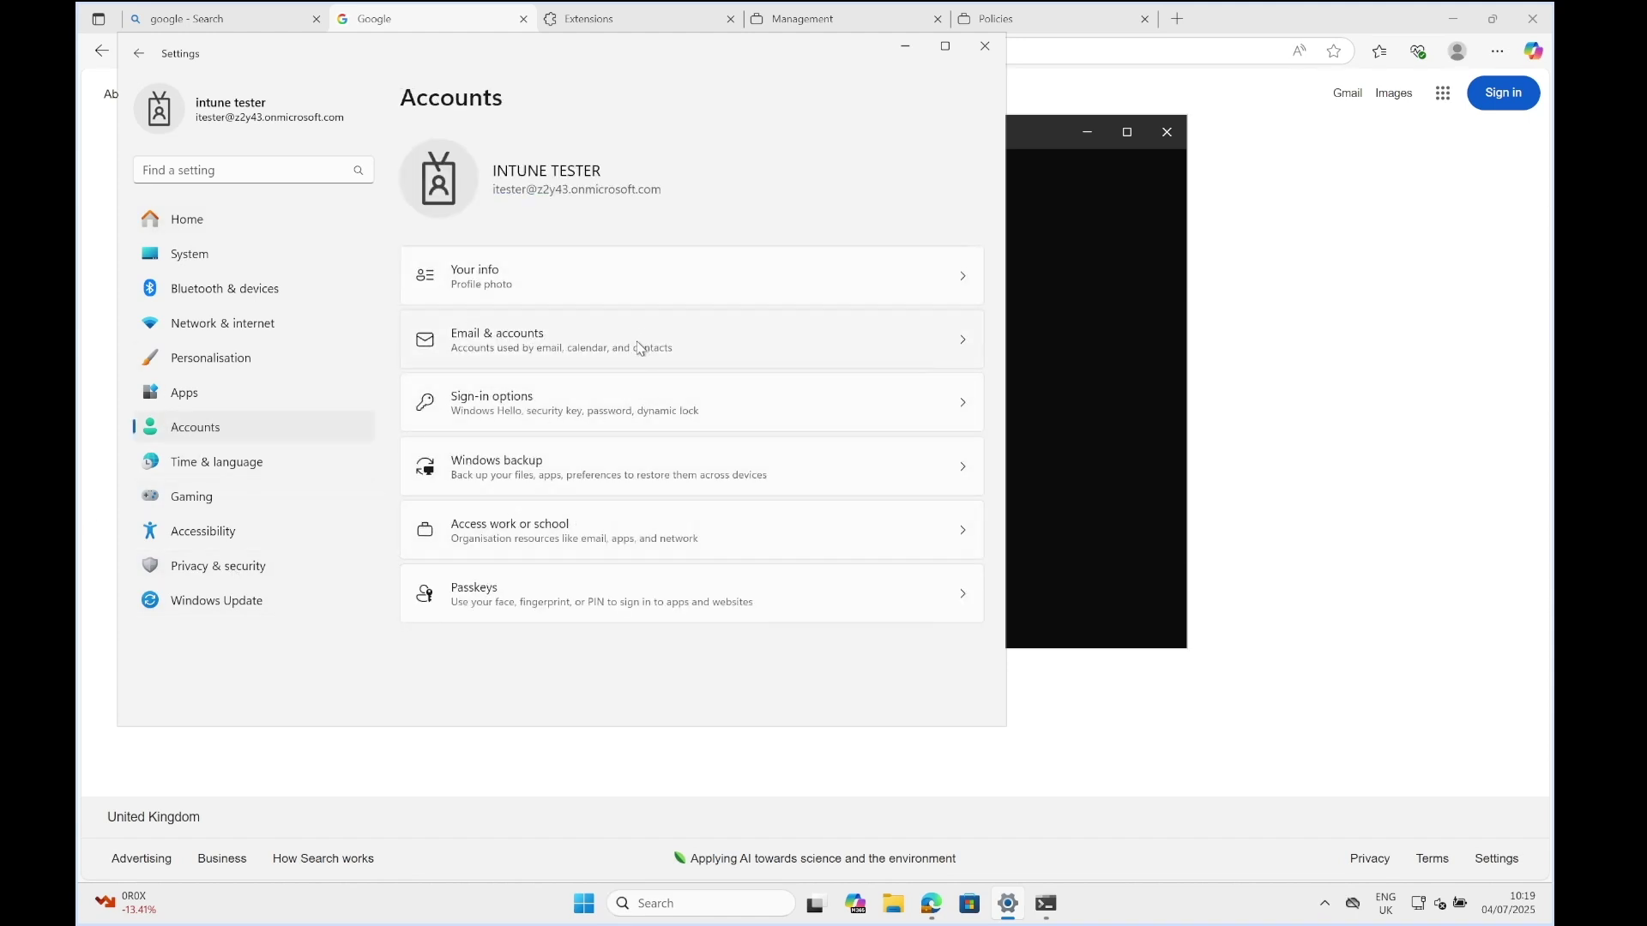
click(625, 523)
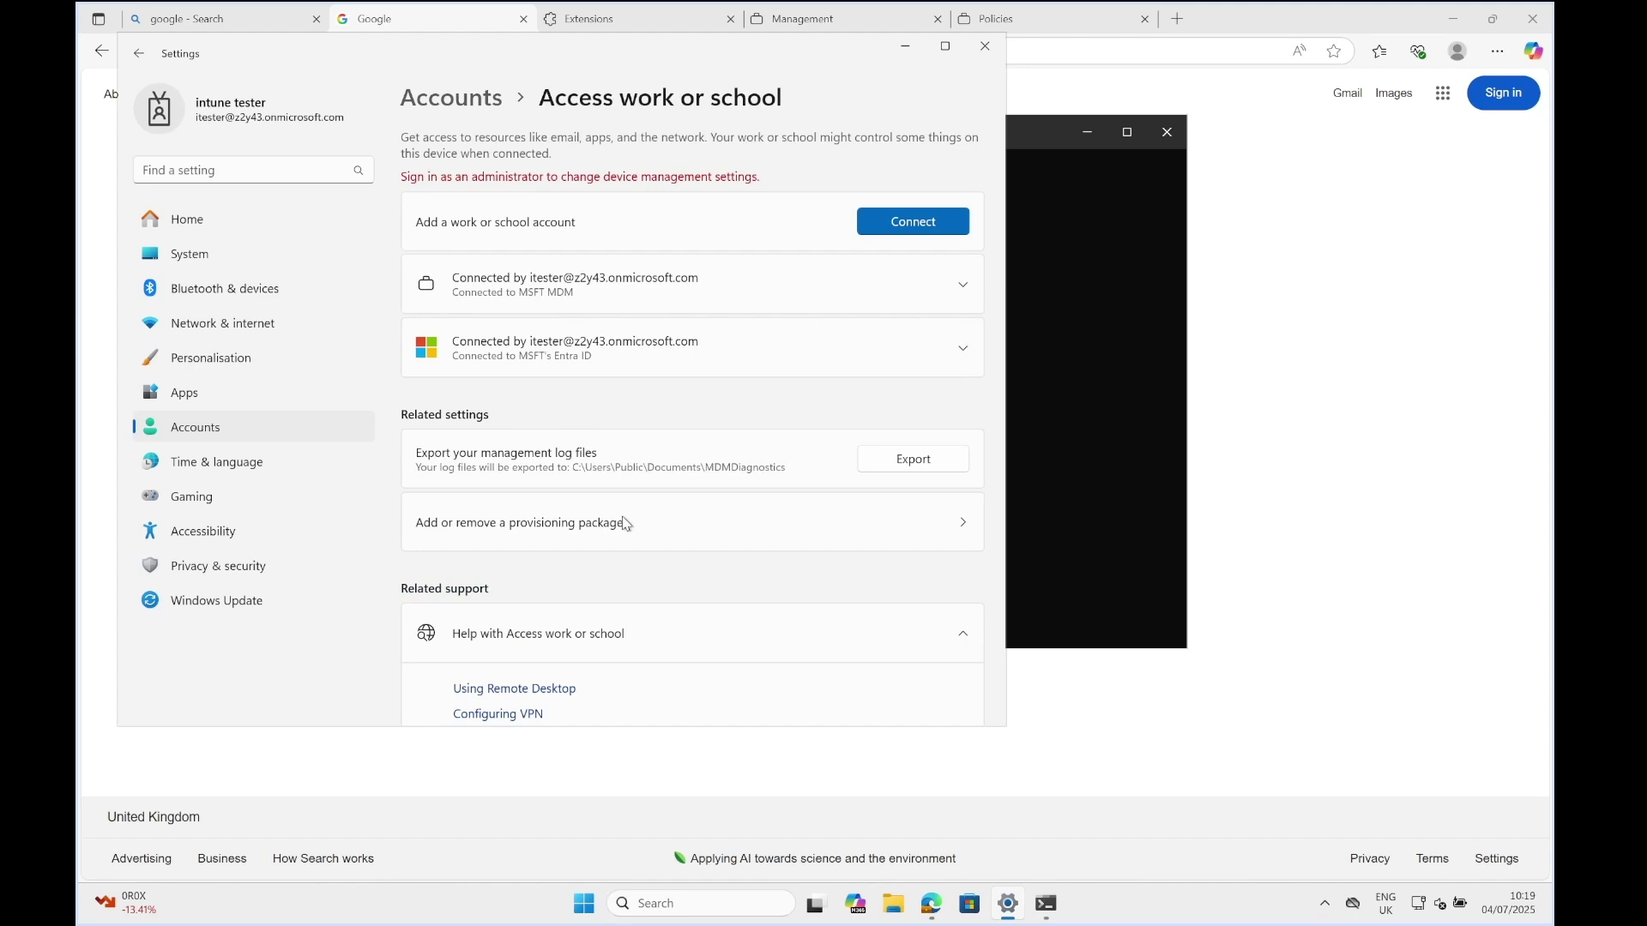
click(944, 287)
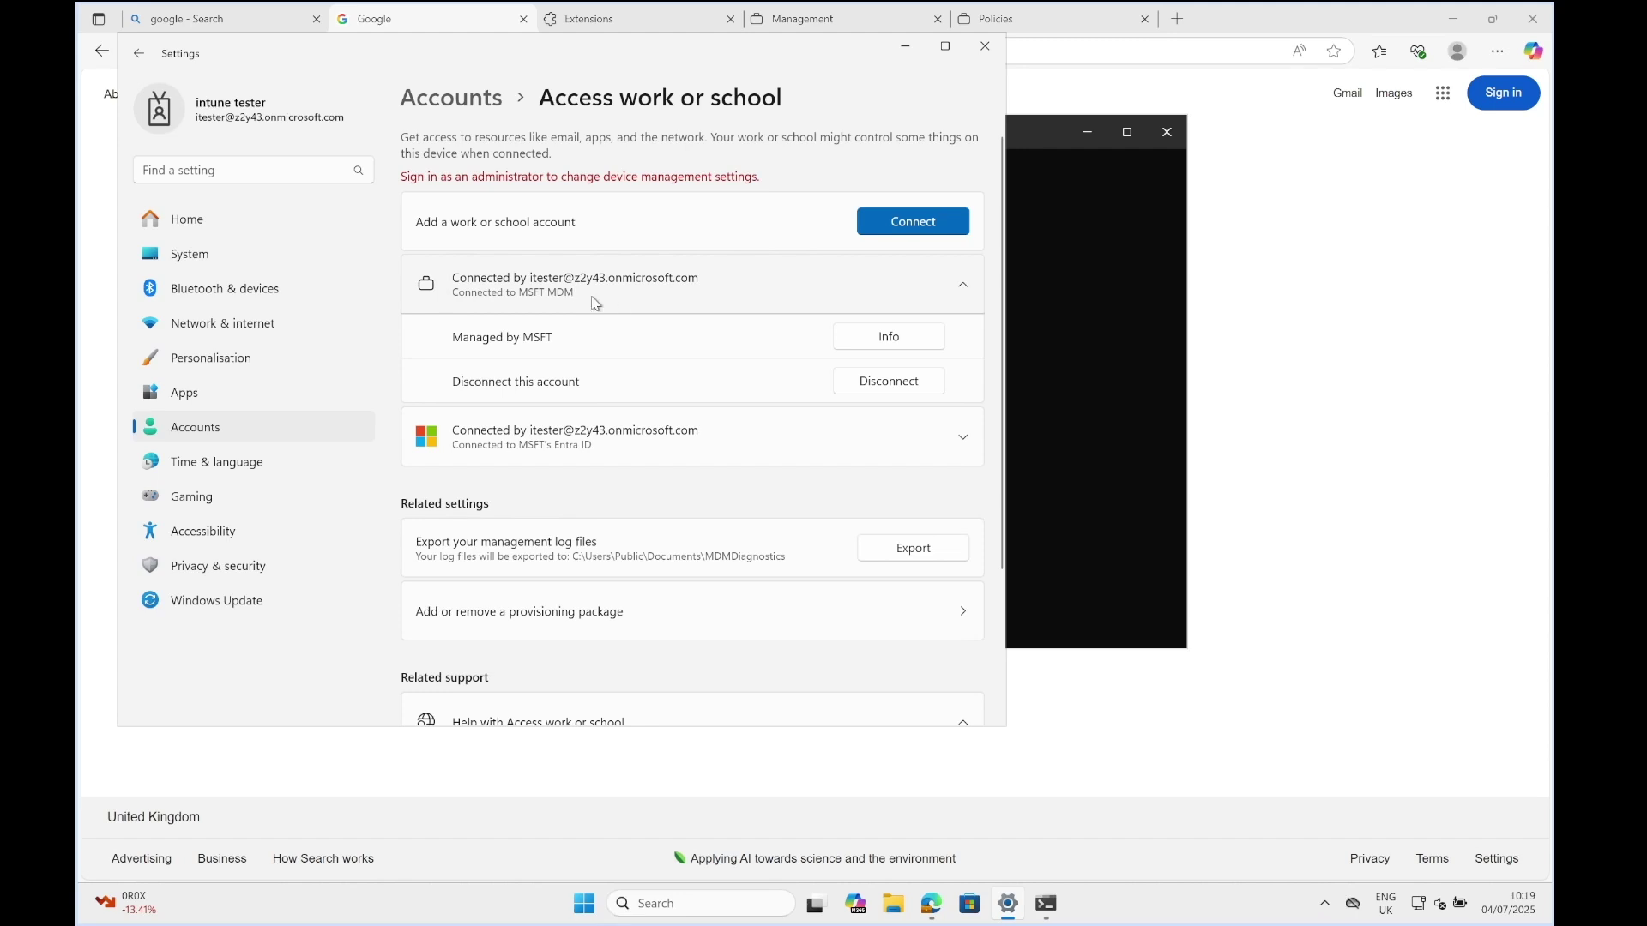
click(887, 340)
scroll(471, 357, down, 3)
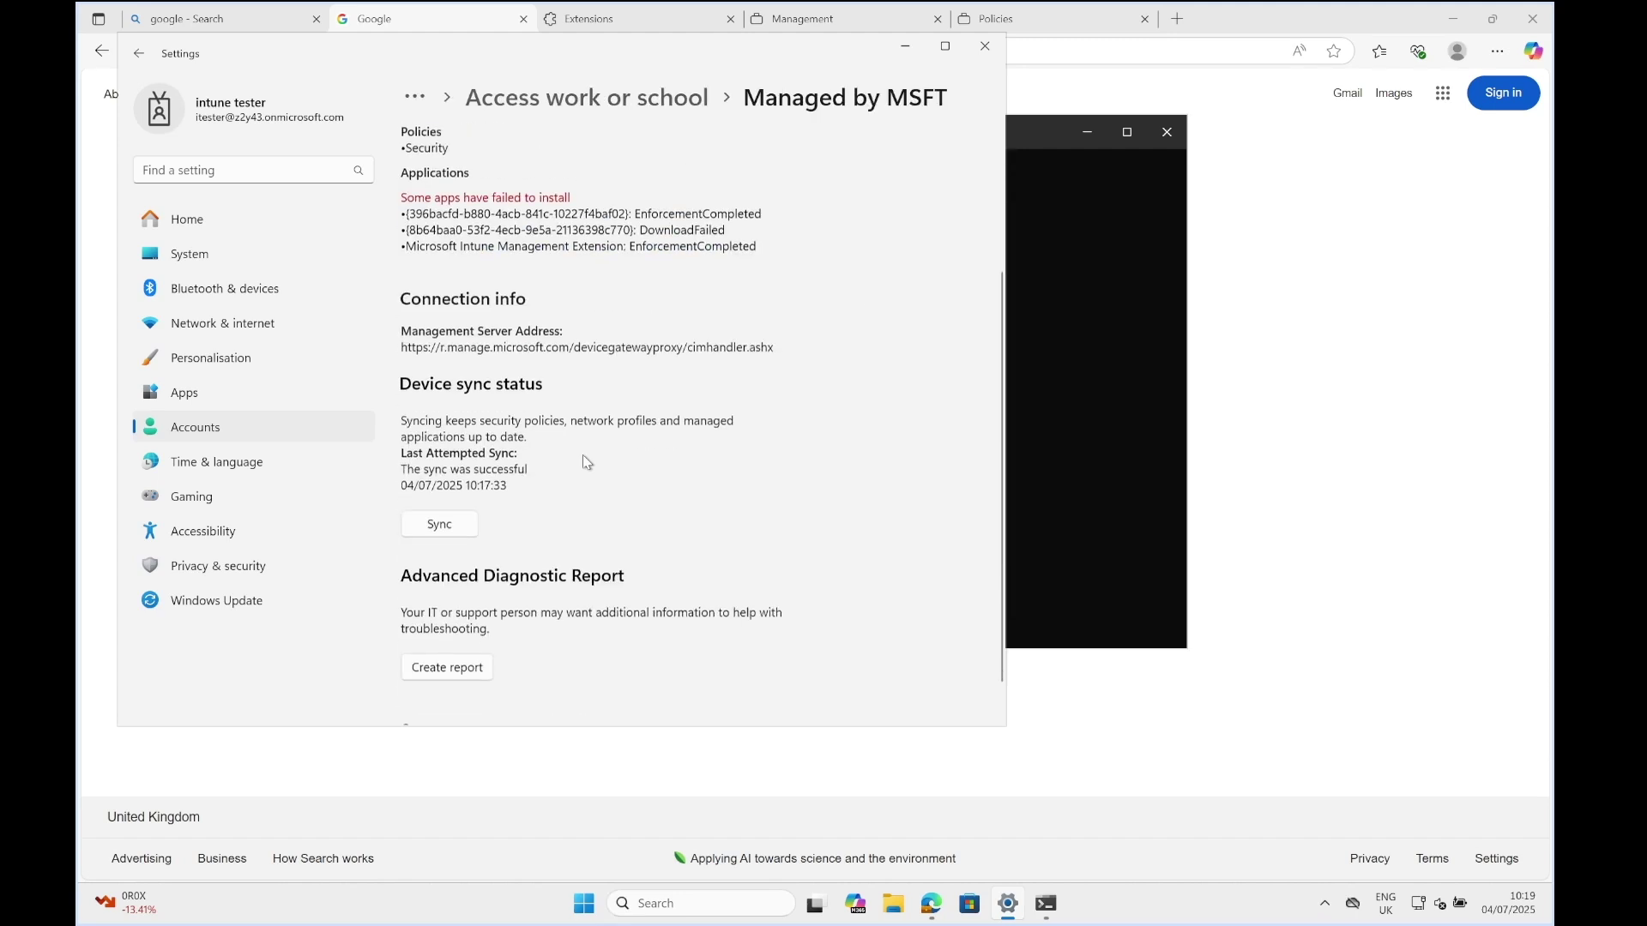
click(459, 499)
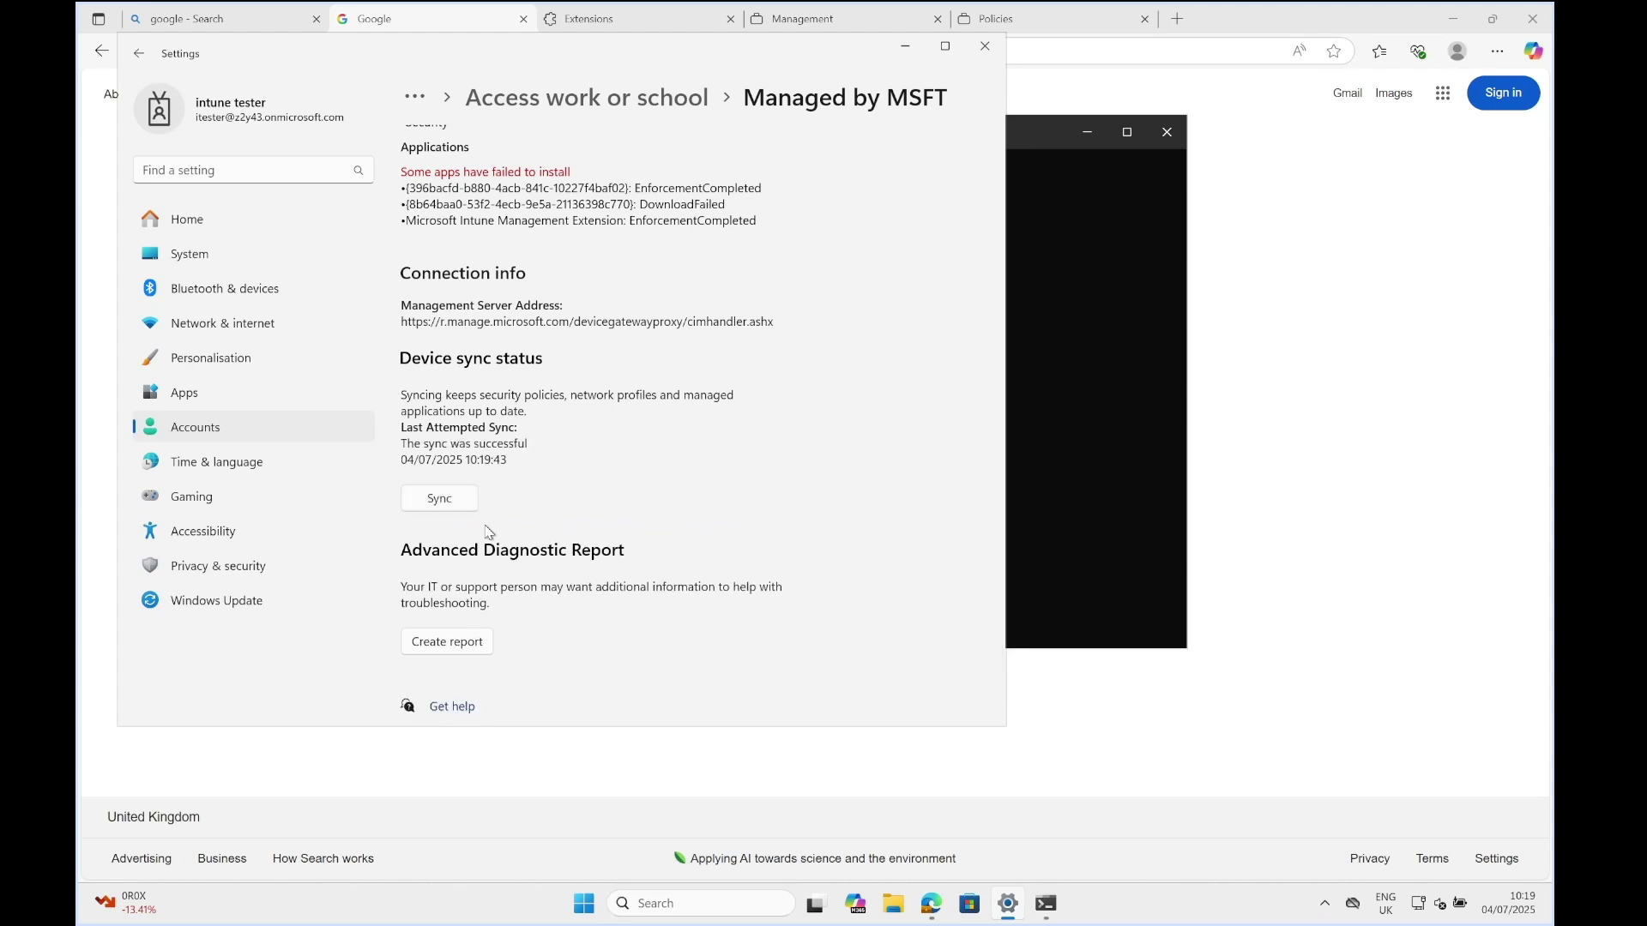
click(452, 501)
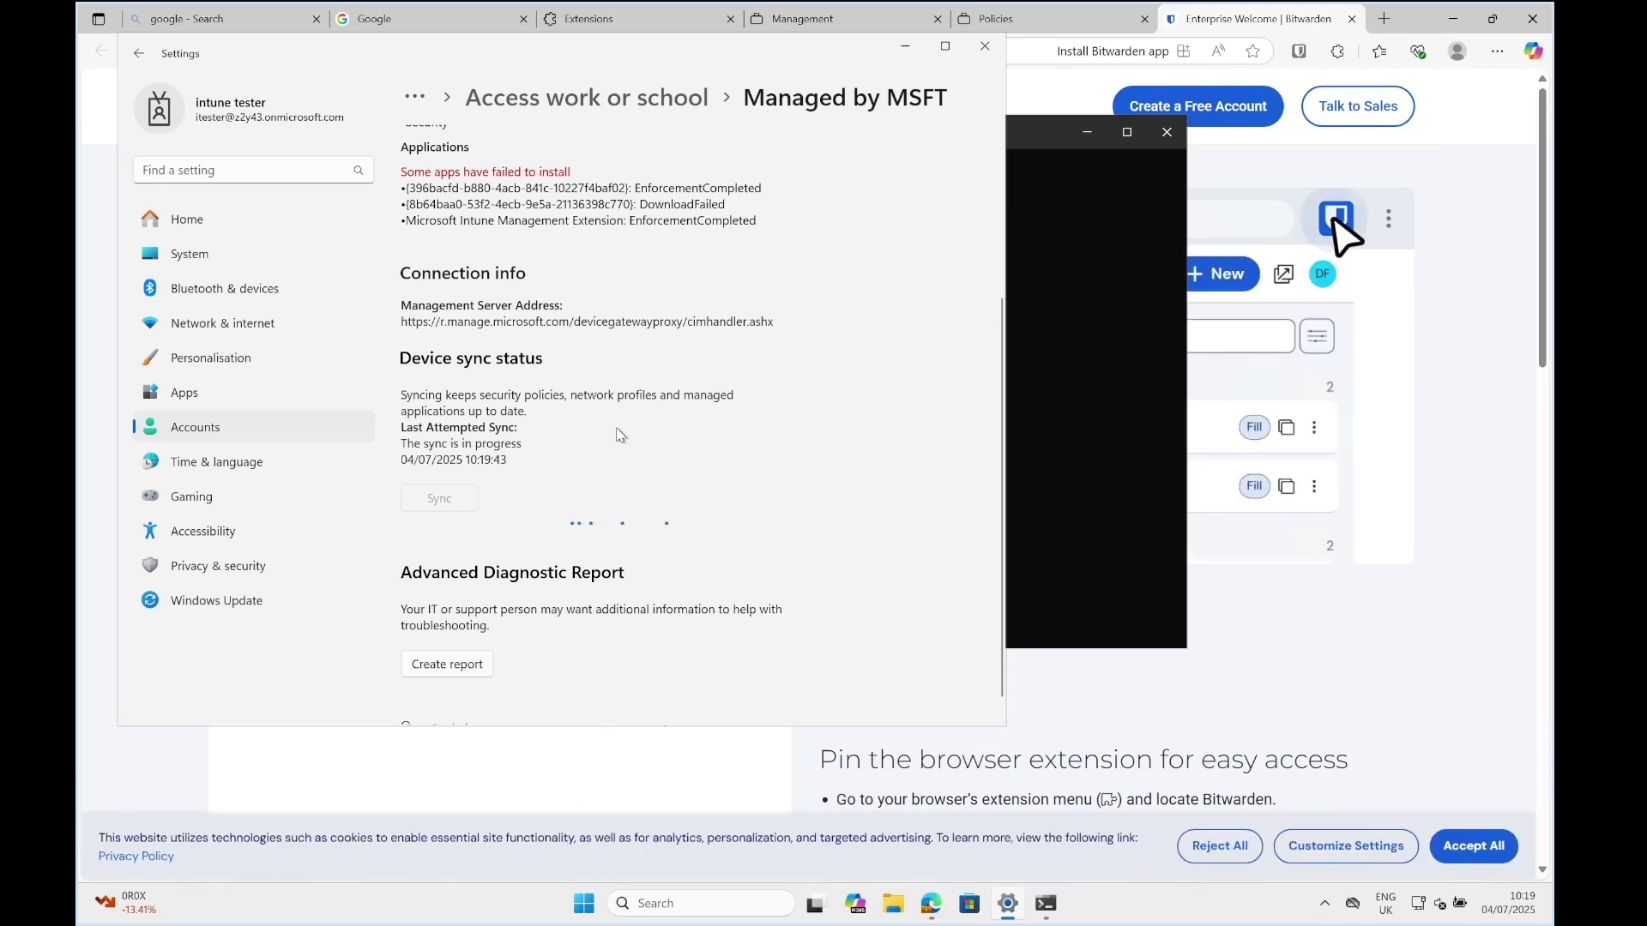
Clear the Settings and Command Prompt windows from view and open the pinned Bitwarden extension in Edge.
click(905, 46)
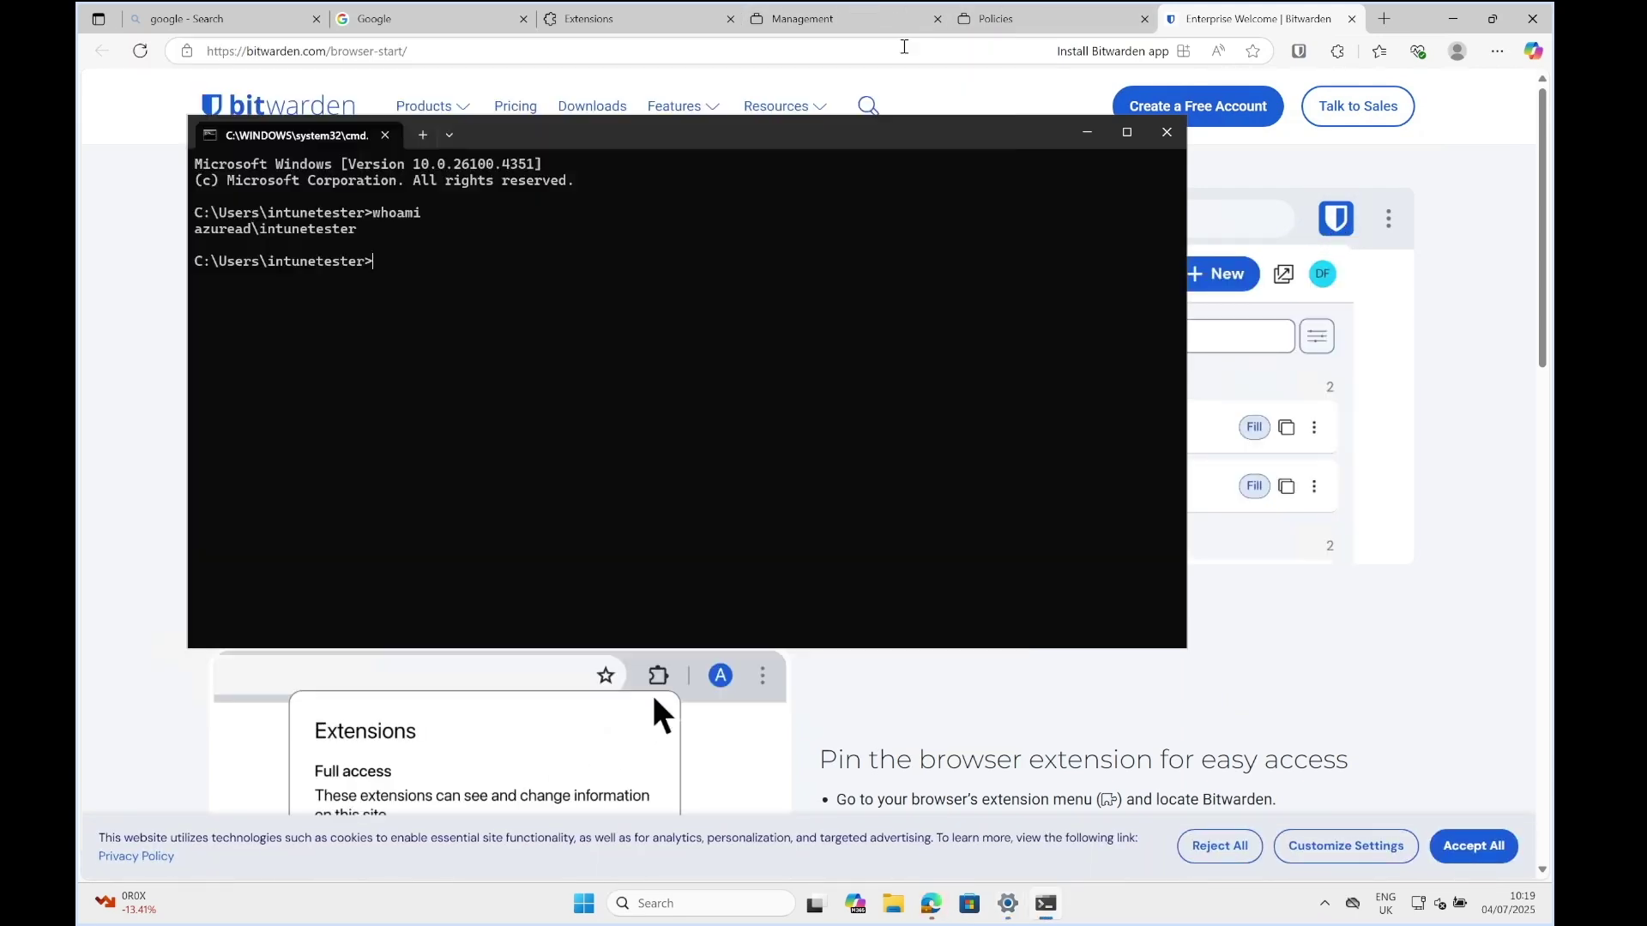
click(1088, 136)
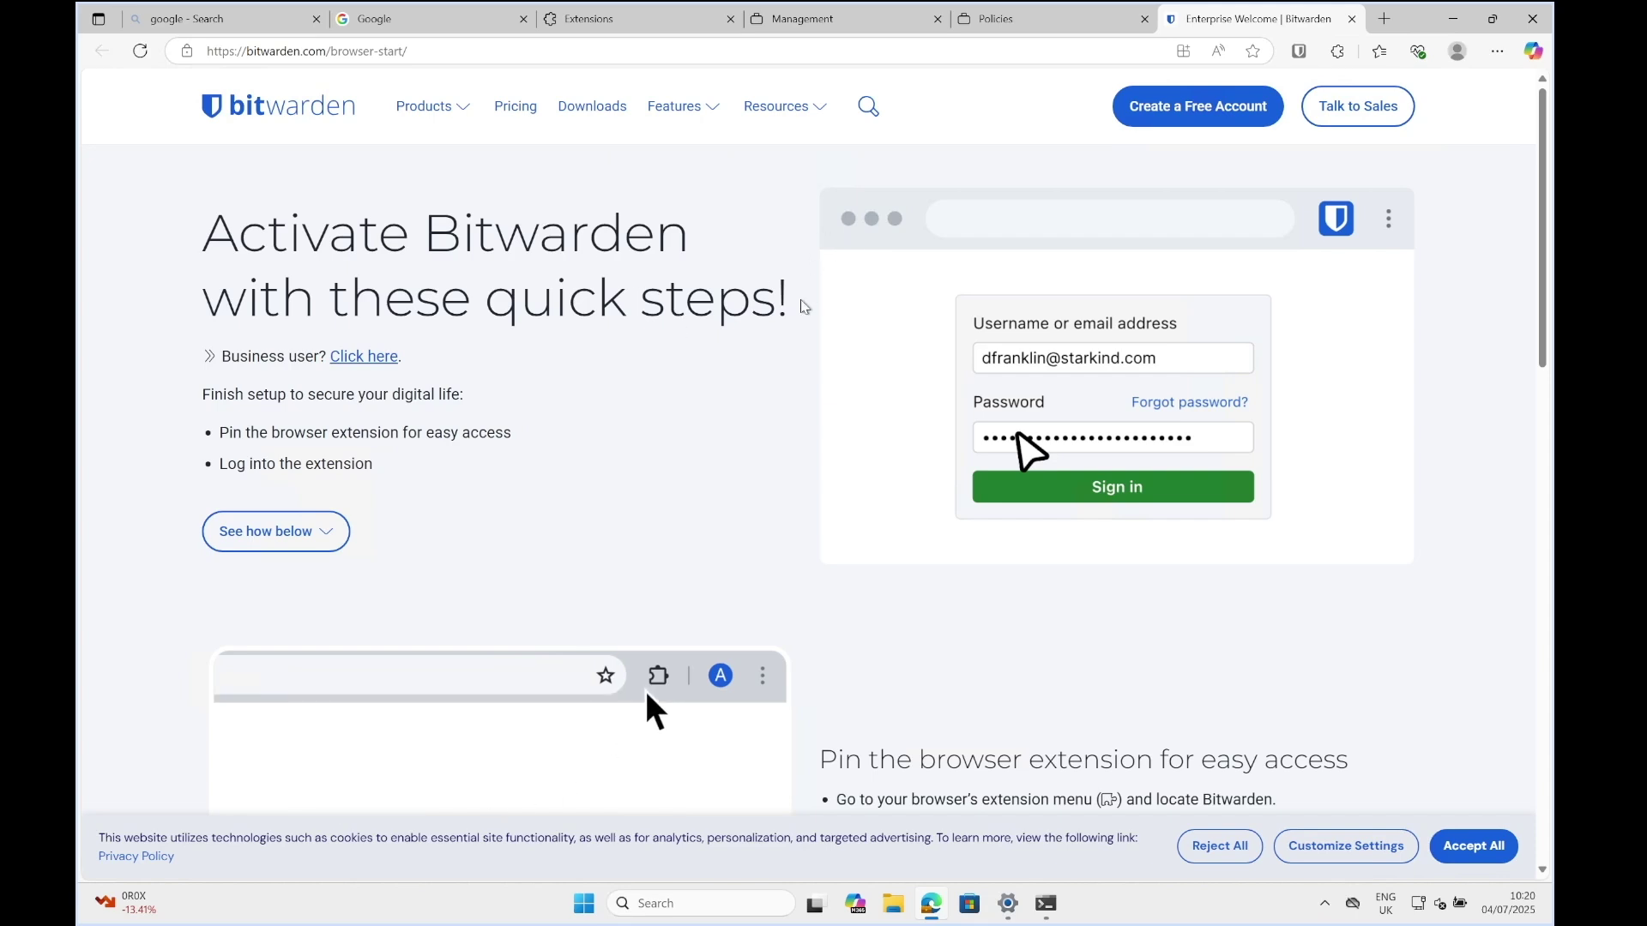
click(1300, 53)
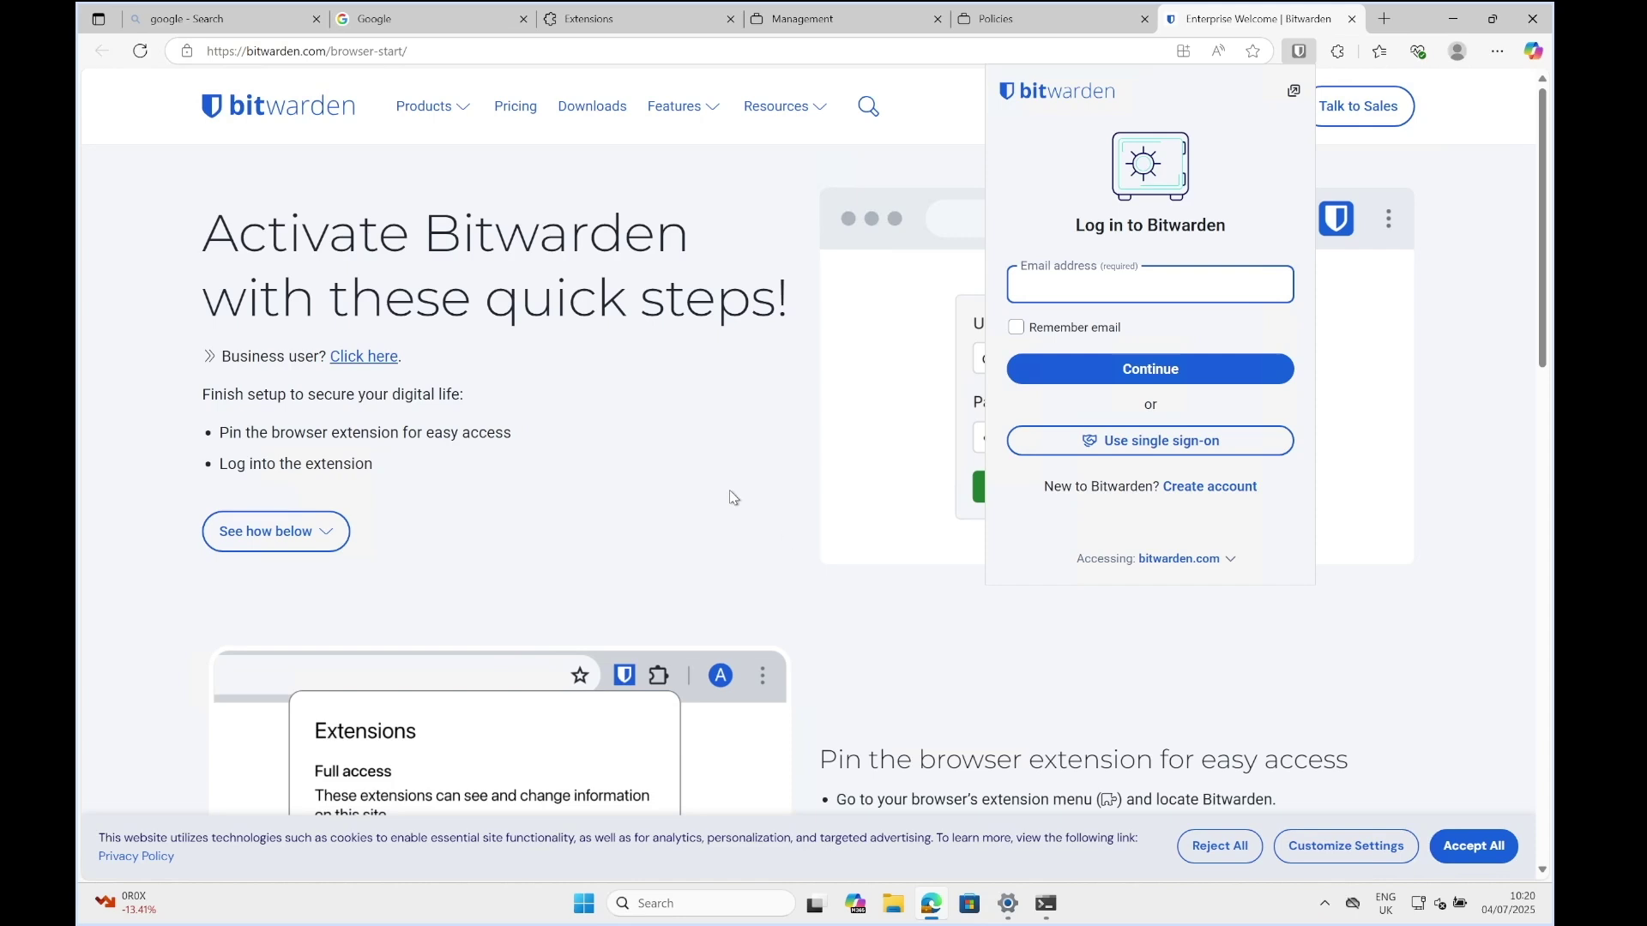
Check the applied policies on edge://policy, refresh edge://management, and return to the Bitwarden welcome page.
click(1010, 17)
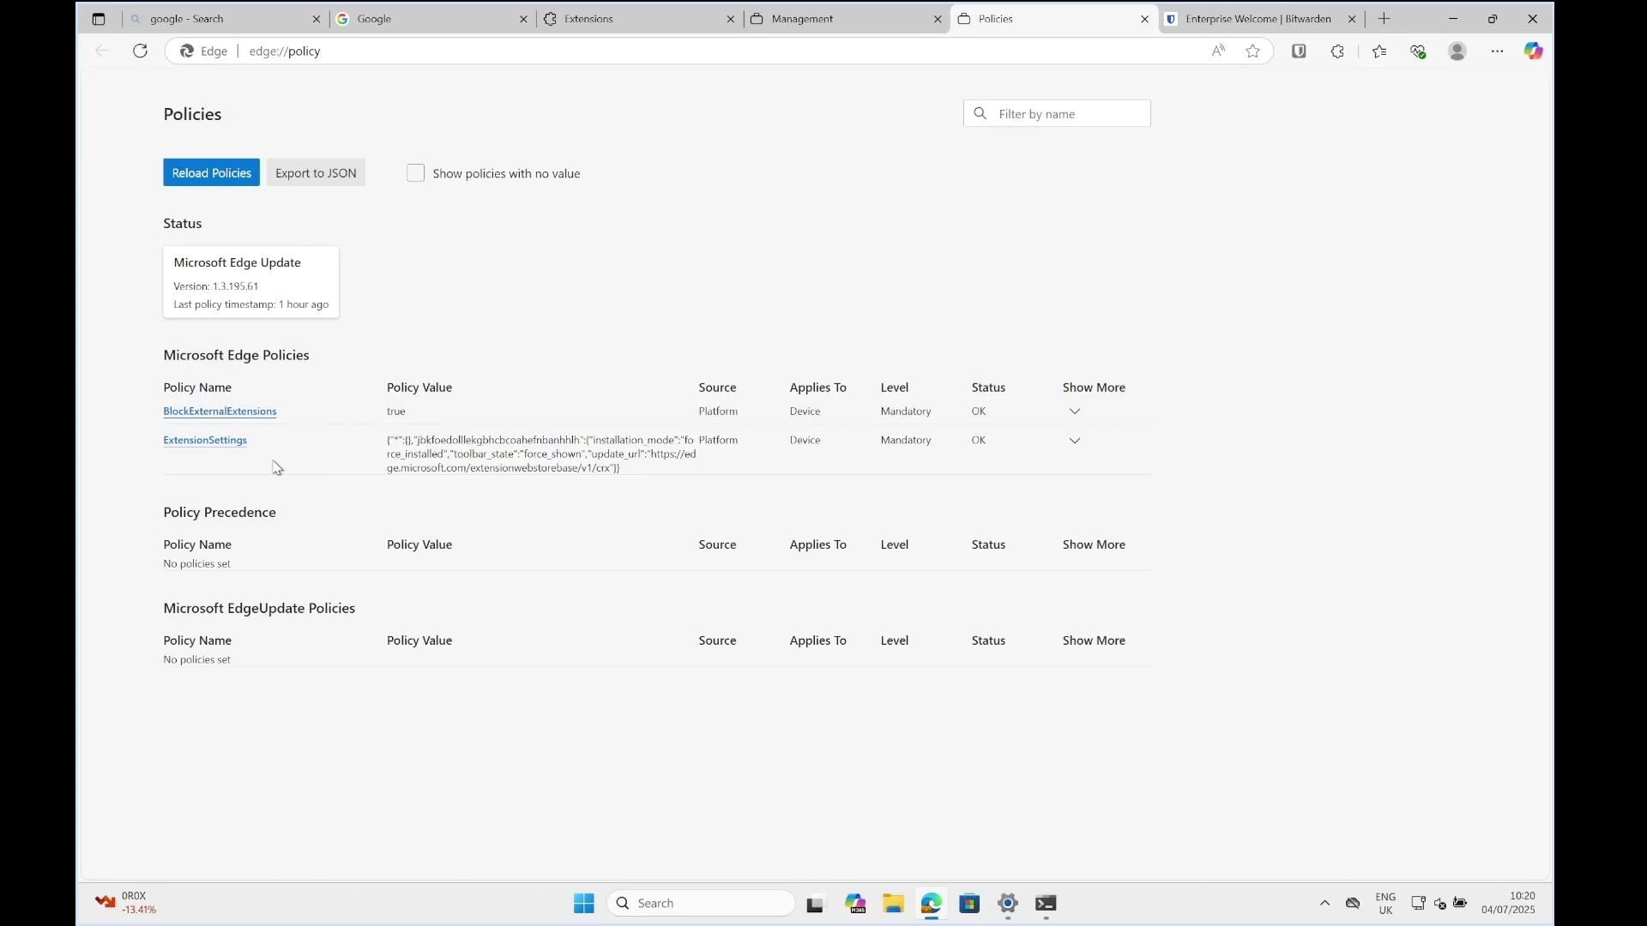
click(837, 17)
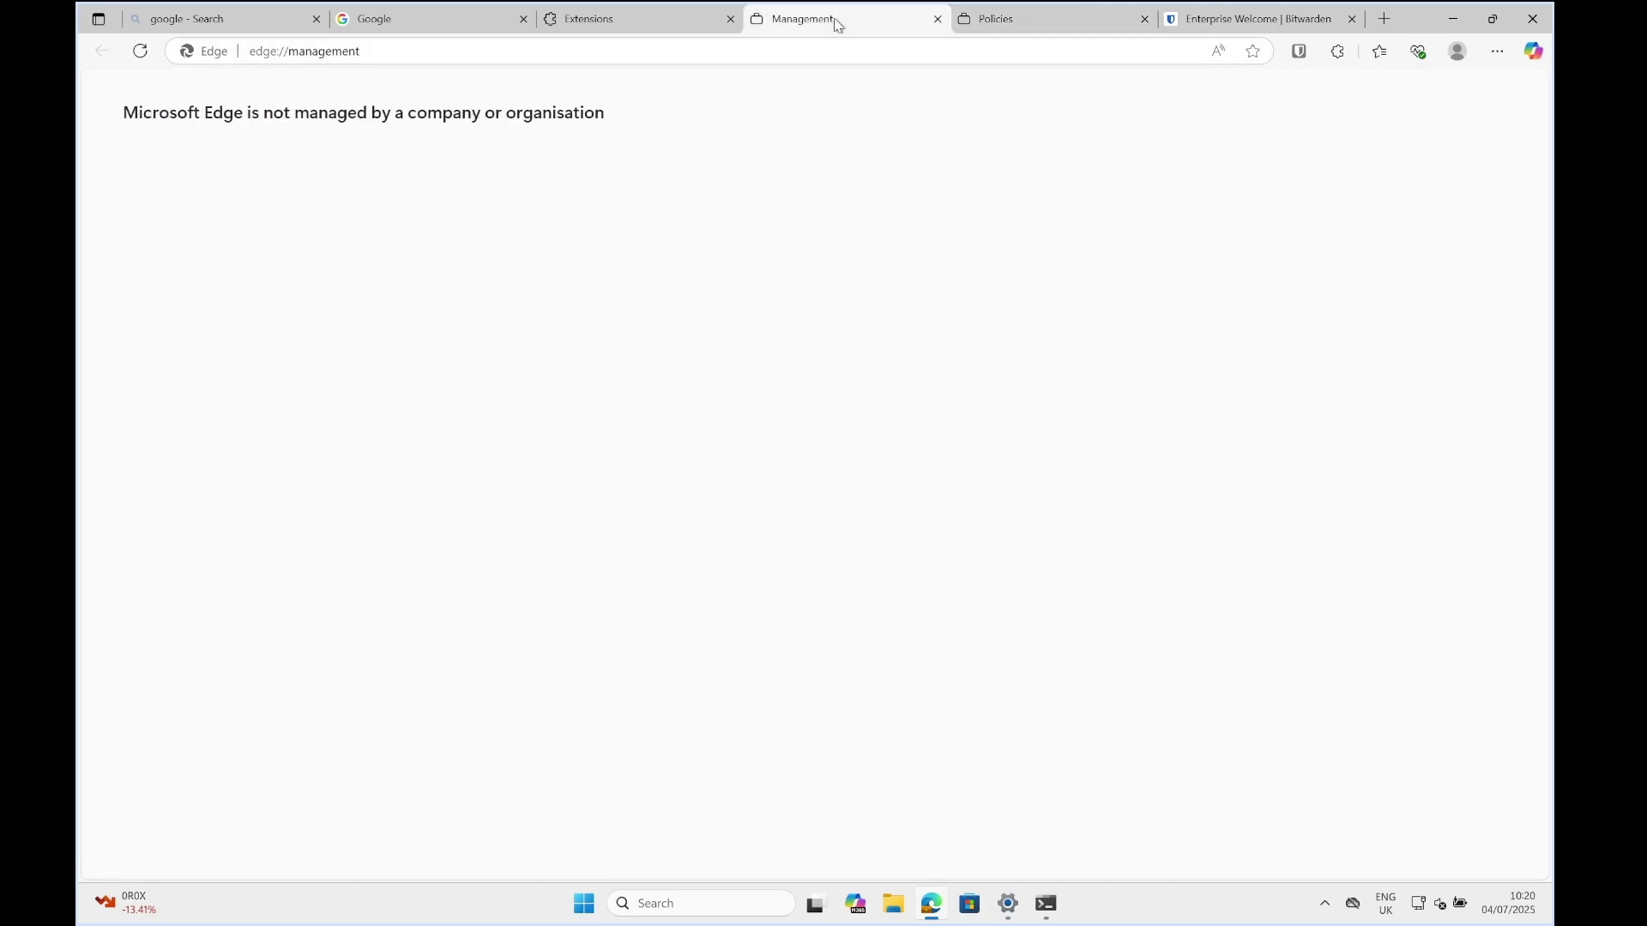
click(139, 51)
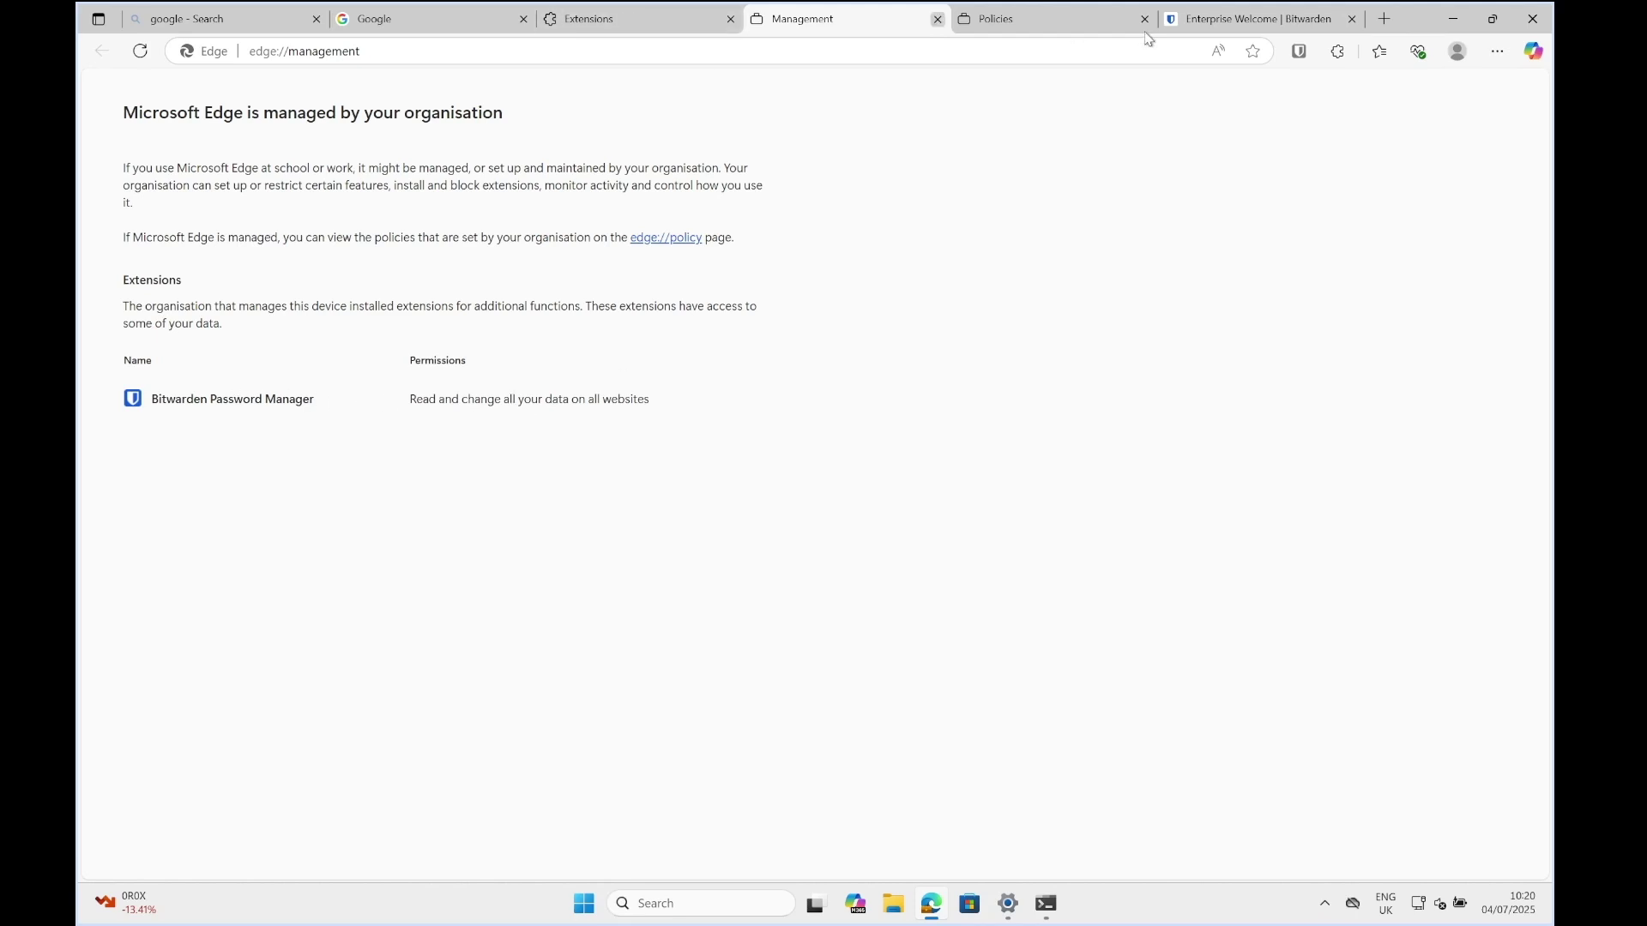
click(1254, 25)
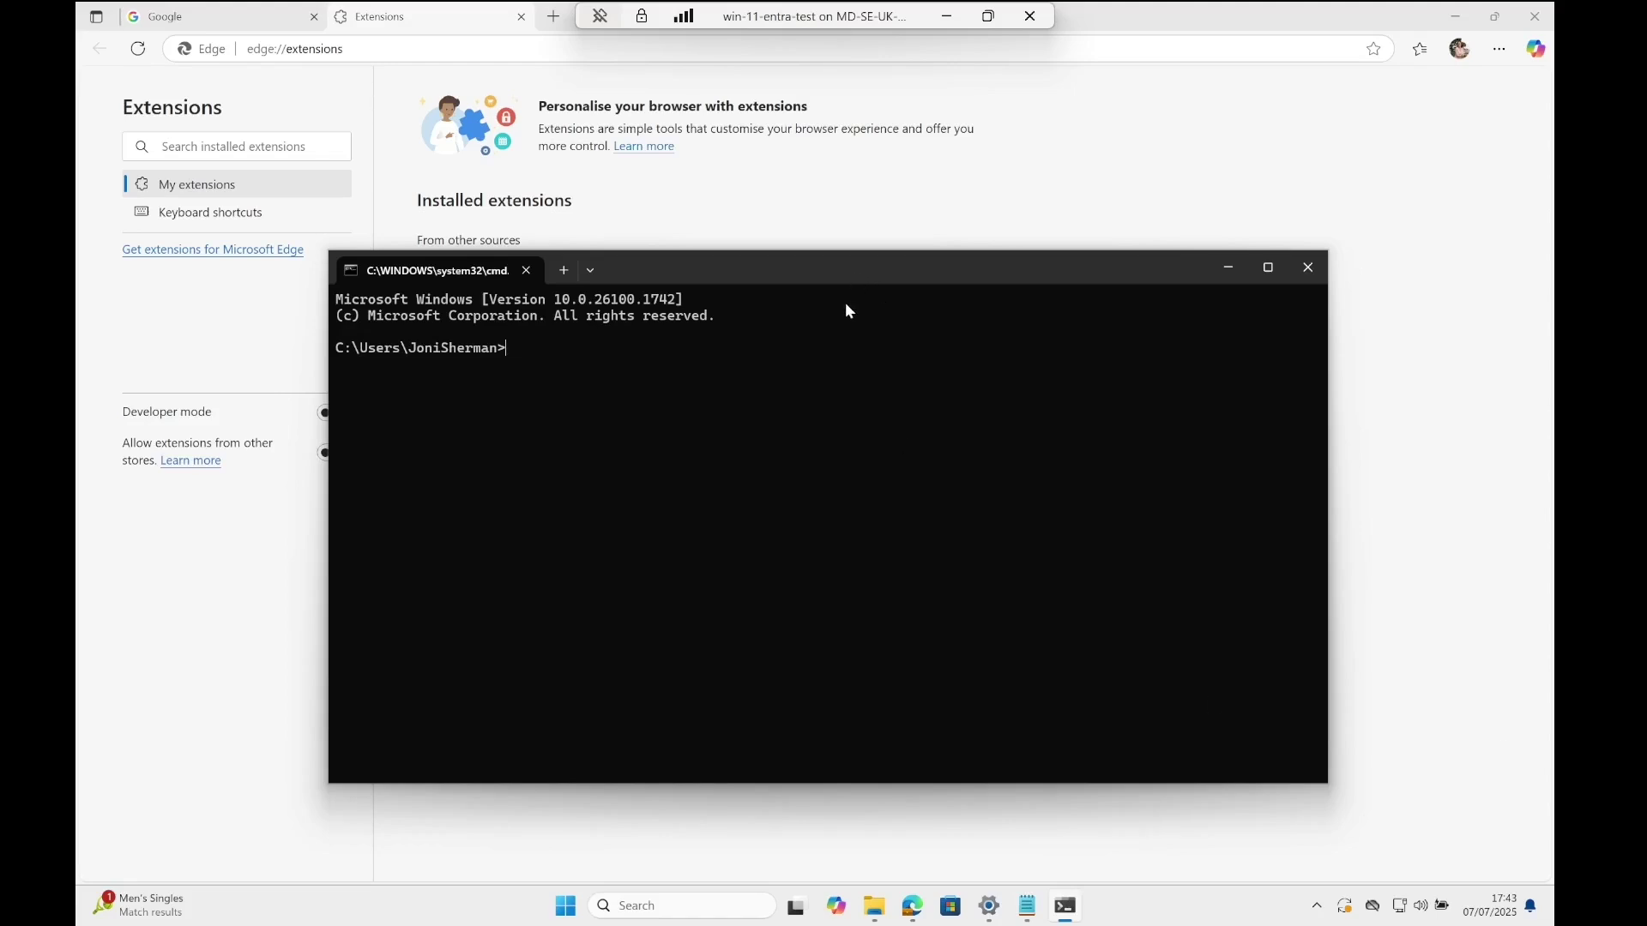
Move the Command Prompt aside in the win-11-entra-test virtual machine and switch to the Intune admin center on the host.
drag(861, 279, 826, 248)
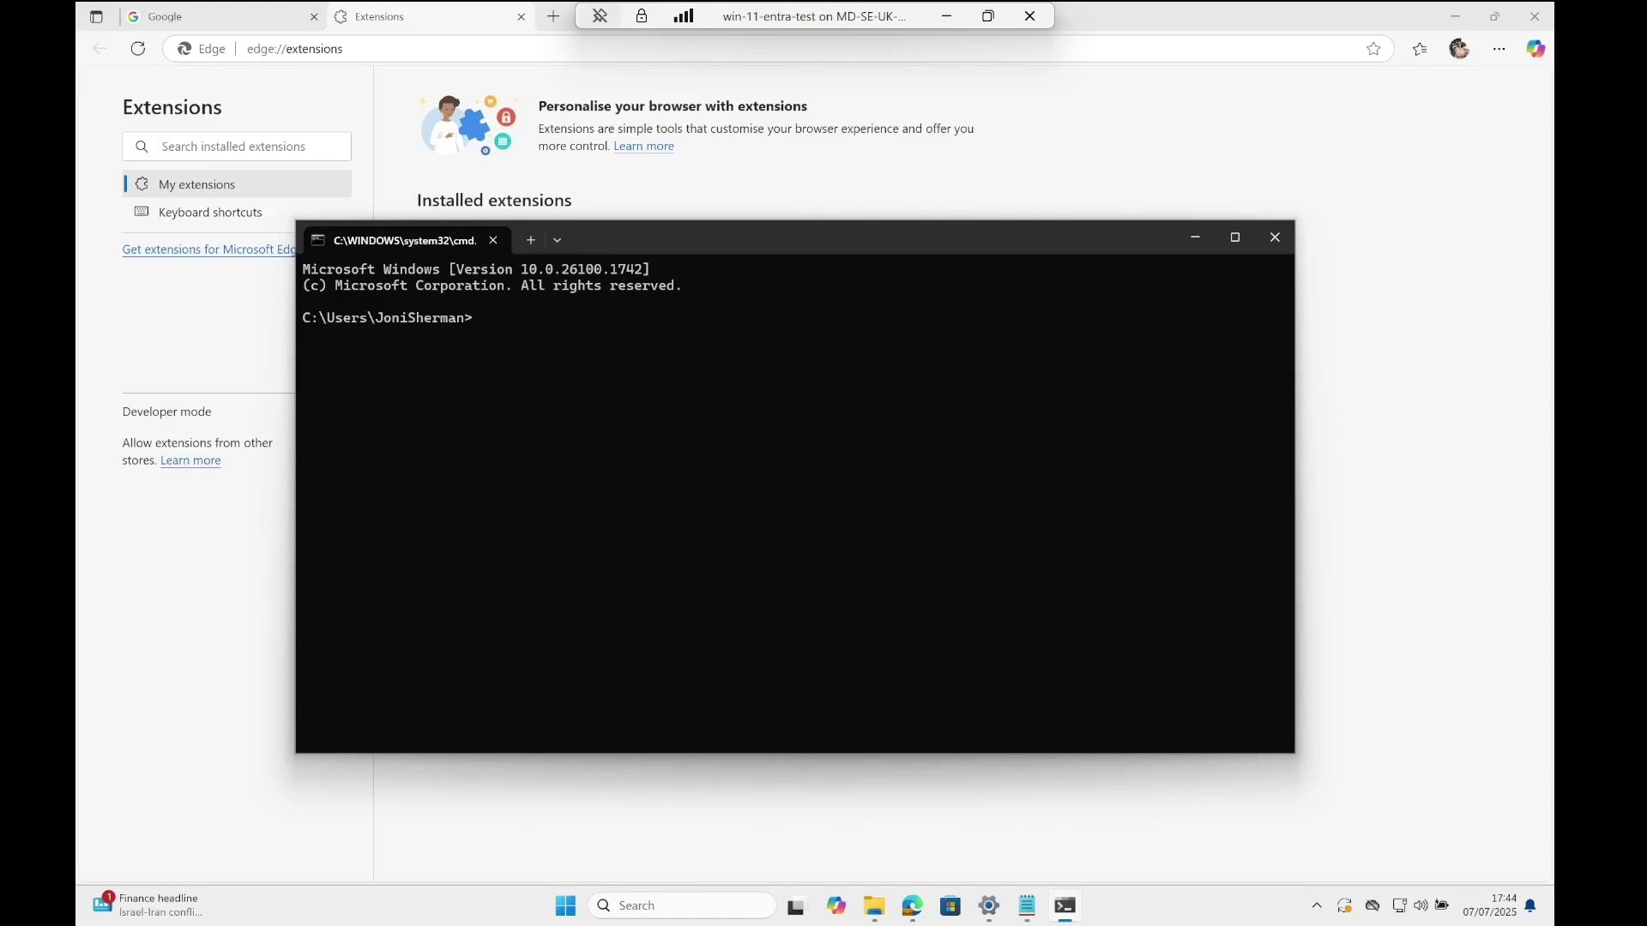
drag(1554, 232, 959, 141)
click(1212, 144)
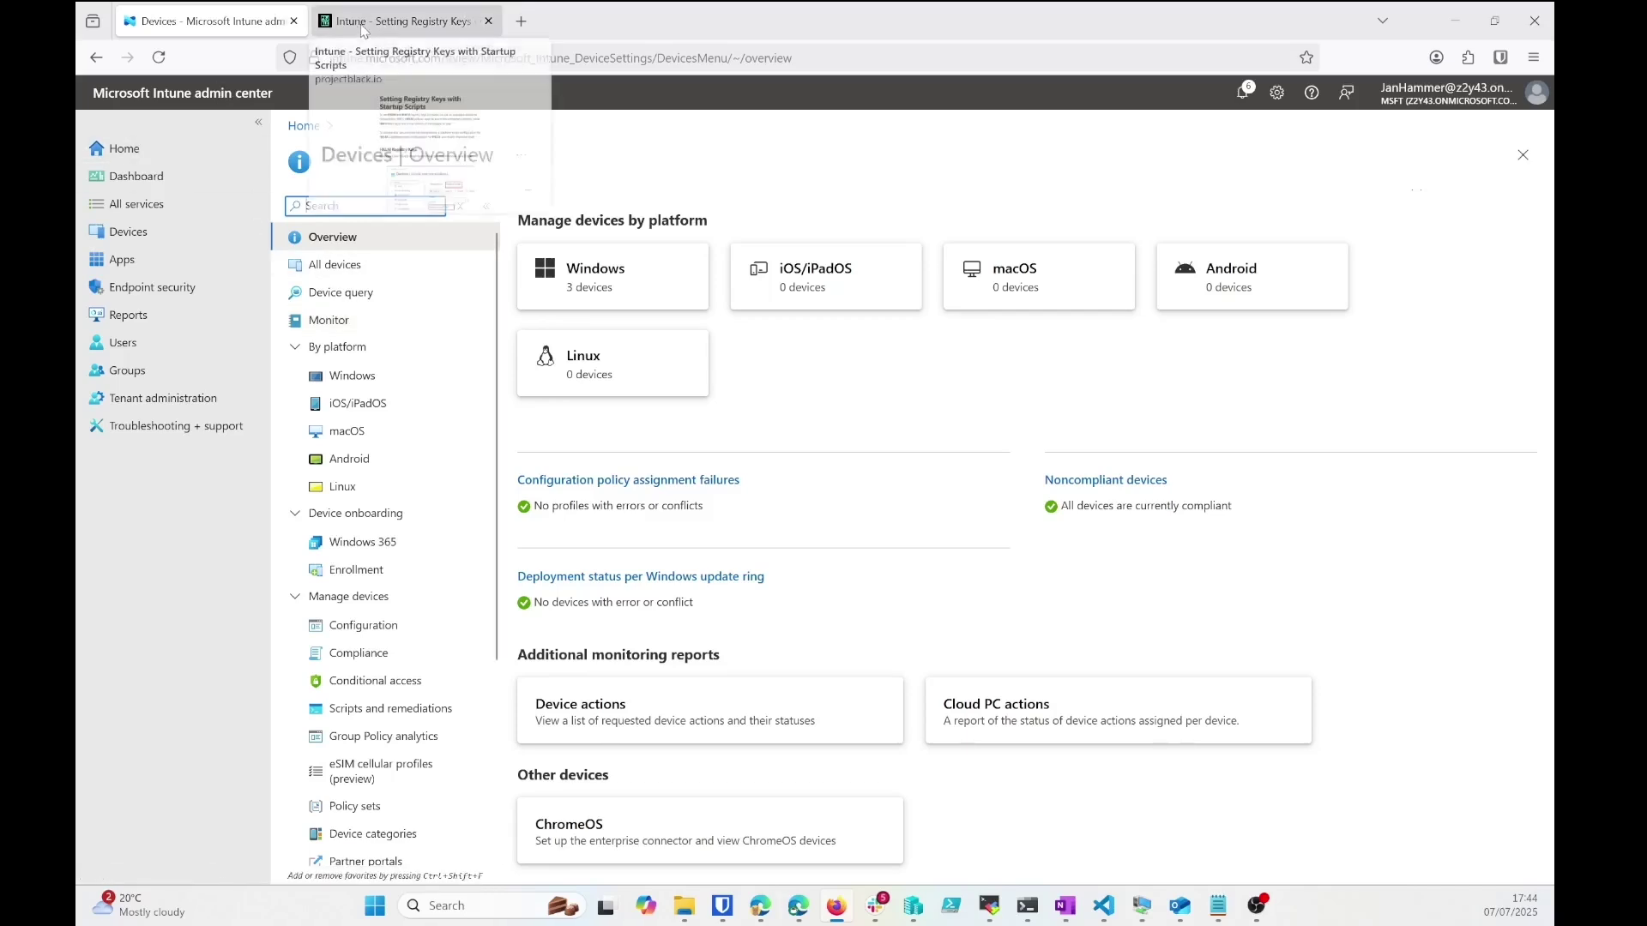
Look through the Project Black article on setting Intune registry keys with startup scripts and open the raw Set-Hardening-Keys.ps1 script.
click(399, 21)
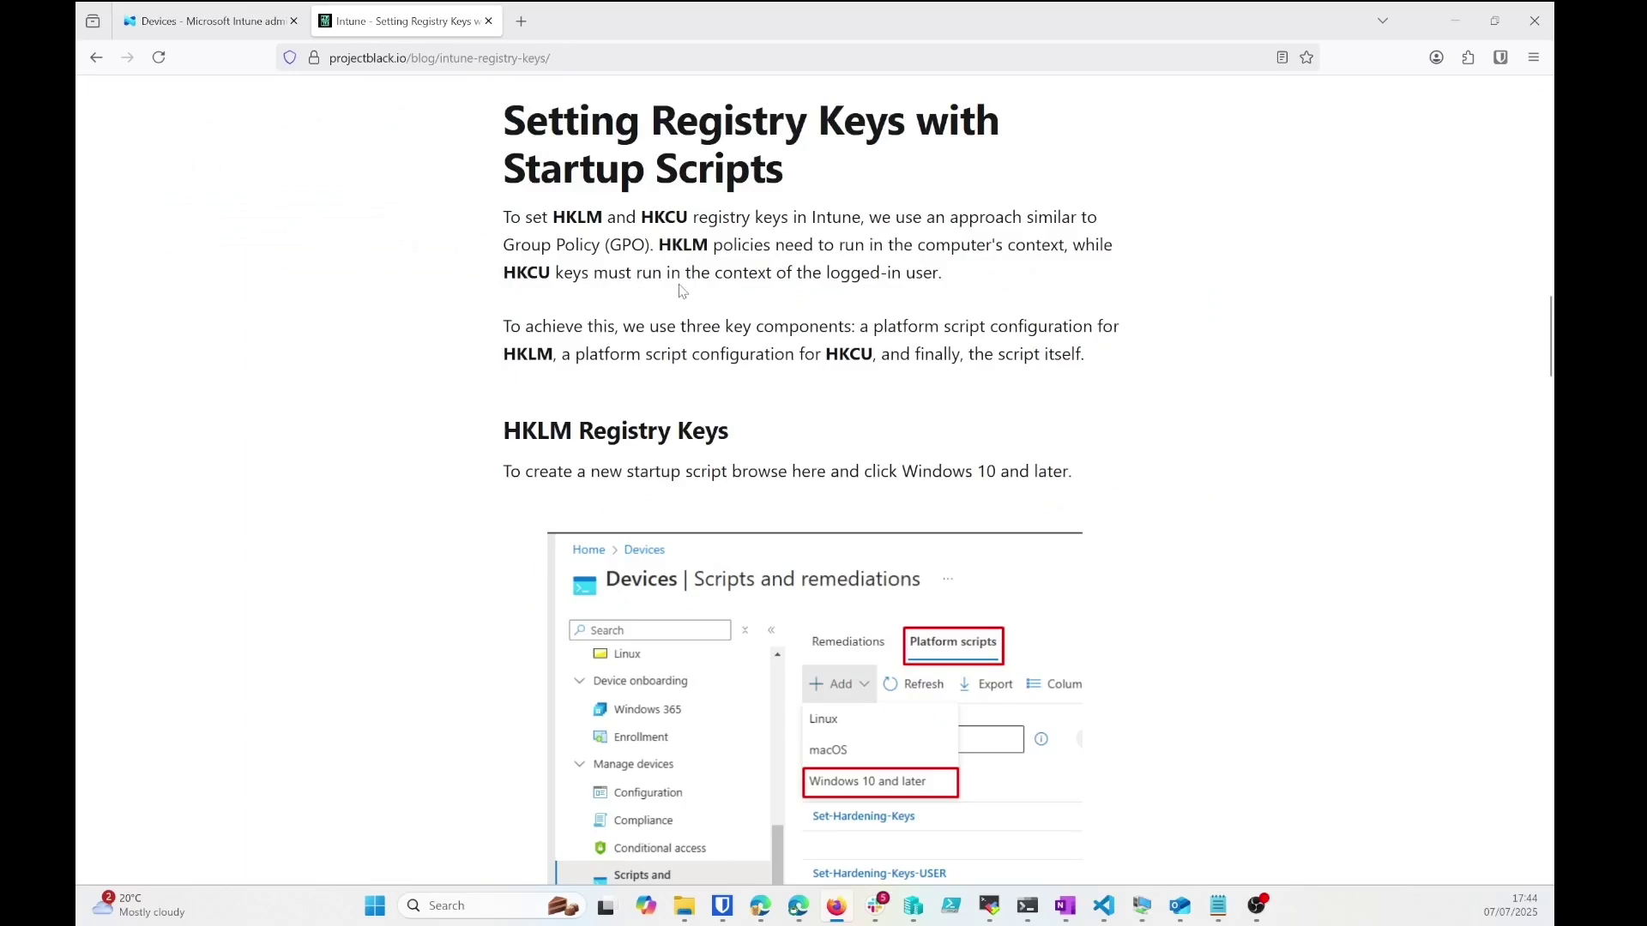
scroll(682, 283, down, 8)
scroll(680, 285, down, 20)
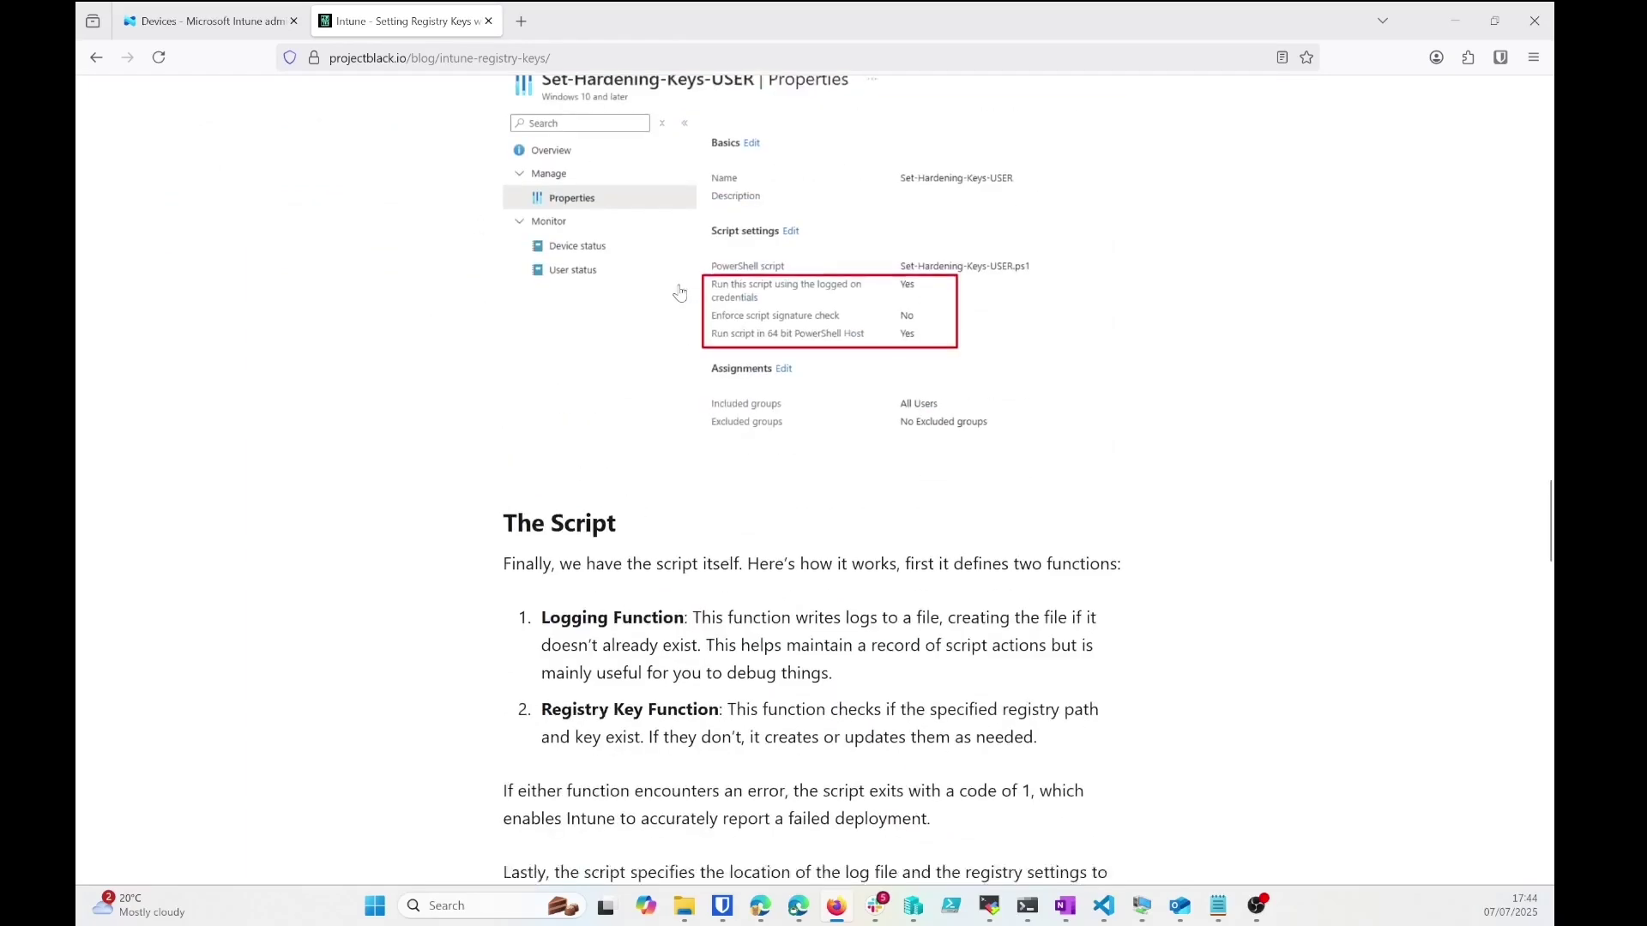
scroll(680, 285, down, 7)
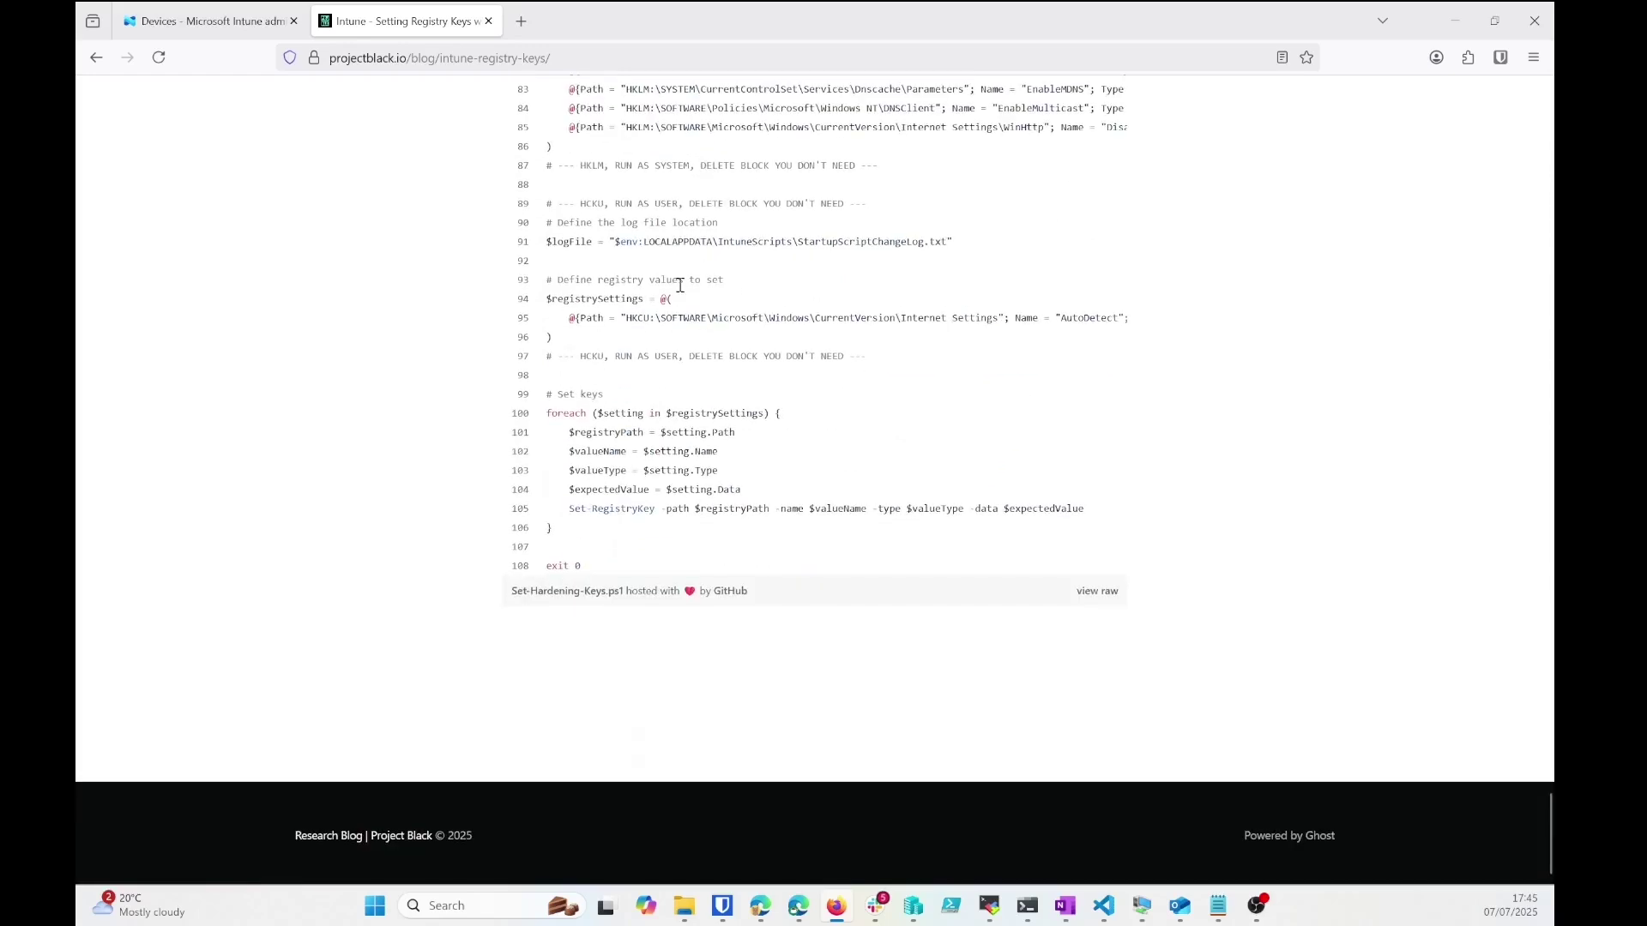
scroll(681, 285, up, 3)
scroll(681, 285, down, 4)
click(1097, 592)
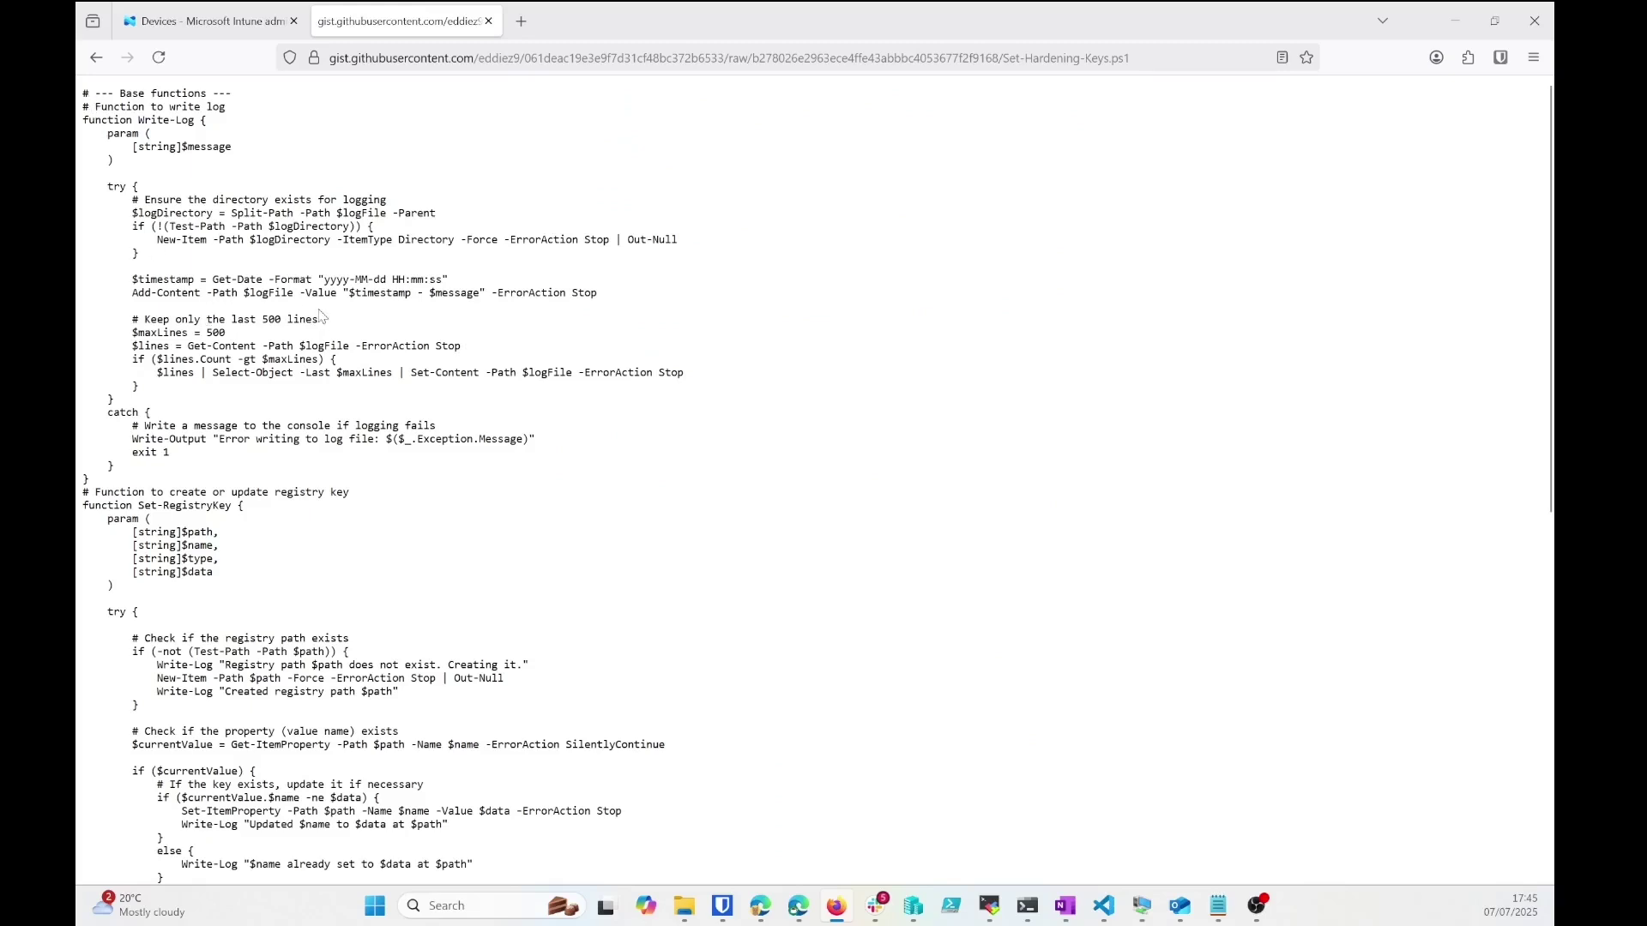
Examine the script's logging and registry functions and highlight the HKLM entries in its $registrySettings block.
scroll(319, 317, down, 3)
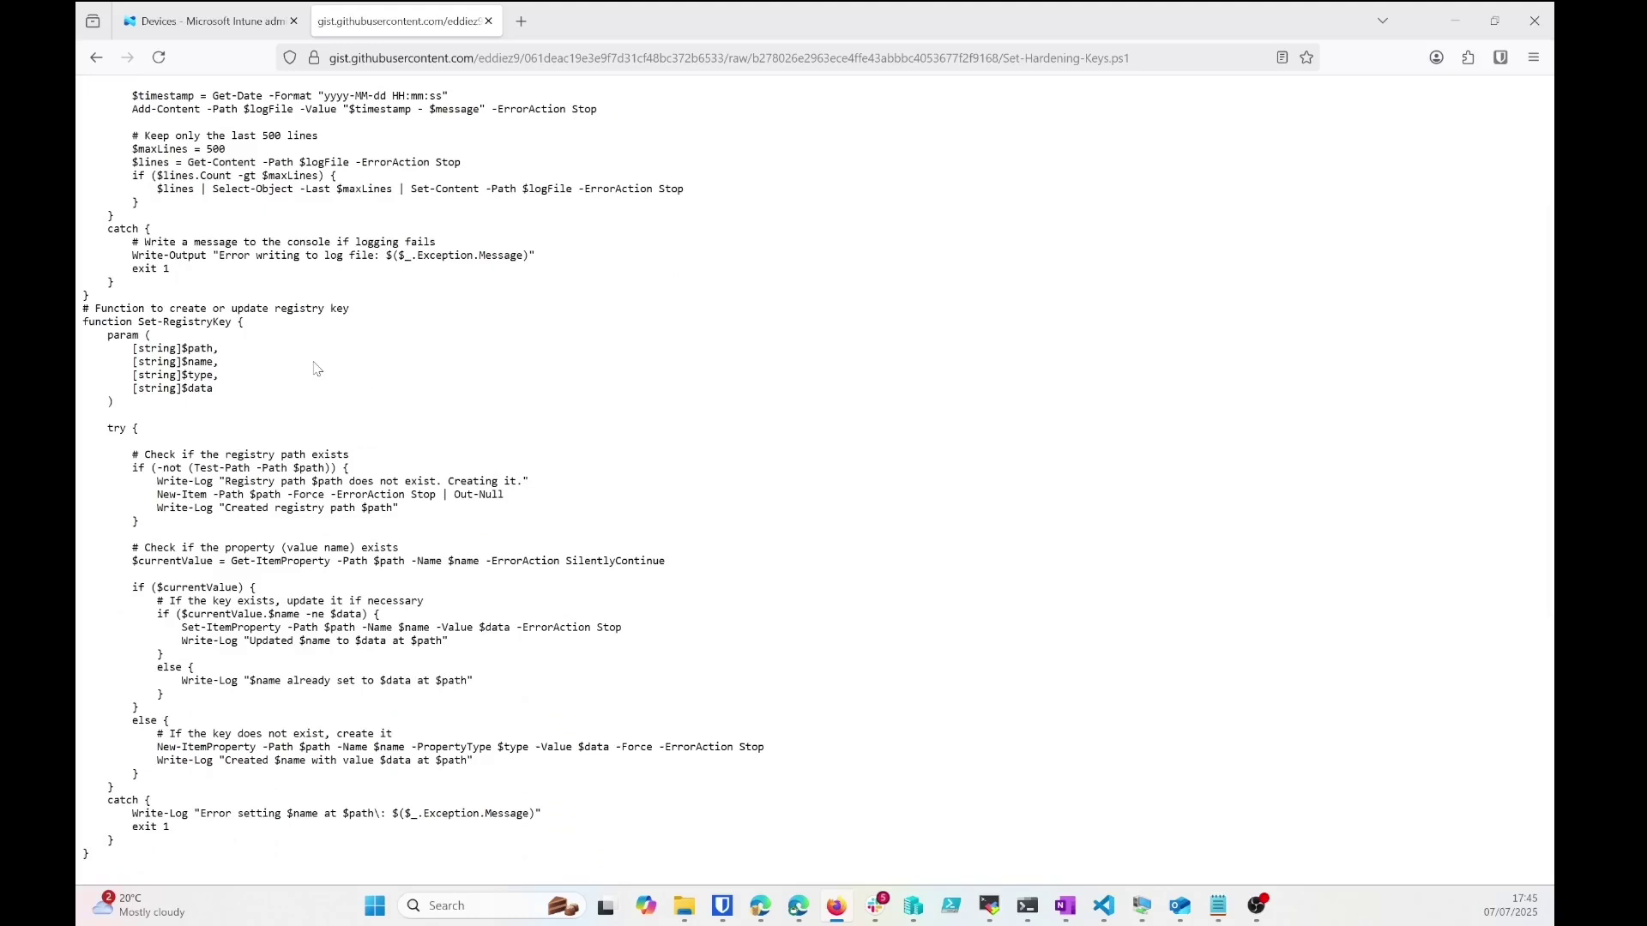
scroll(317, 368, down, 6)
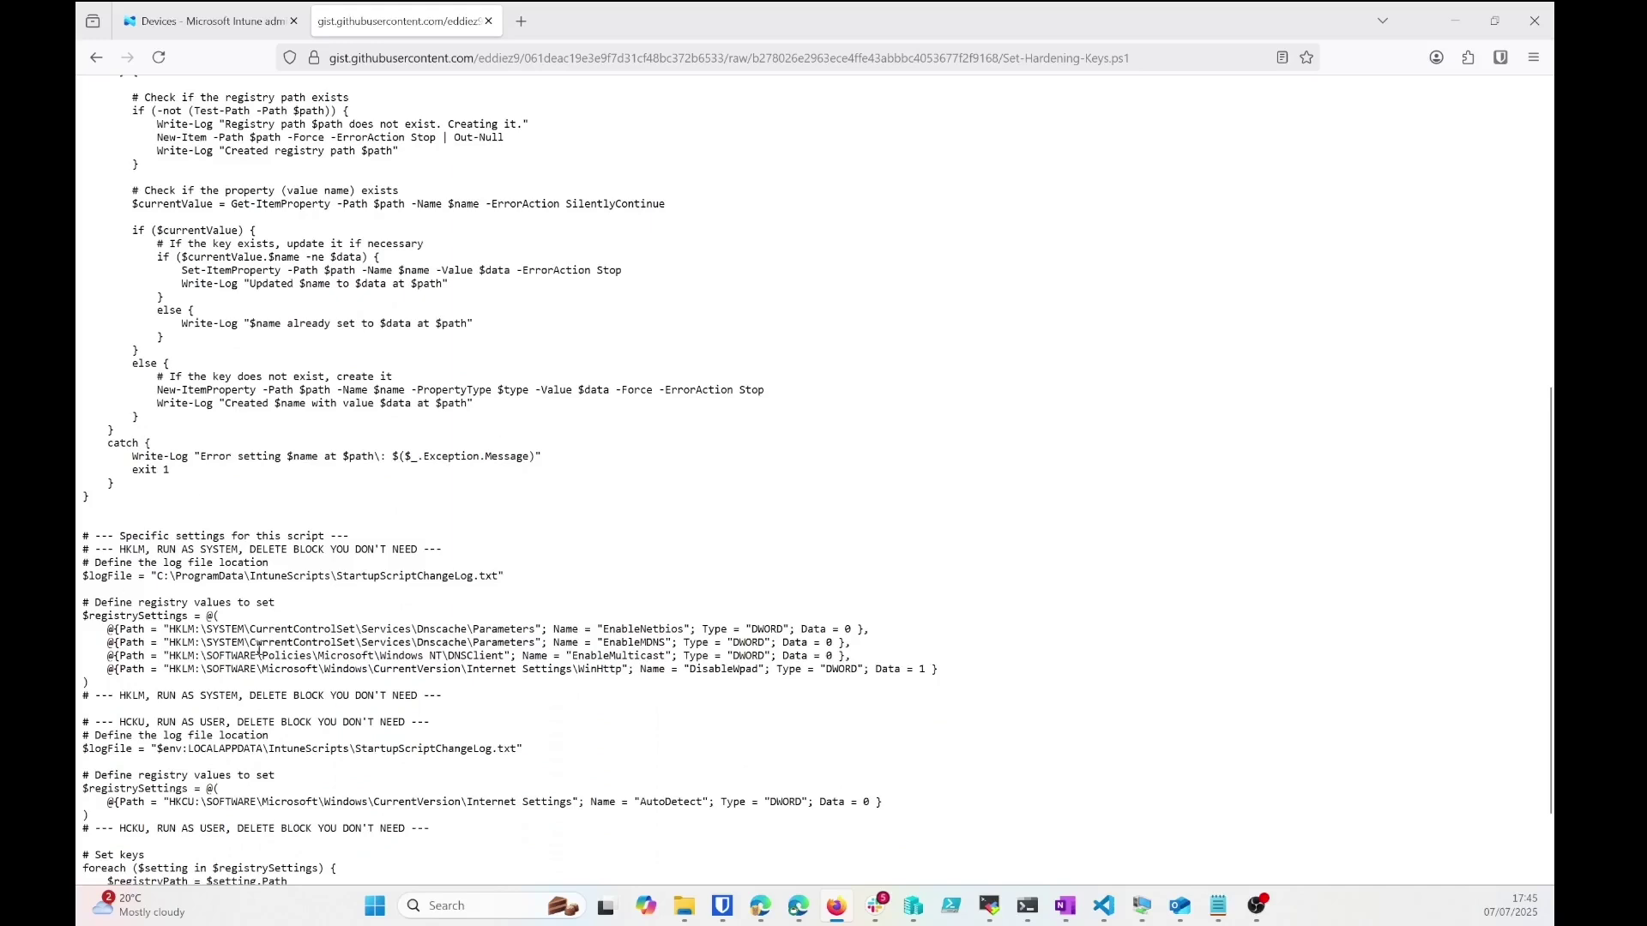
drag(955, 676, 90, 634)
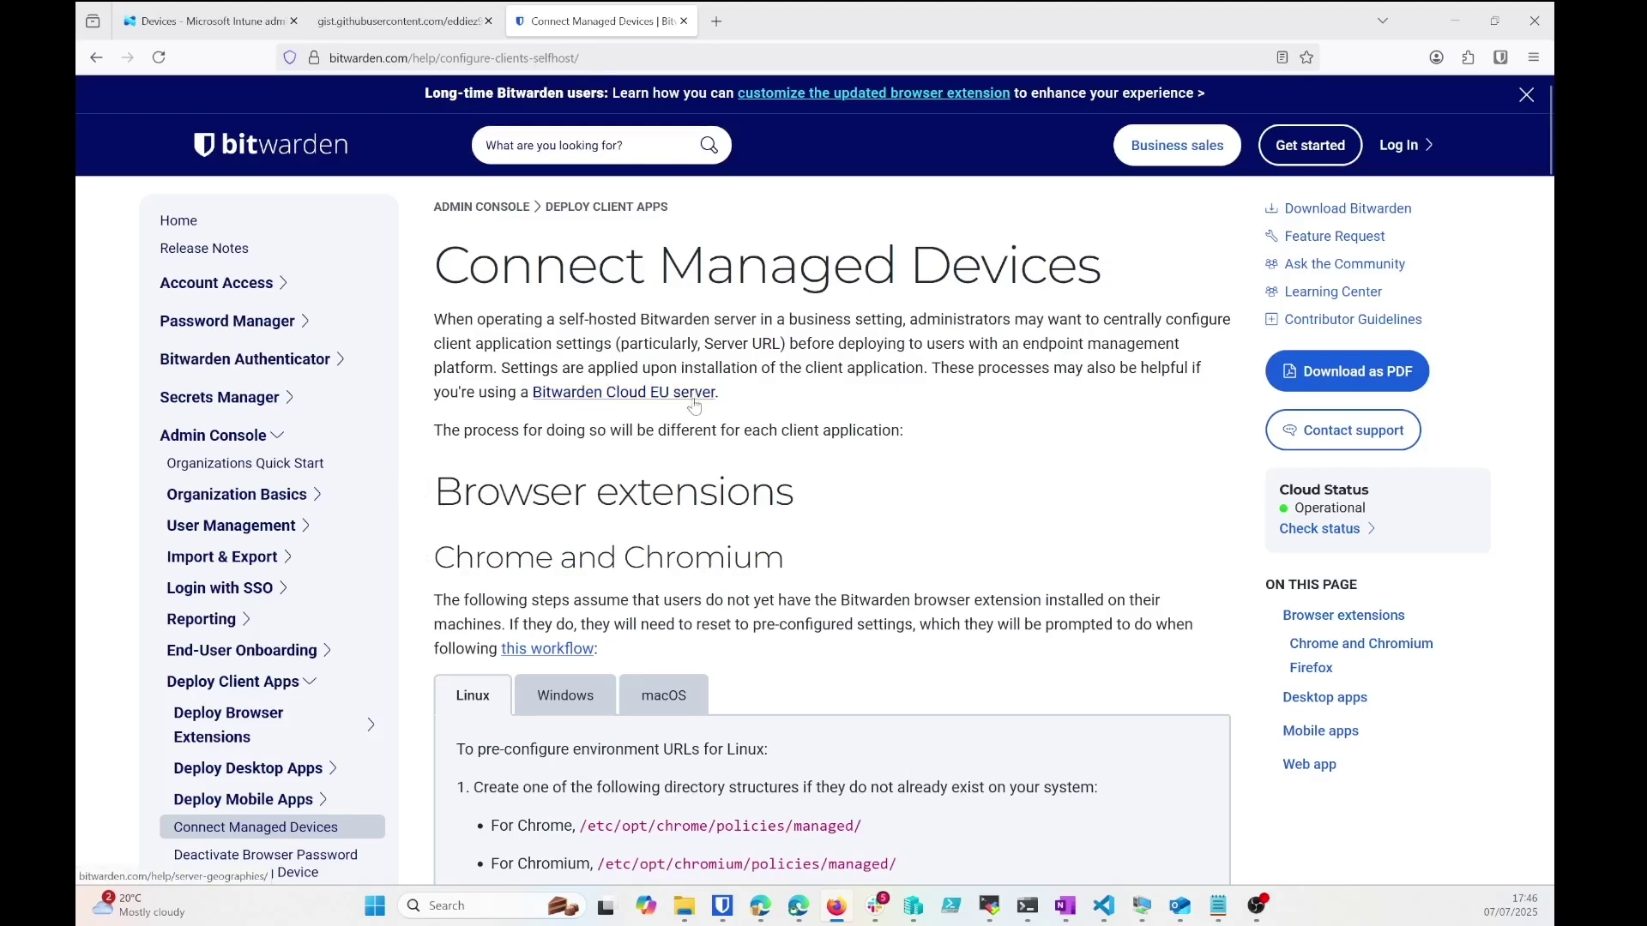
Read the Linux instructions in Bitwarden's Connect Managed Devices article, highlighting the "base" server URL line in the environment JSON.
scroll(839, 495, down, 1)
scroll(839, 495, down, 5)
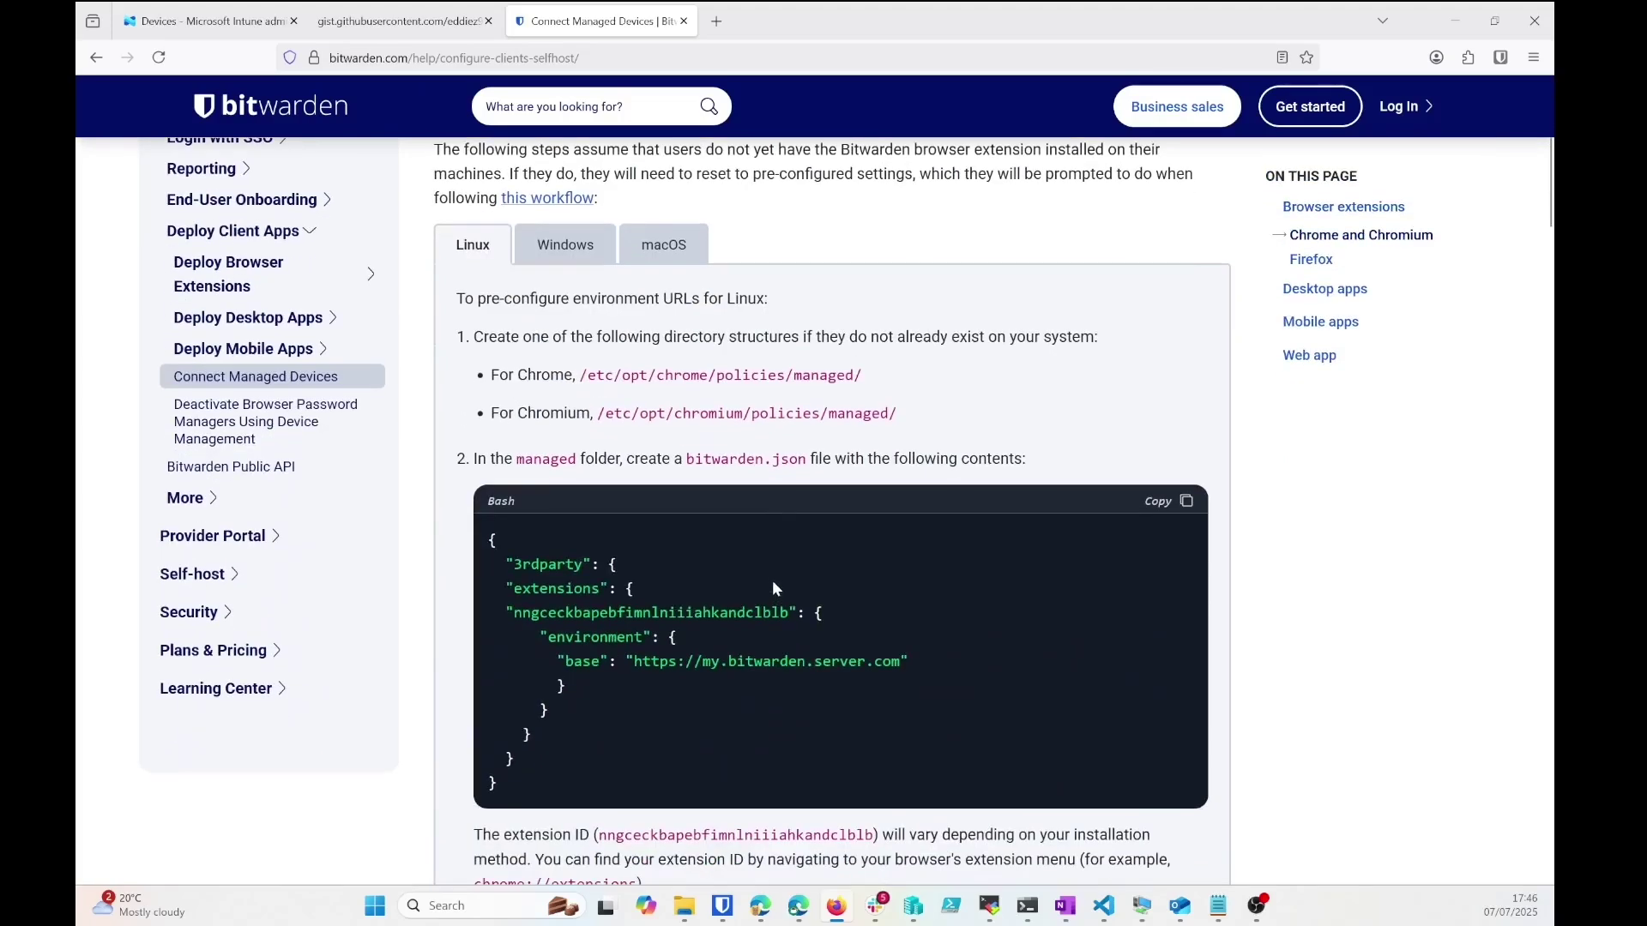
scroll(707, 684, down, 2)
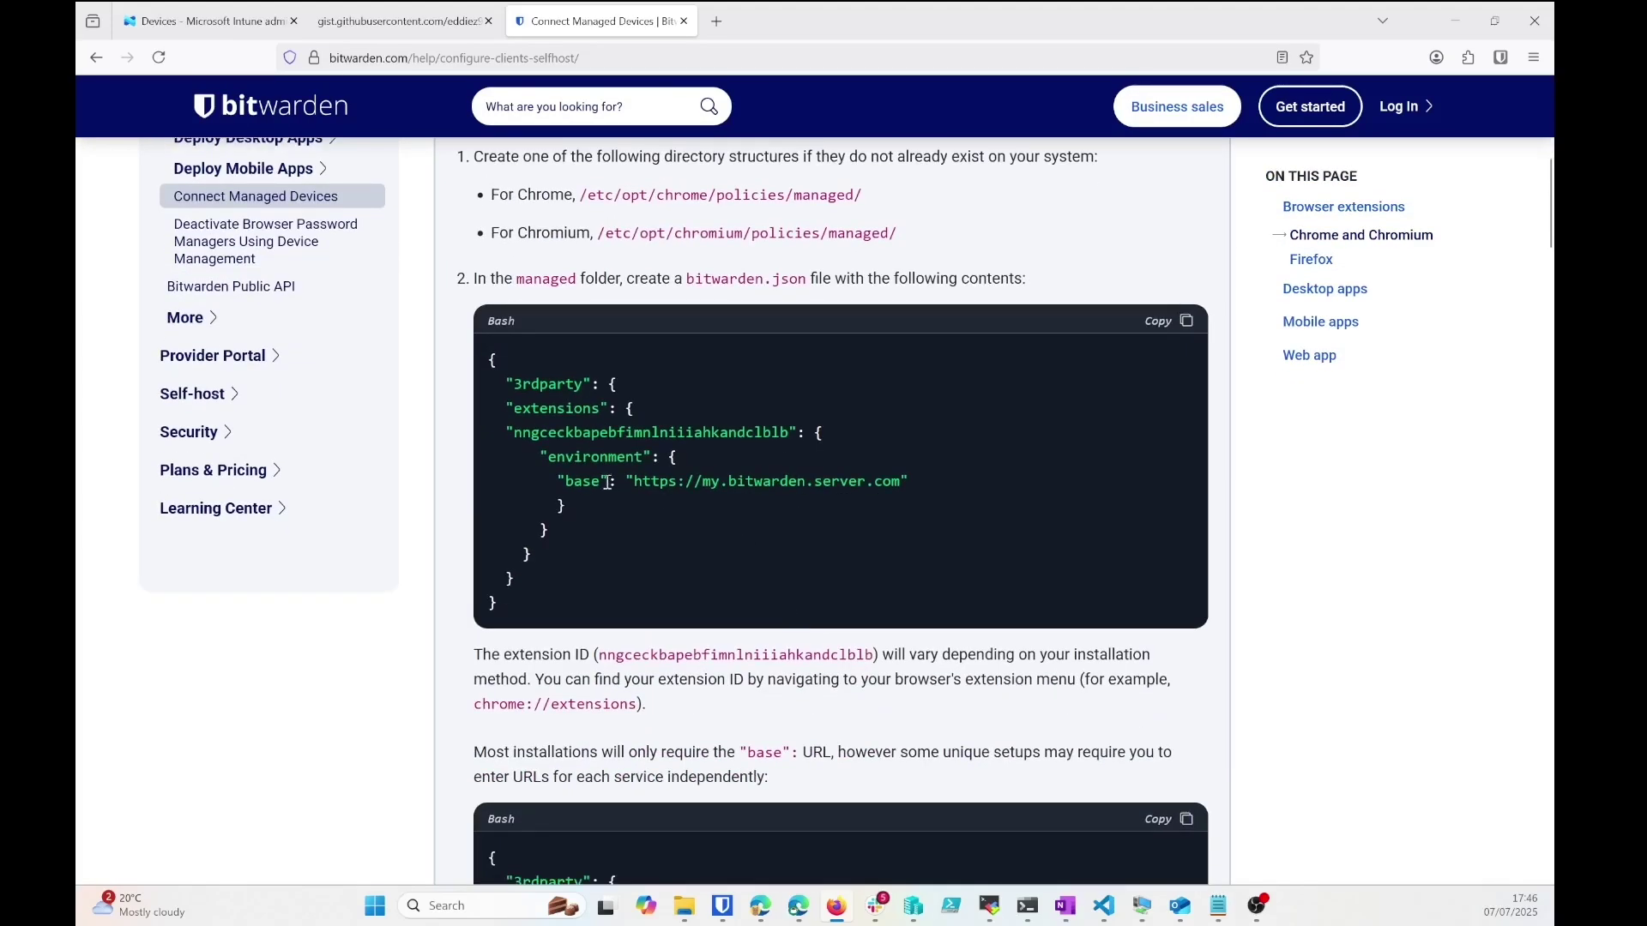
scroll(601, 498, down, 7)
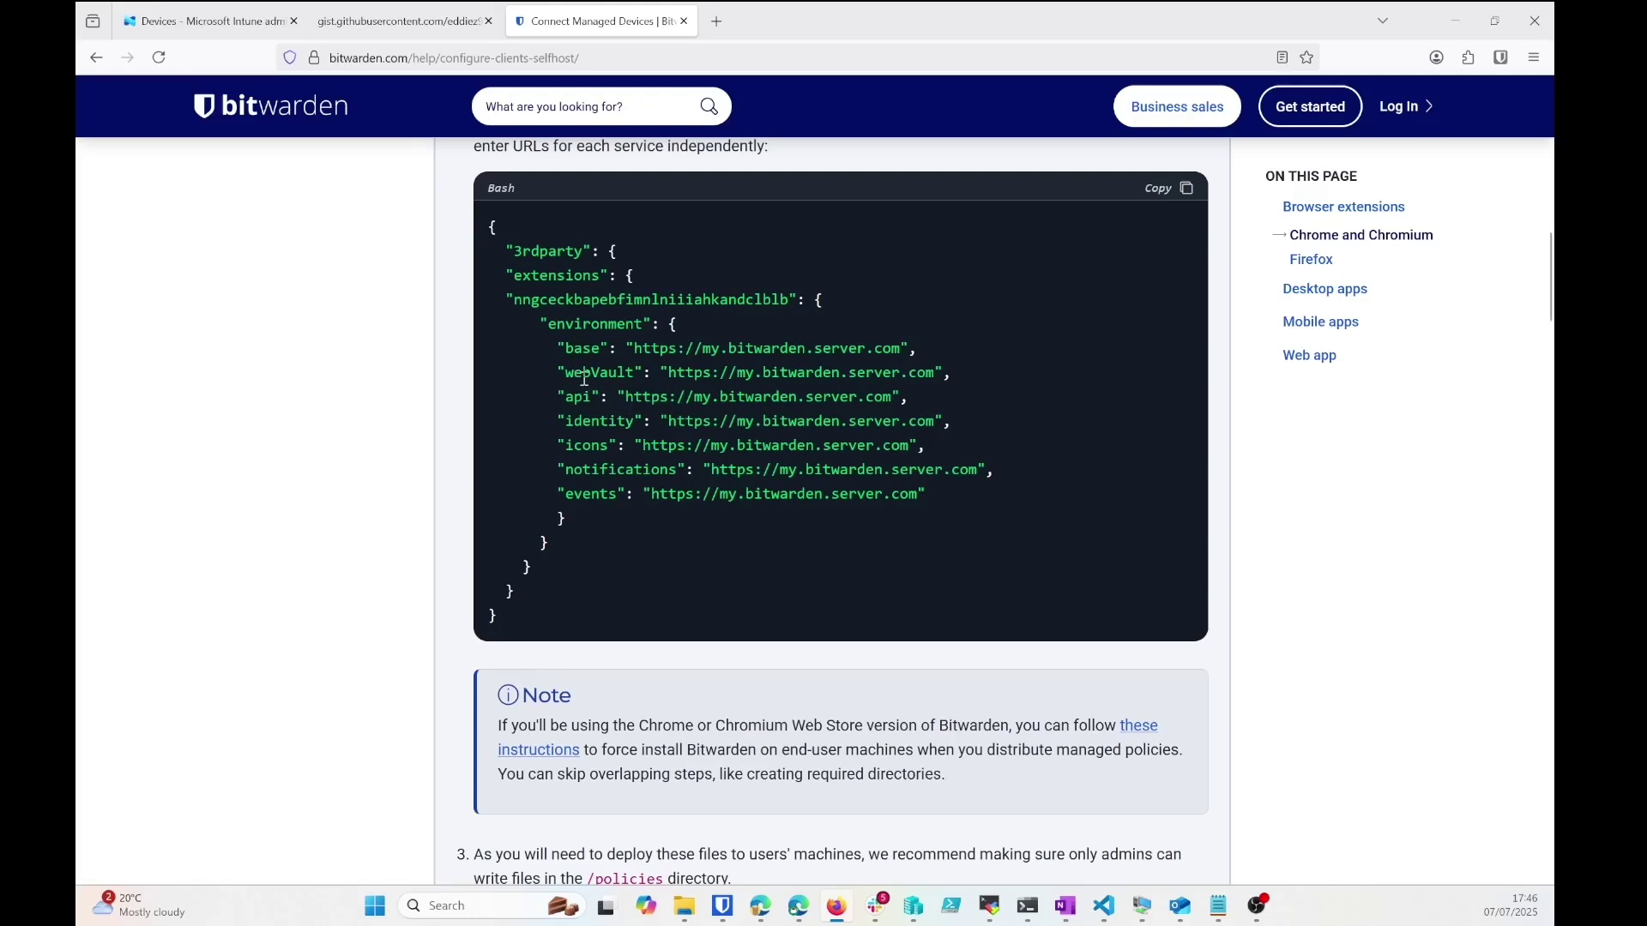
drag(561, 347, 911, 346)
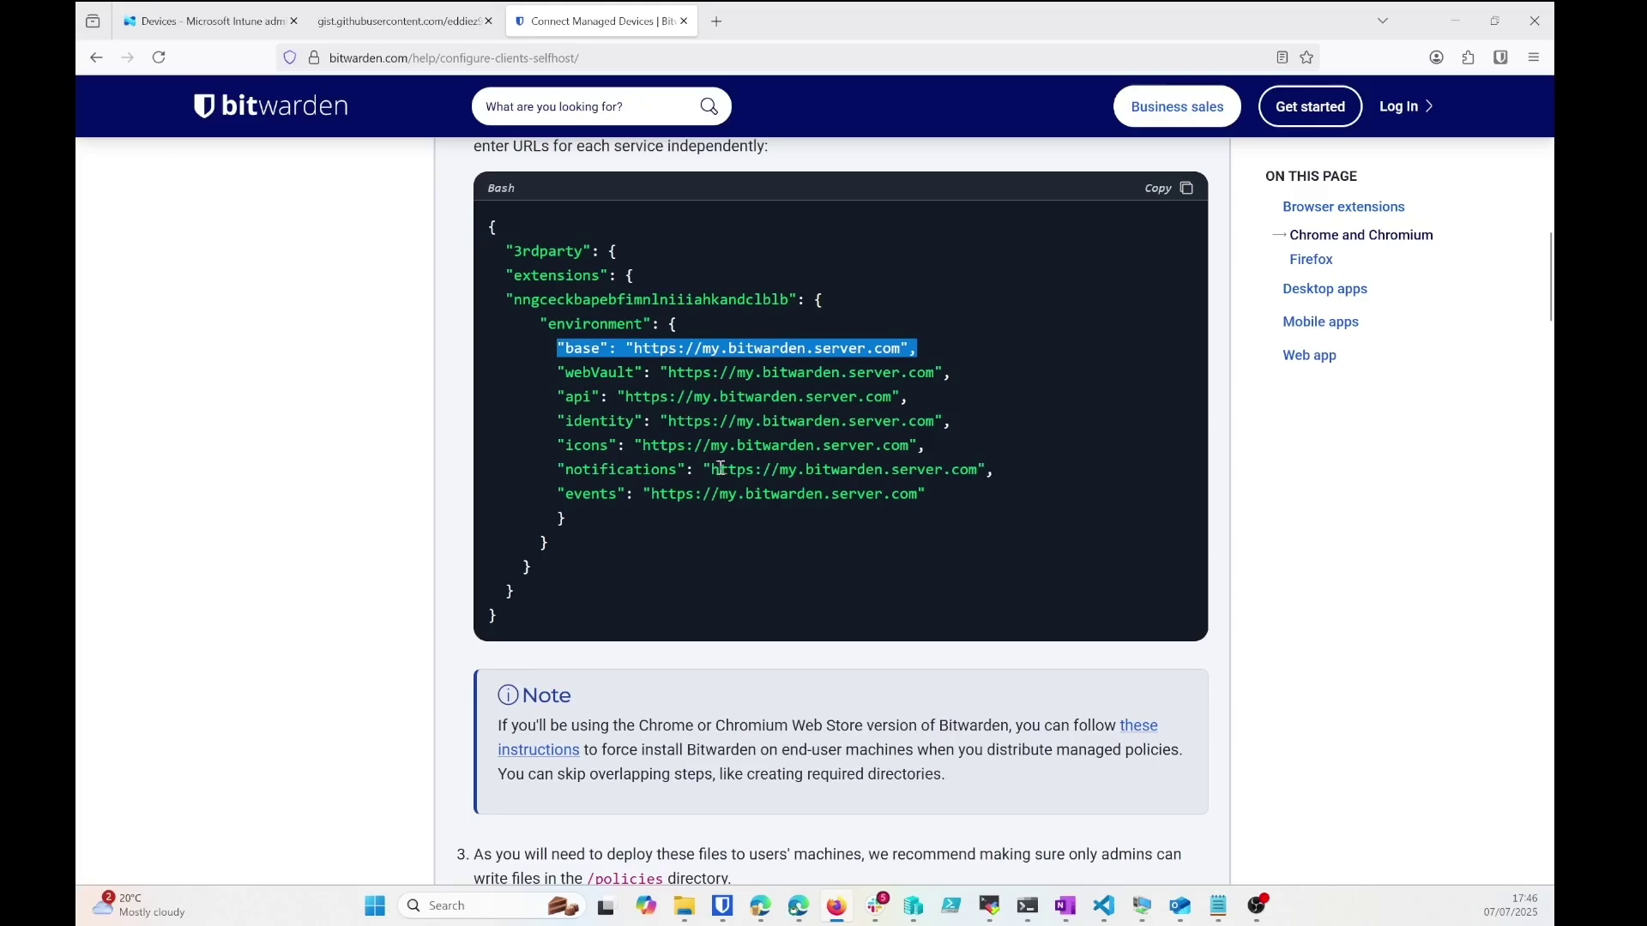
scroll(775, 468, down, 3)
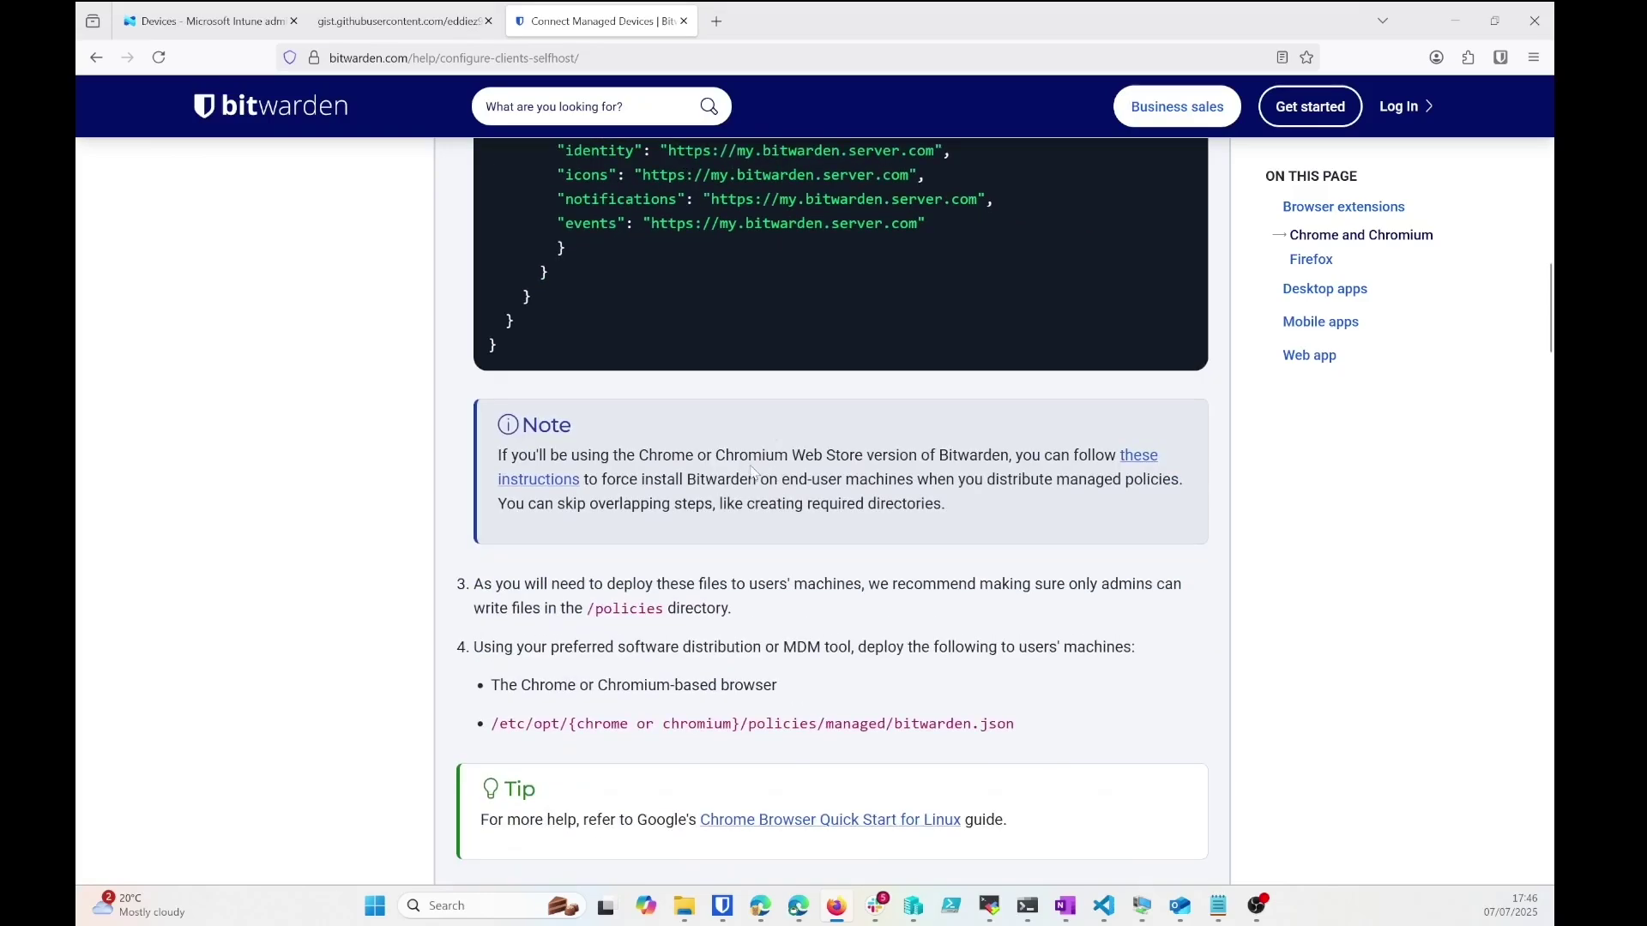
scroll(752, 471, up, 15)
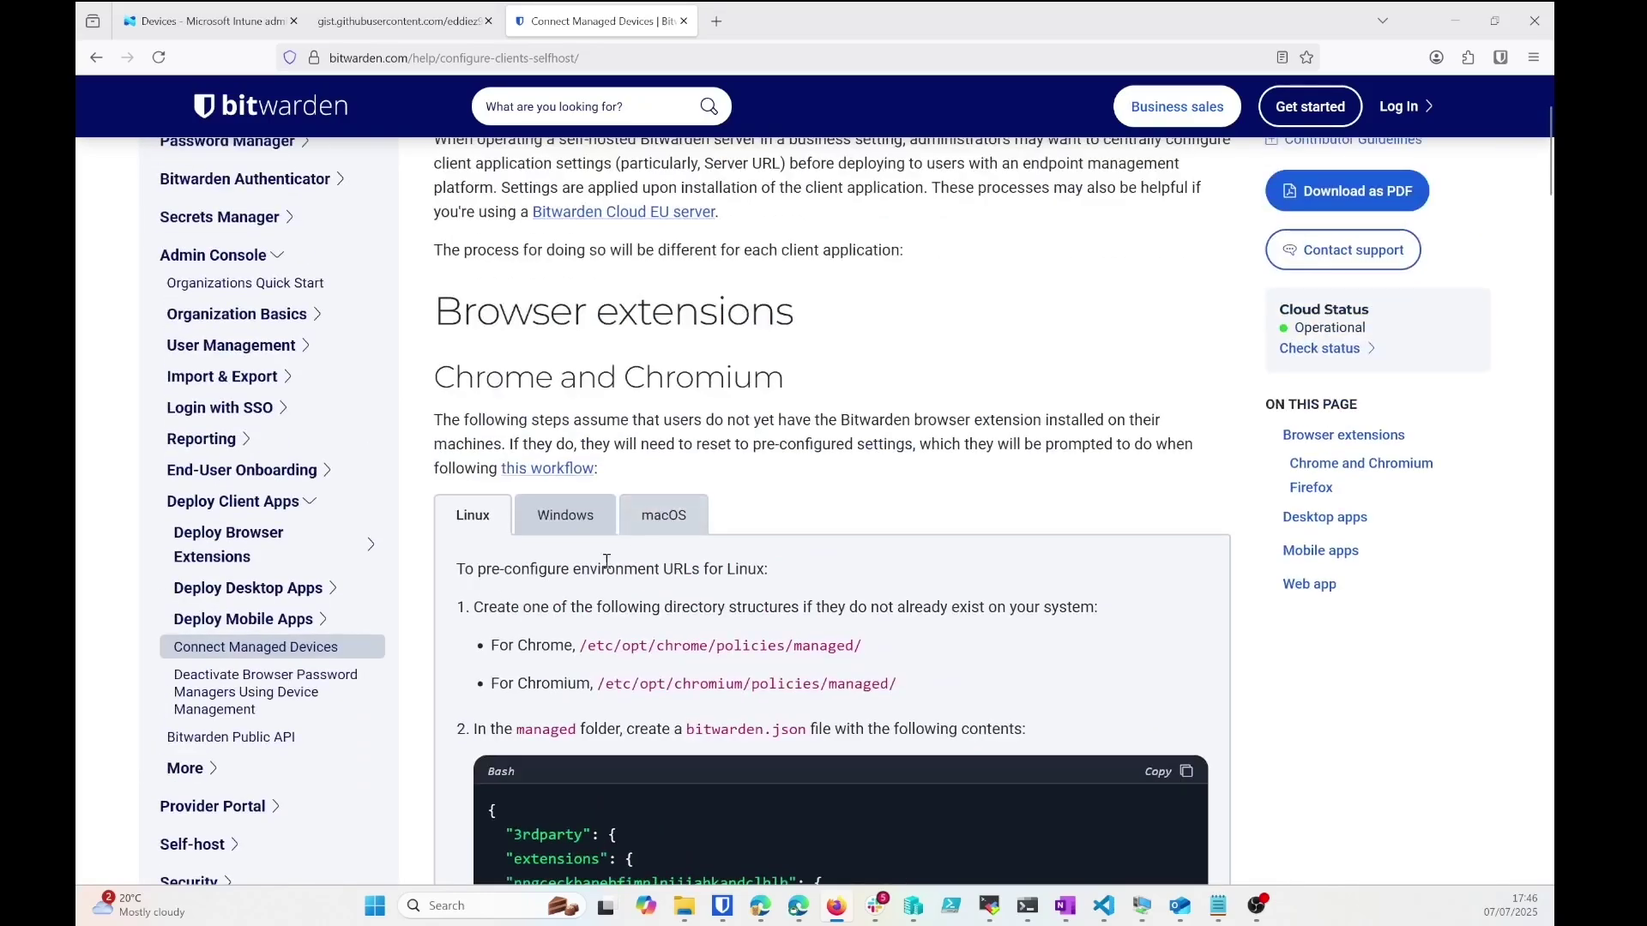
Read the Windows instructions for pre-configuring environment URLs, including the Microsoft Edge registry key path and value properties.
click(564, 516)
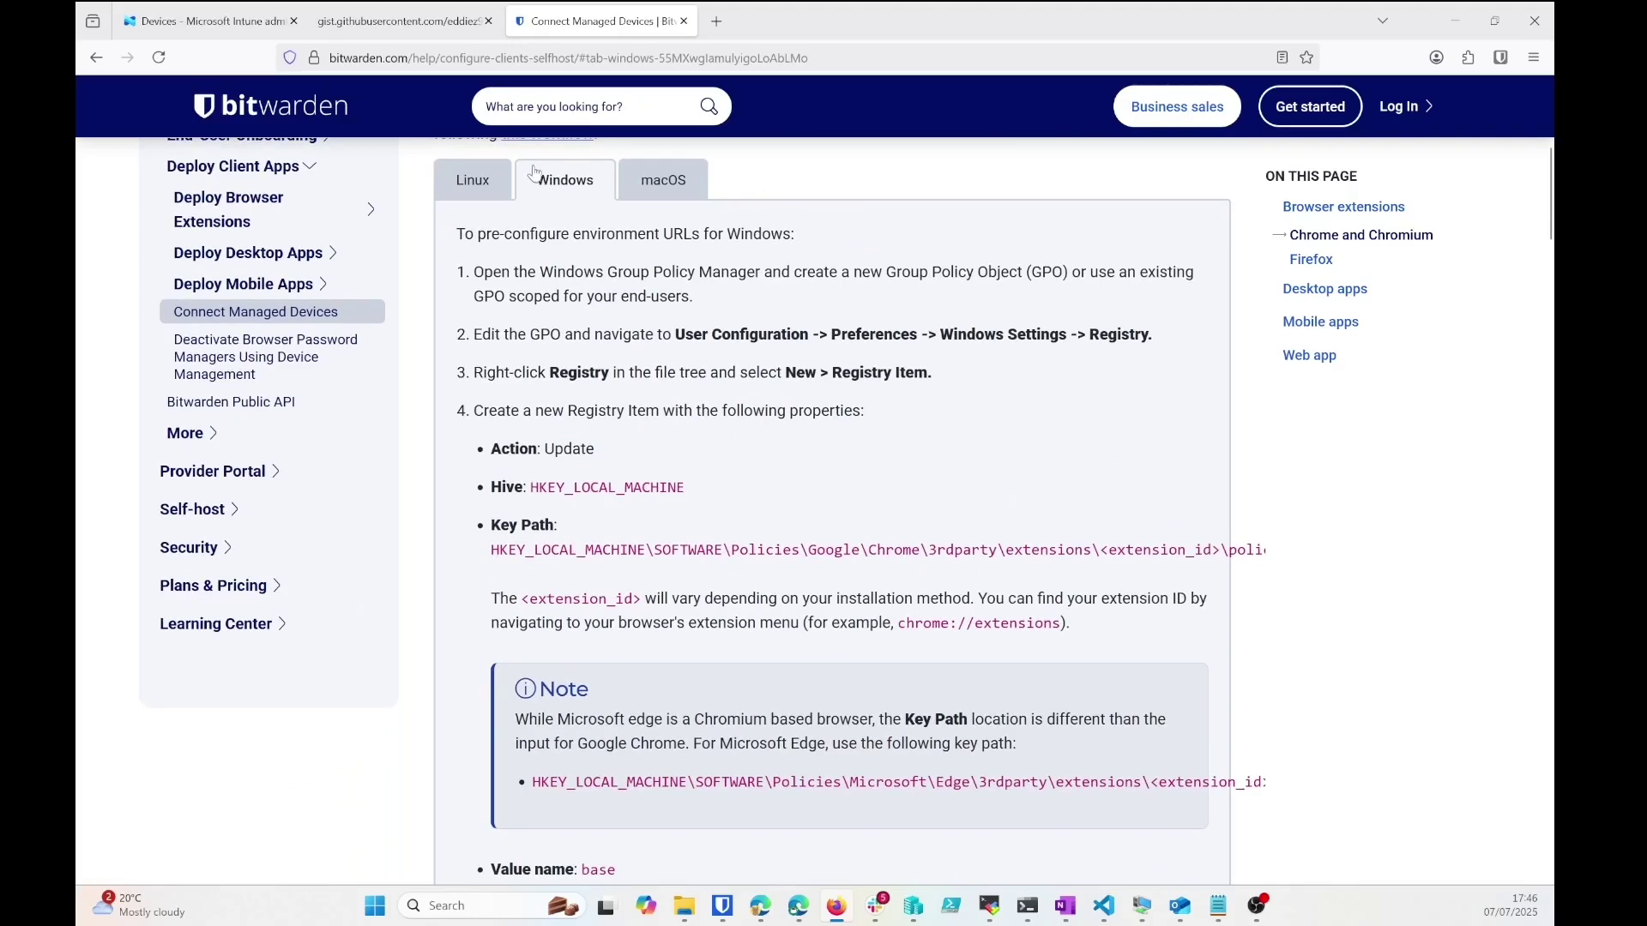
scroll(589, 319, up, 2)
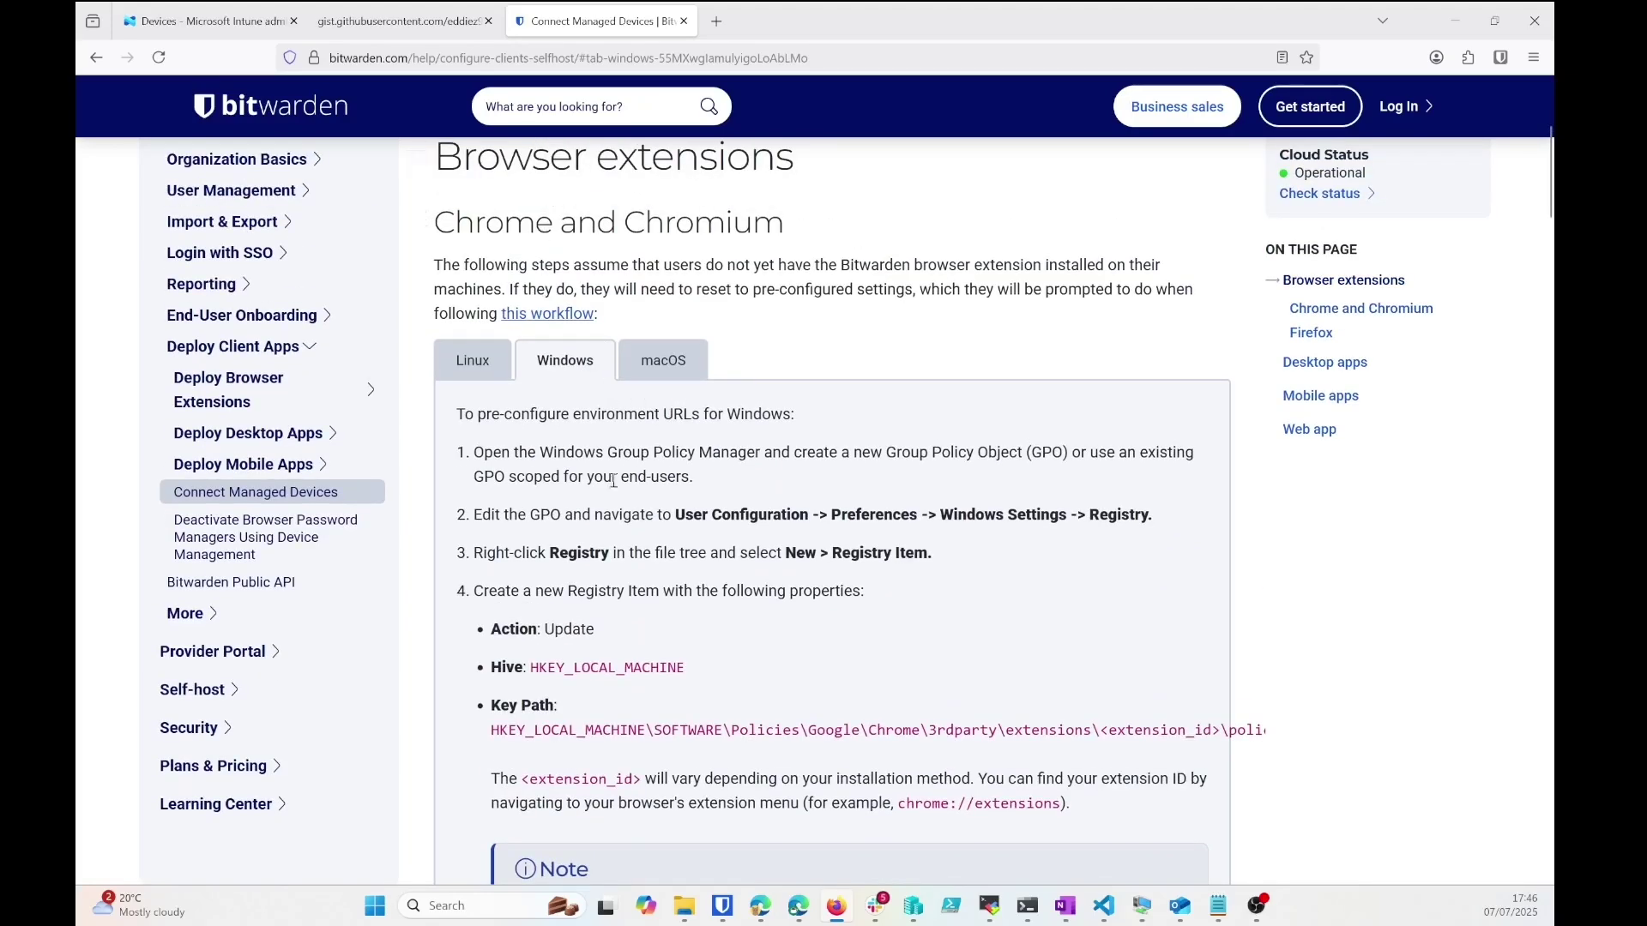
scroll(615, 489, down, 3)
scroll(614, 490, up, 4)
scroll(614, 498, down, 5)
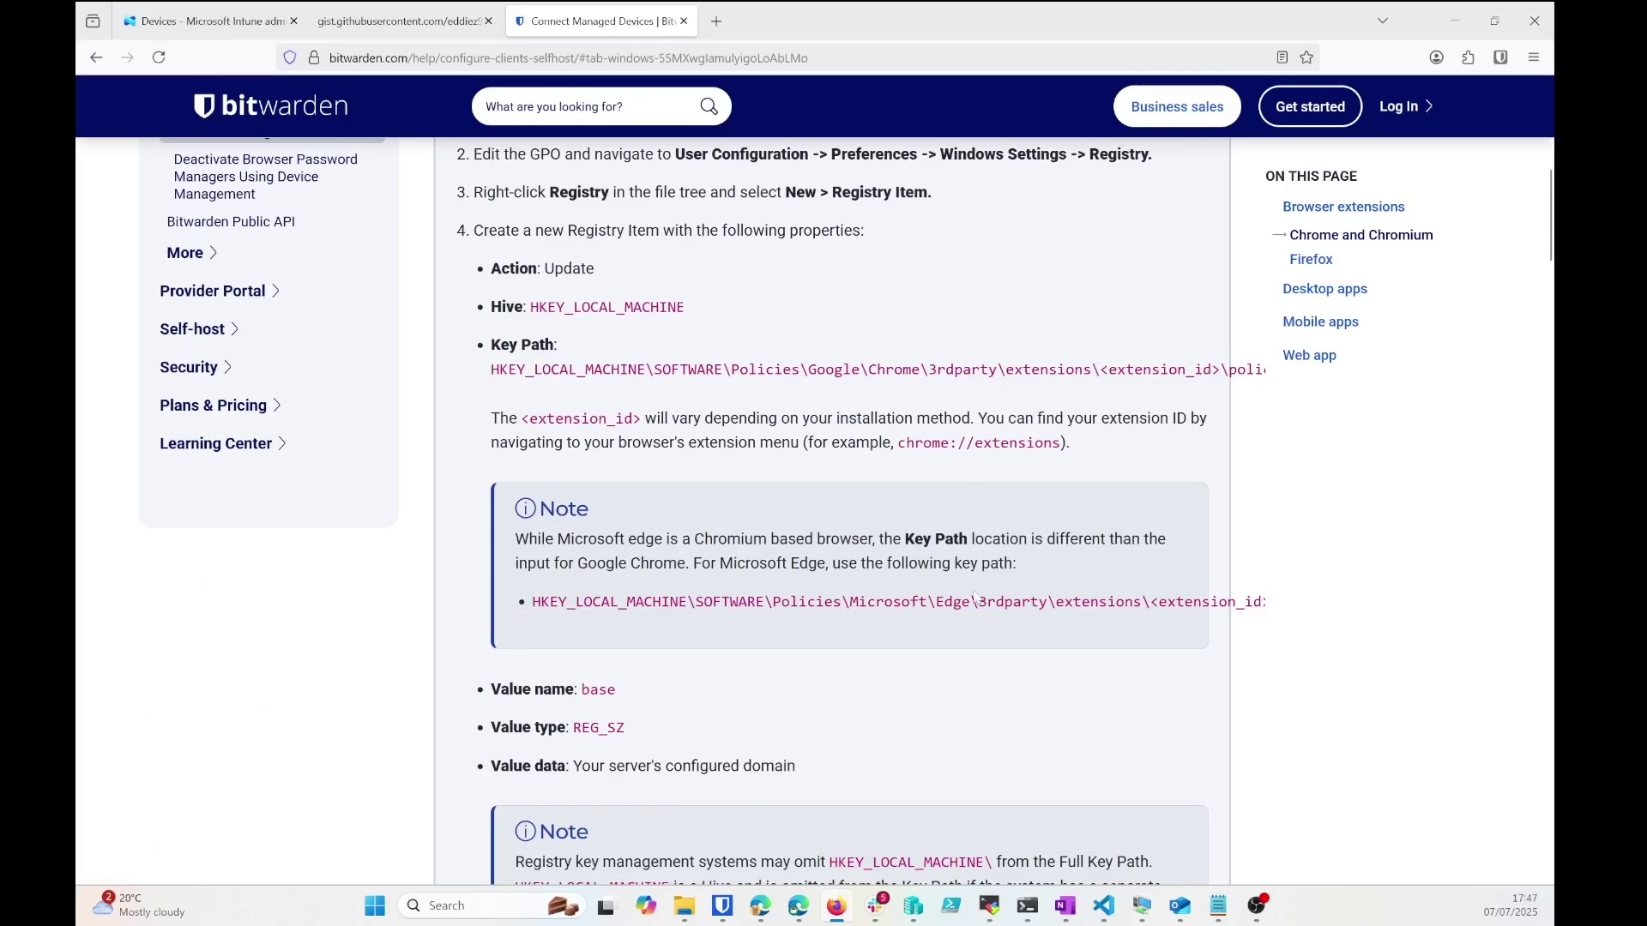
Read the per-service value names in the article, switch to VS Code, and review the logging and Set-RegistryKey functions in Bitwarden-EU-Copy.ps1 with the editor pane enlarged.
scroll(742, 652, down, 7)
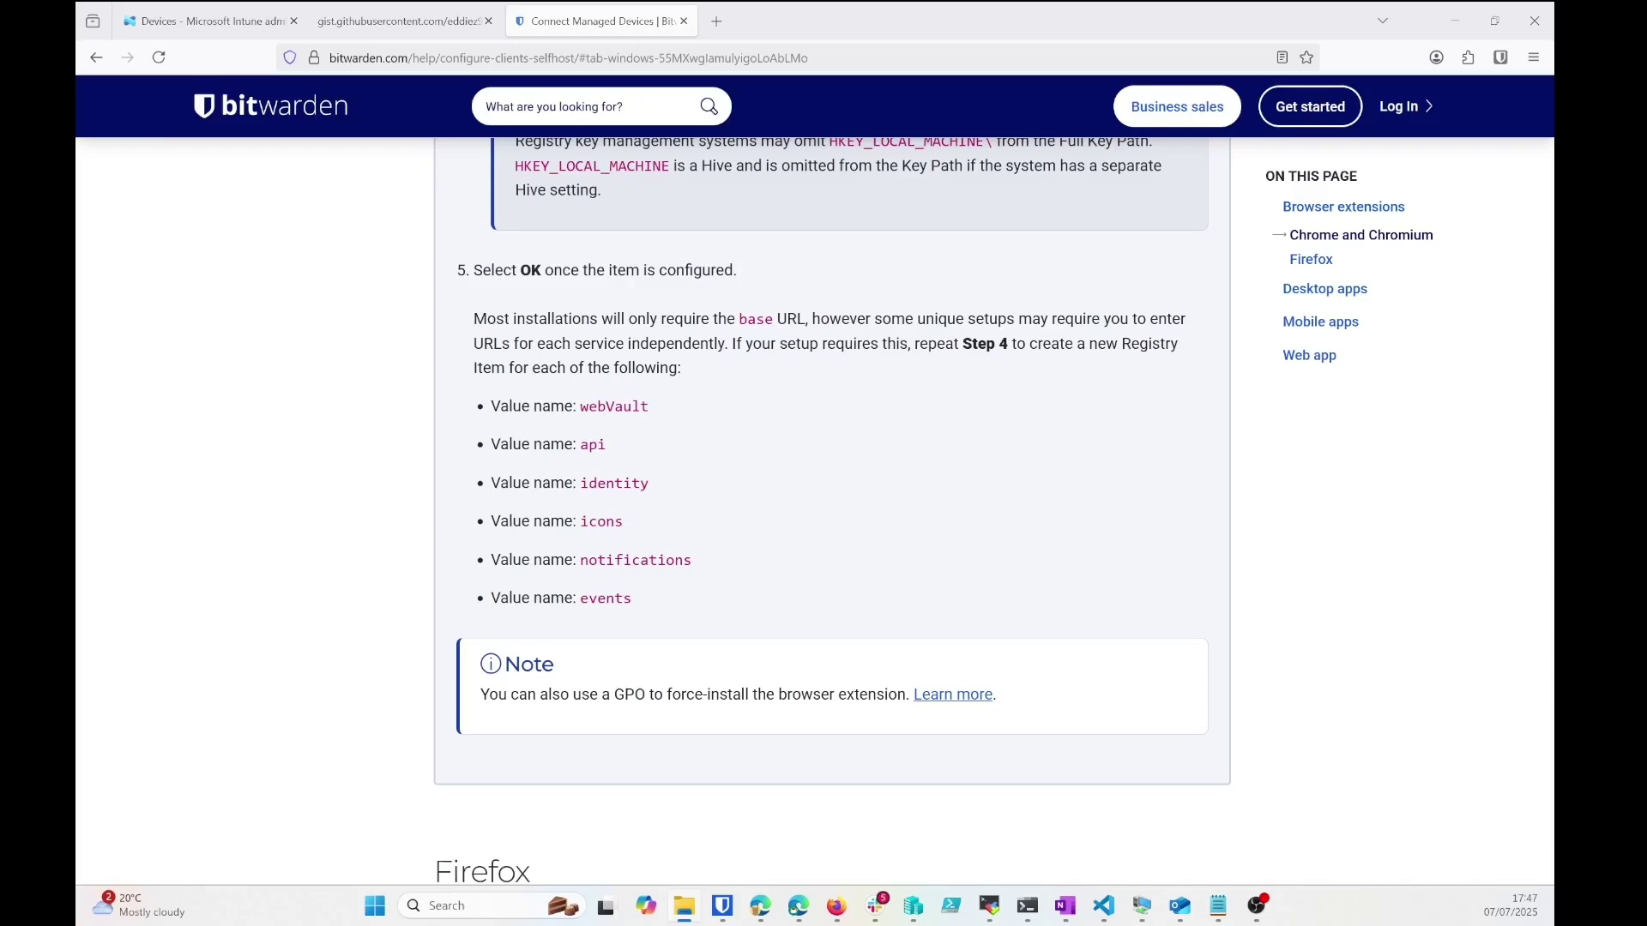
drag(1646, 179, 1328, 139)
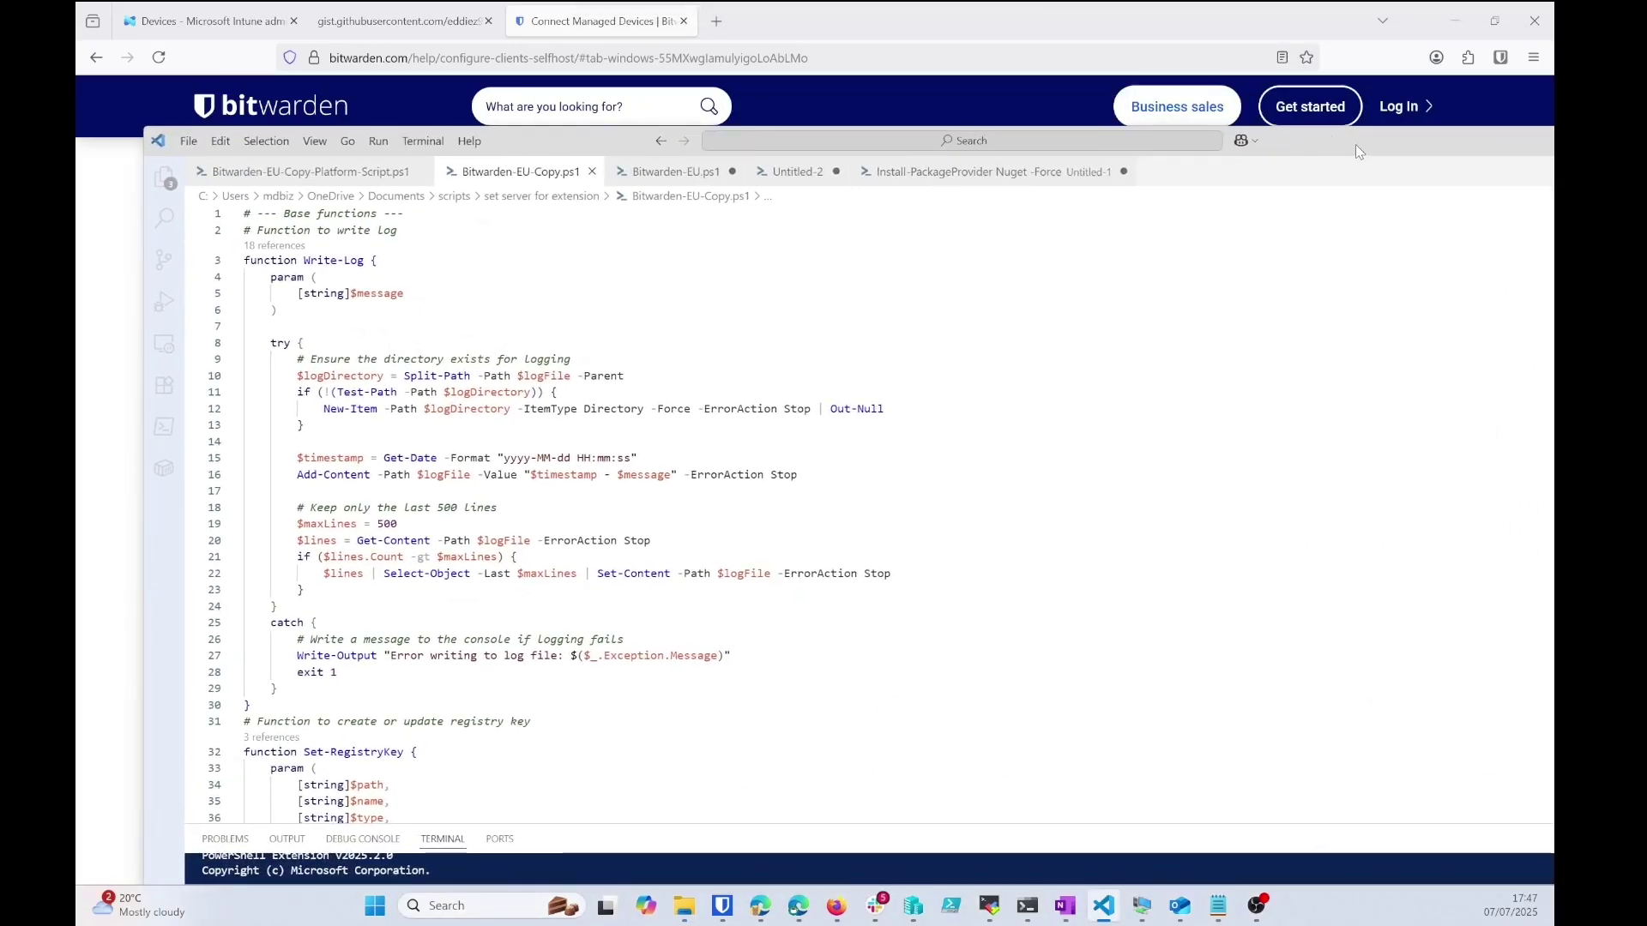
double_click(1356, 144)
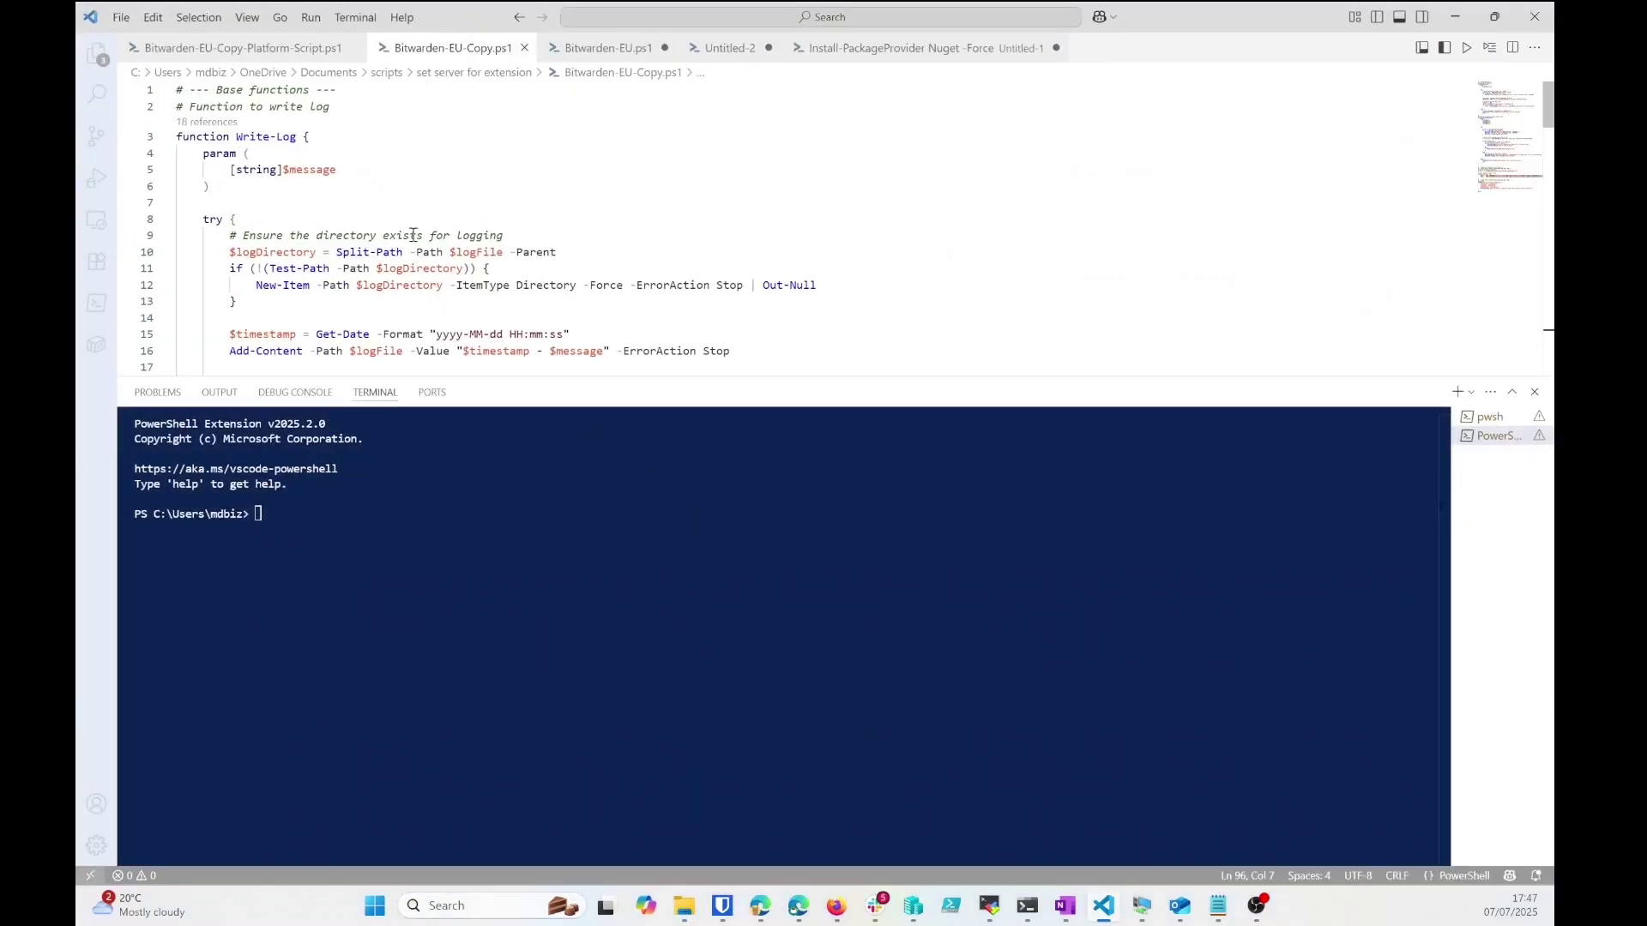
drag(642, 377, 649, 566)
scroll(551, 319, down, 7)
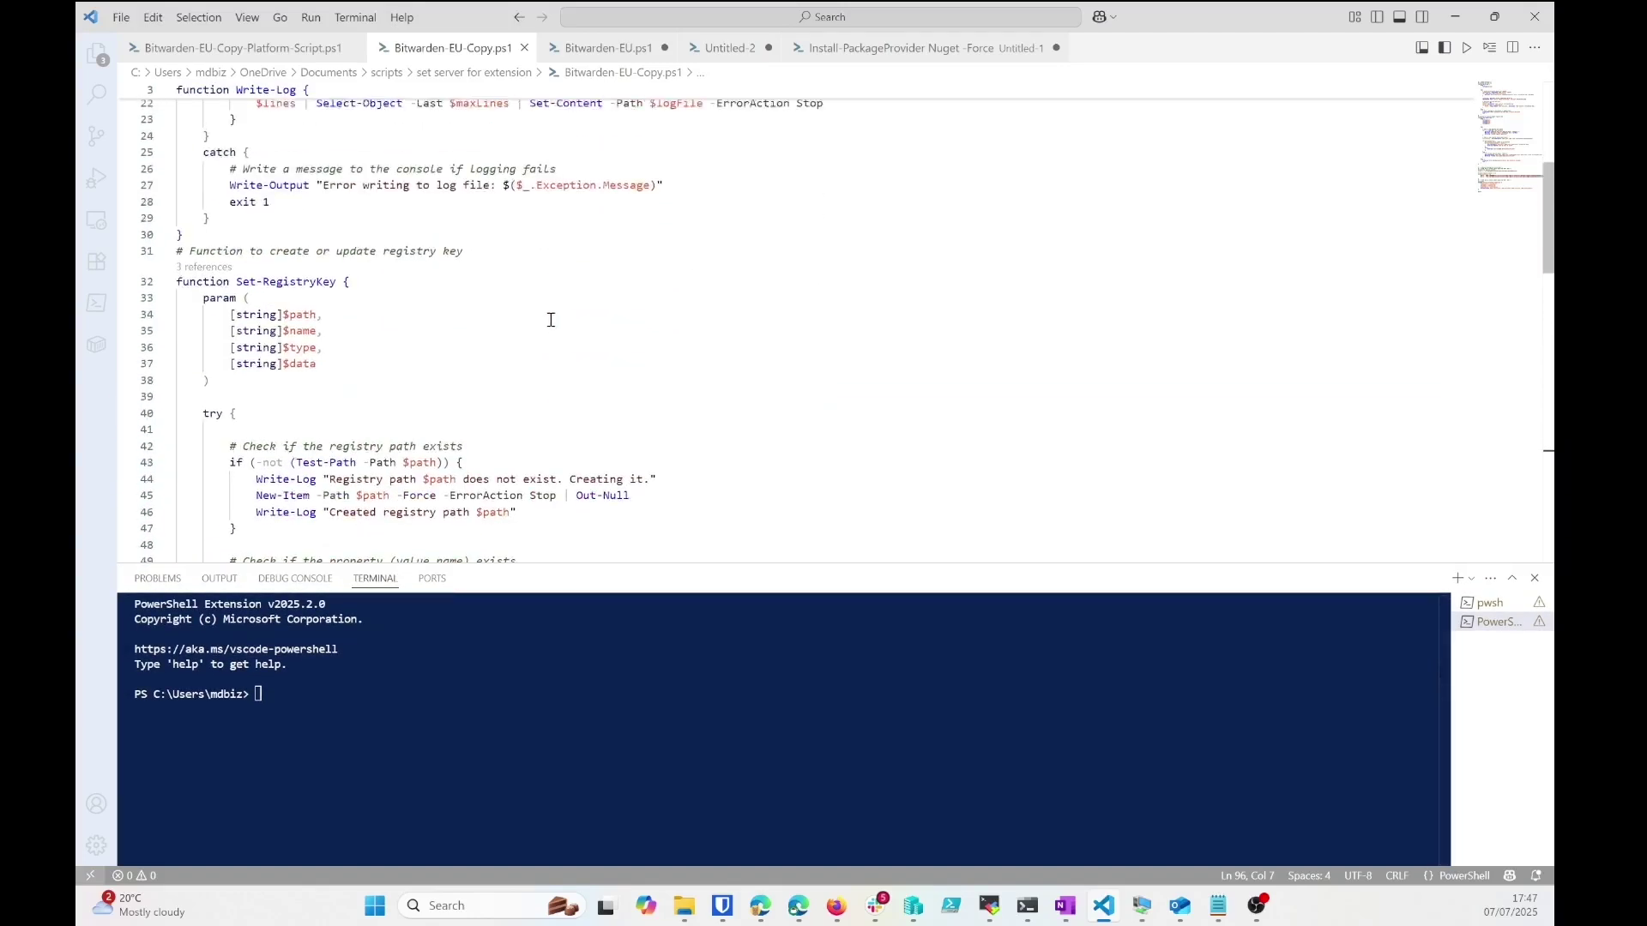
scroll(551, 319, up, 6)
scroll(532, 280, down, 6)
scroll(515, 326, down, 4)
scroll(678, 419, down, 2)
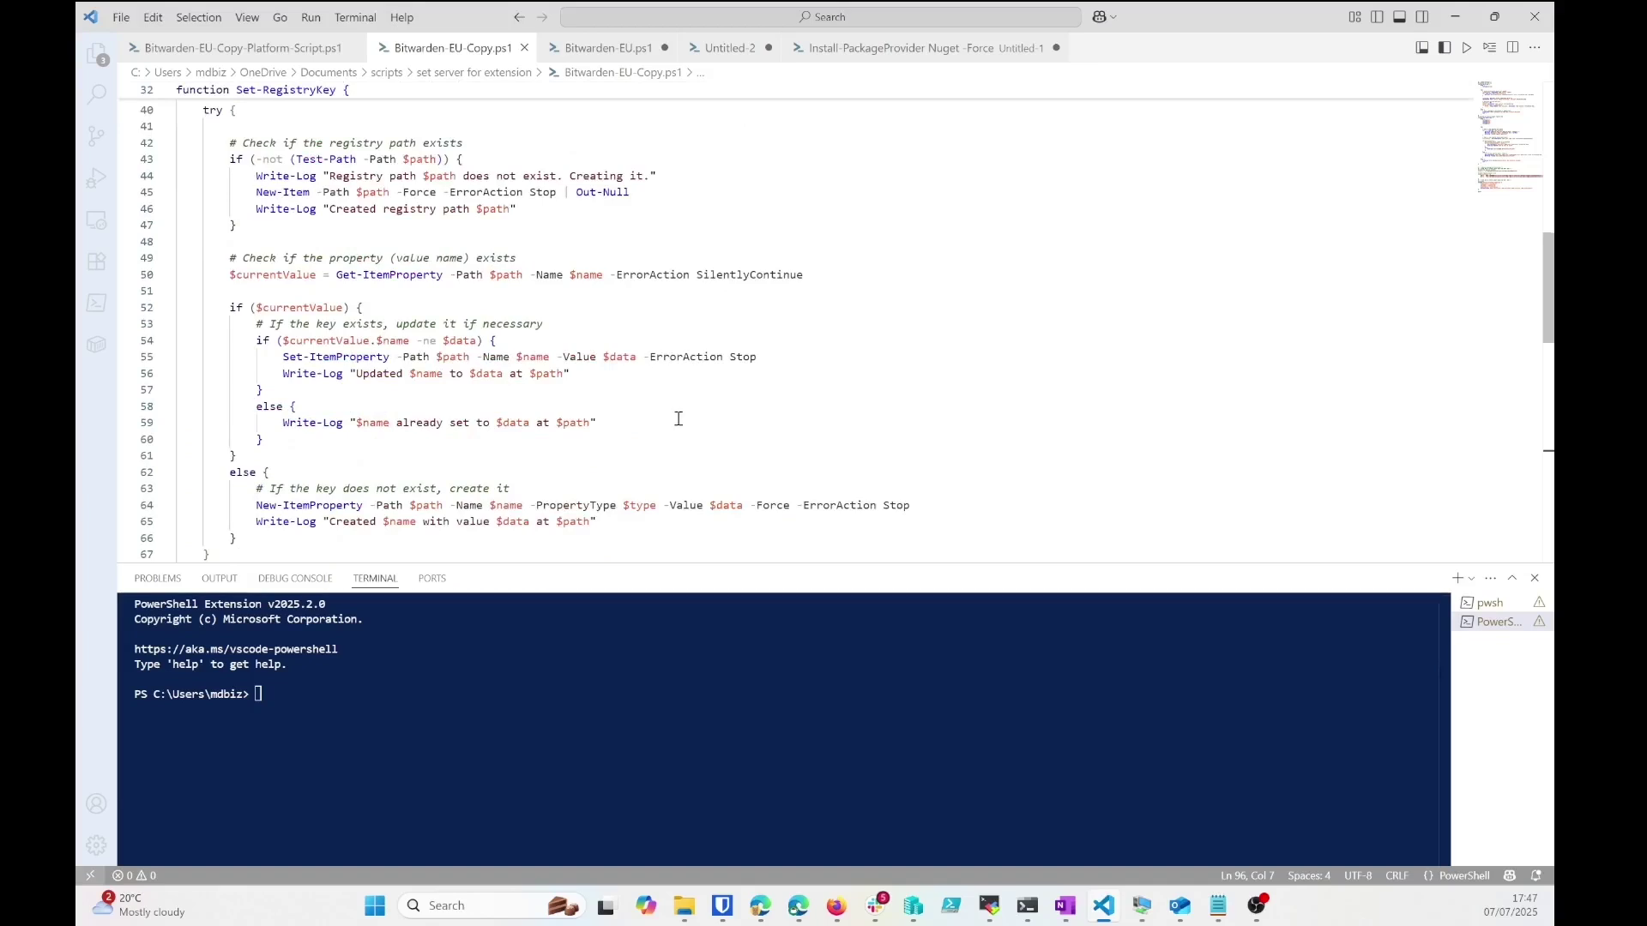
Highlight StartupScriptChangeLog.txt in the $logFile path and examine the full "base" and "notifications" entries in $registrySettings, closing by minimizing the editor.
scroll(679, 419, down, 5)
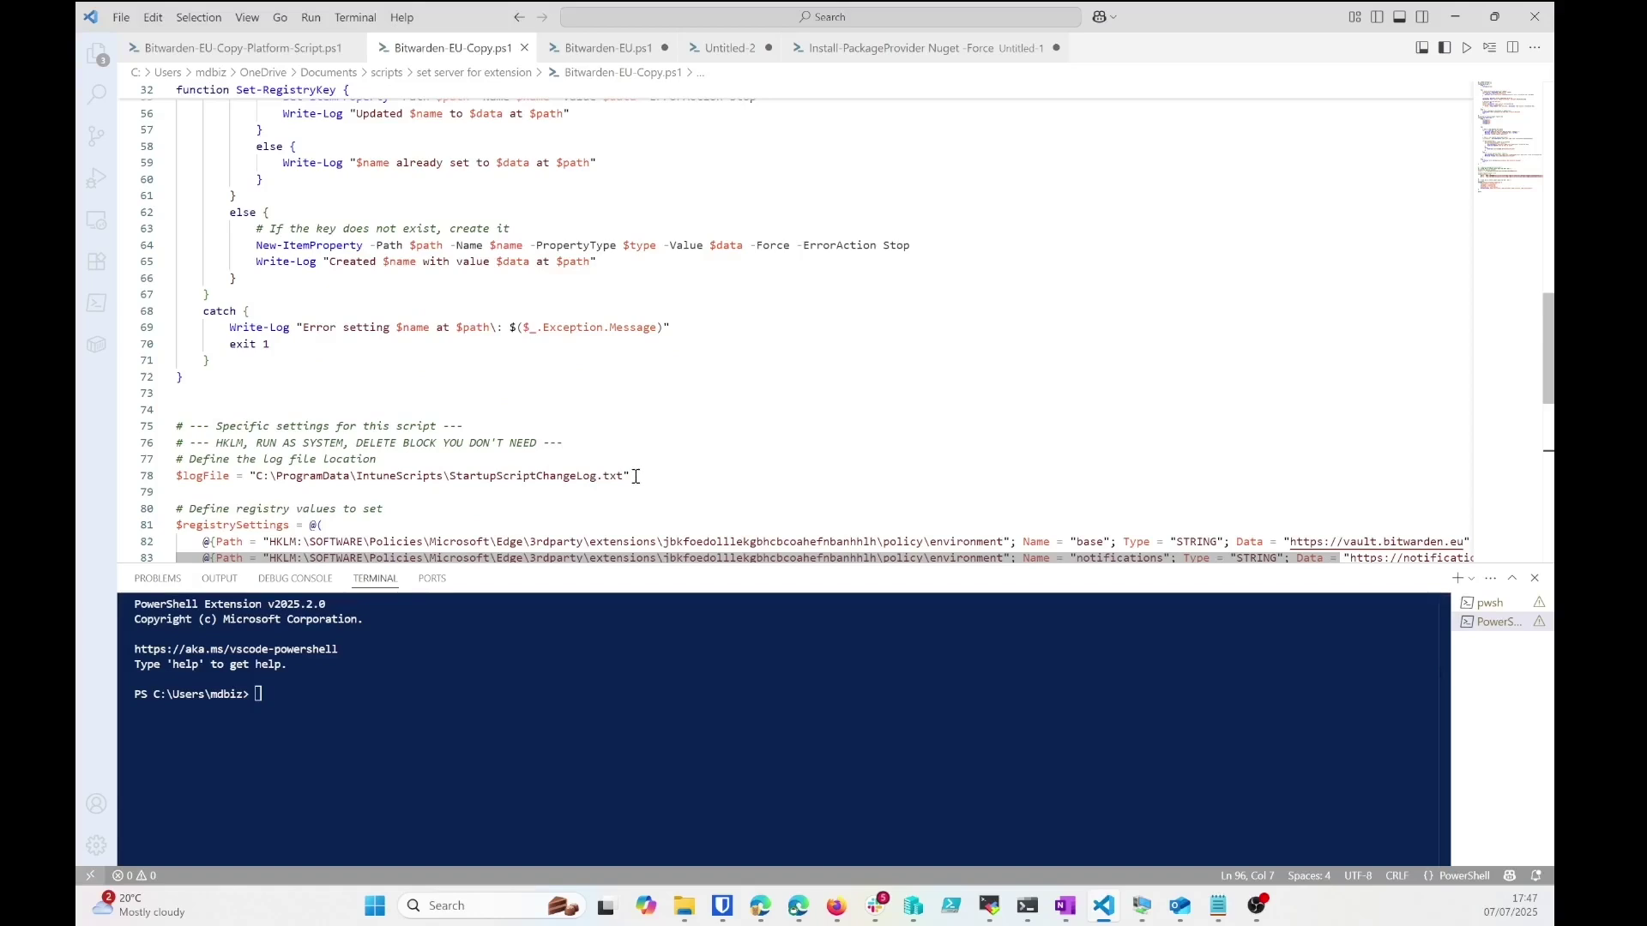
drag(636, 477, 454, 482)
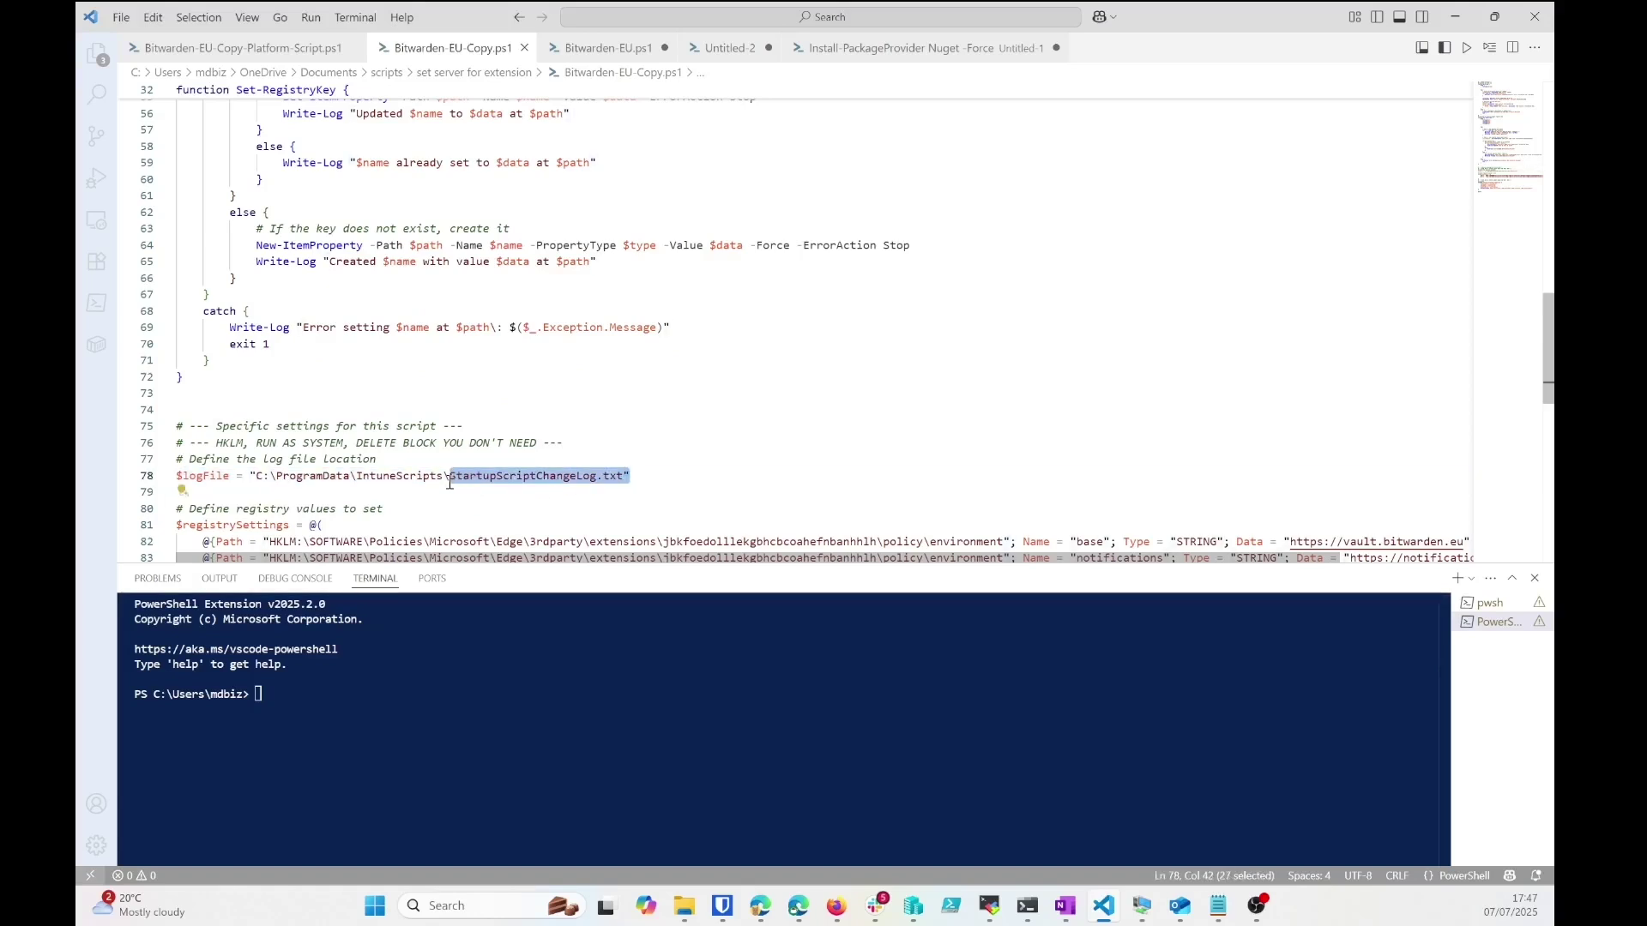
scroll(450, 482, down, 2)
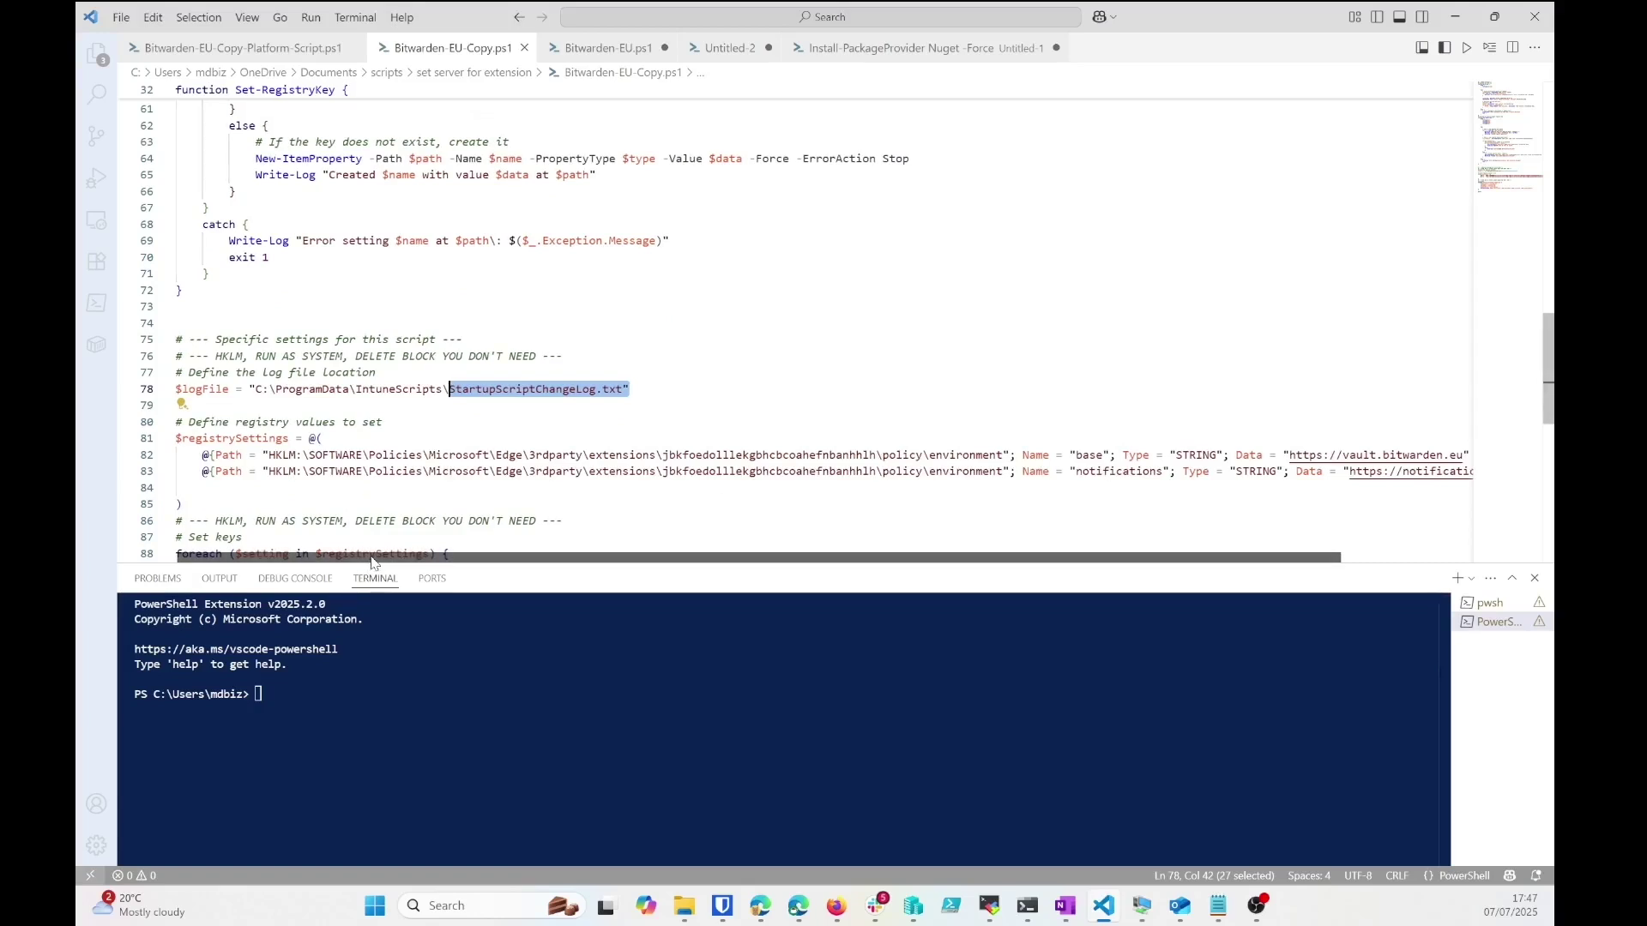
drag(372, 562, 507, 558)
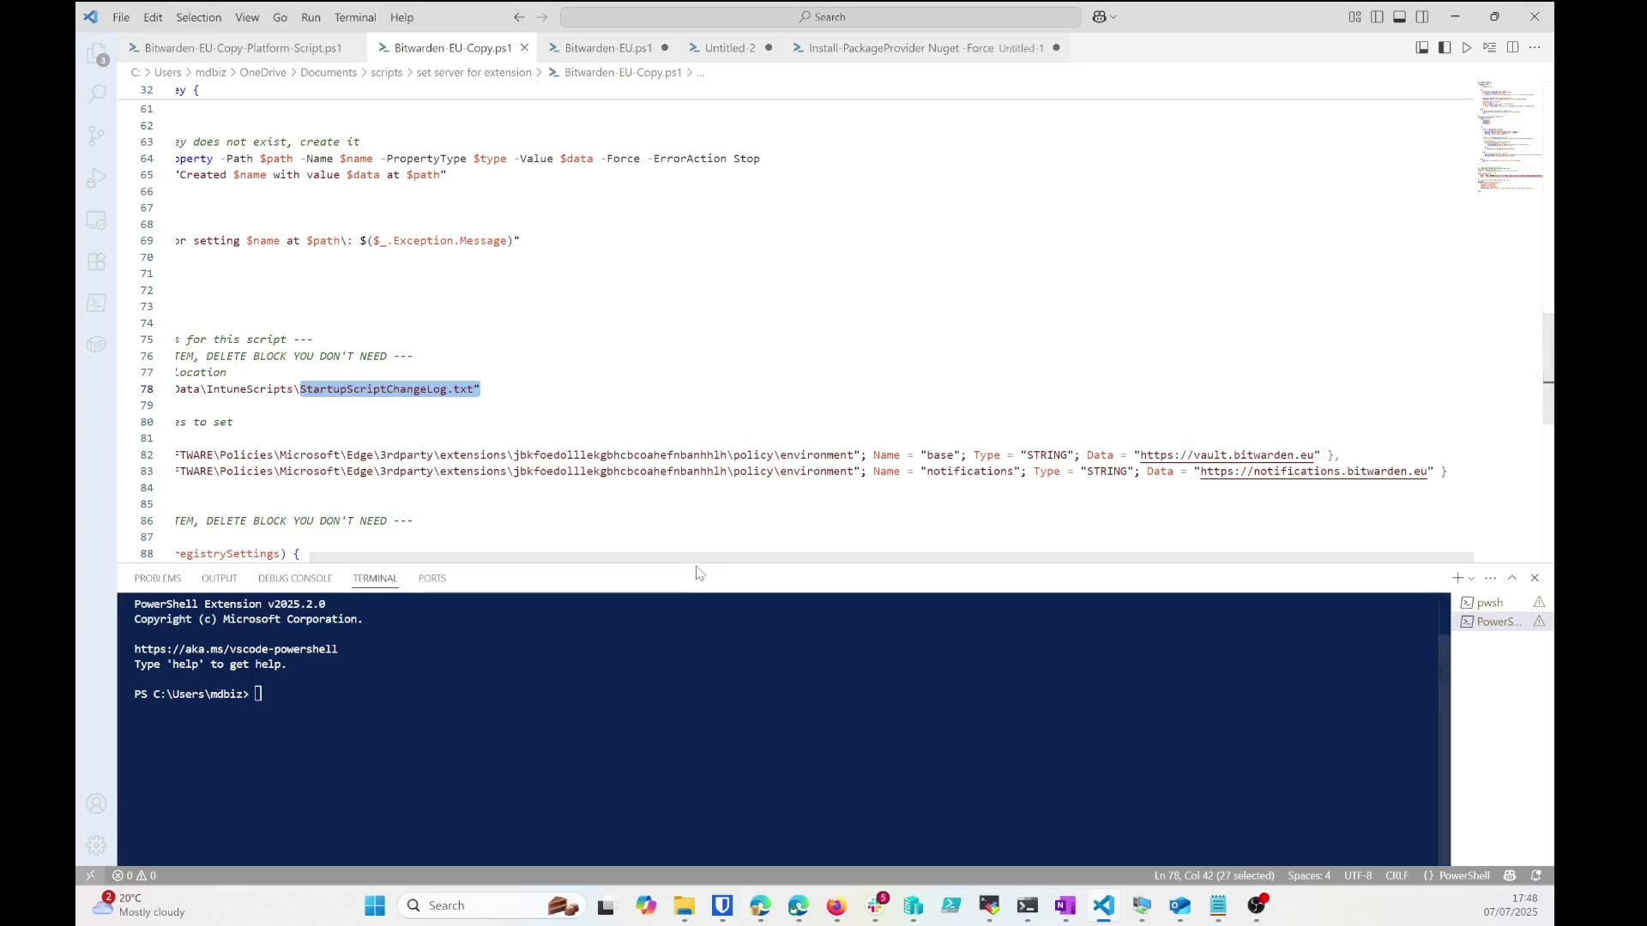
drag(690, 560, 515, 589)
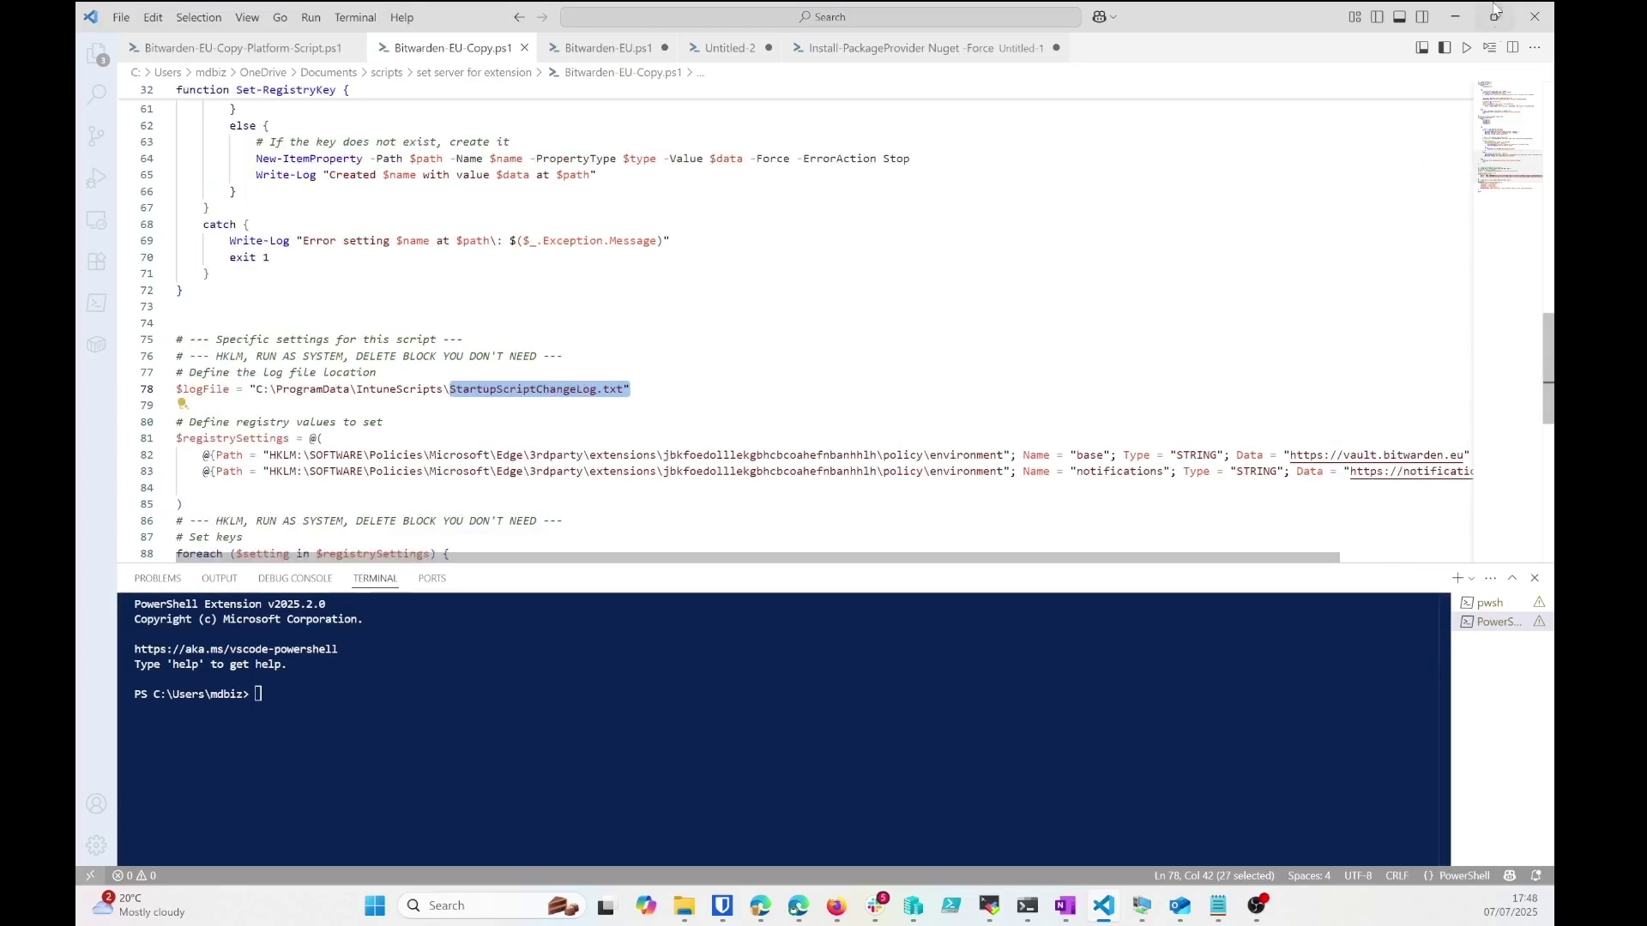
click(1458, 17)
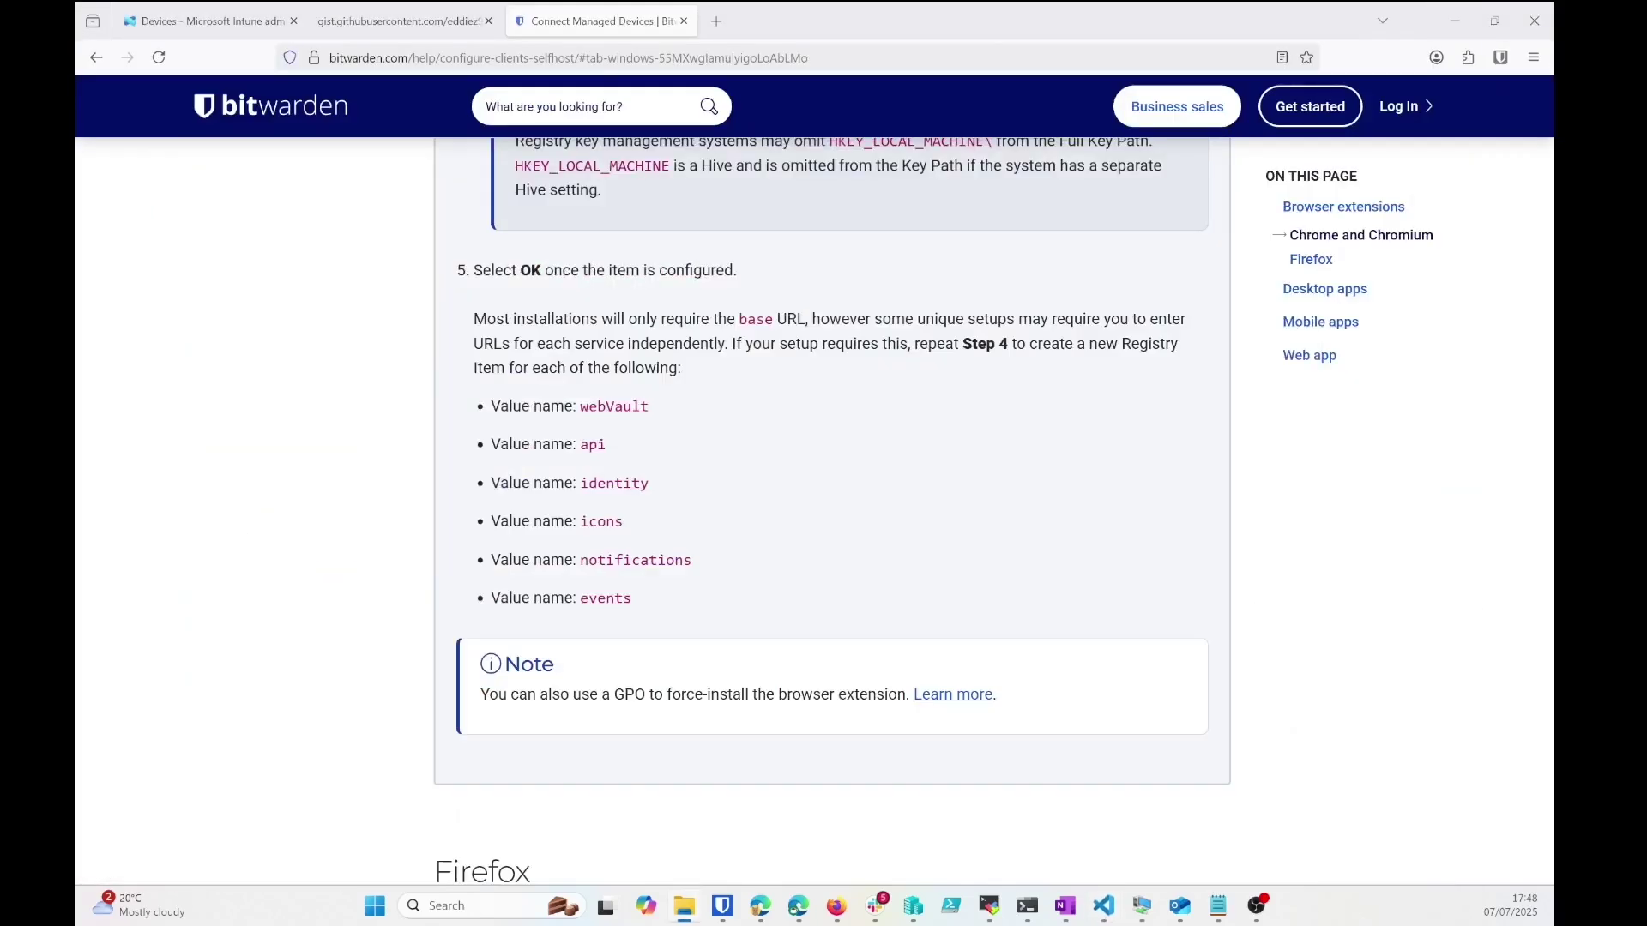
Switch to the Intune admin center in the browser and open the platform scripts list under the devices' Scripts and remediations.
click(194, 29)
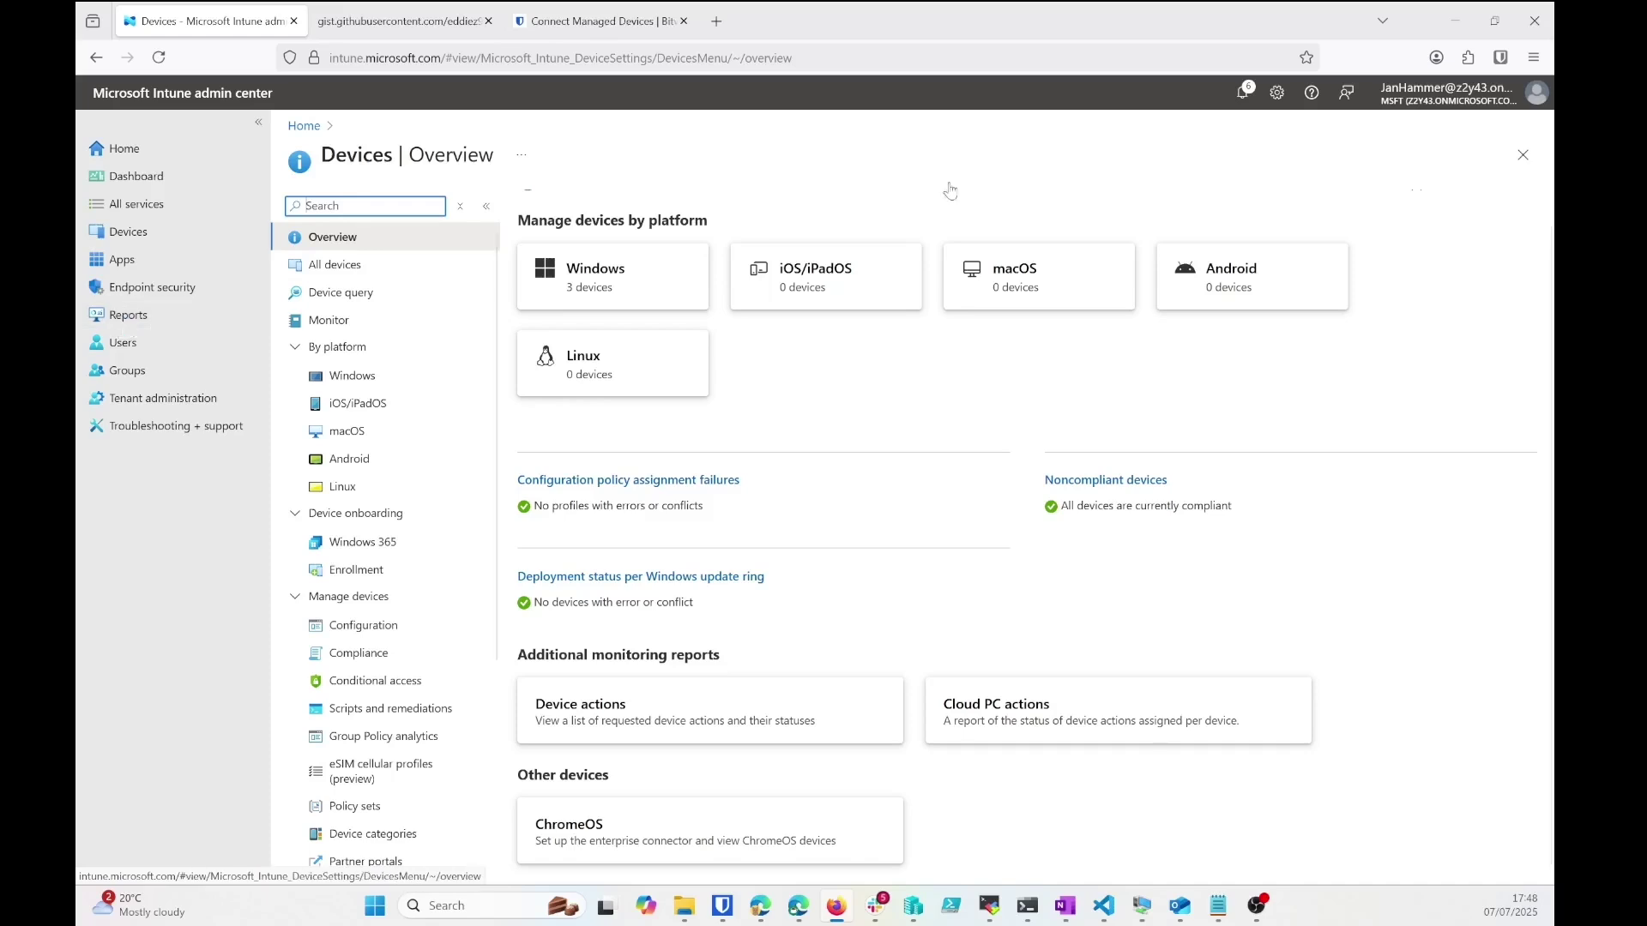
drag(78, 206, 1019, 125)
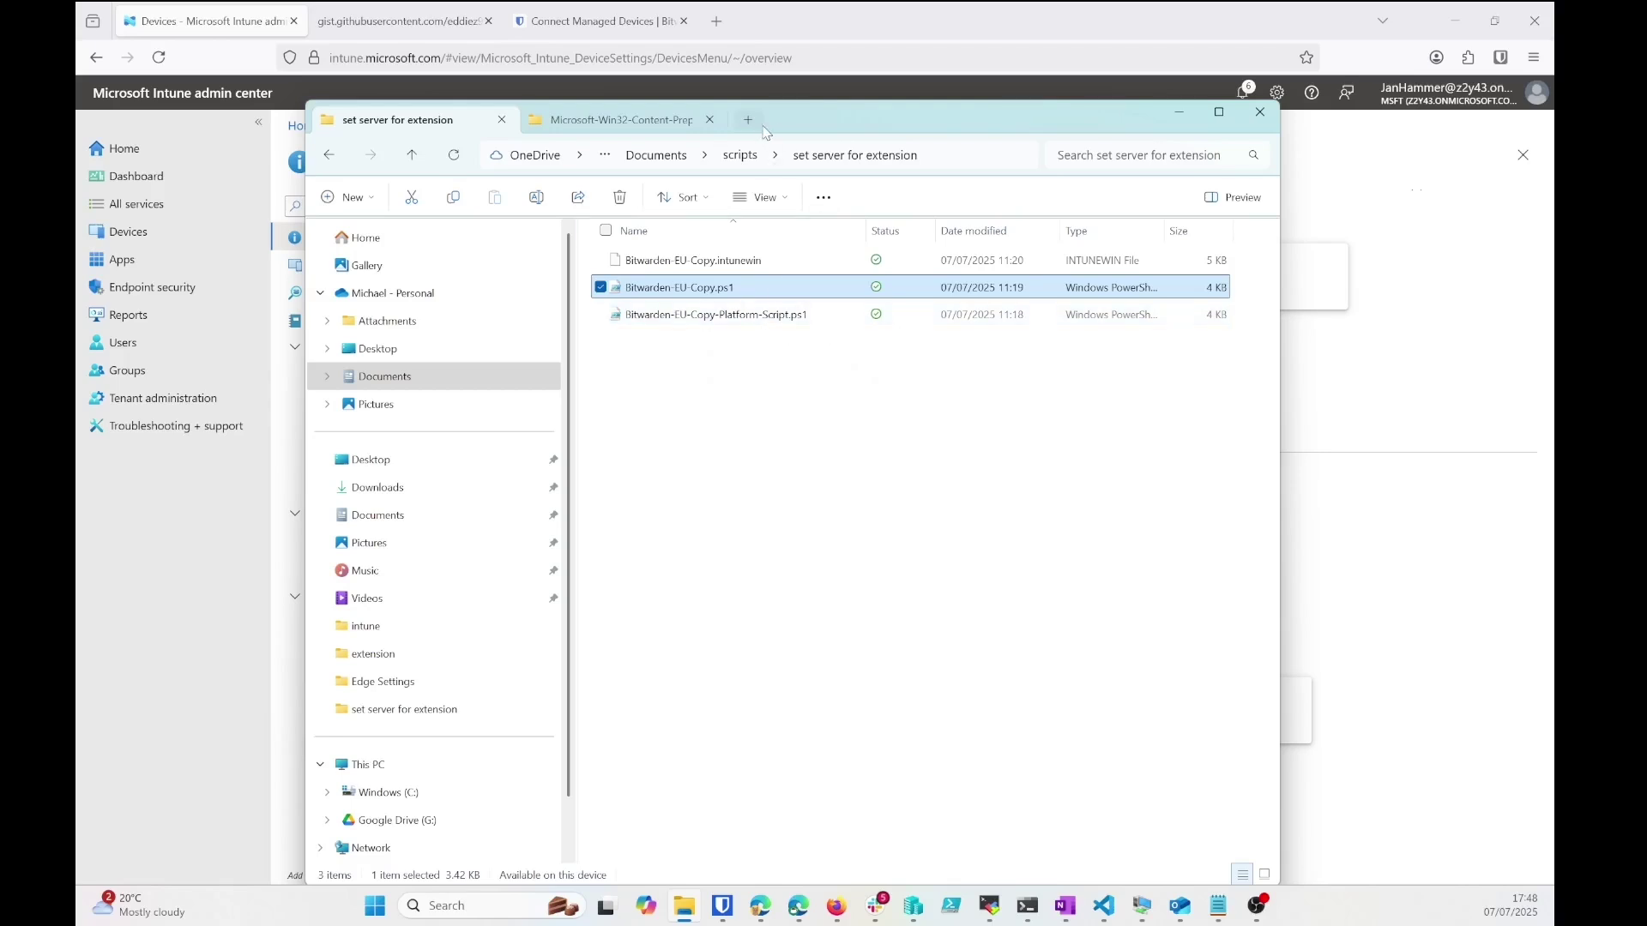
drag(779, 130, 1646, 138)
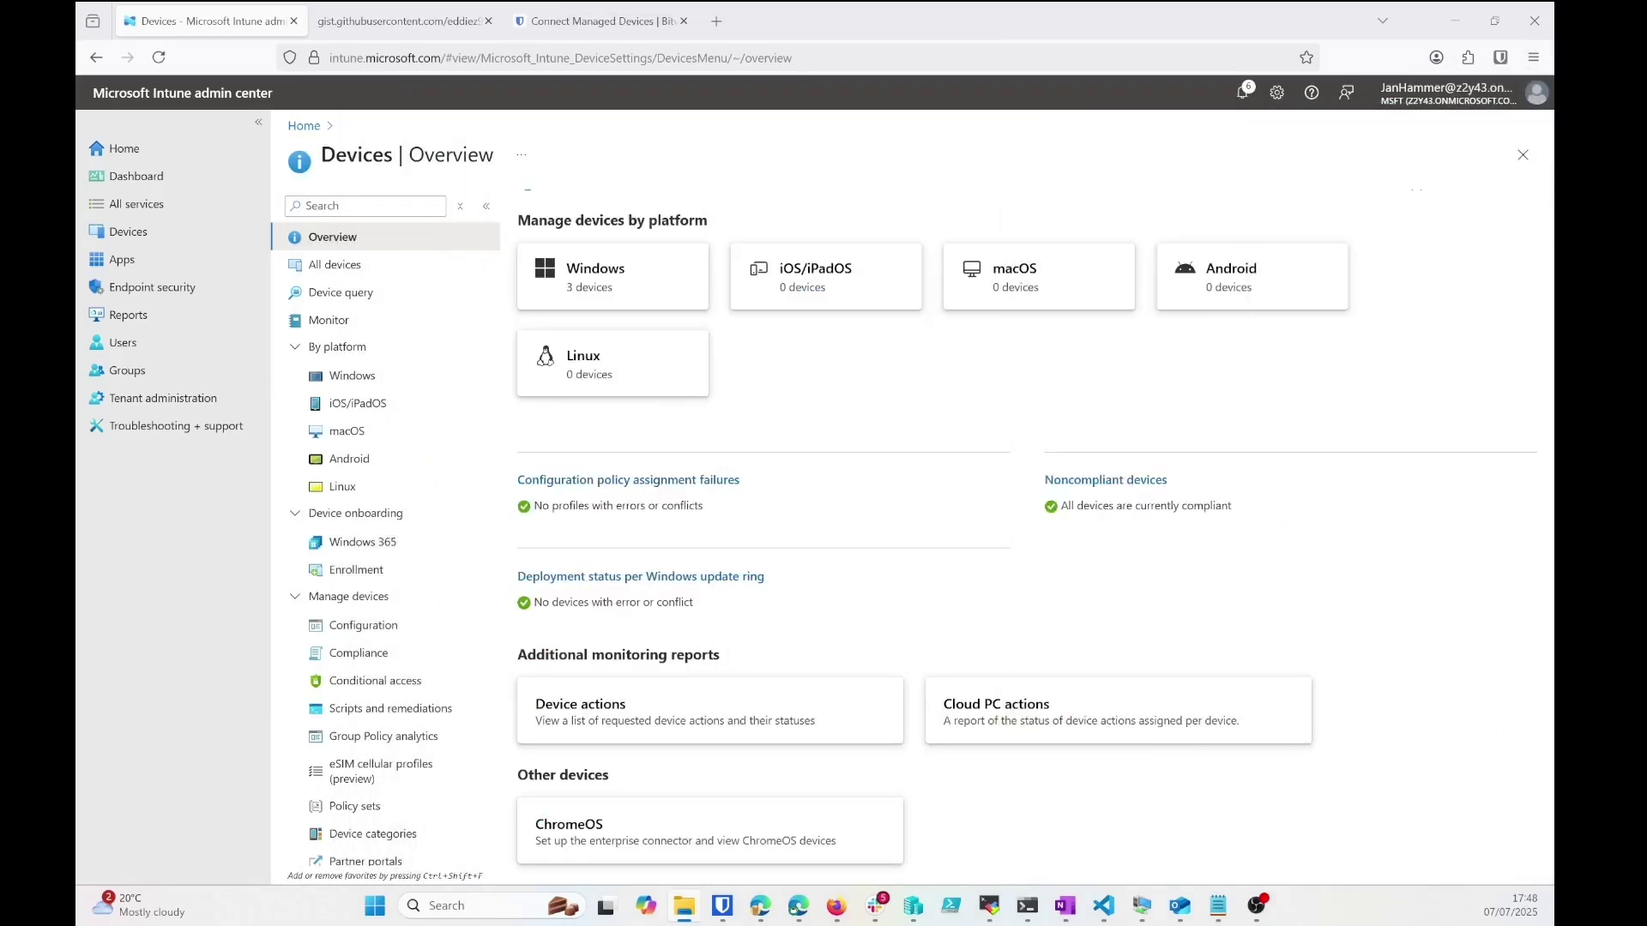
click(108, 236)
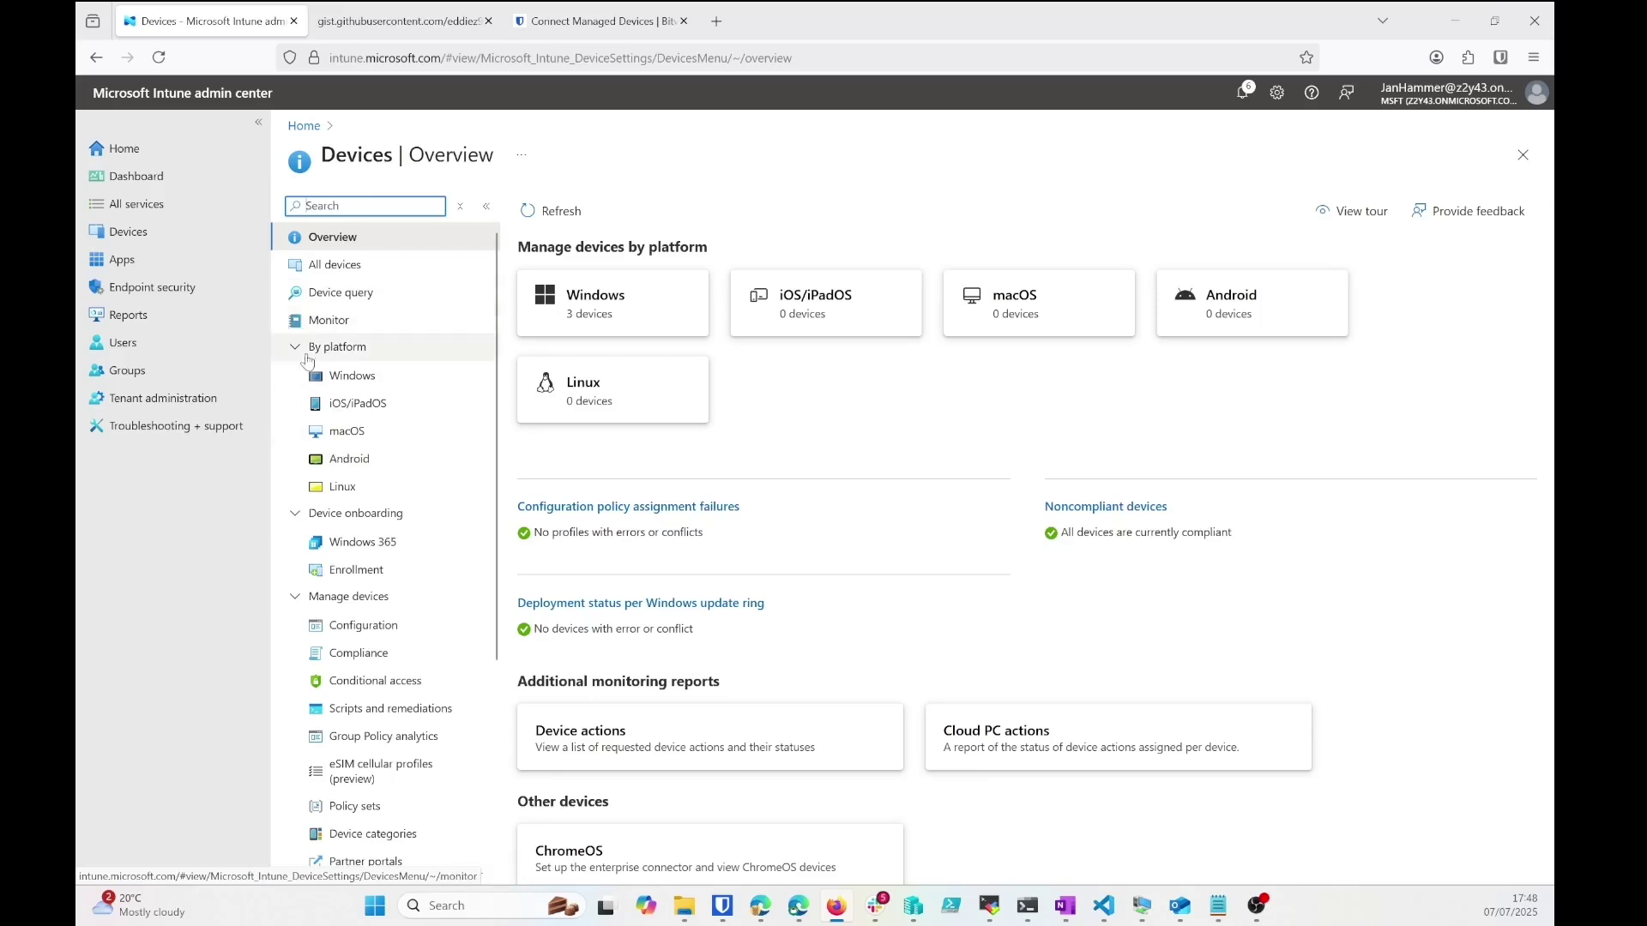
click(364, 628)
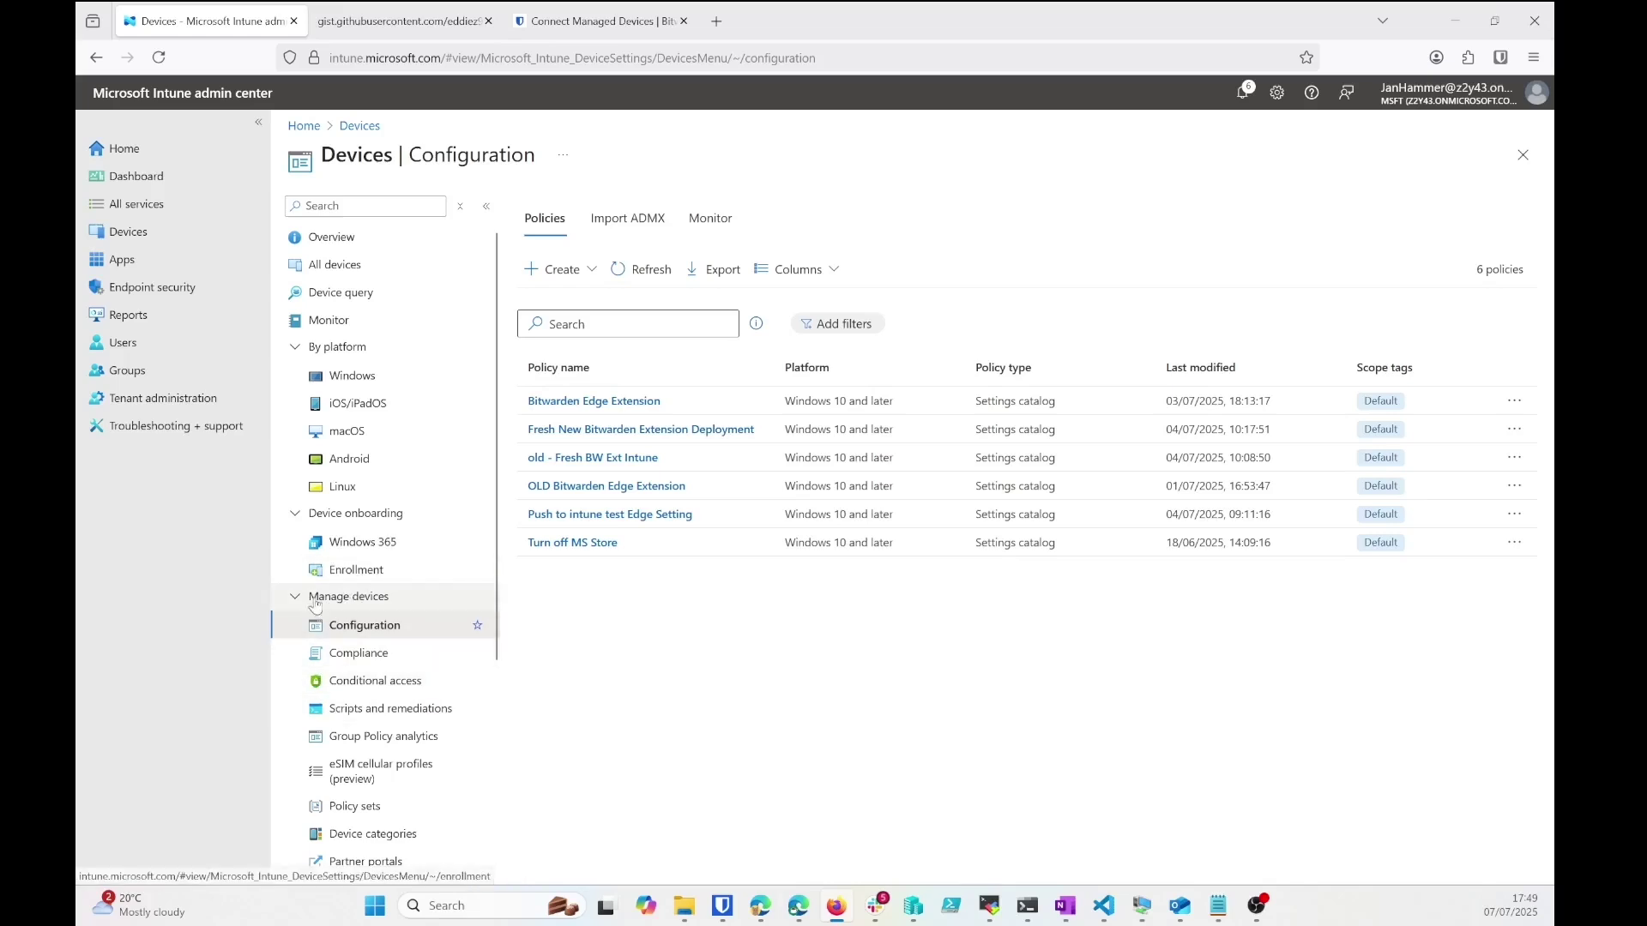
click(355, 717)
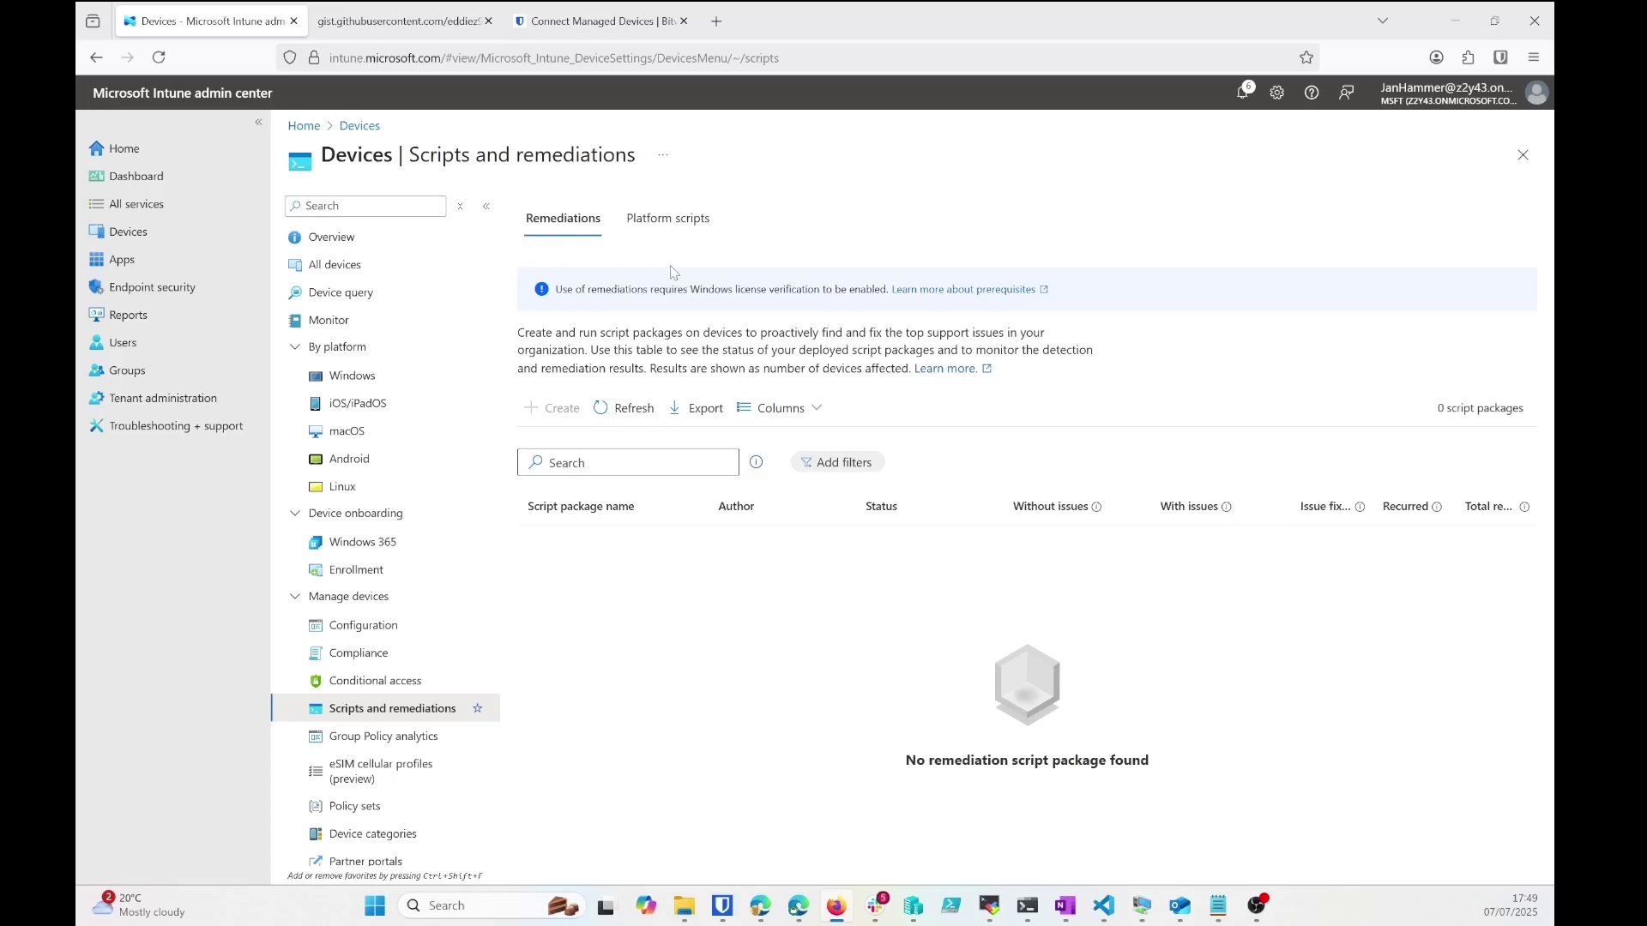
click(668, 219)
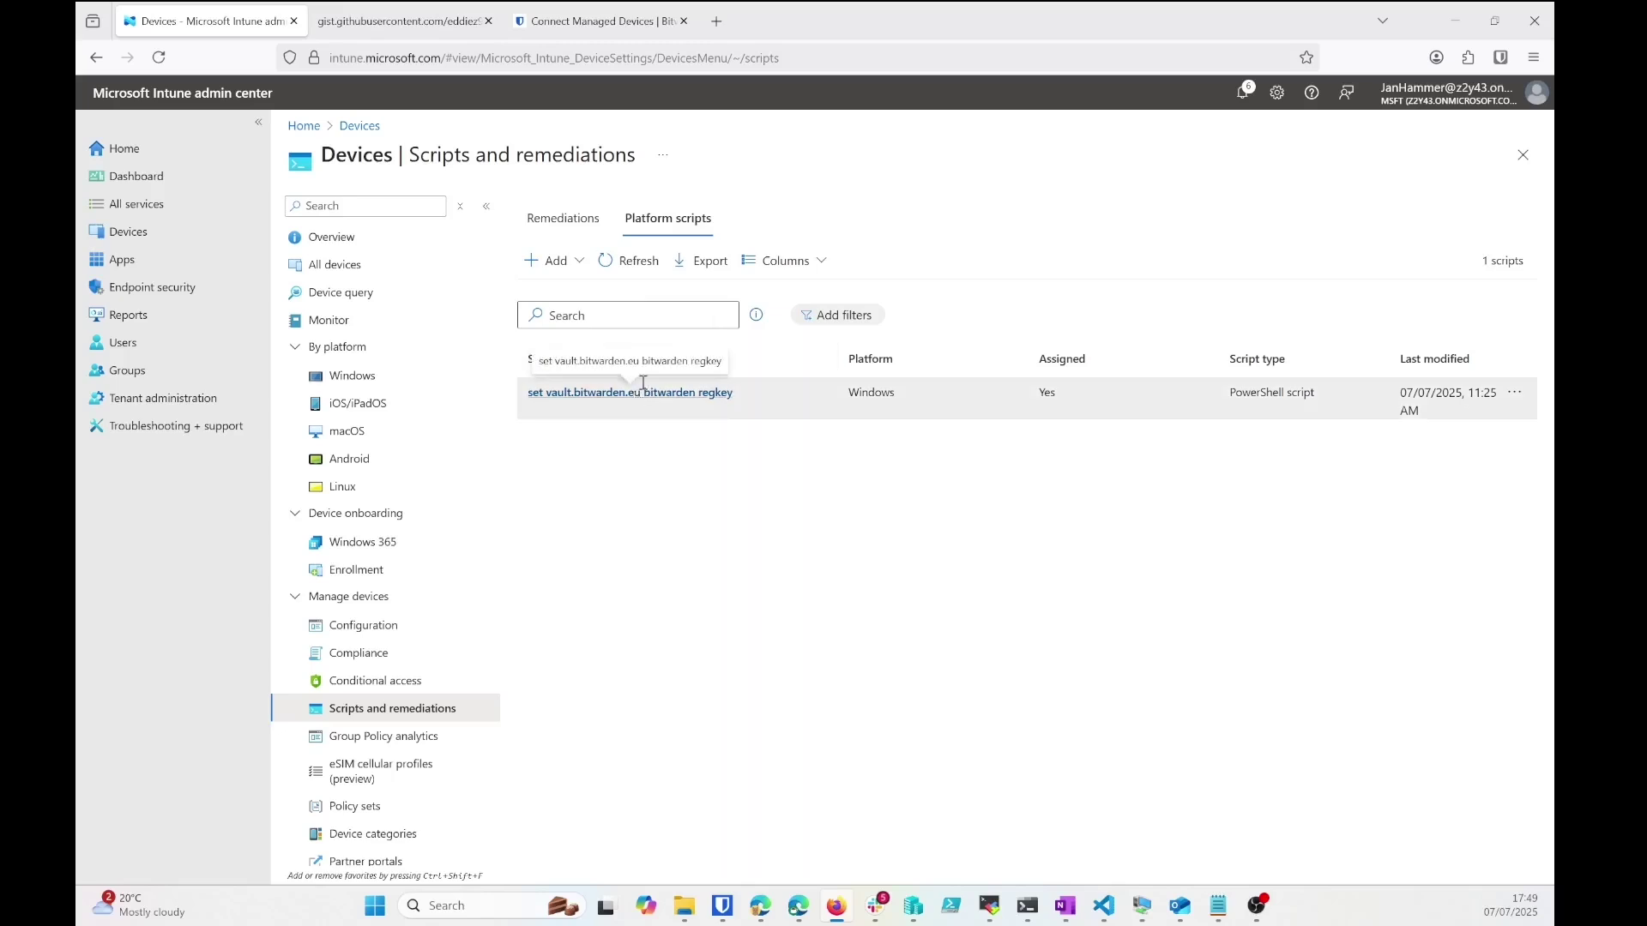
Start adding a platform script for Windows 10 and later, name it "test", and proceed to its script settings.
click(577, 273)
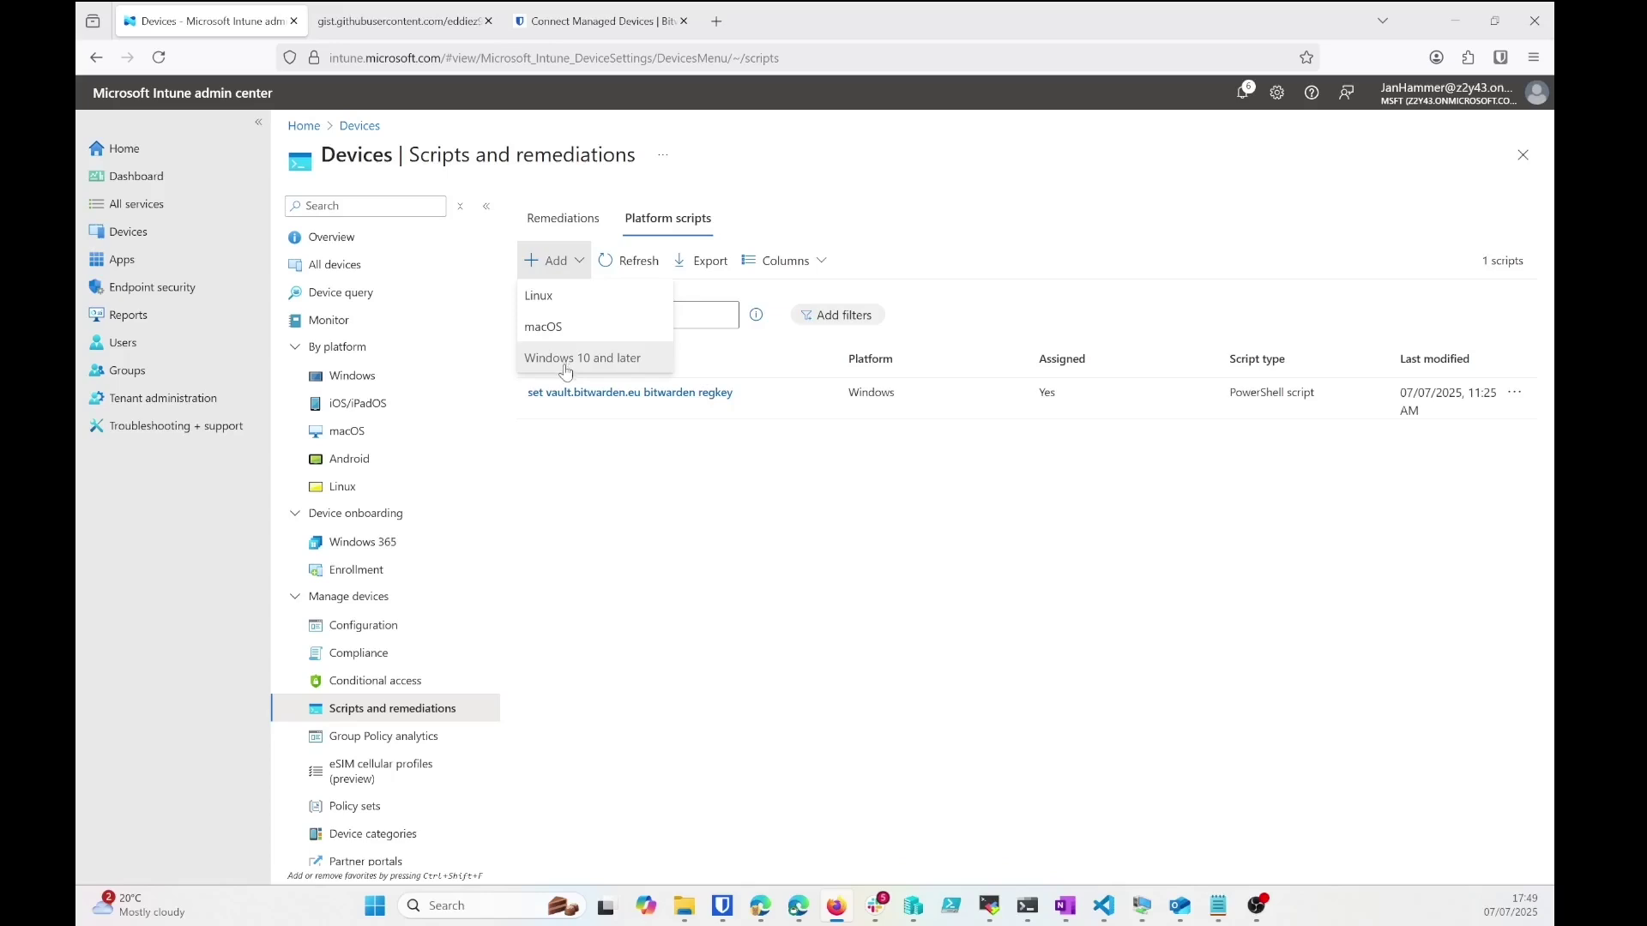
click(645, 575)
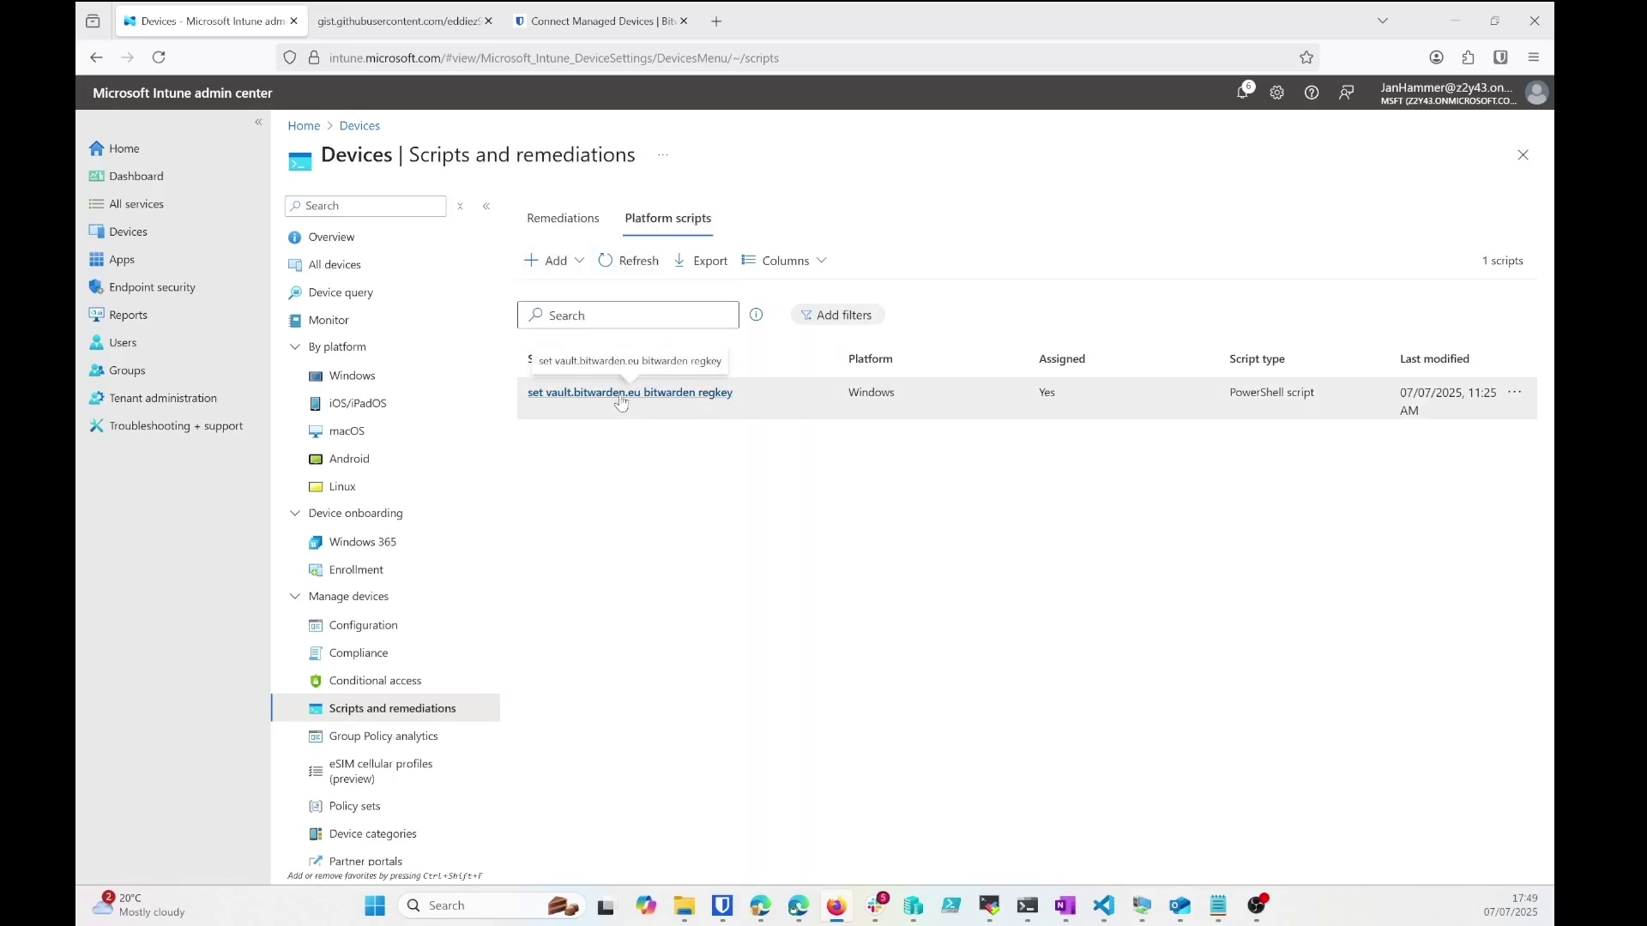
click(555, 261)
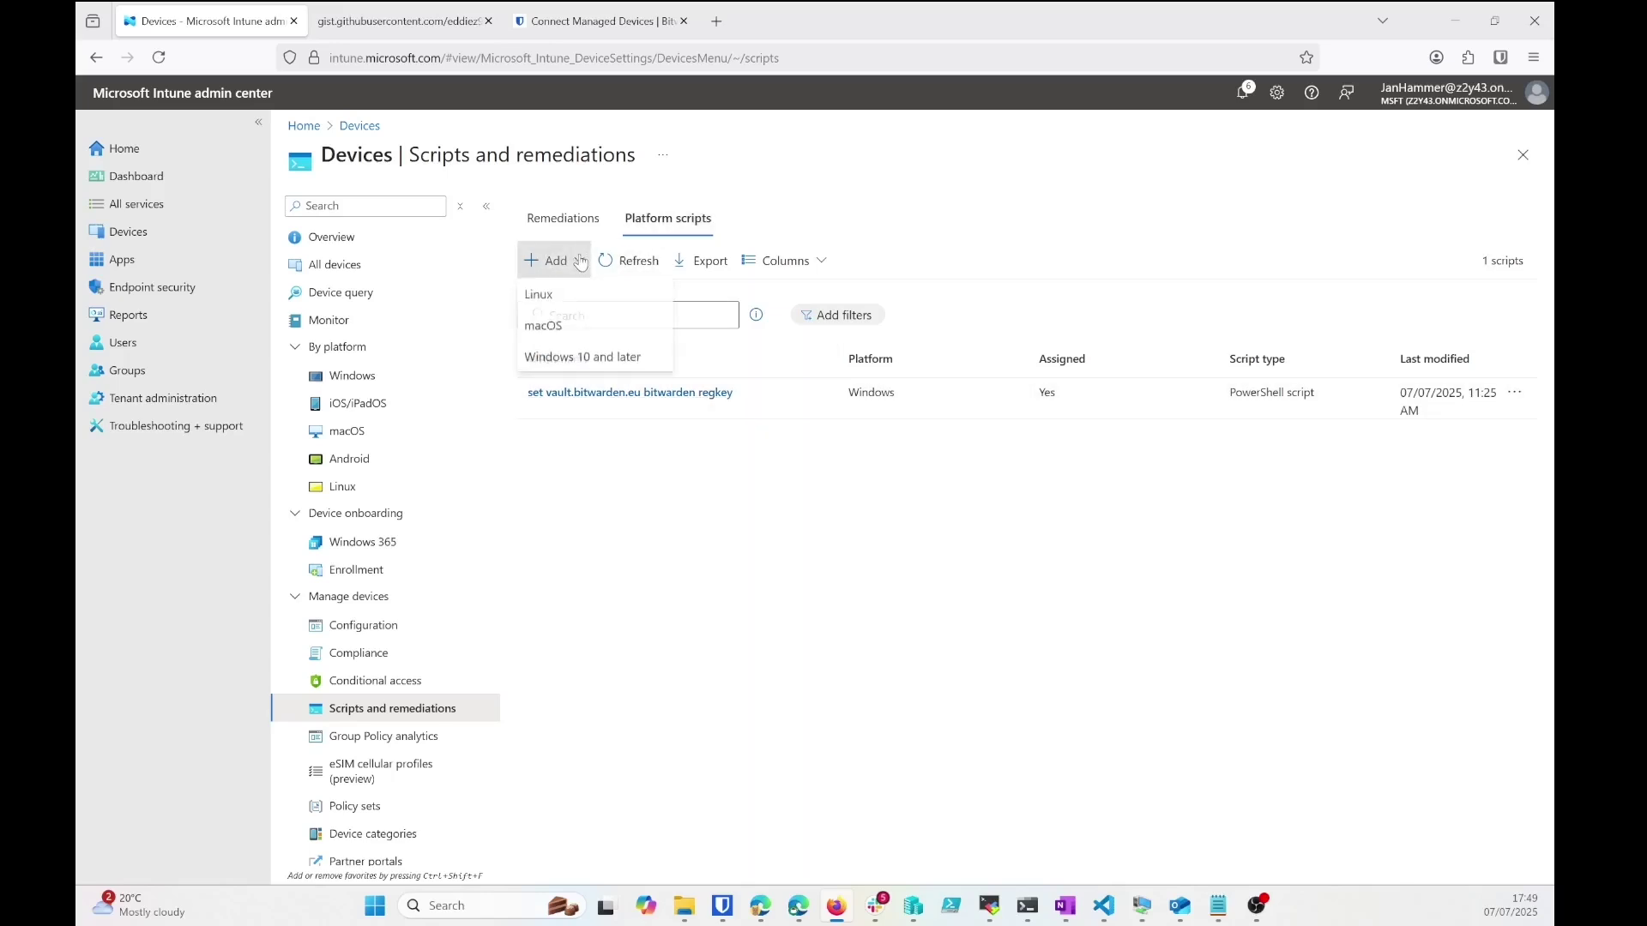
click(580, 358)
click(546, 262)
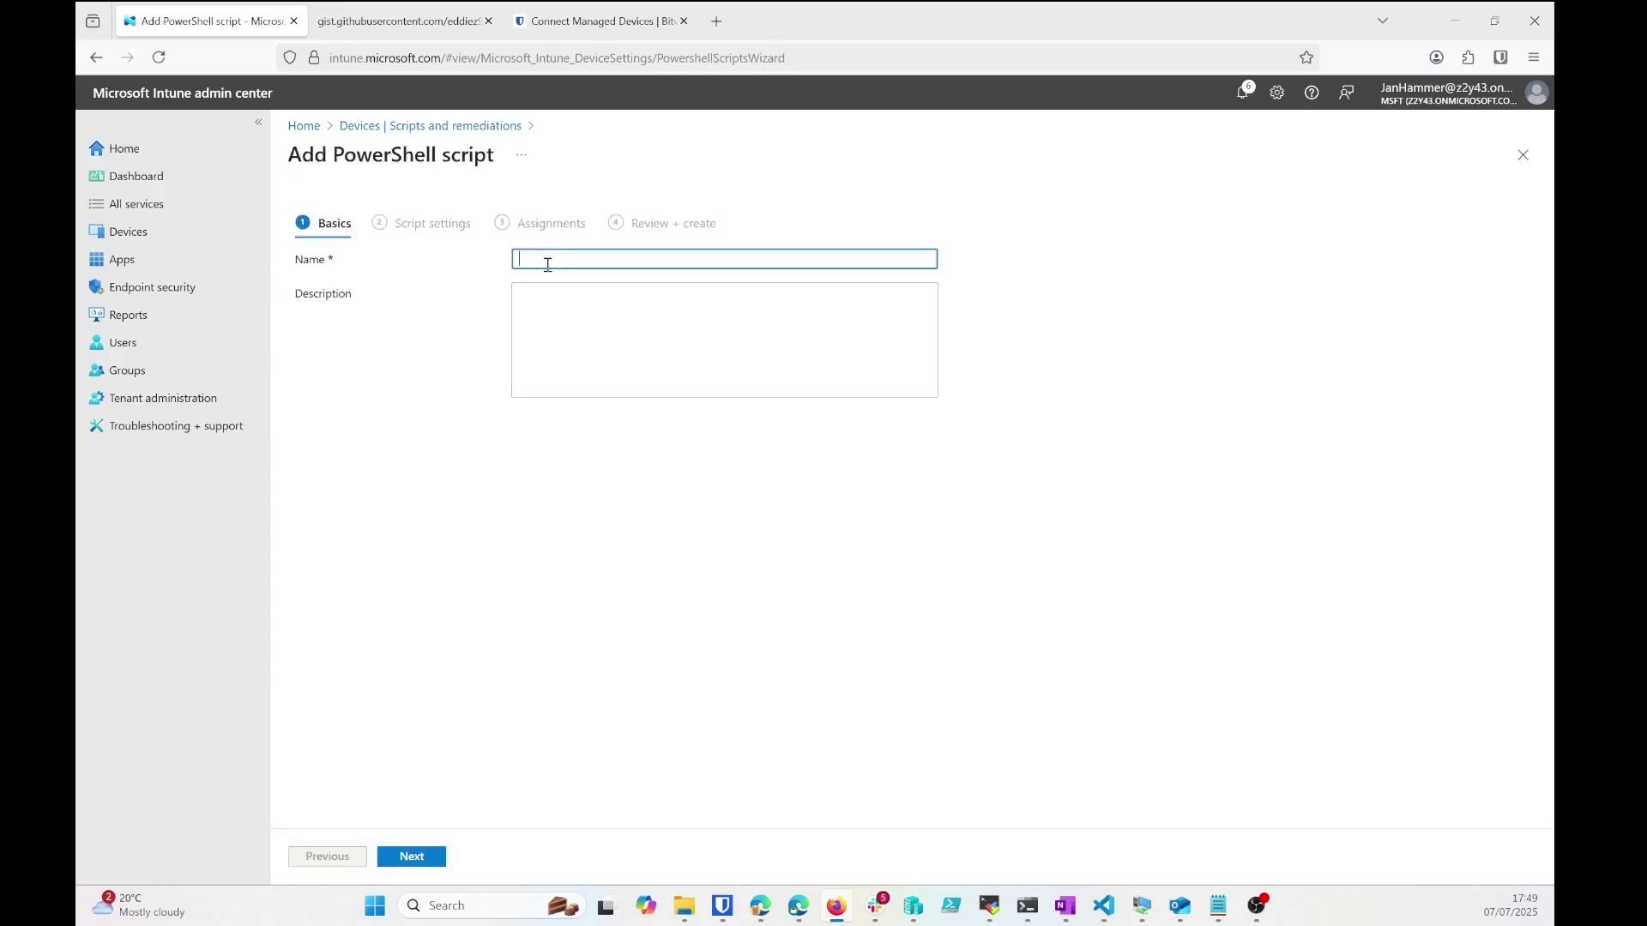
text(test)
click(402, 866)
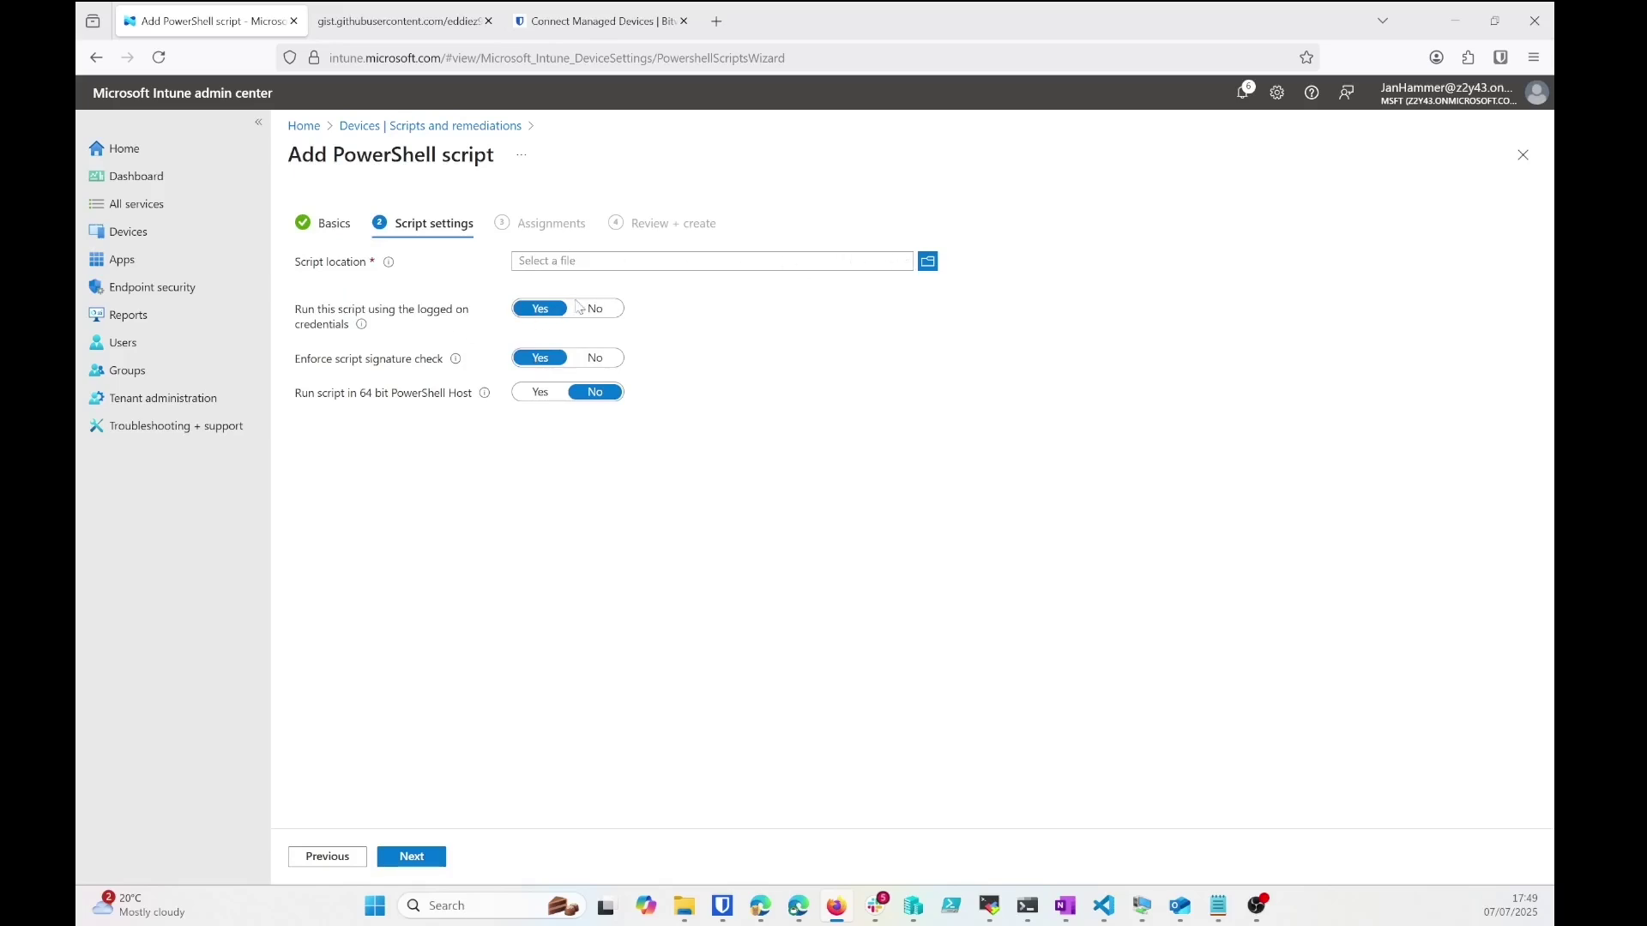
Set running with logged-on credentials and enforcing the script signature check to No, and discard the new script.
click(606, 311)
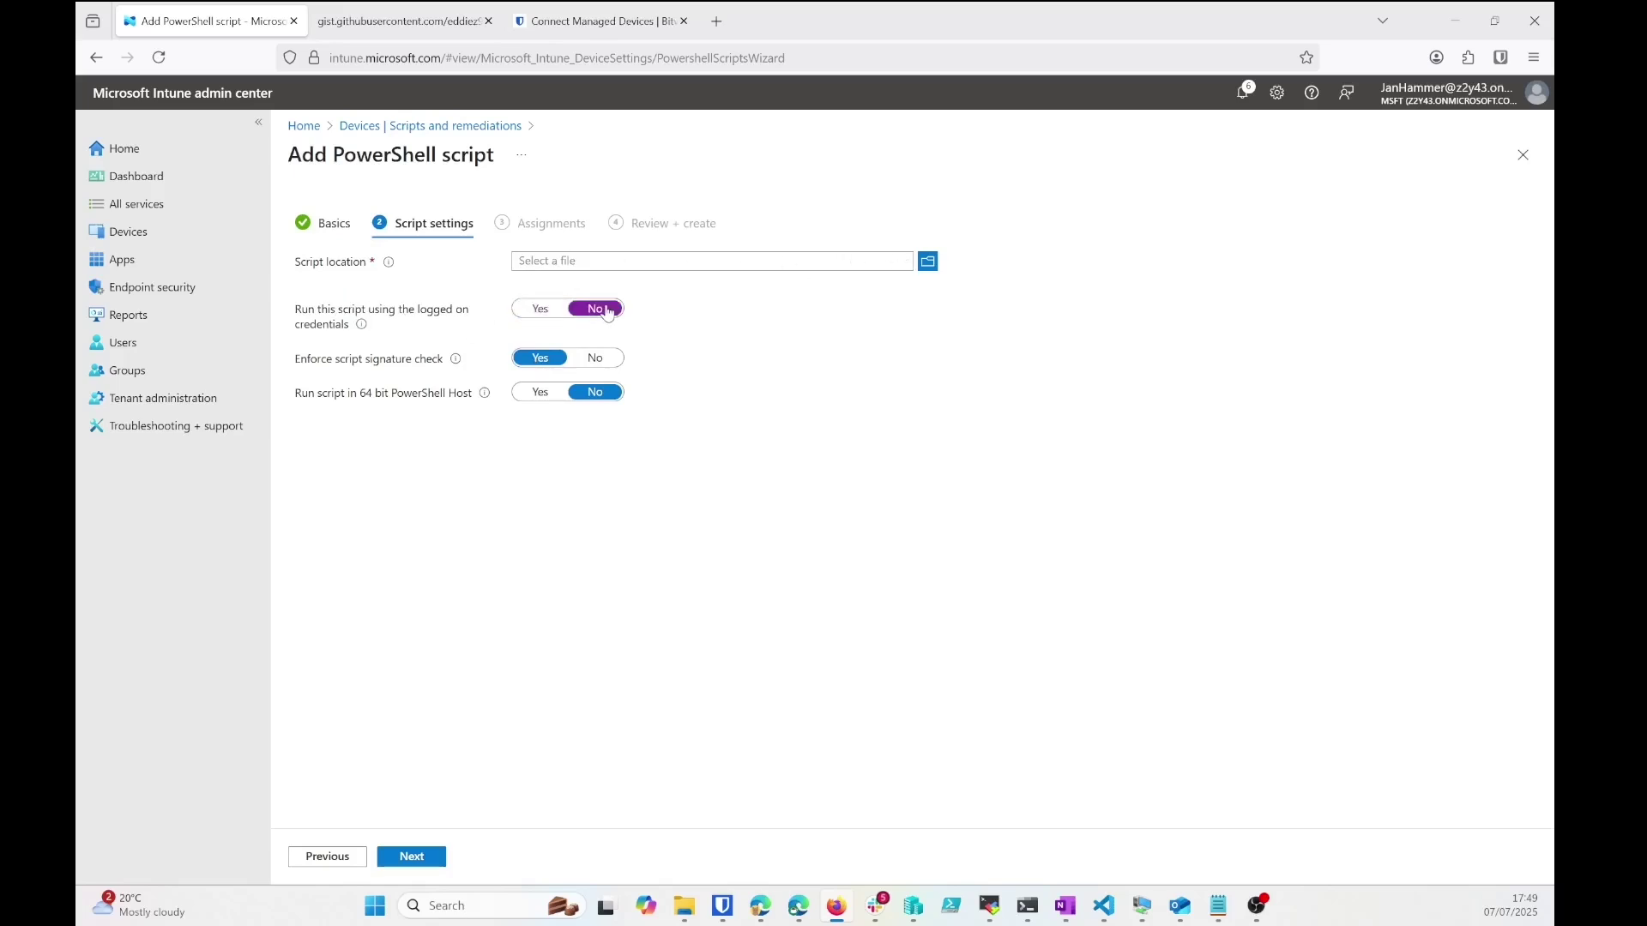
click(606, 358)
mouse_move(455, 362)
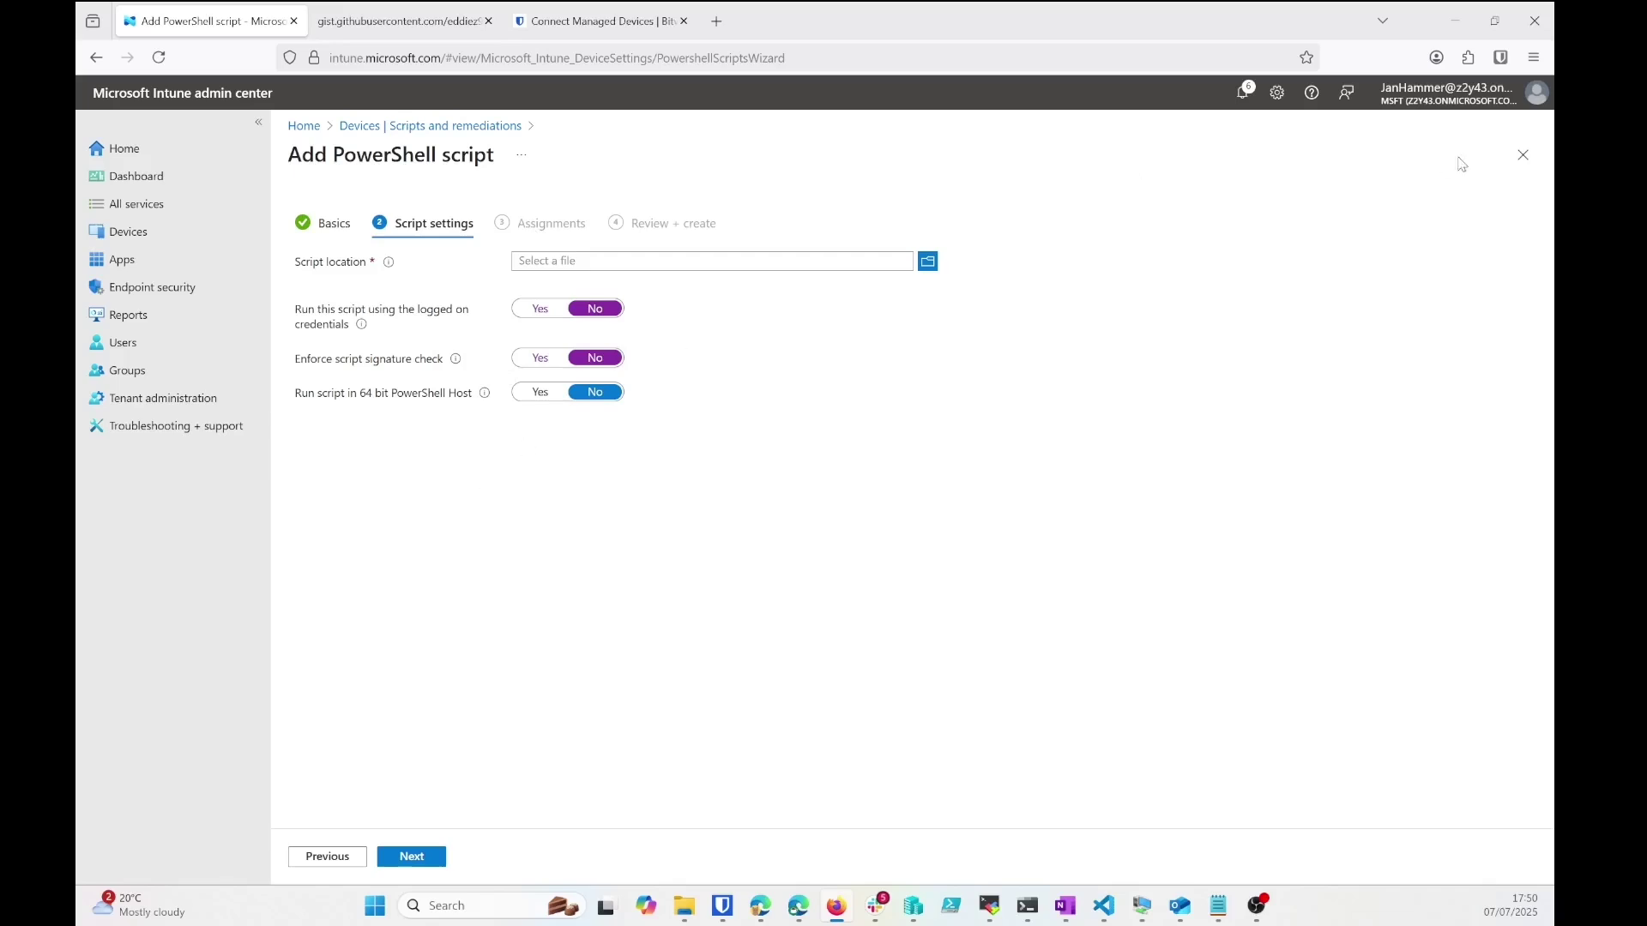
click(1518, 158)
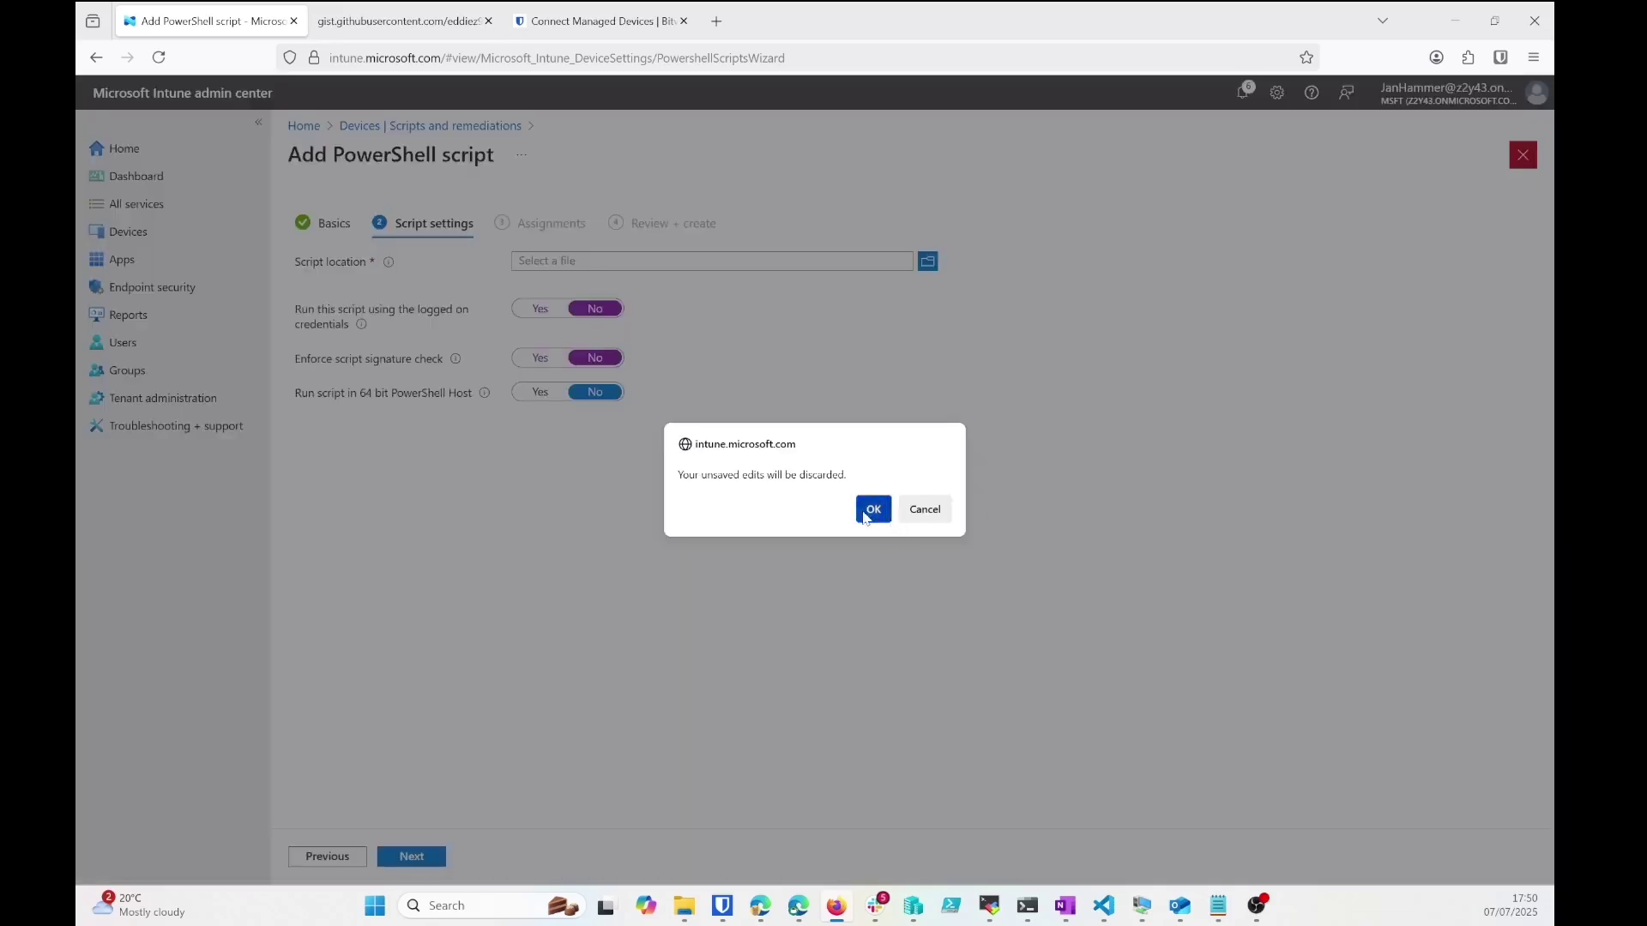
click(872, 510)
Review the properties of the "set vault.bitwarden.eu bitwarden regkey" script, view its editable script settings, and cancel without saving.
click(616, 402)
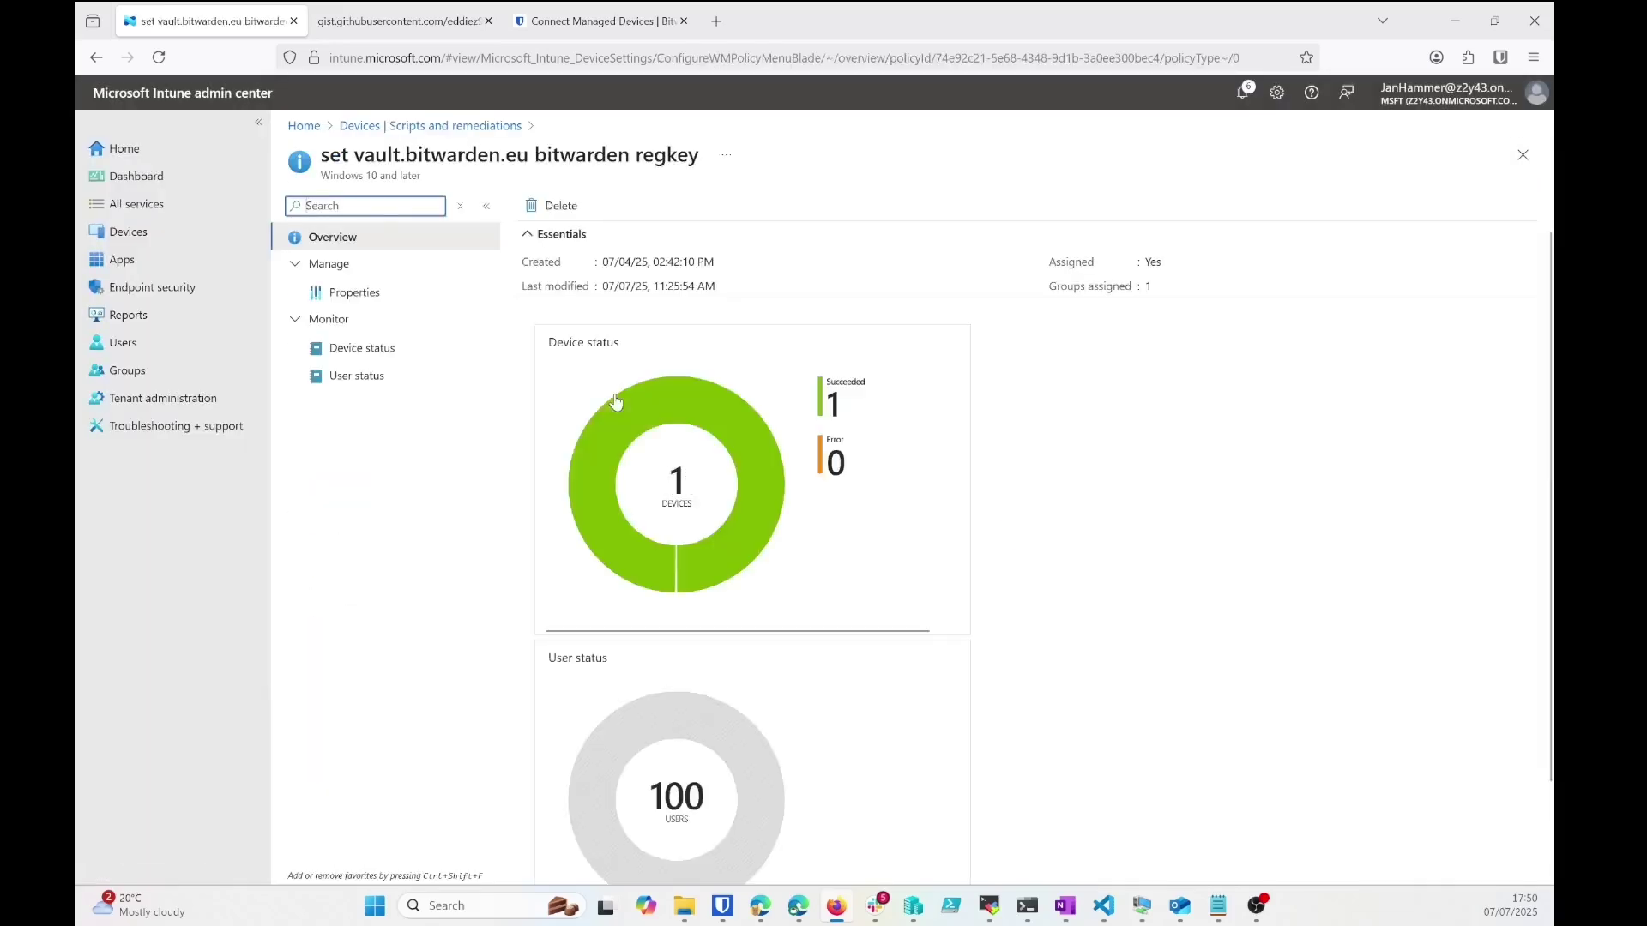
click(356, 295)
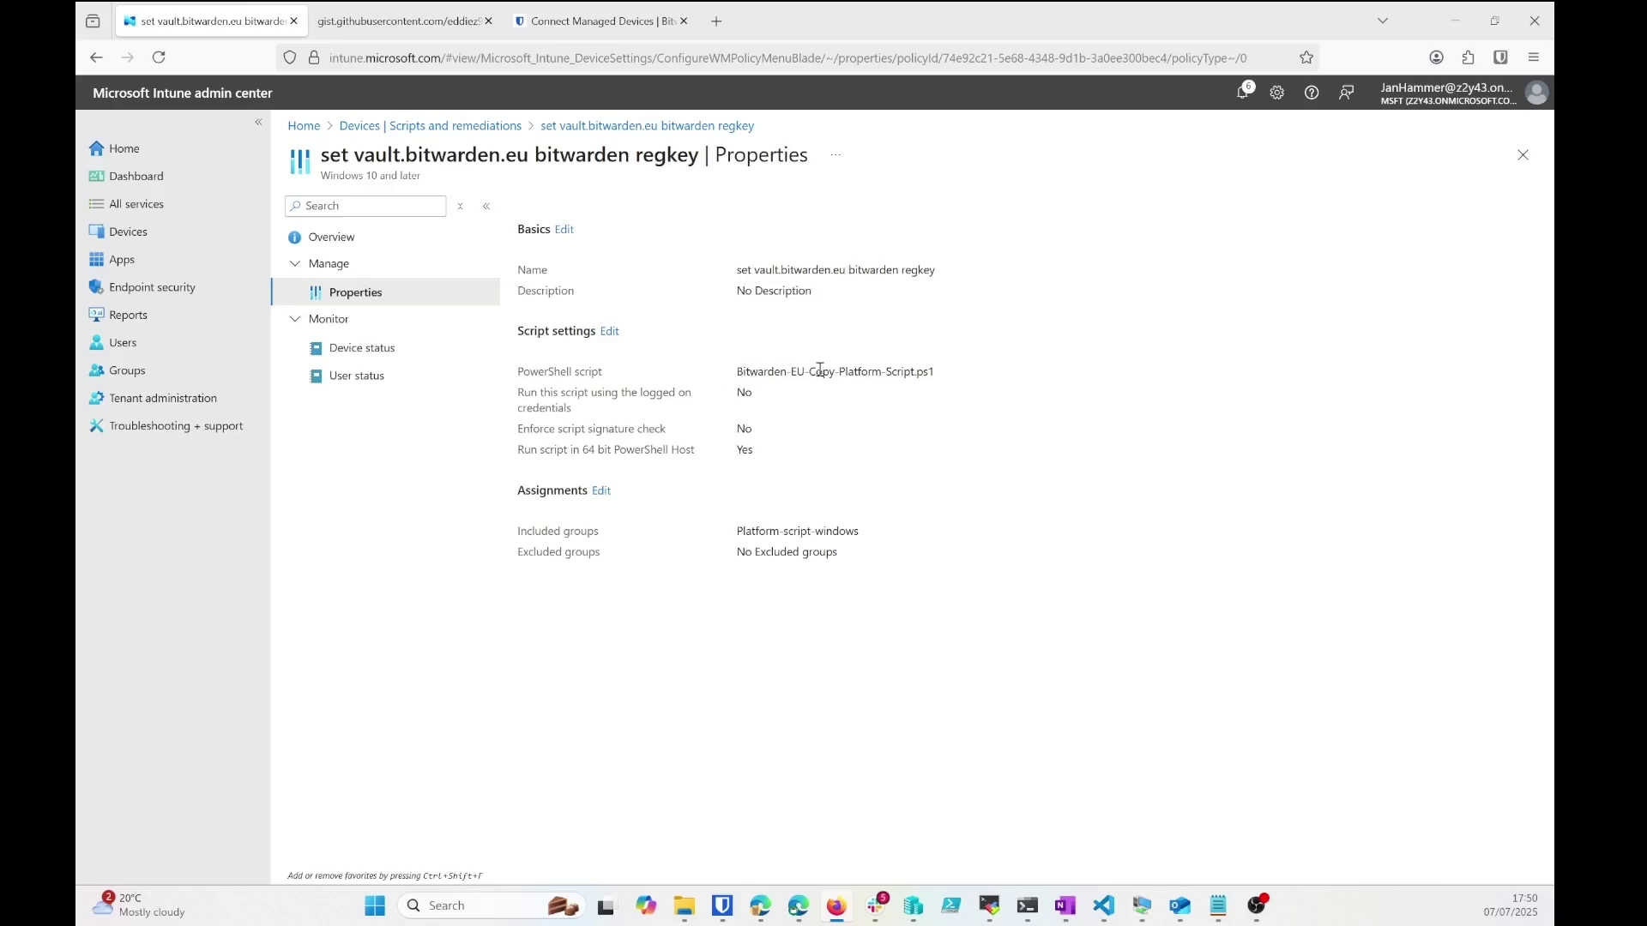
click(610, 333)
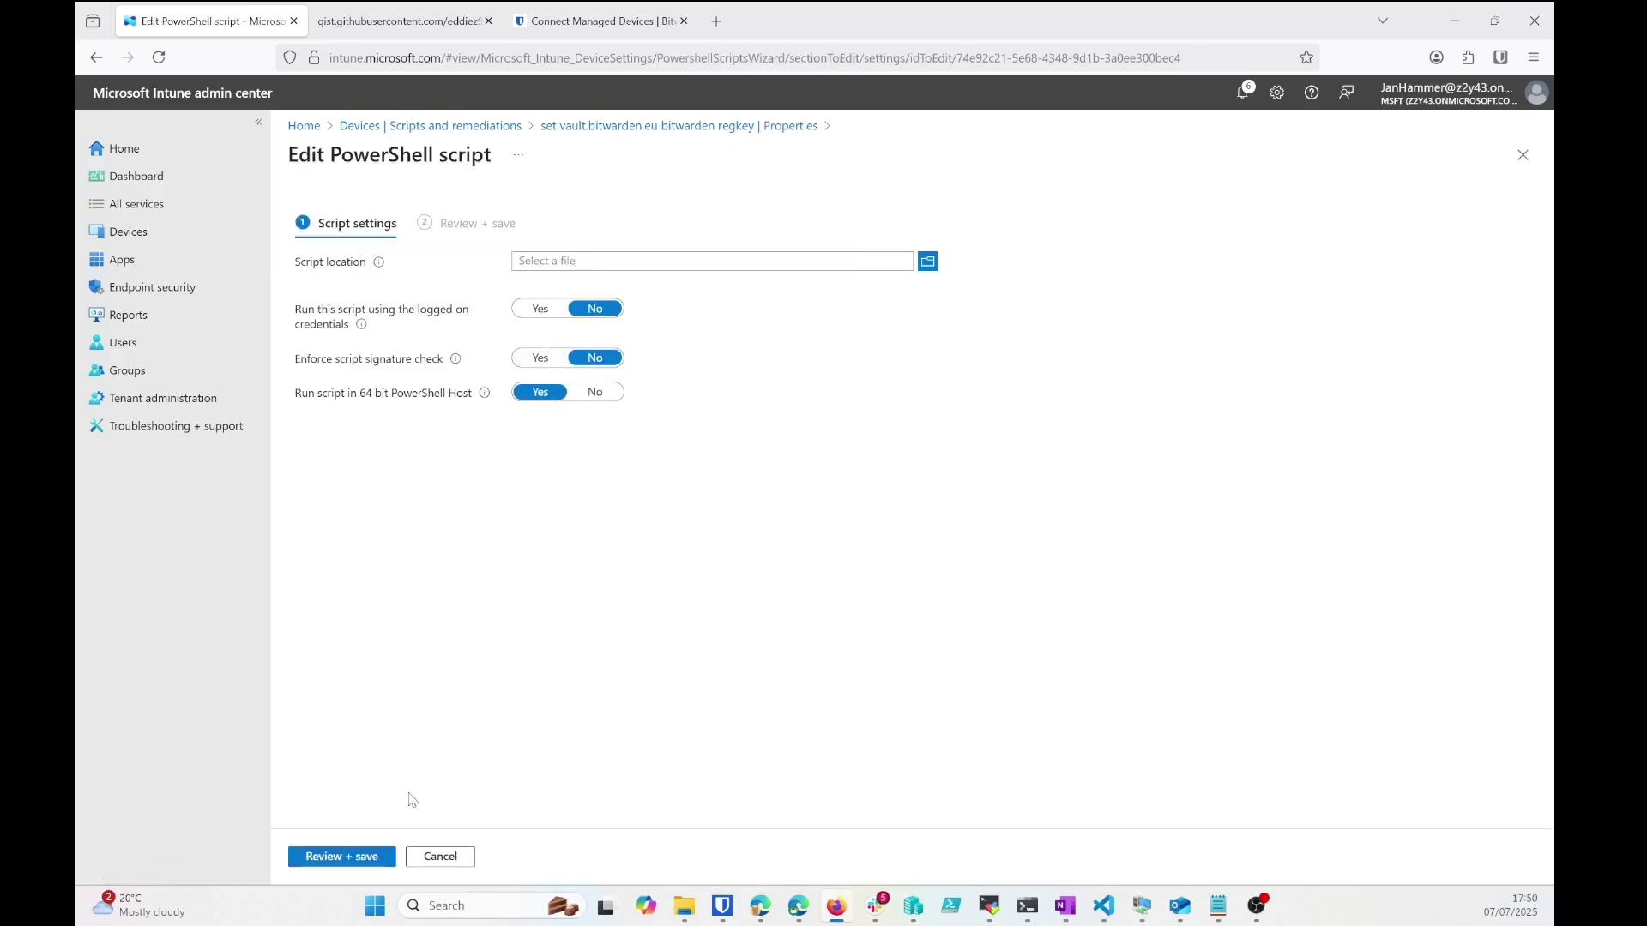
click(439, 855)
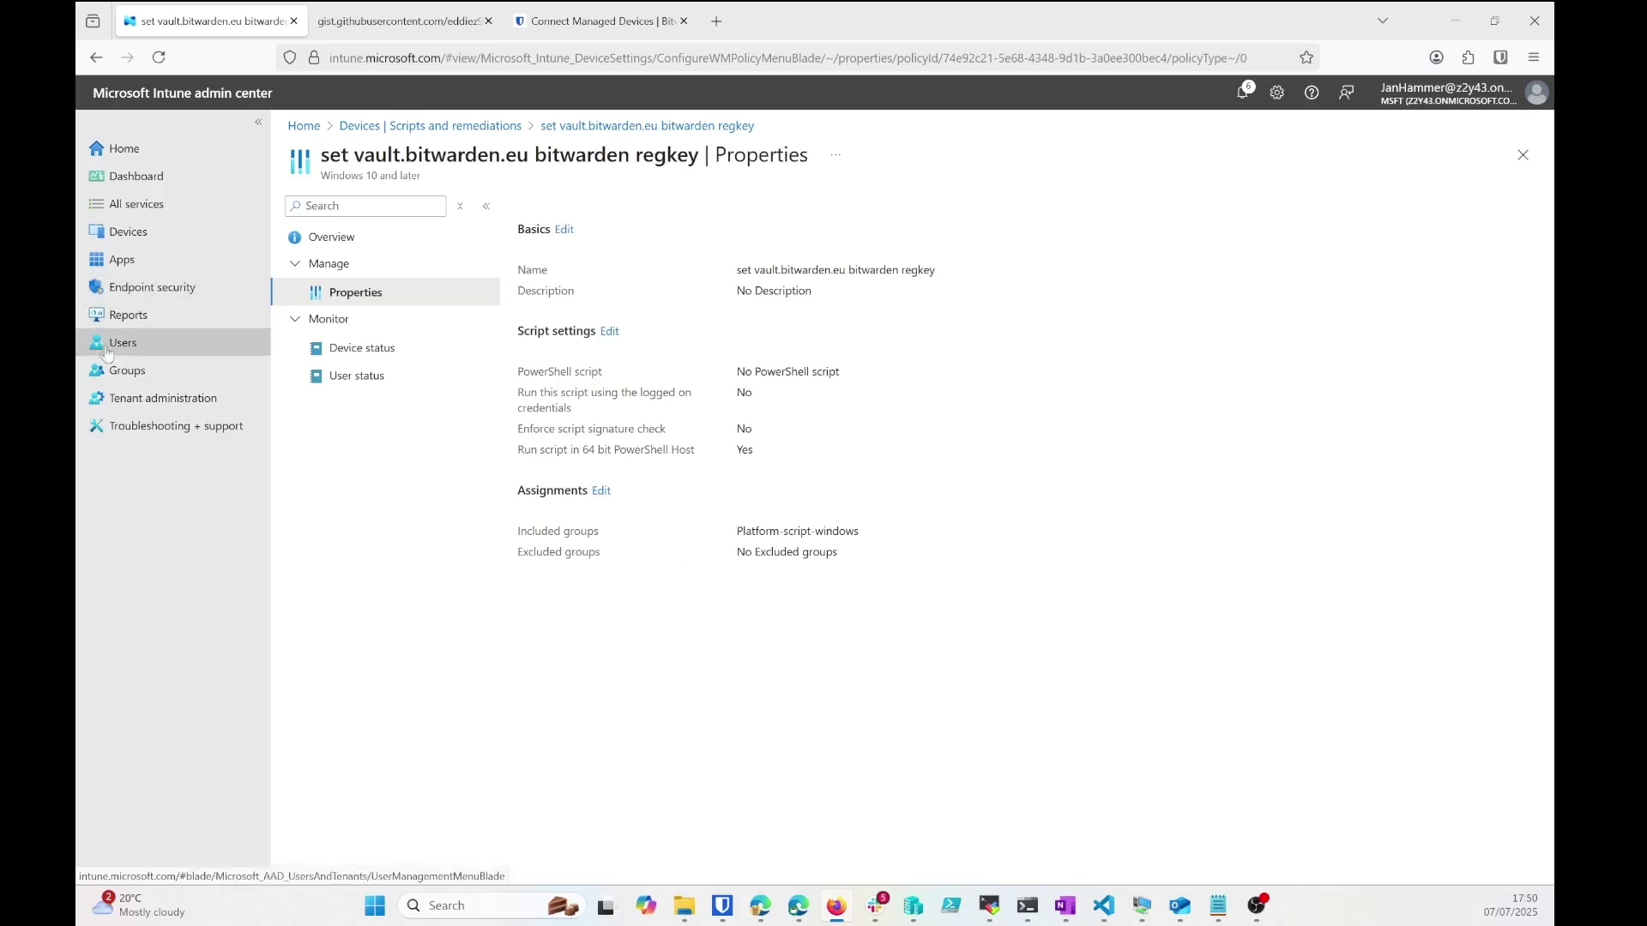
Open the direct members list of the Platform-script-windows group.
click(129, 371)
click(337, 265)
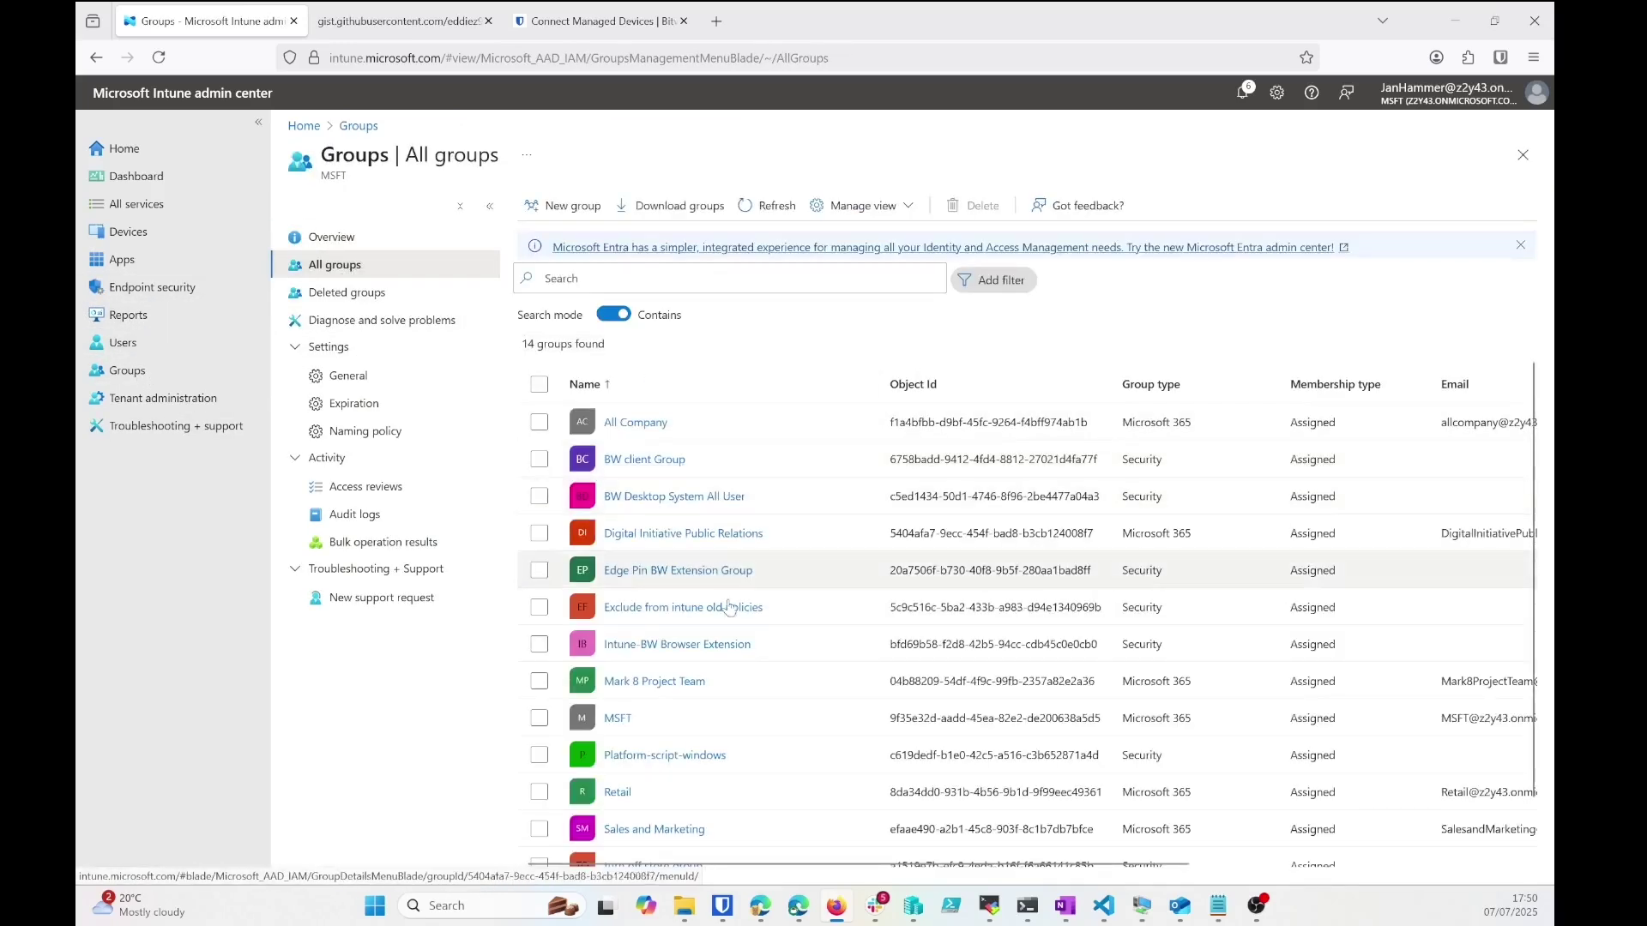
click(691, 757)
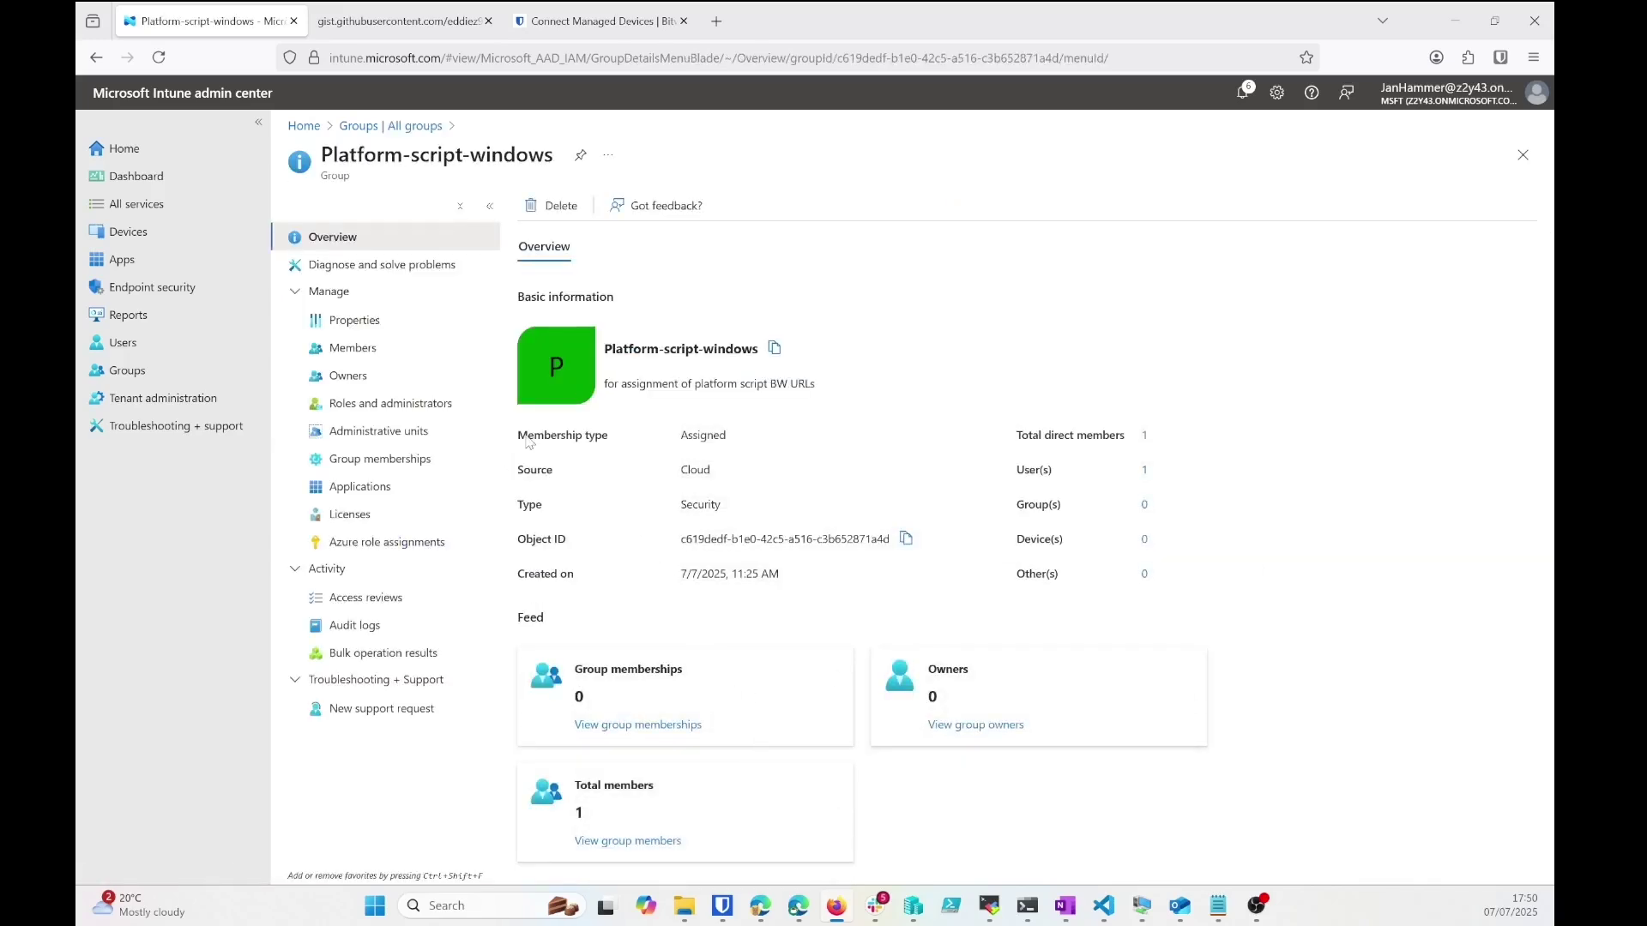
click(629, 841)
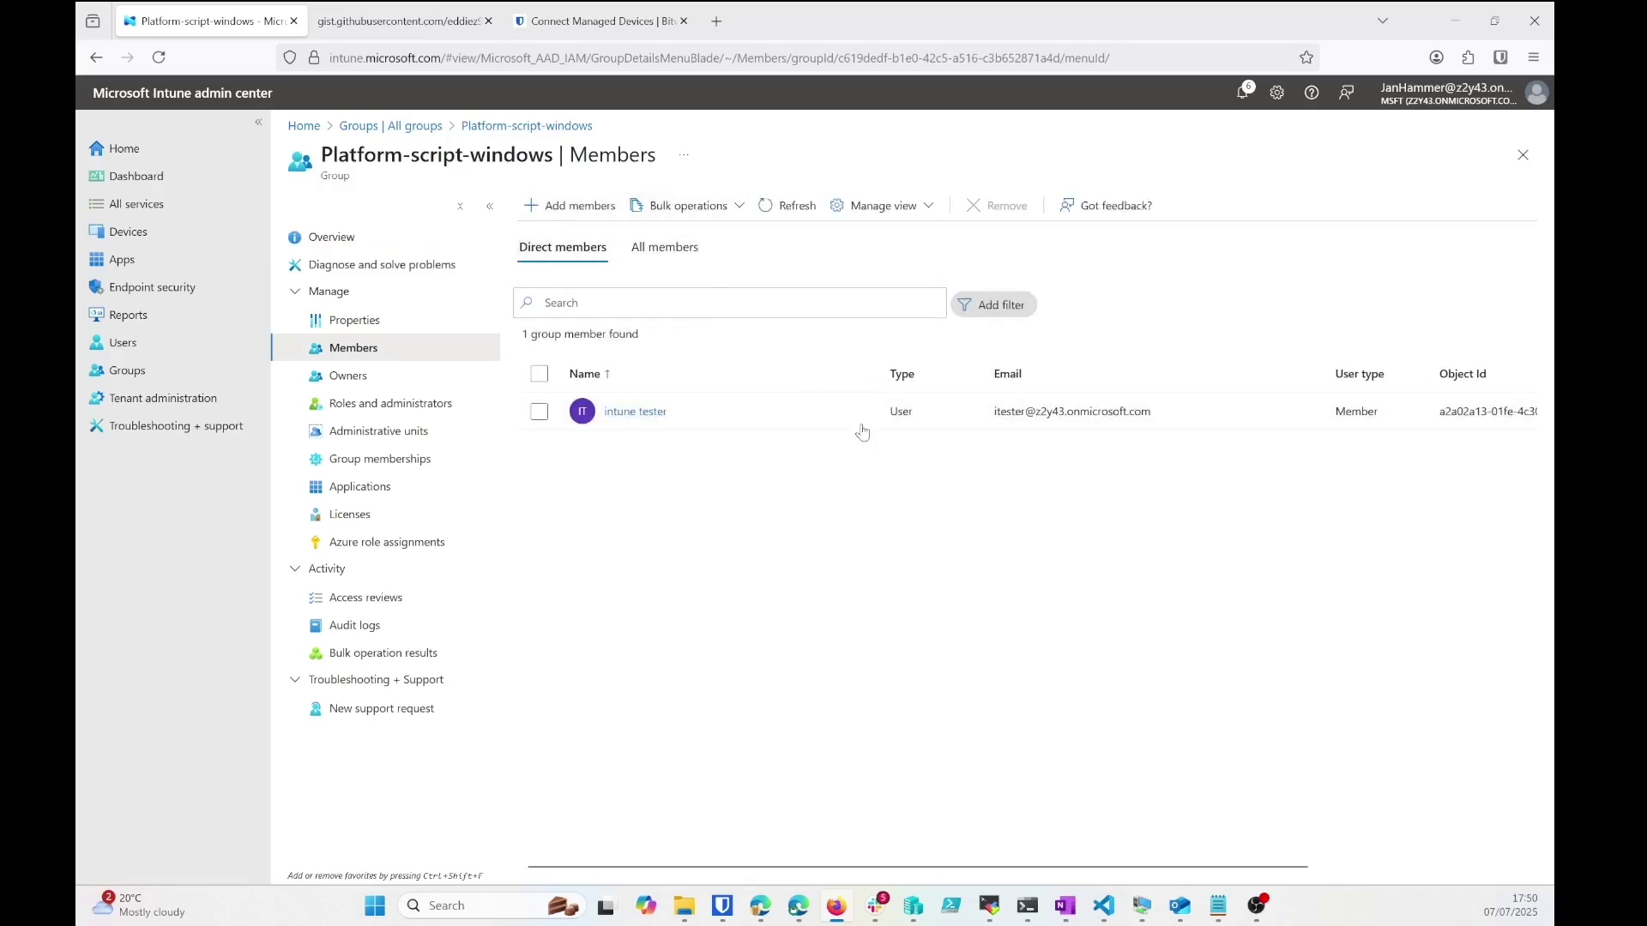
Add the test user whose name matches "jon" to the Platform-script-windows group and refresh the direct members list.
click(570, 205)
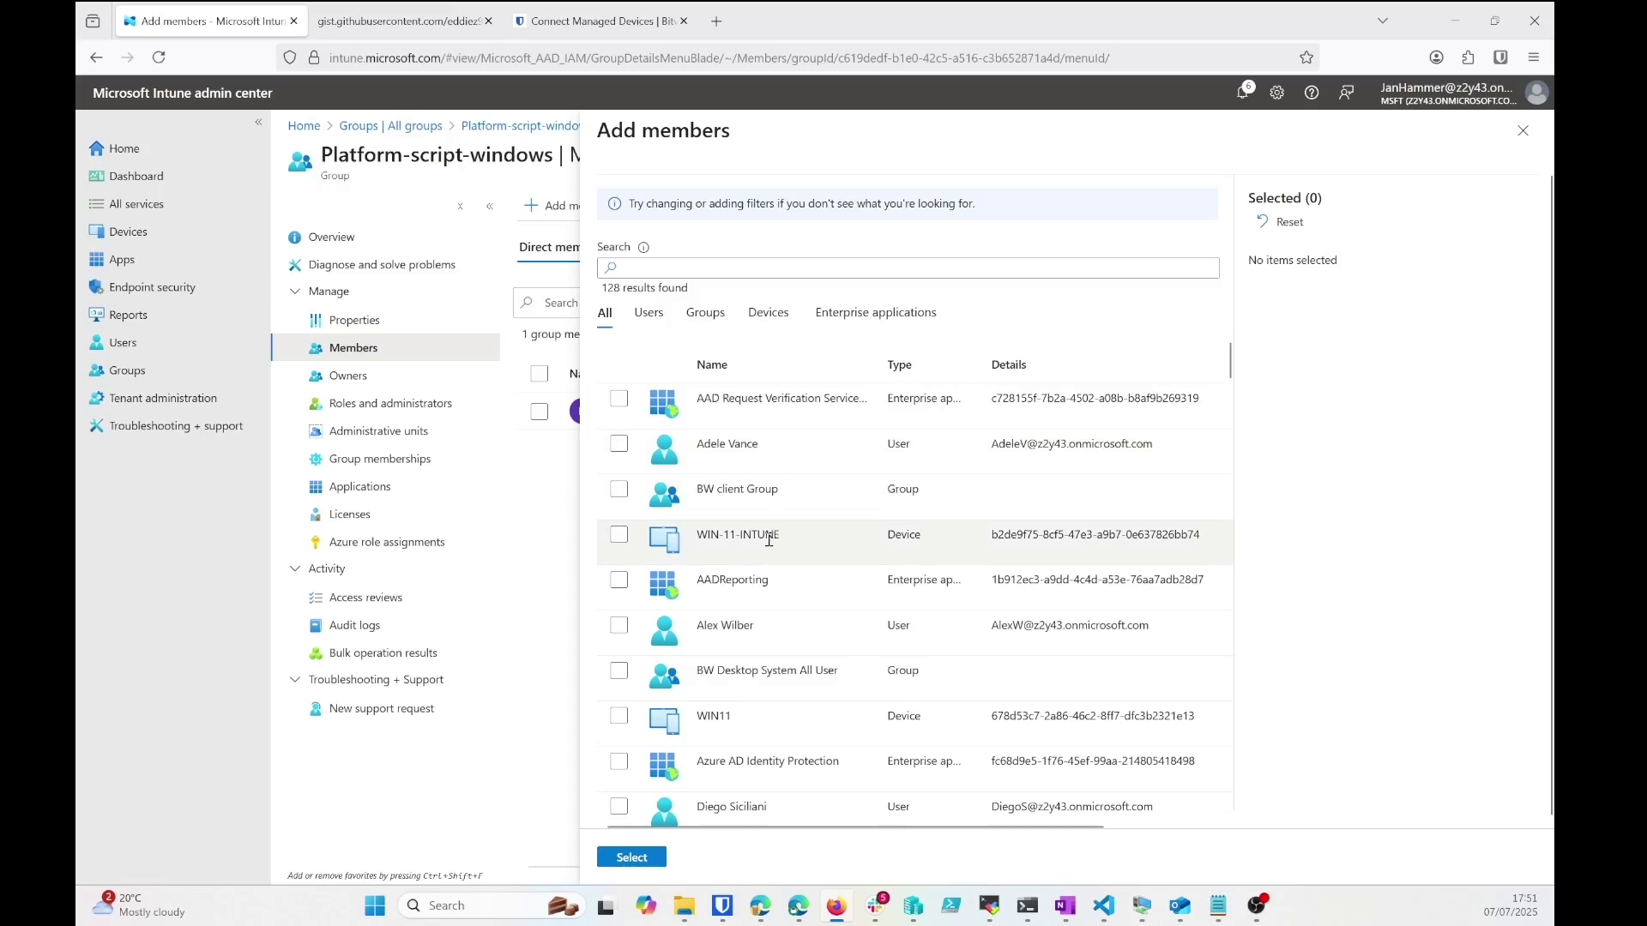
scroll(757, 660, down, 3)
scroll(756, 652, down, 10)
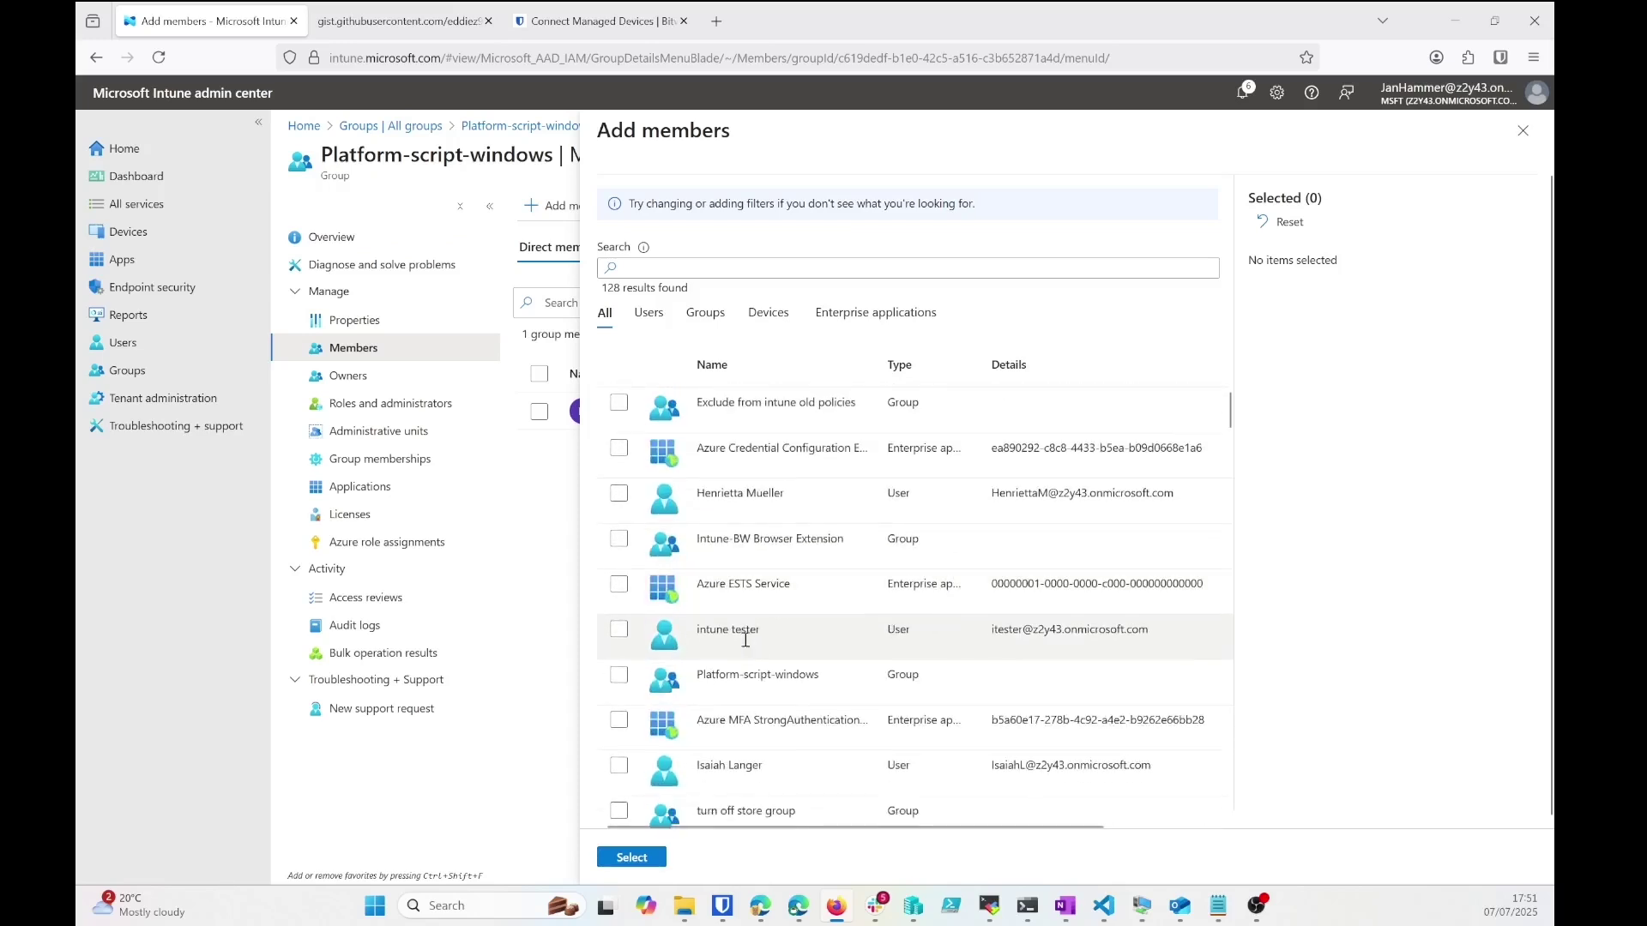
click(686, 271)
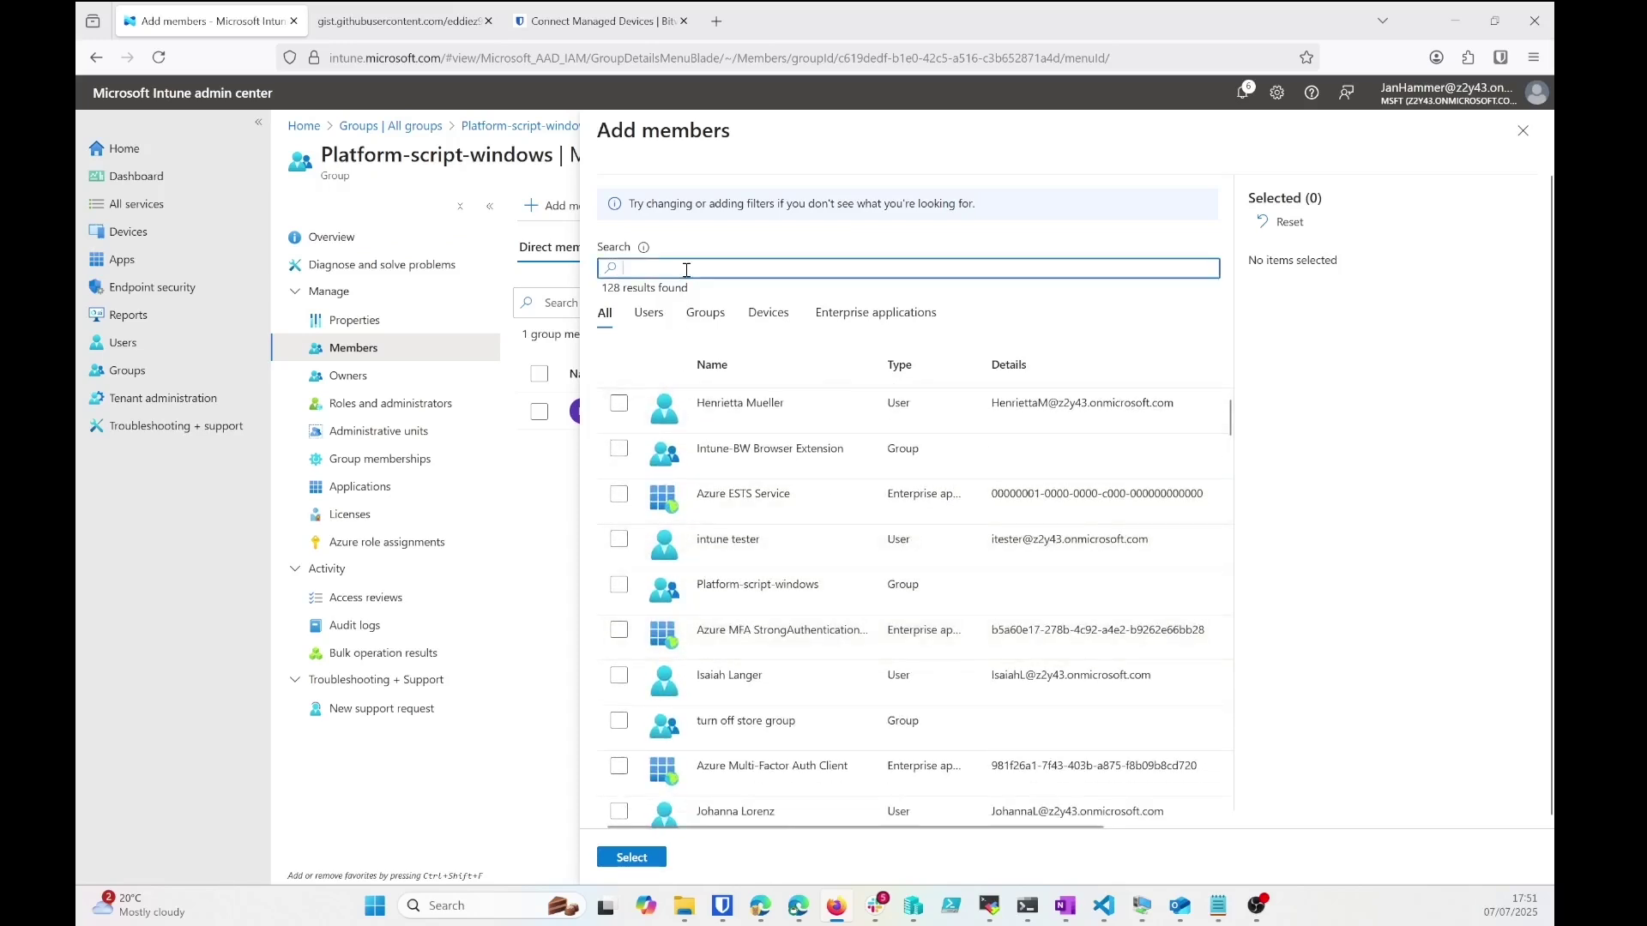
text(jon)
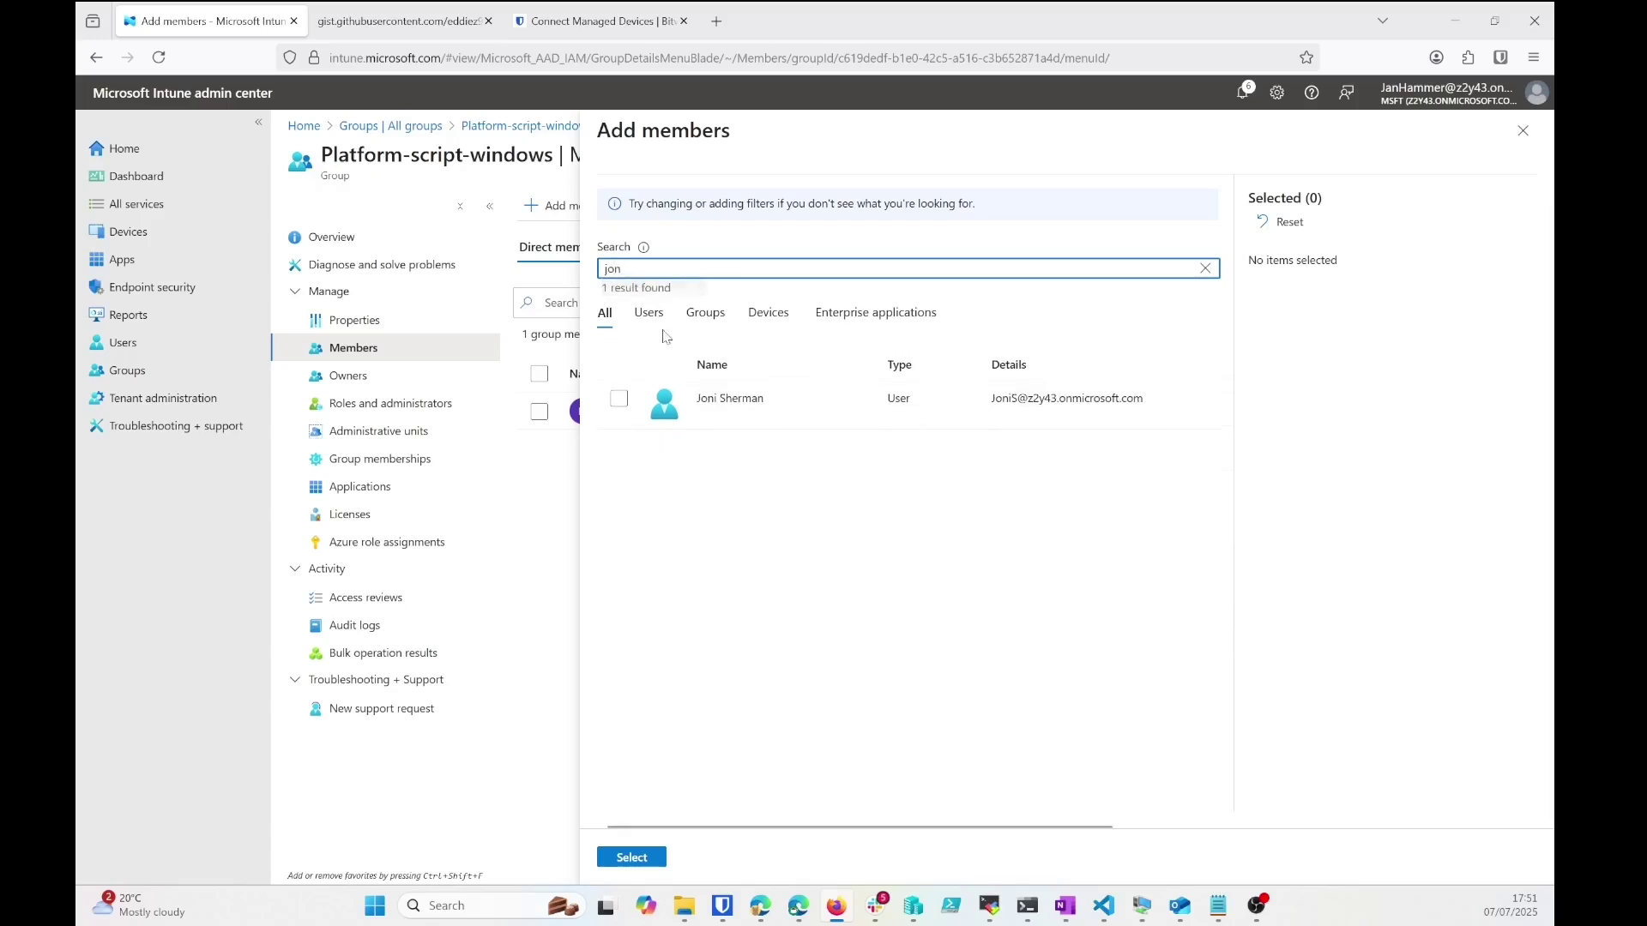
click(618, 398)
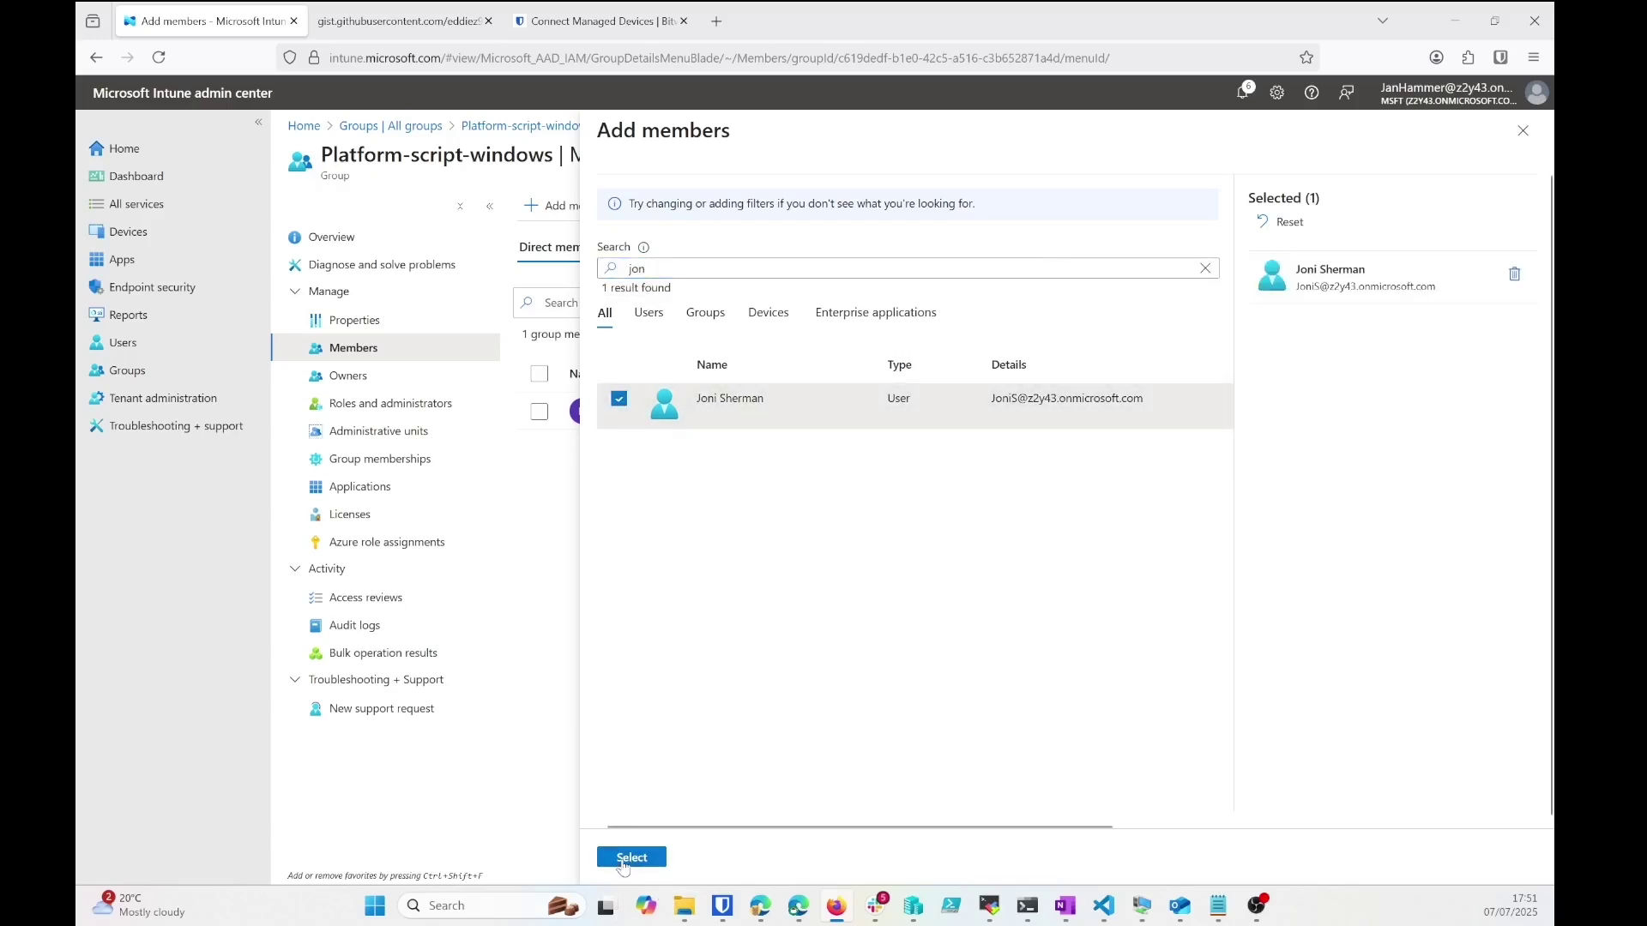
click(631, 858)
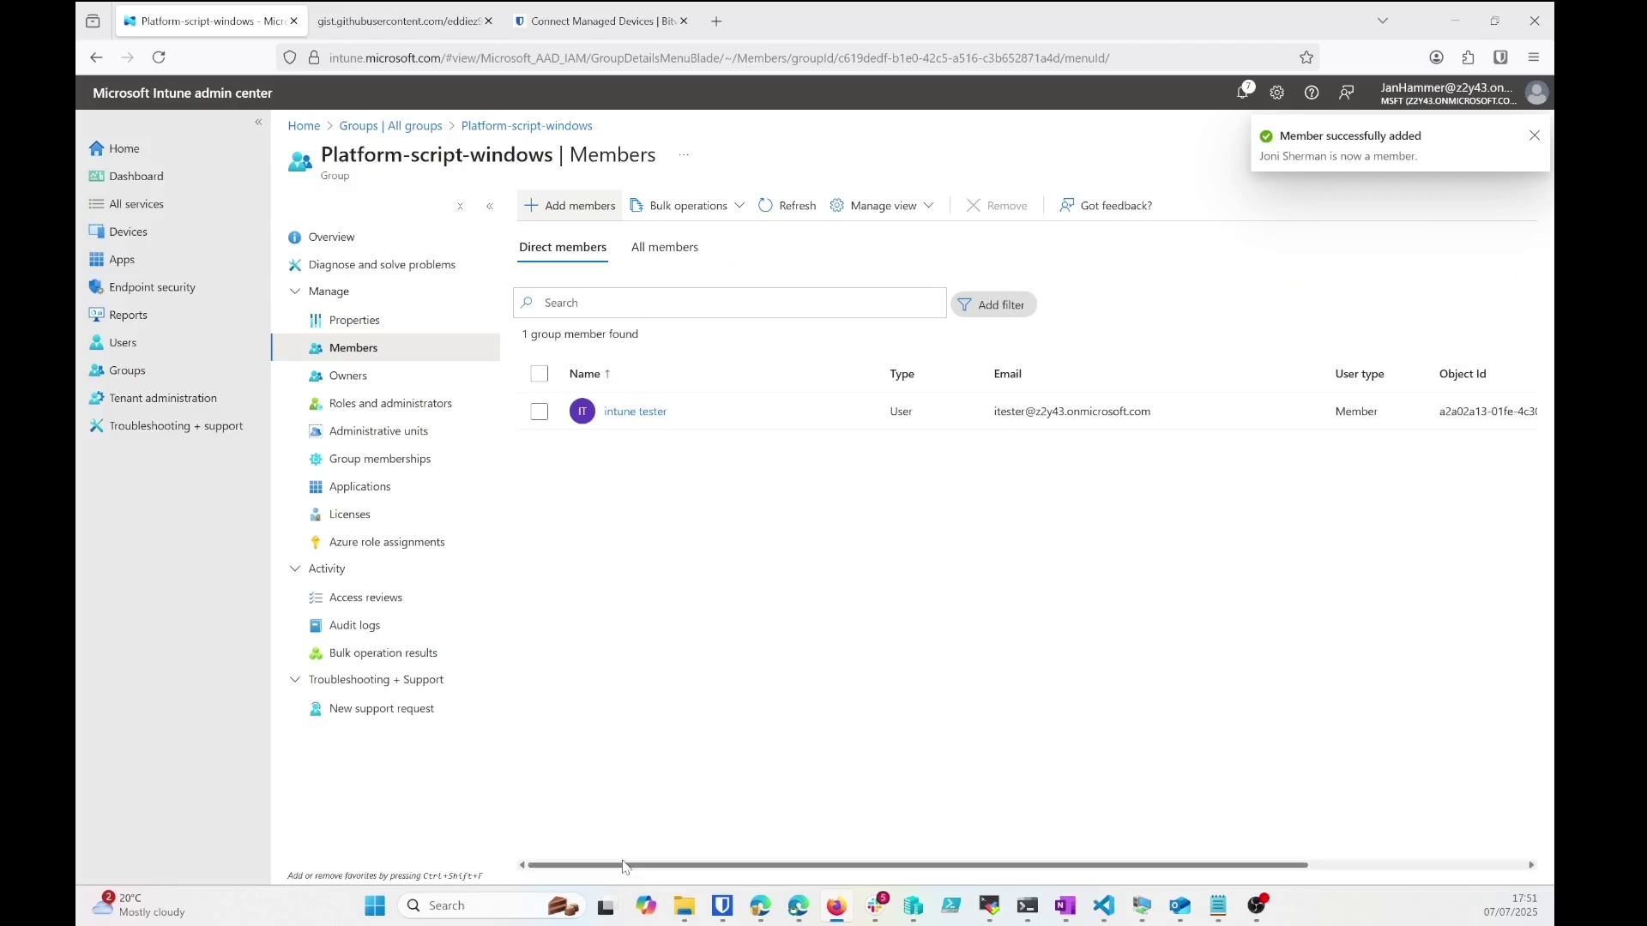
click(783, 206)
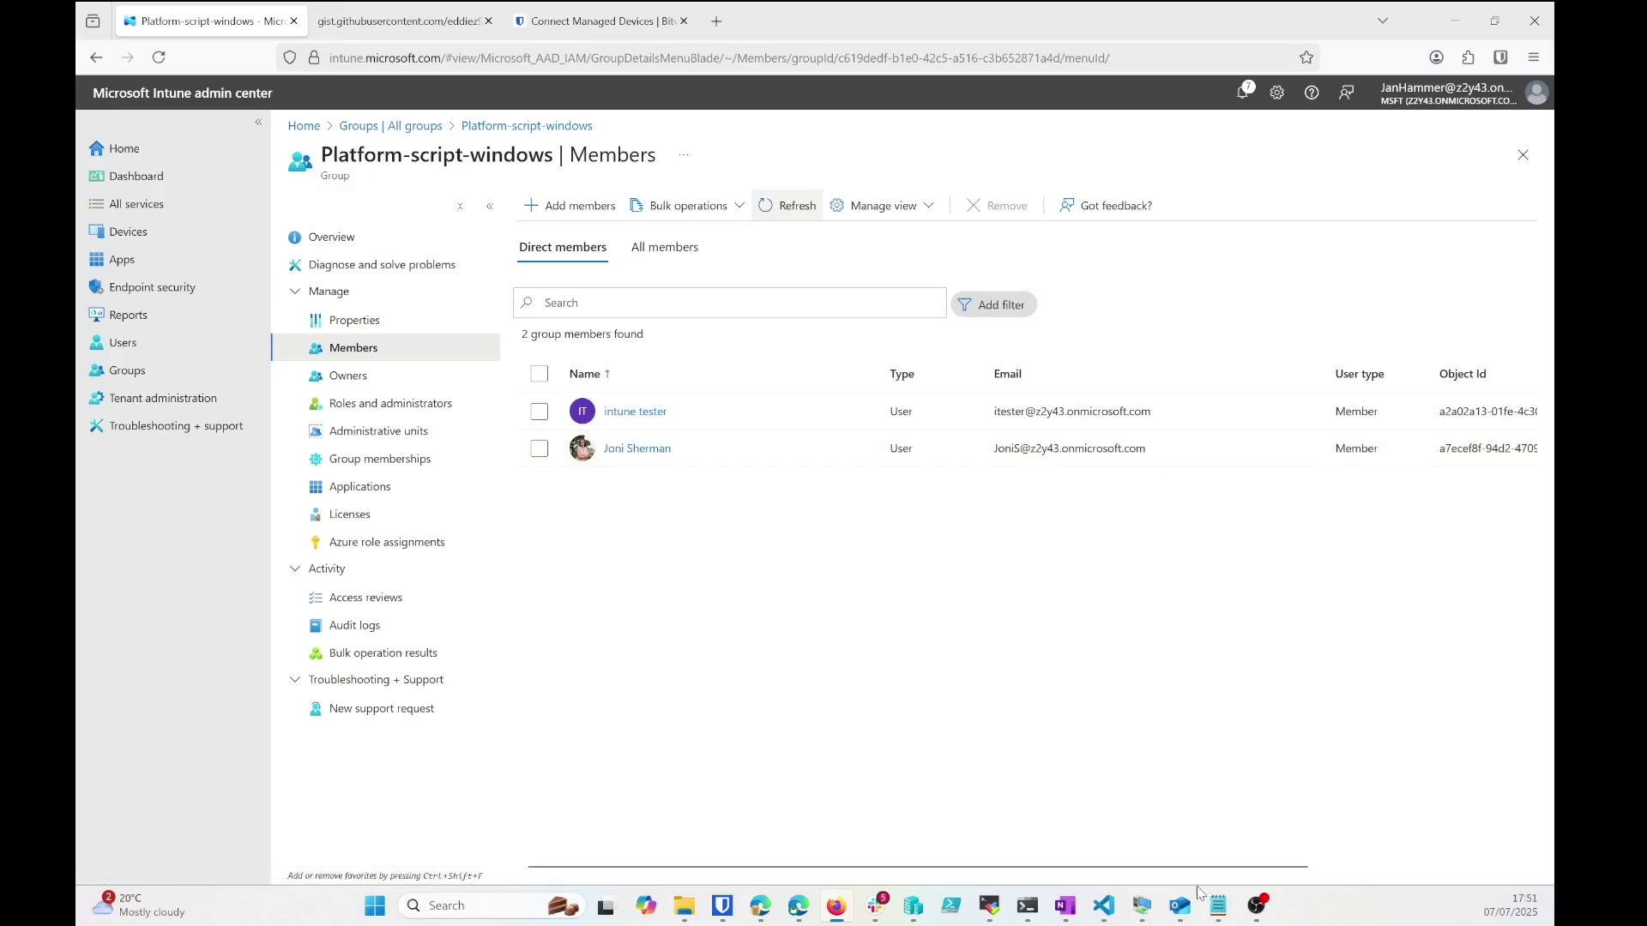
Switch to the win-11-entra-test virtual machine and minimise the command prompt to view Edge's installed extensions.
click(1046, 817)
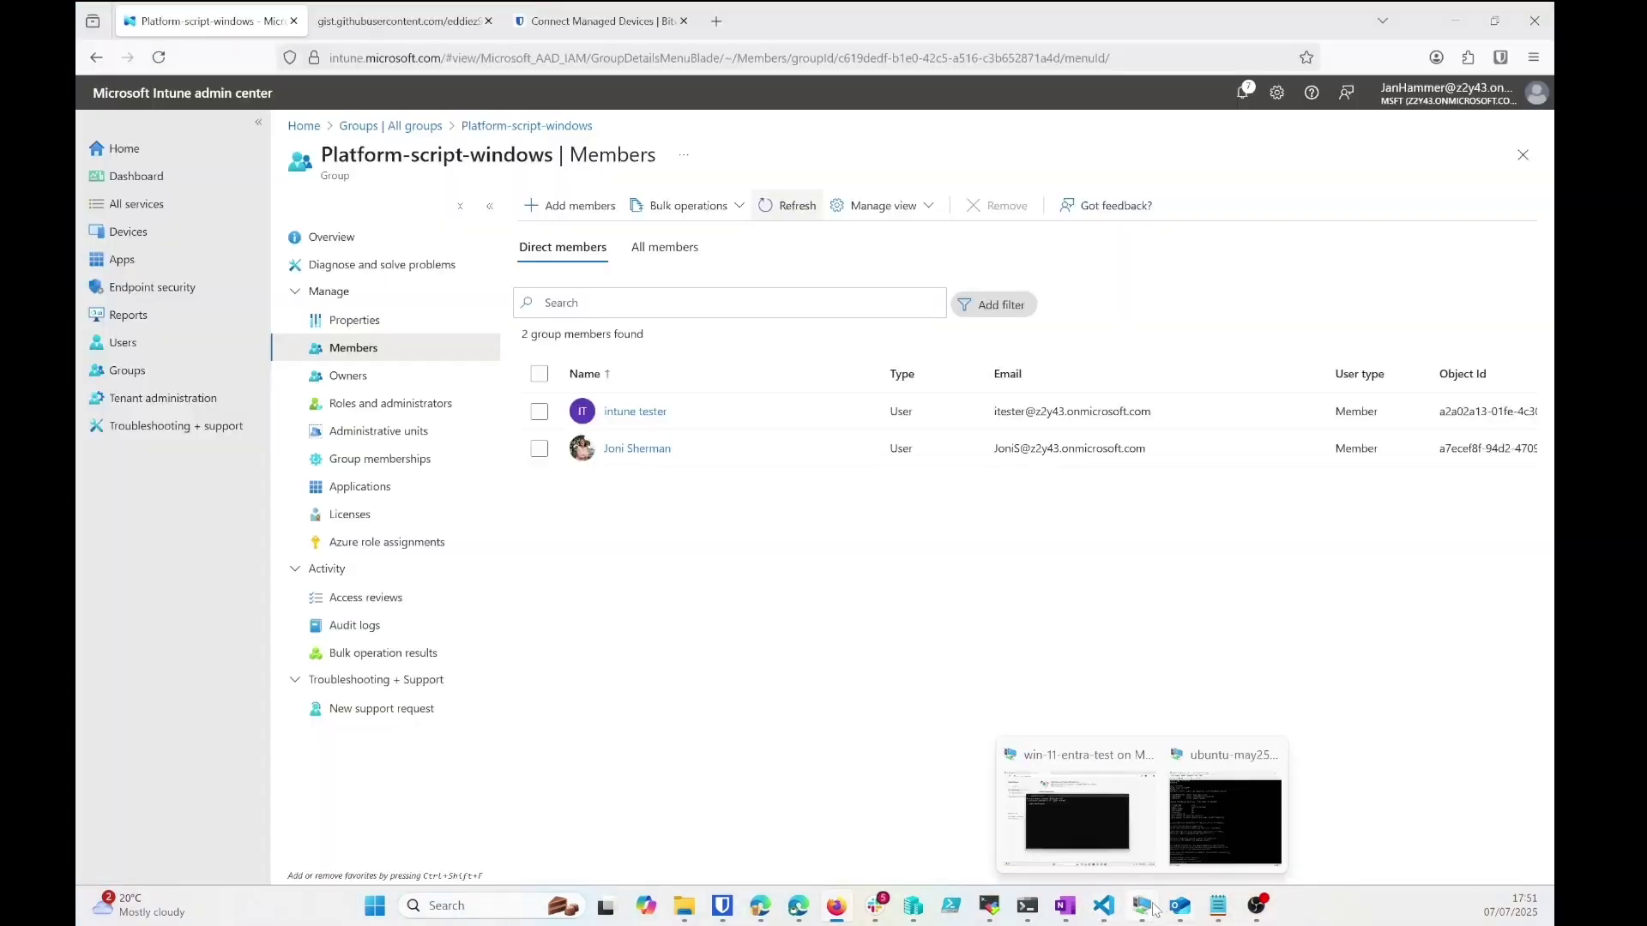
mouse_move(918, 922)
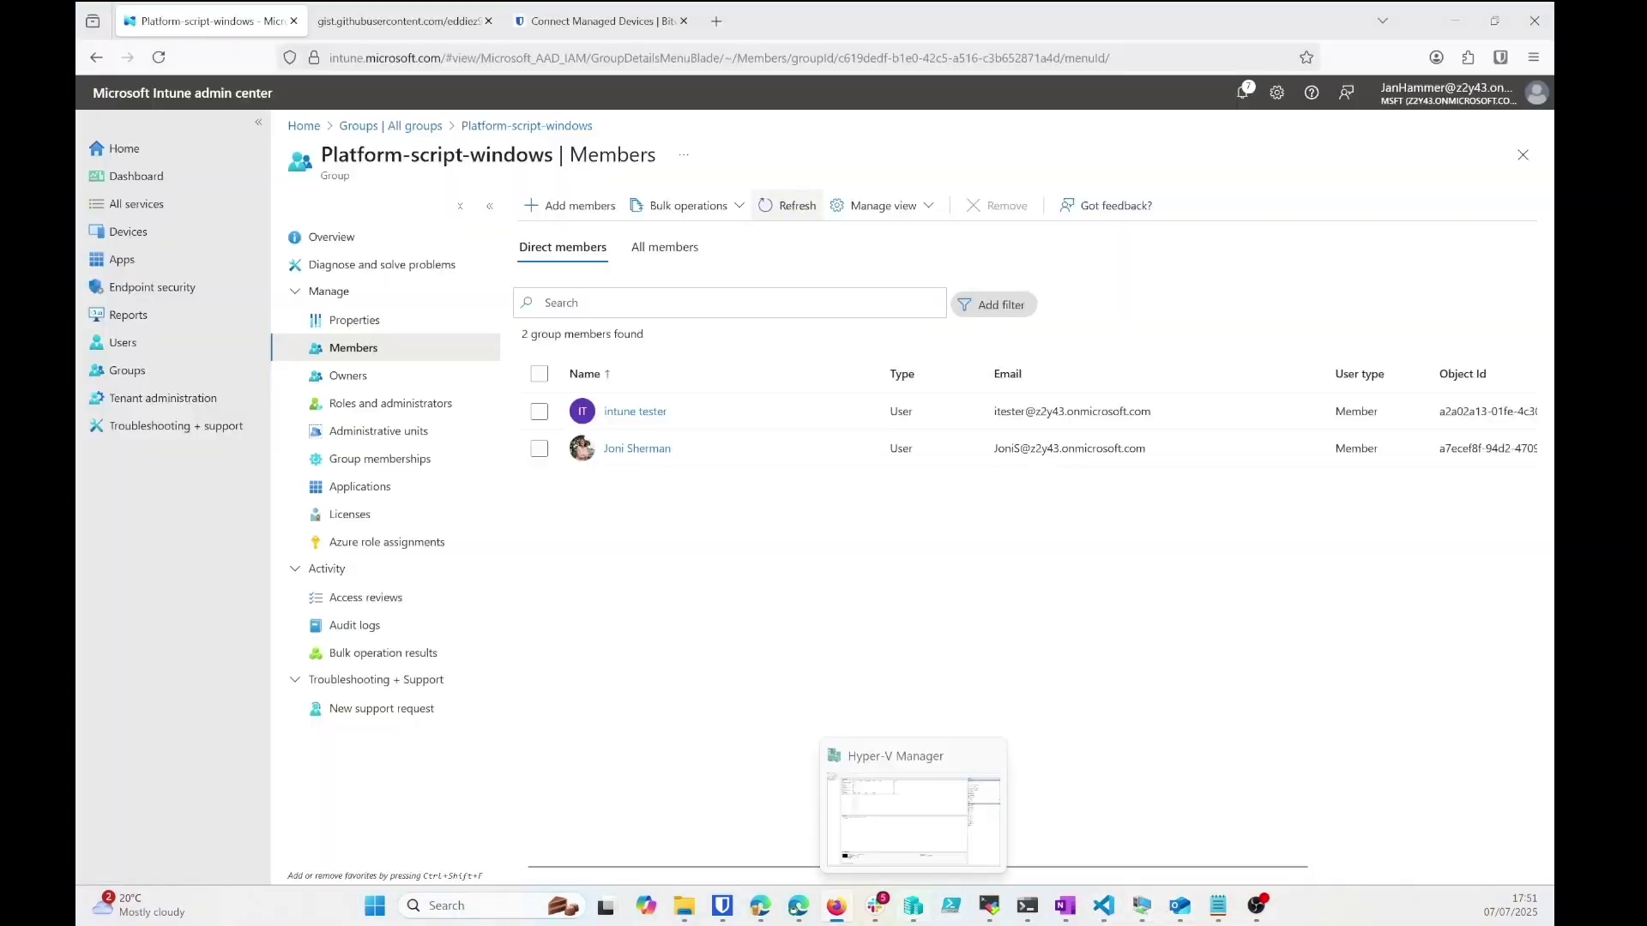
click(1455, 22)
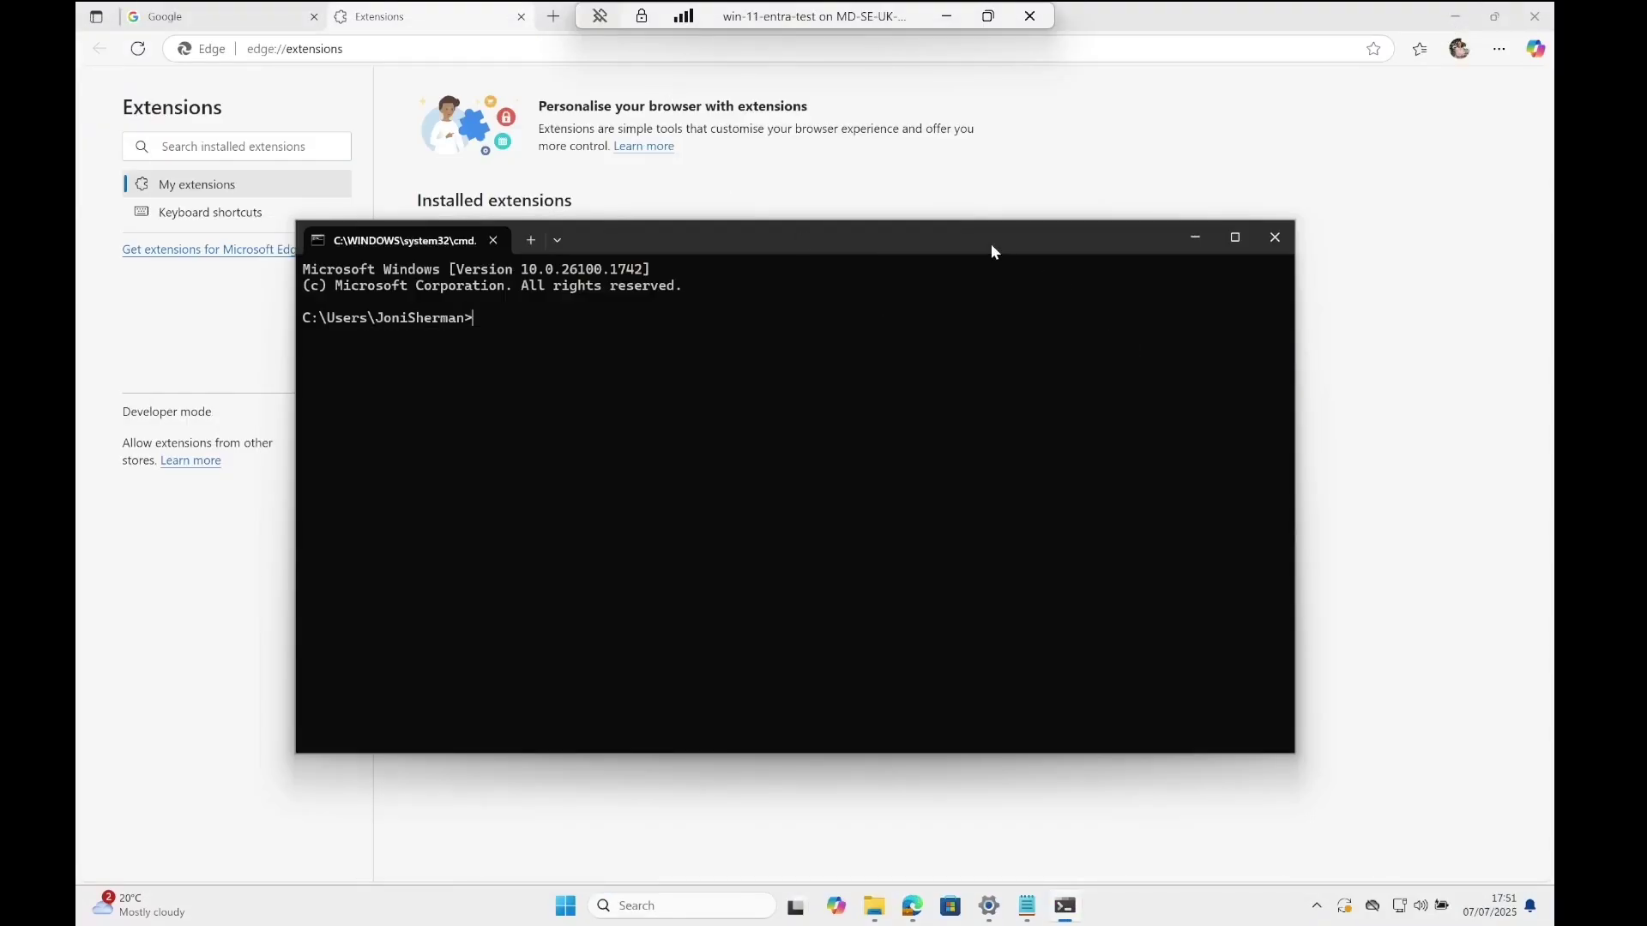
drag(886, 249, 920, 298)
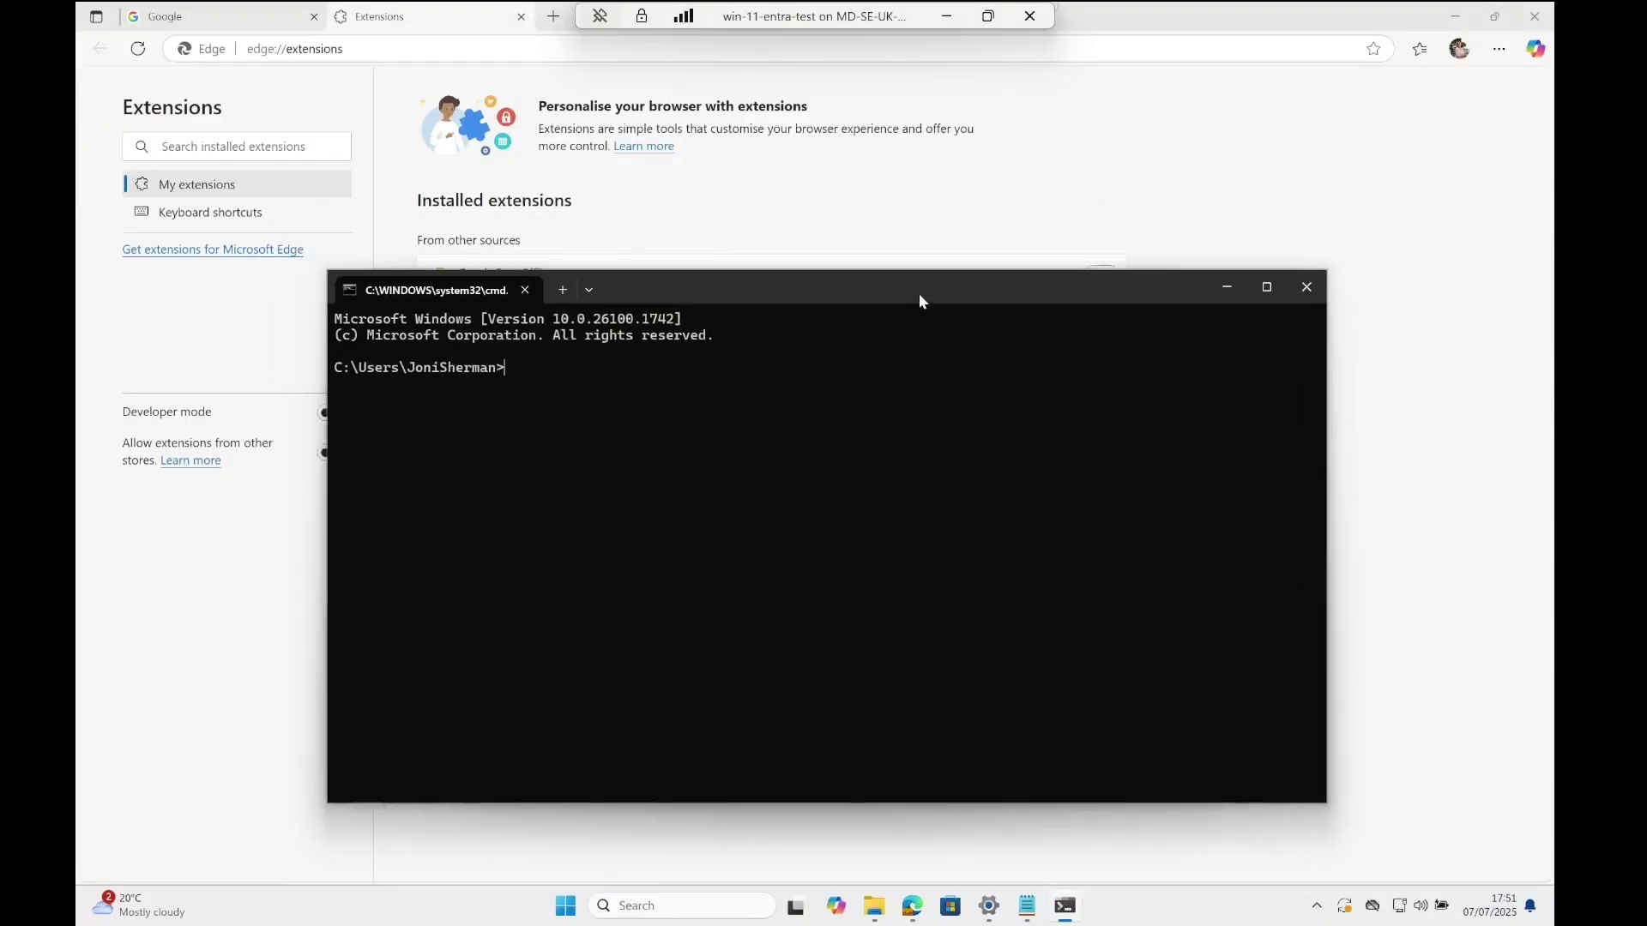
click(1230, 288)
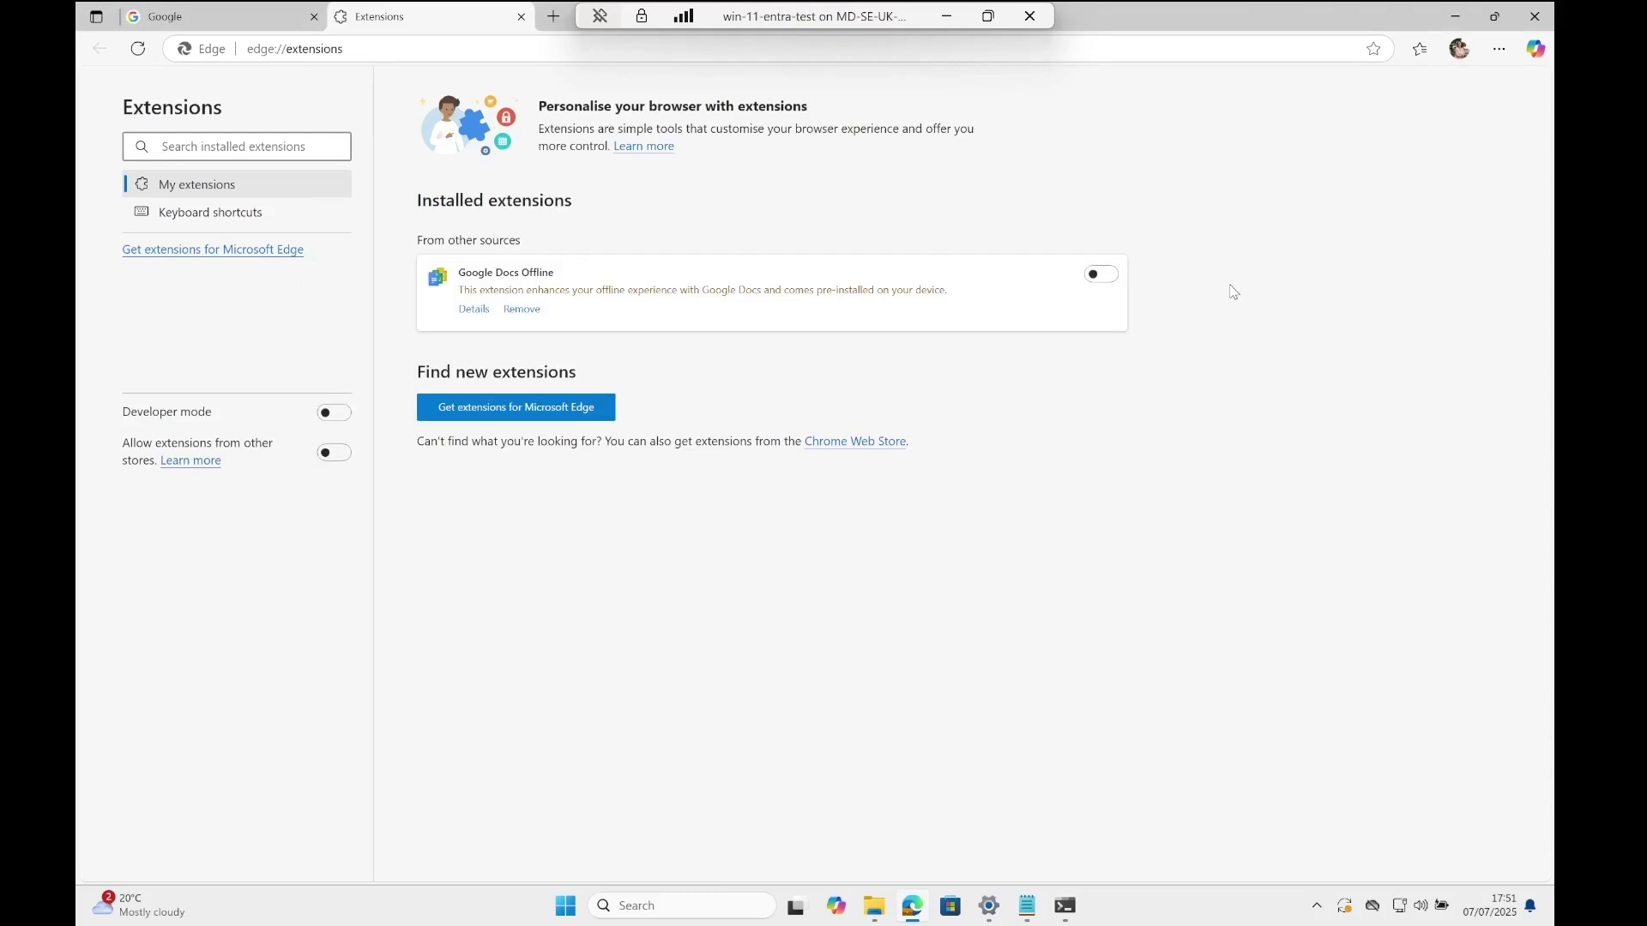
Switch to the Windows Settings page for the MSFT-managed work account and run the device sync twice.
mouse_move(992, 921)
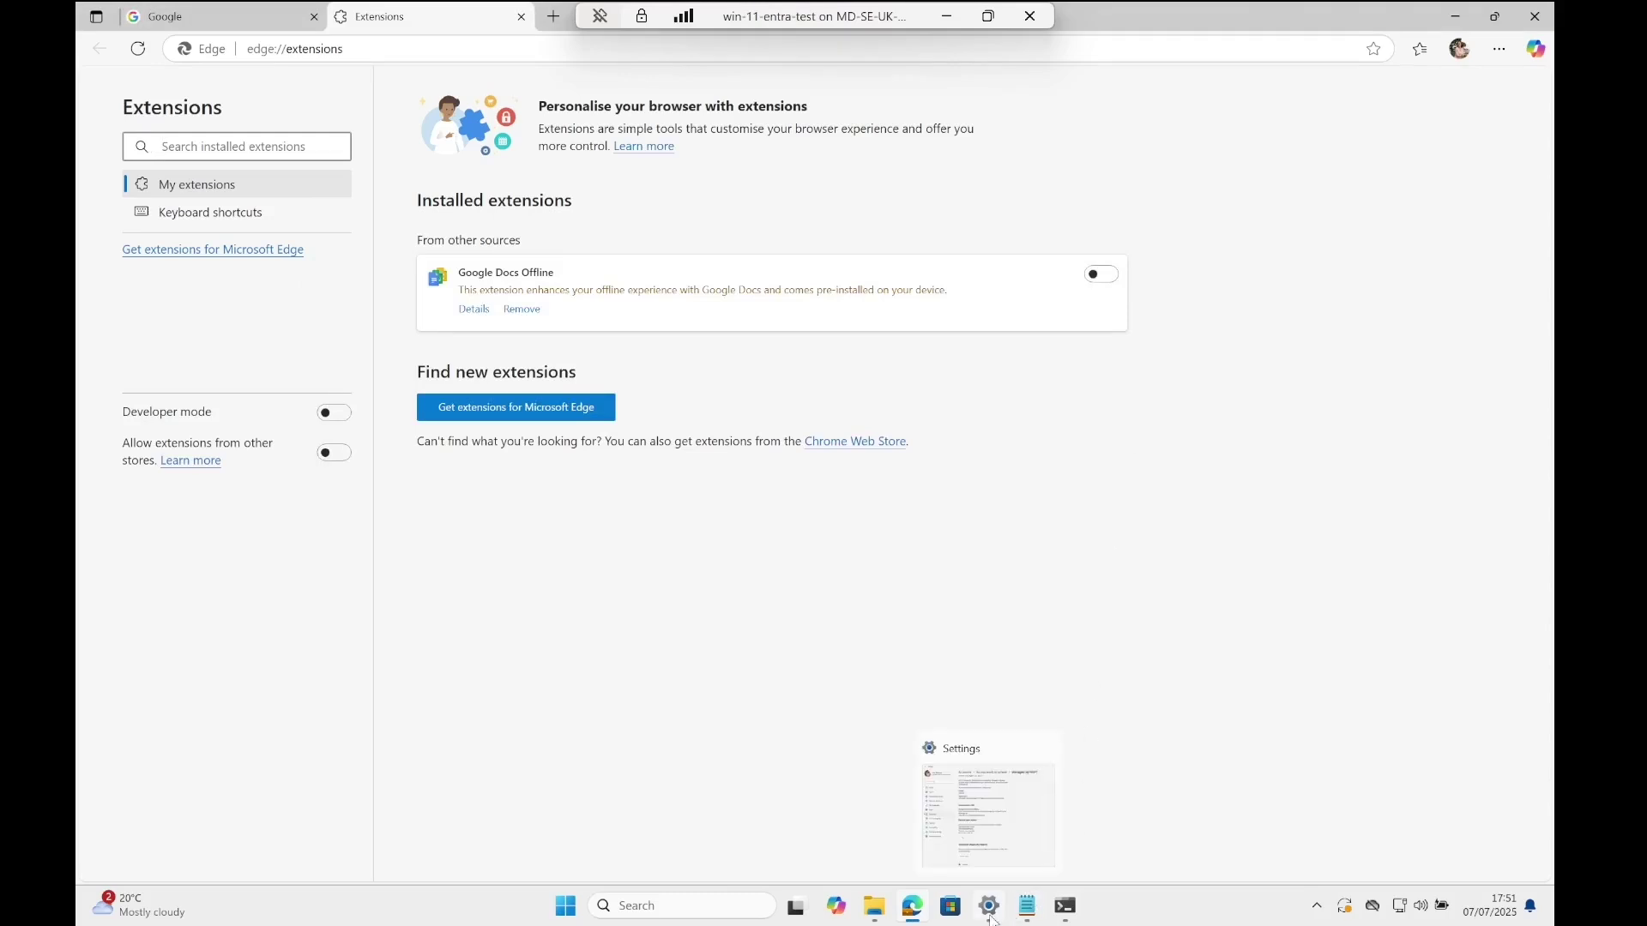
click(989, 909)
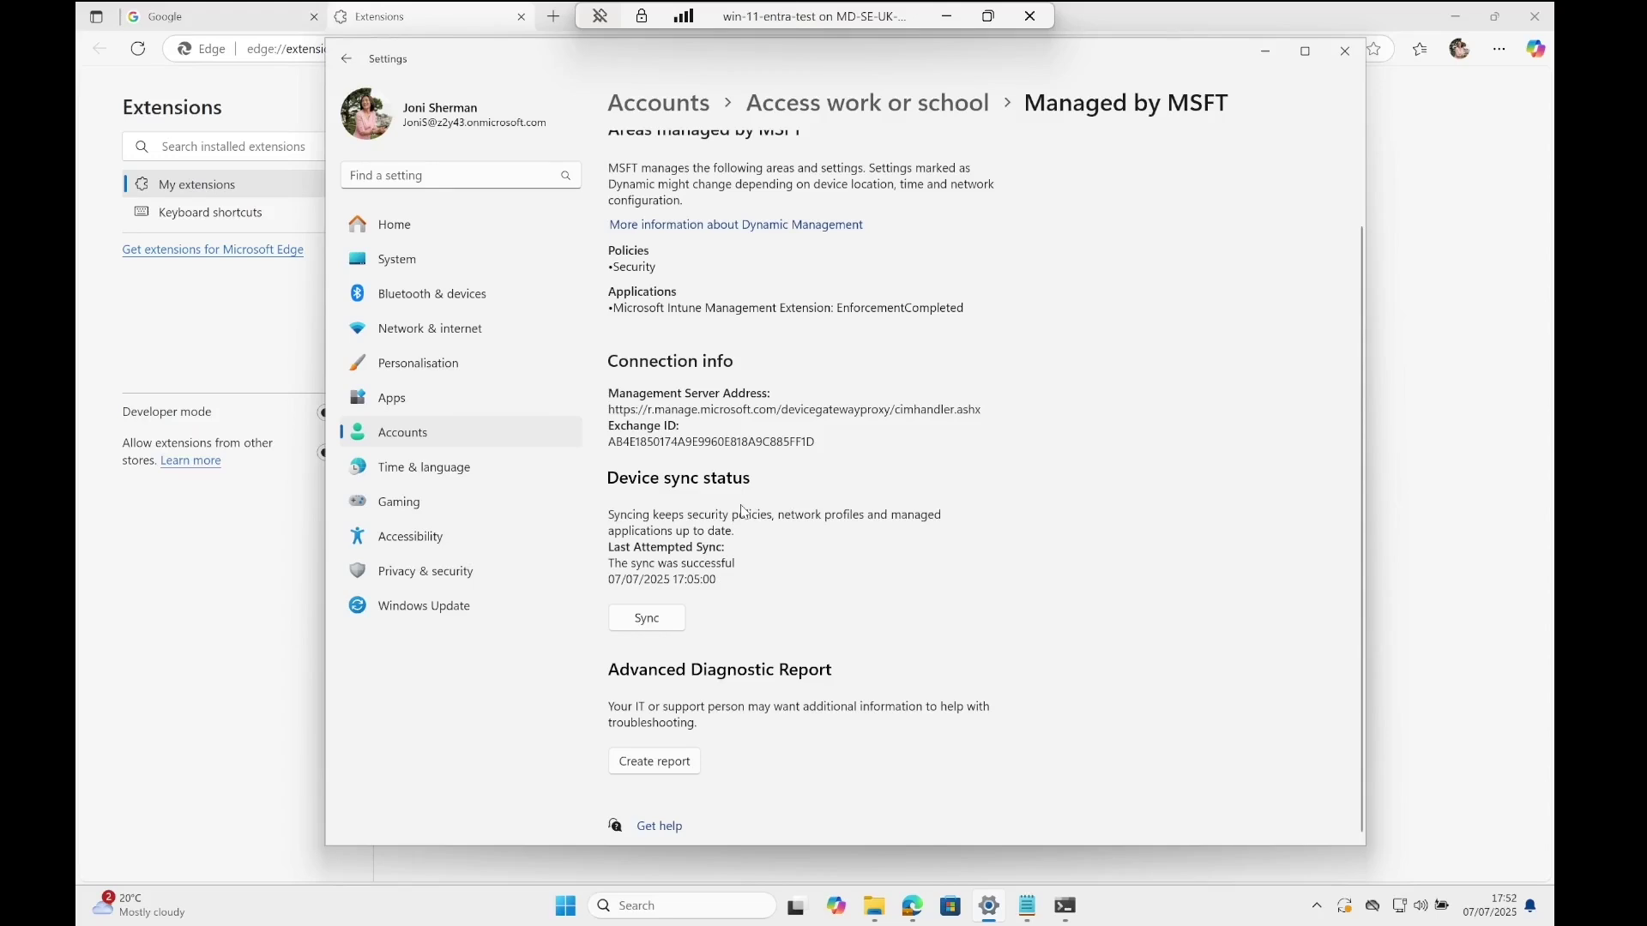
click(662, 628)
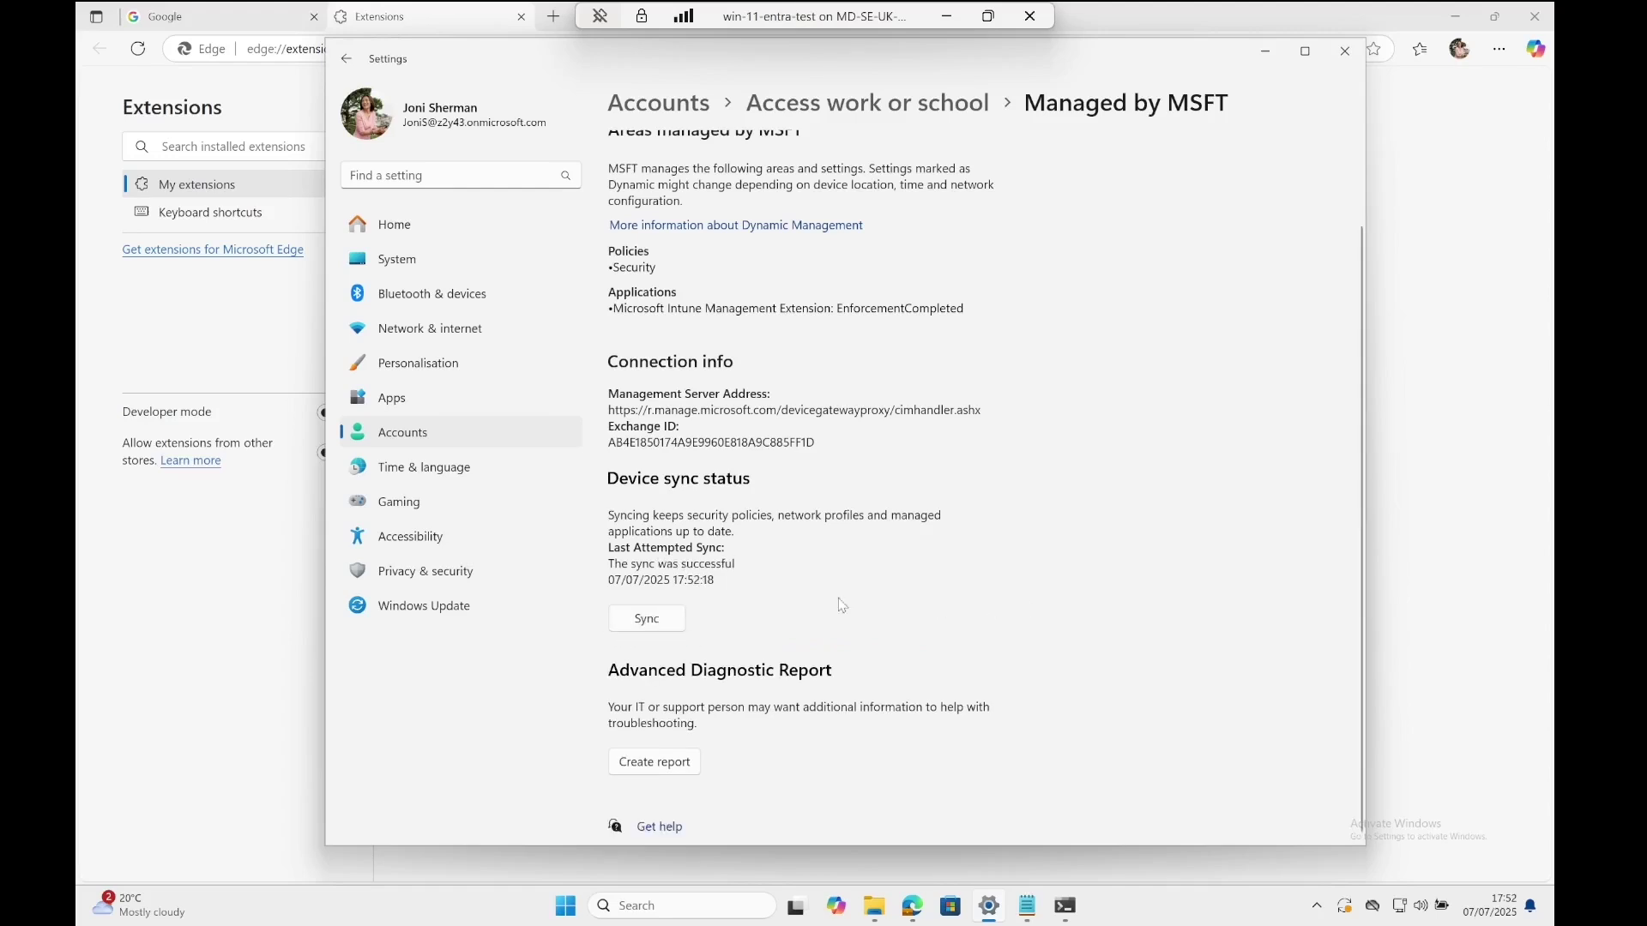
click(655, 623)
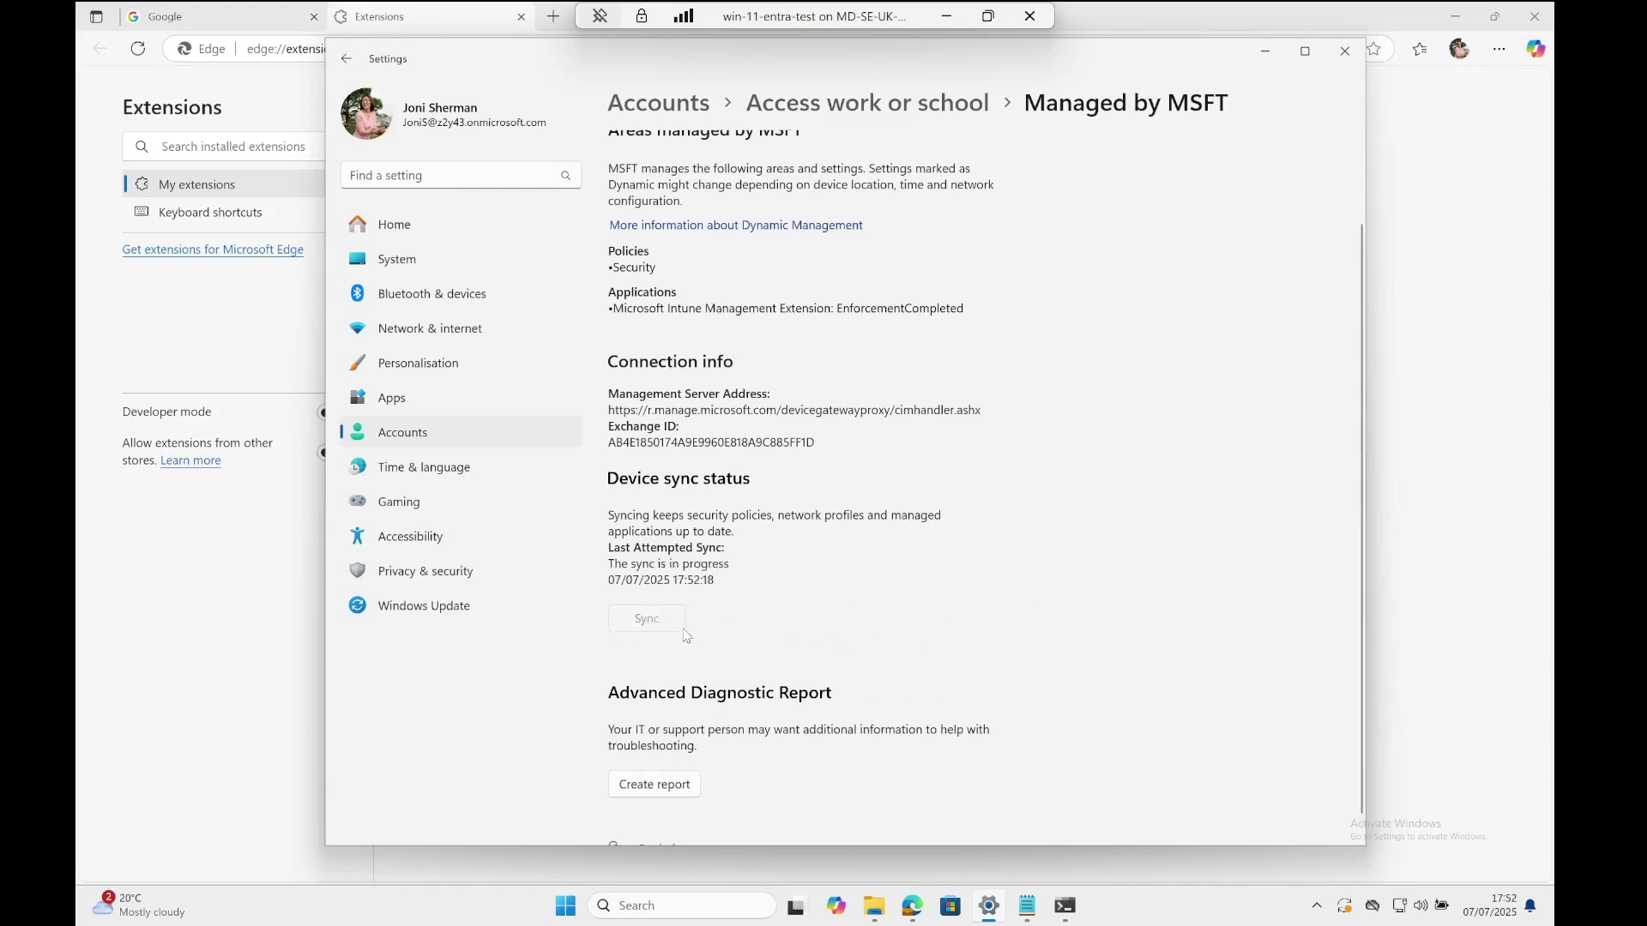
Open Registry Editor on the virtual machine and allow it to make changes to the device.
click(566, 908)
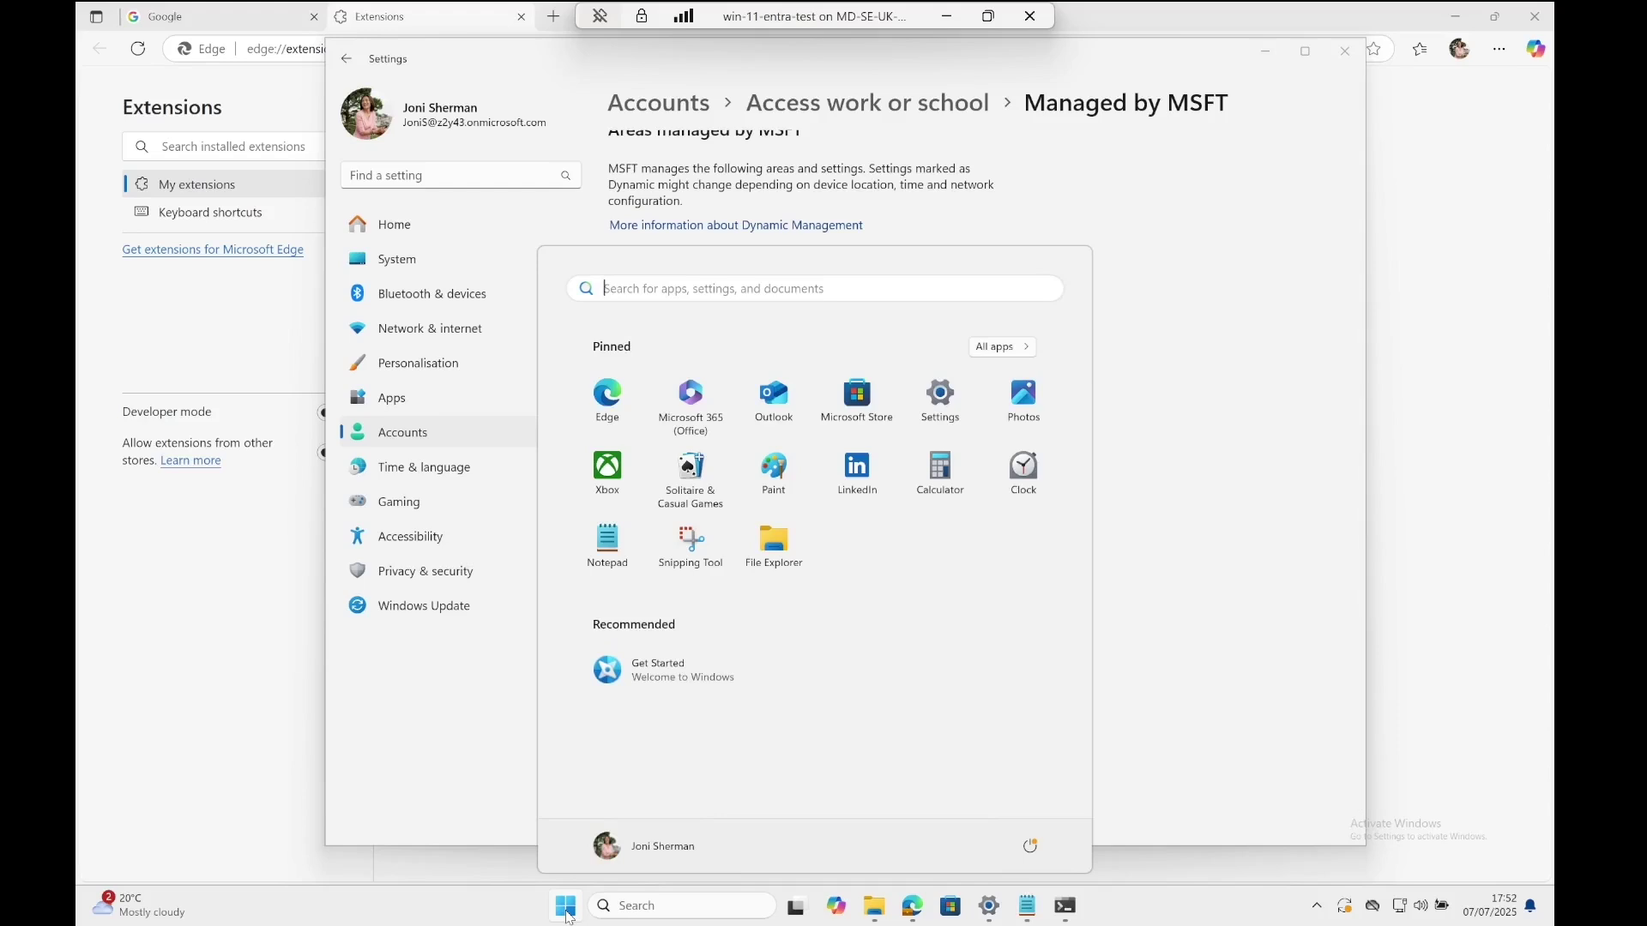
text(red)
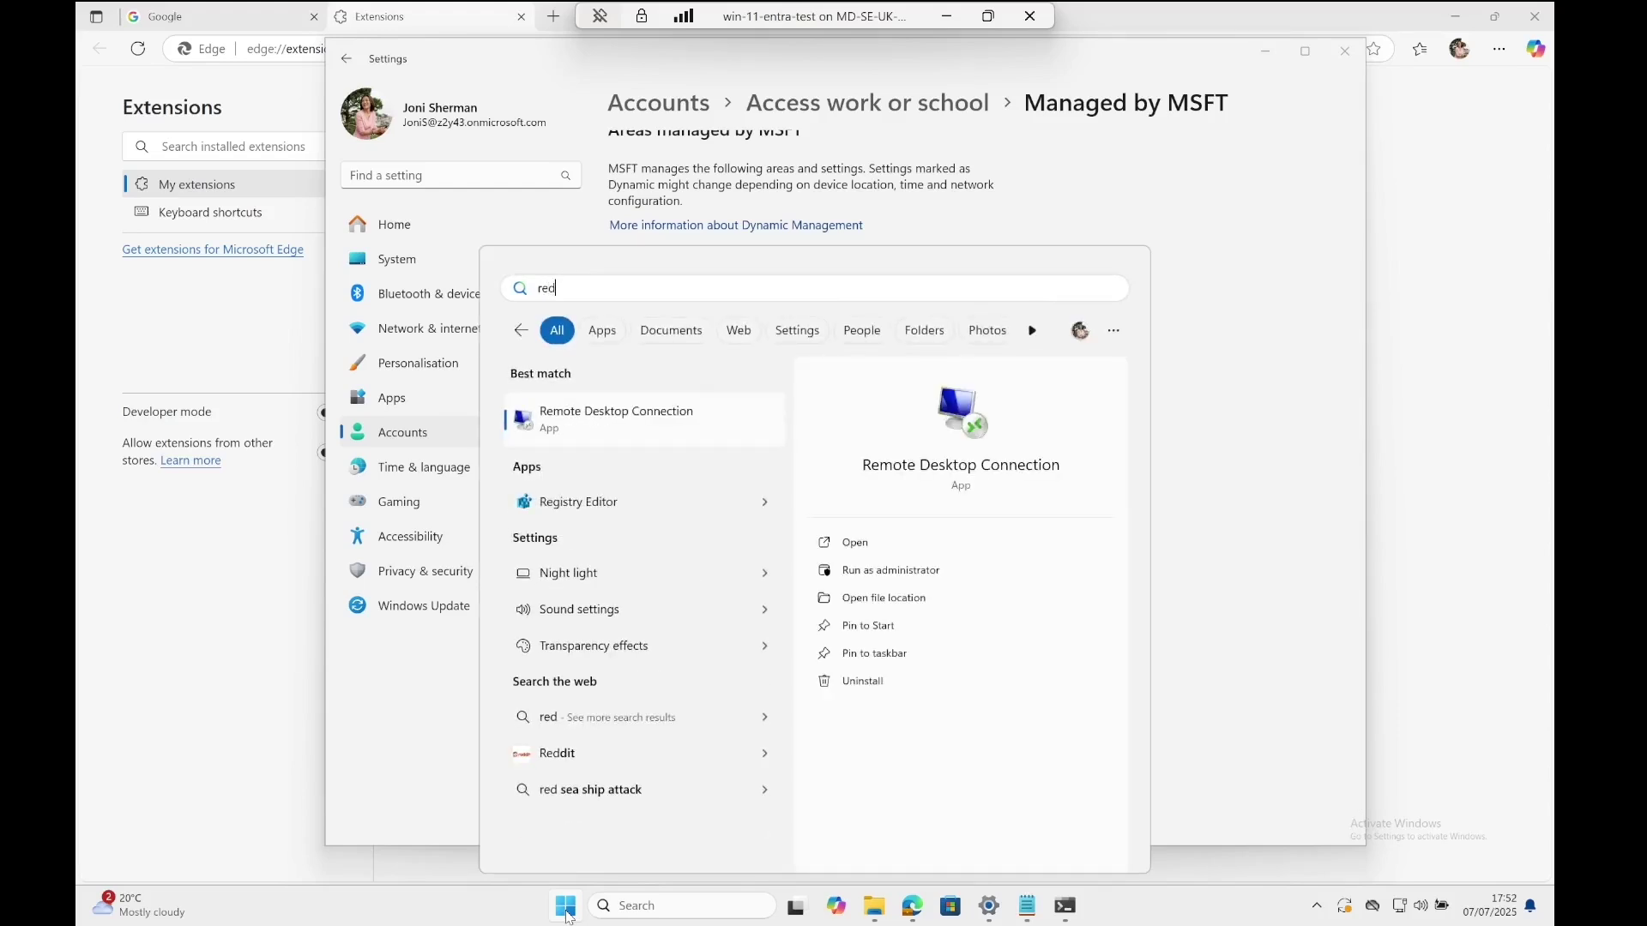
click(610, 506)
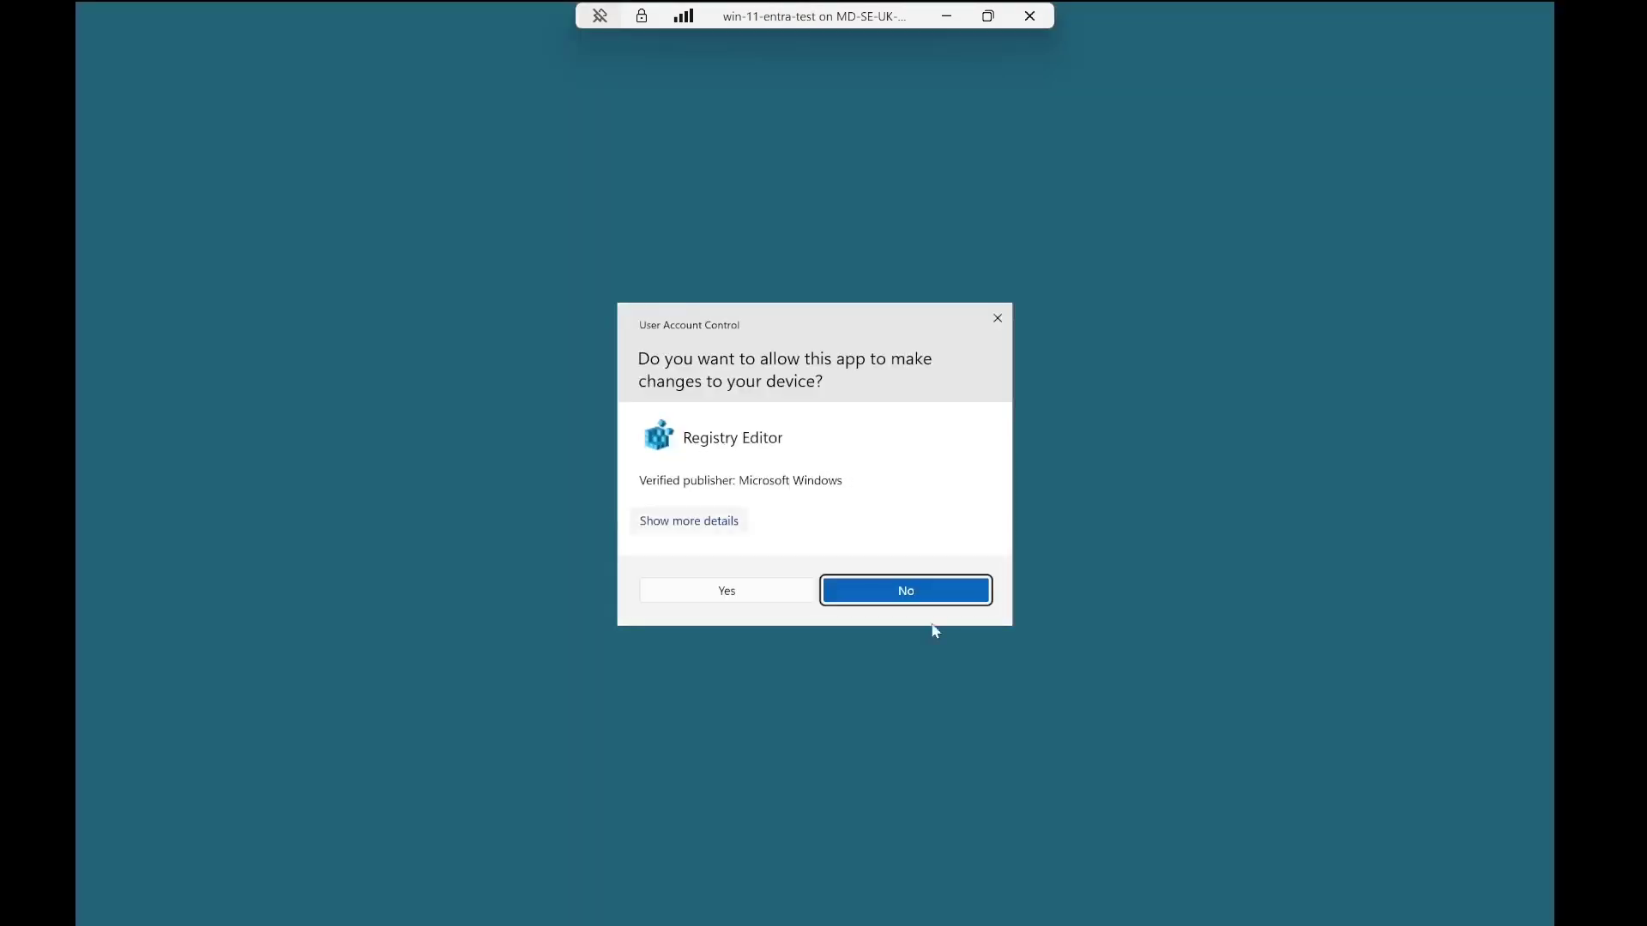
click(734, 591)
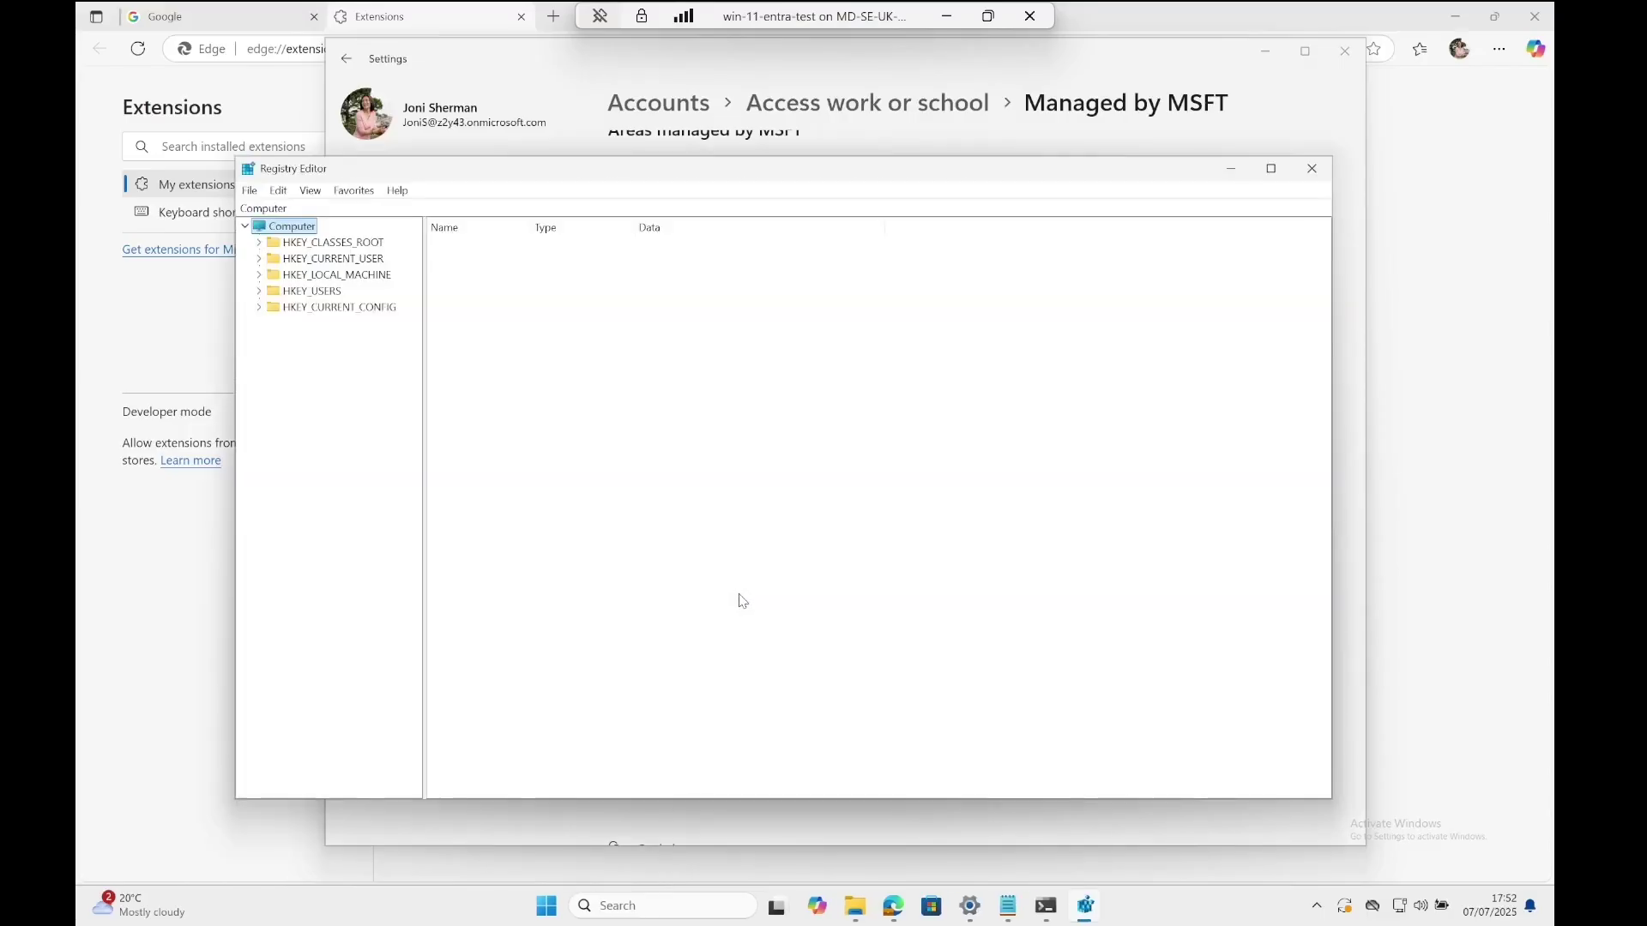
Browse the registry to HKEY_LOCAL_MACHINE\SOFTWARE\Policies\Microsoft and examine its subkeys for an Edge policy key.
click(260, 291)
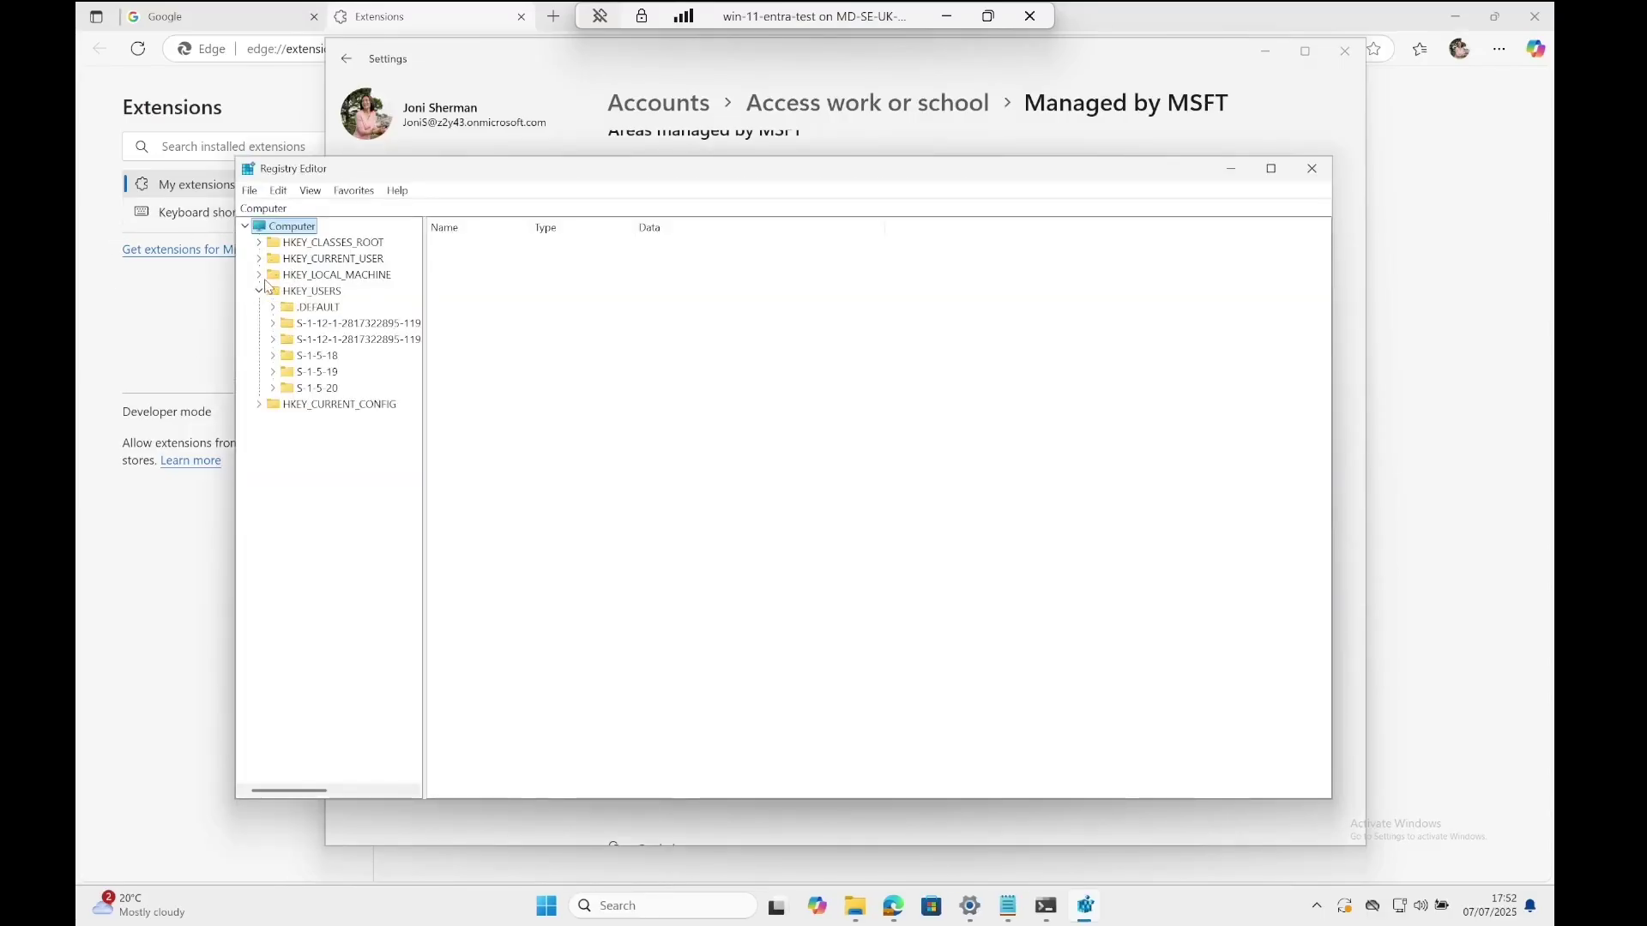
click(259, 275)
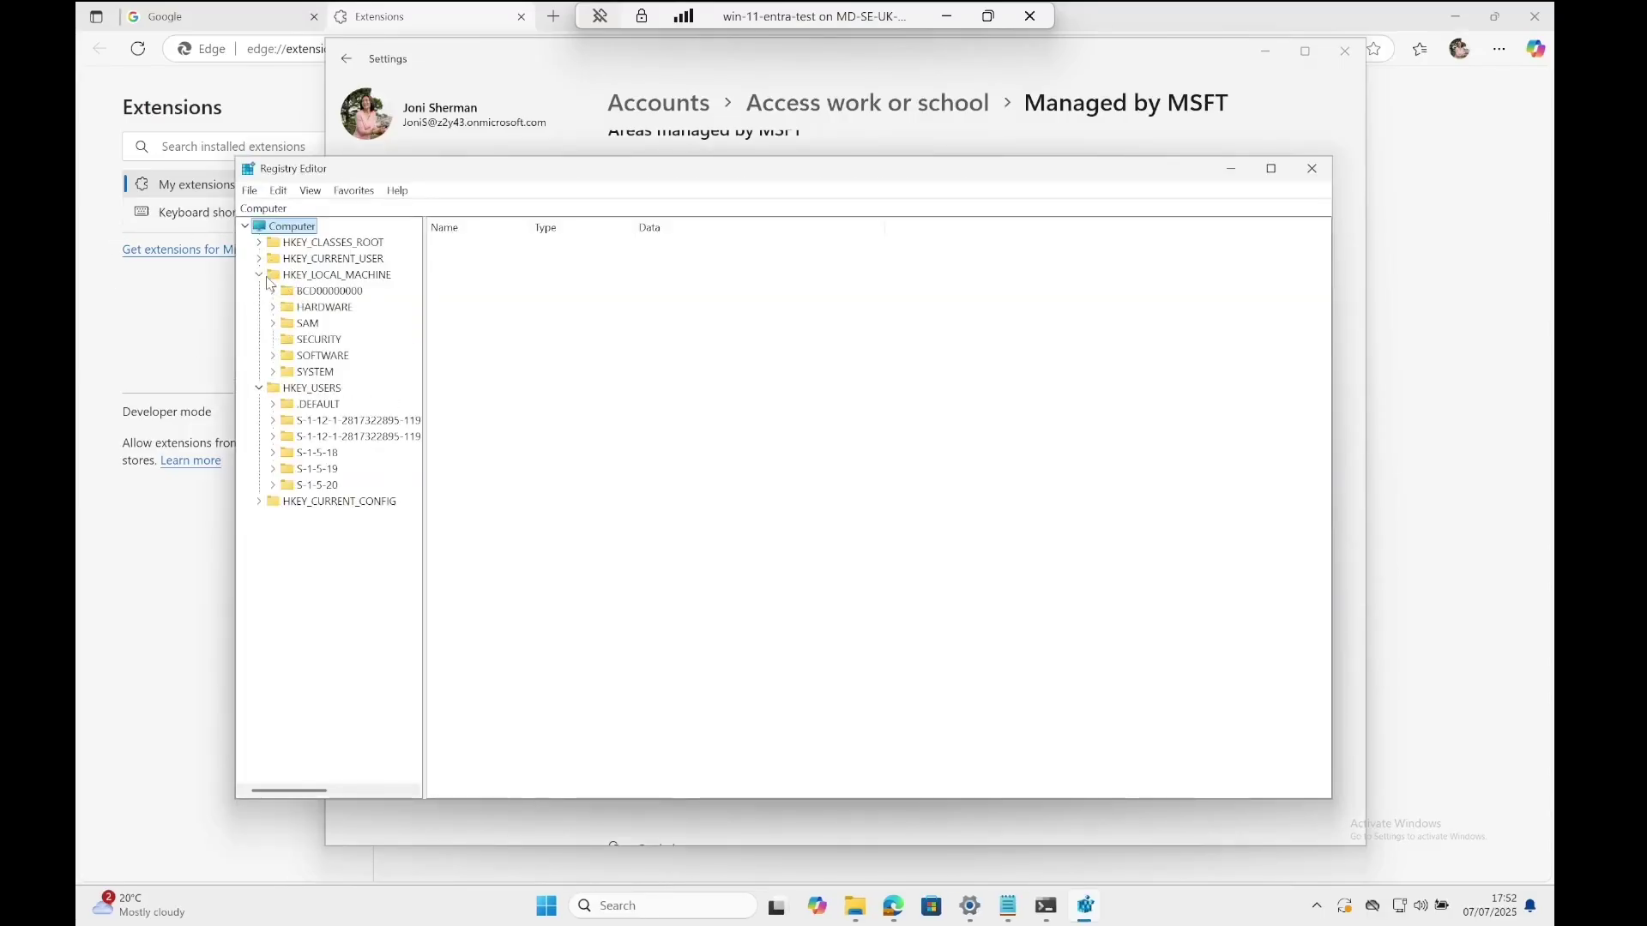
click(273, 355)
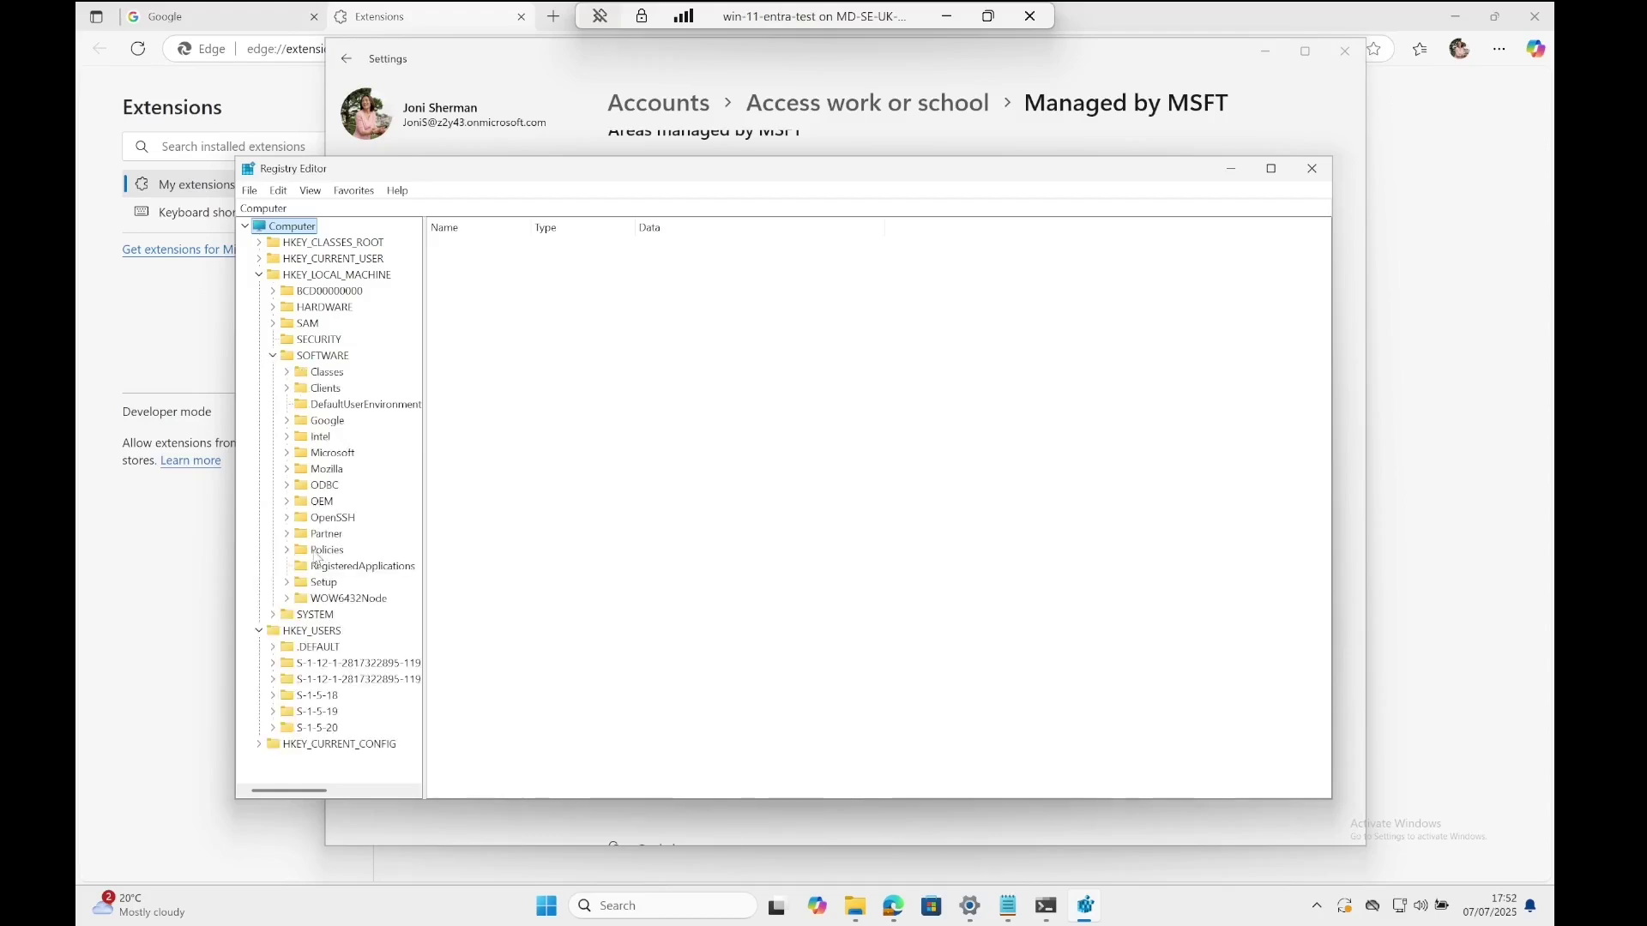
double_click(324, 453)
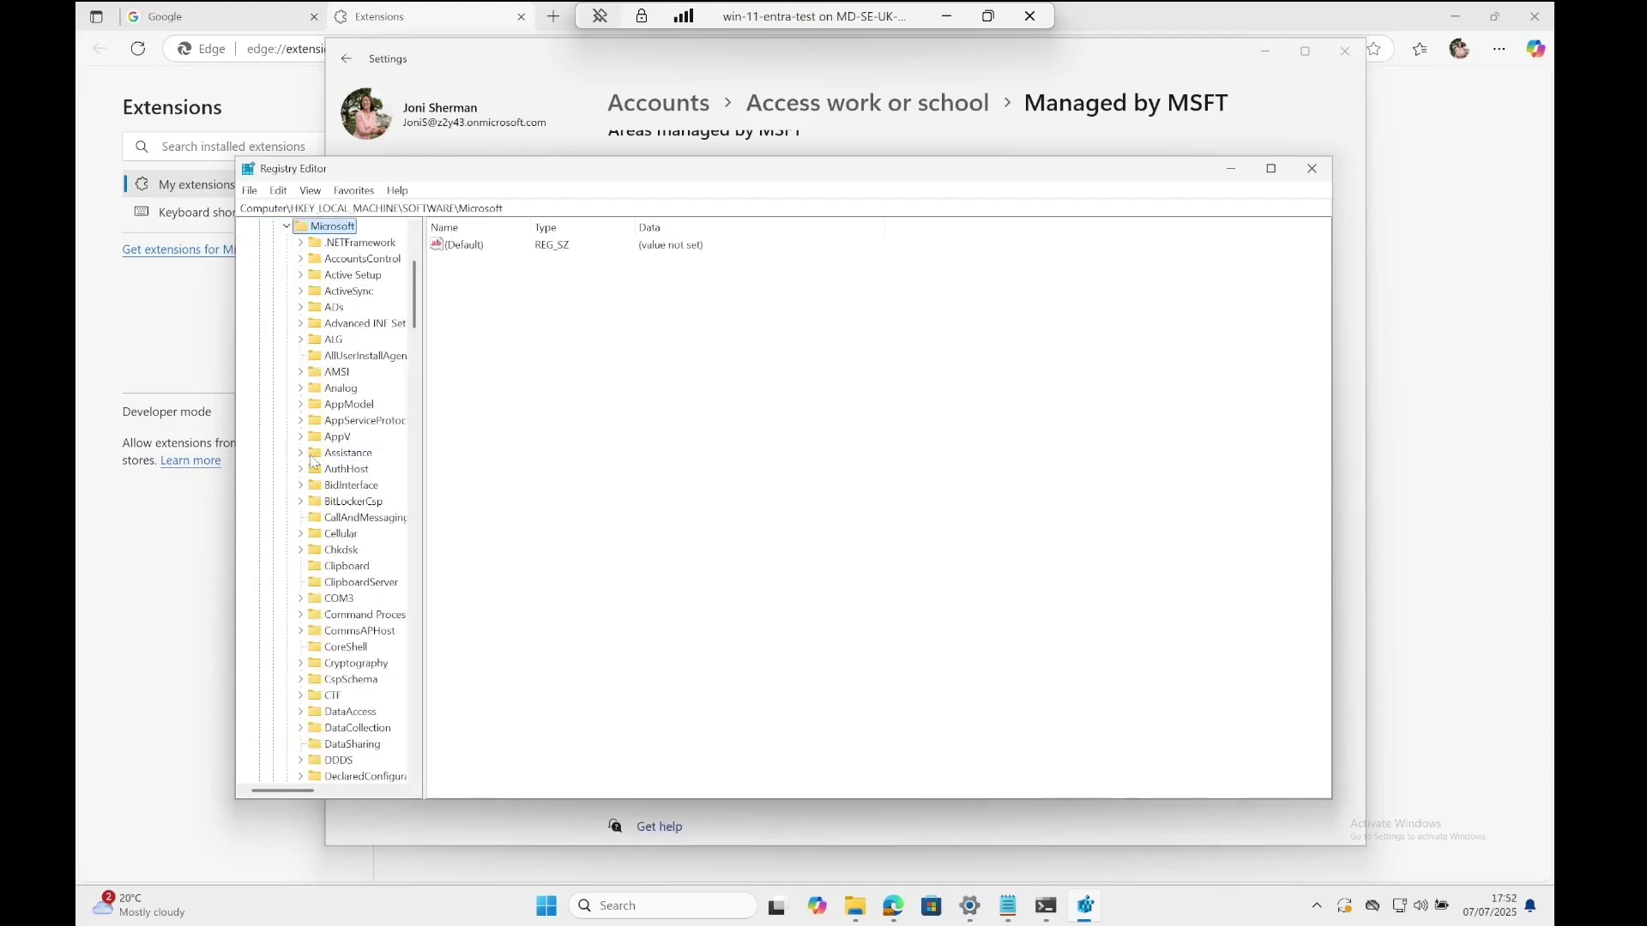
scroll(356, 296, up, 3)
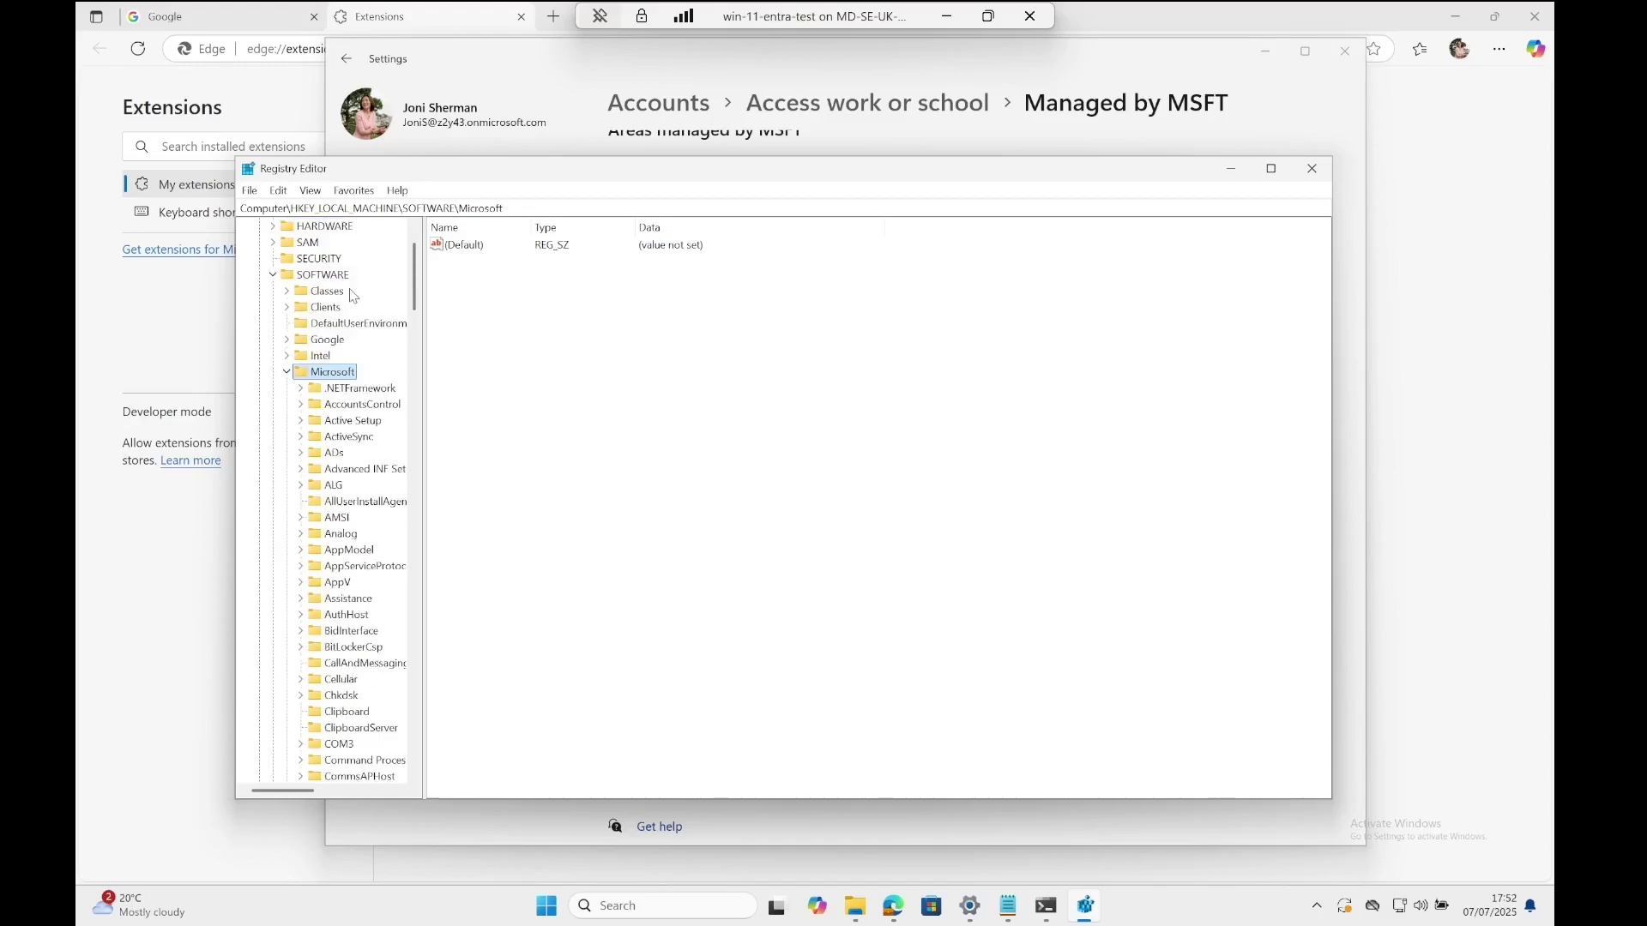
click(285, 373)
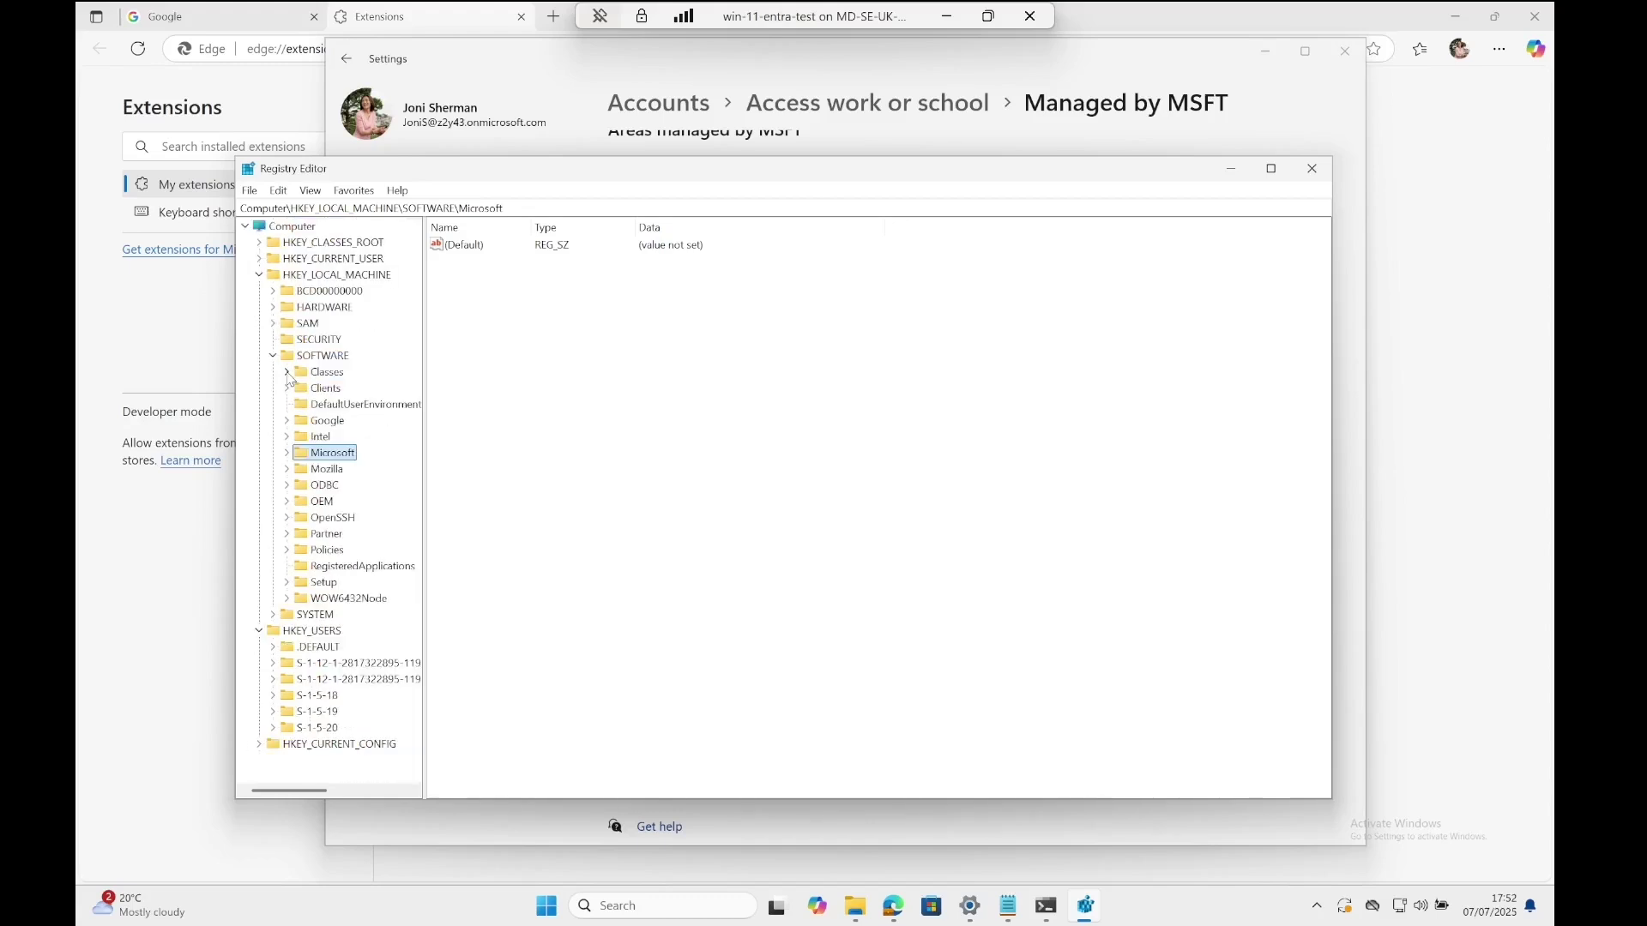
click(324, 552)
double_click(324, 551)
double_click(325, 567)
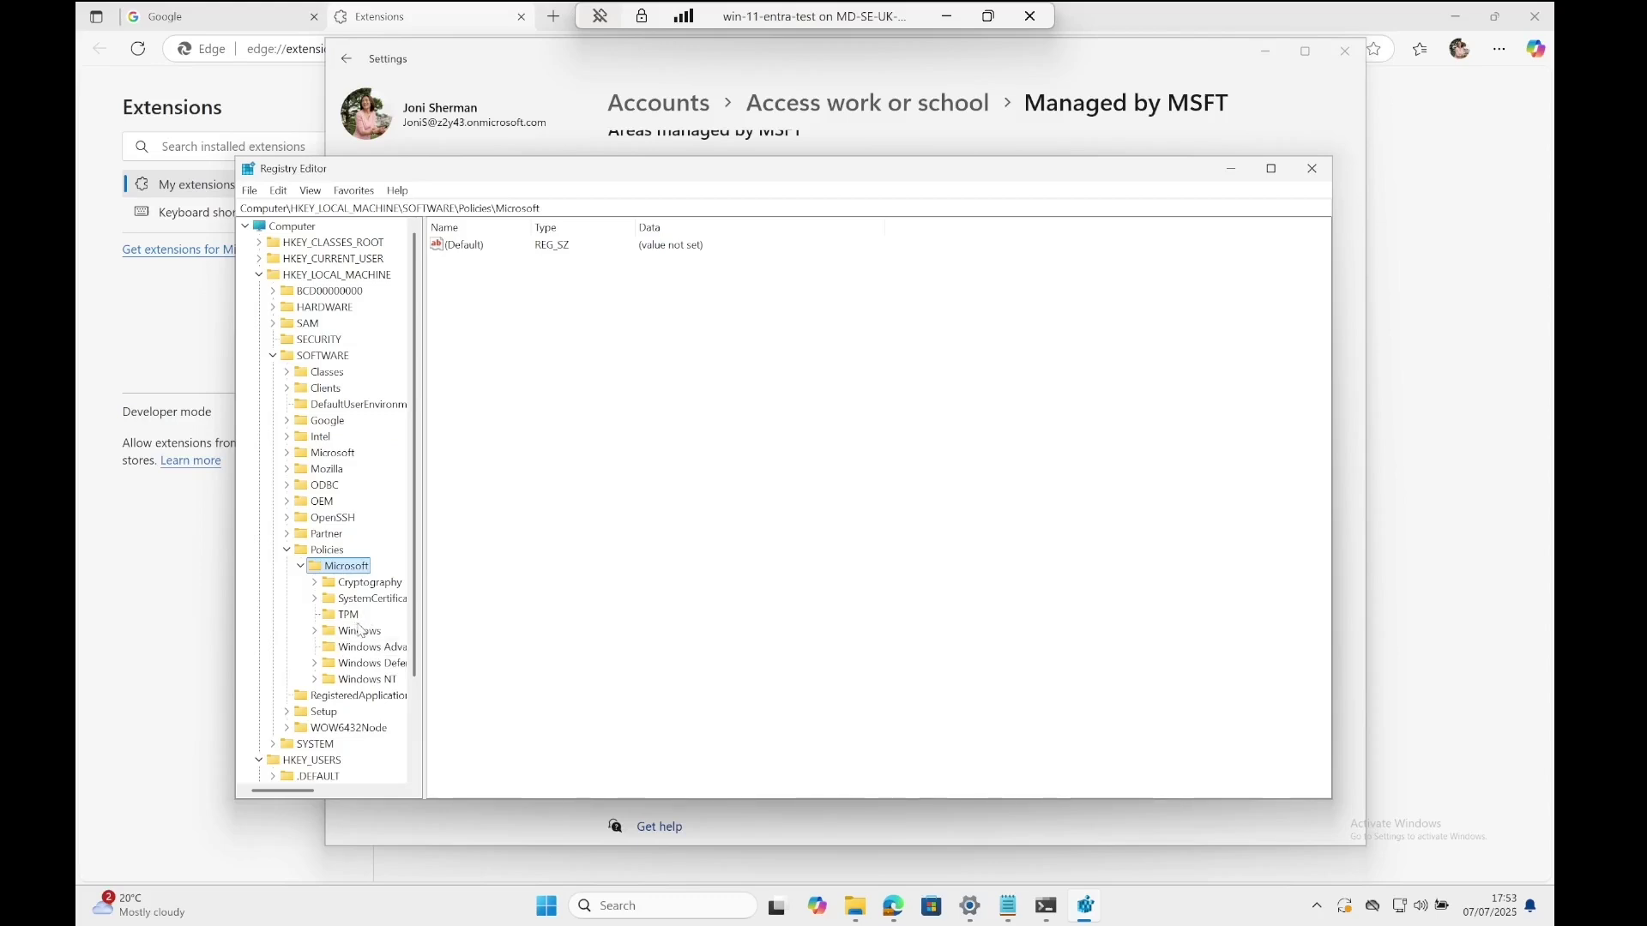
Review the Microsoft Edge registry key path in the Bitwarden help article on the host, and return to the virtual machine.
mouse_move(901, 912)
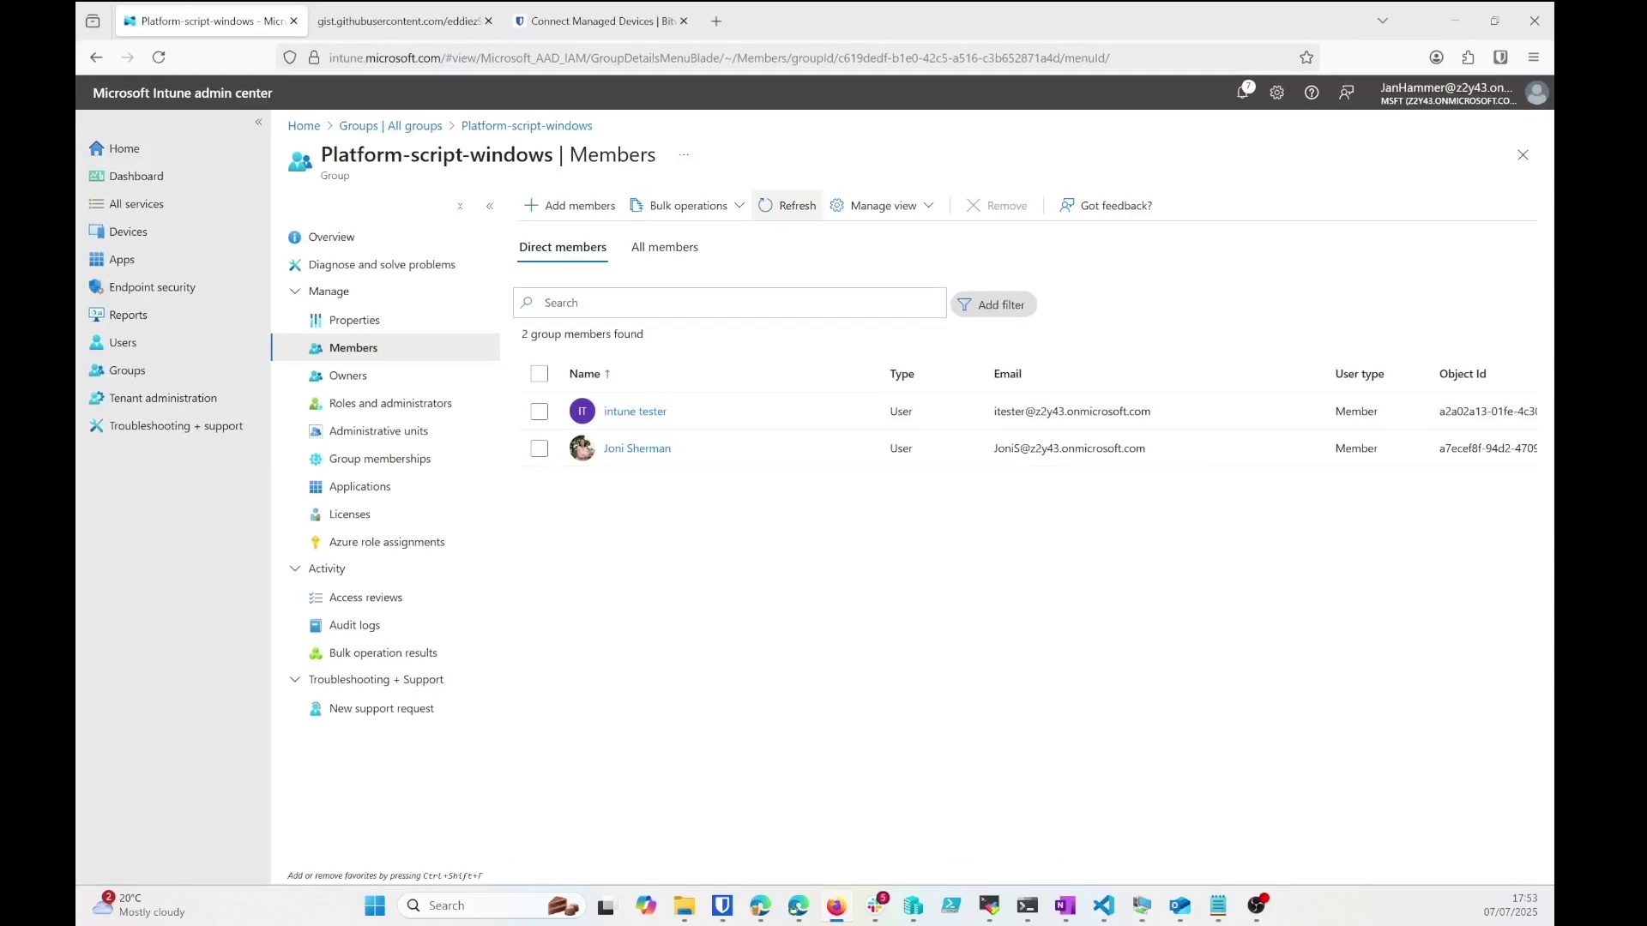
click(616, 24)
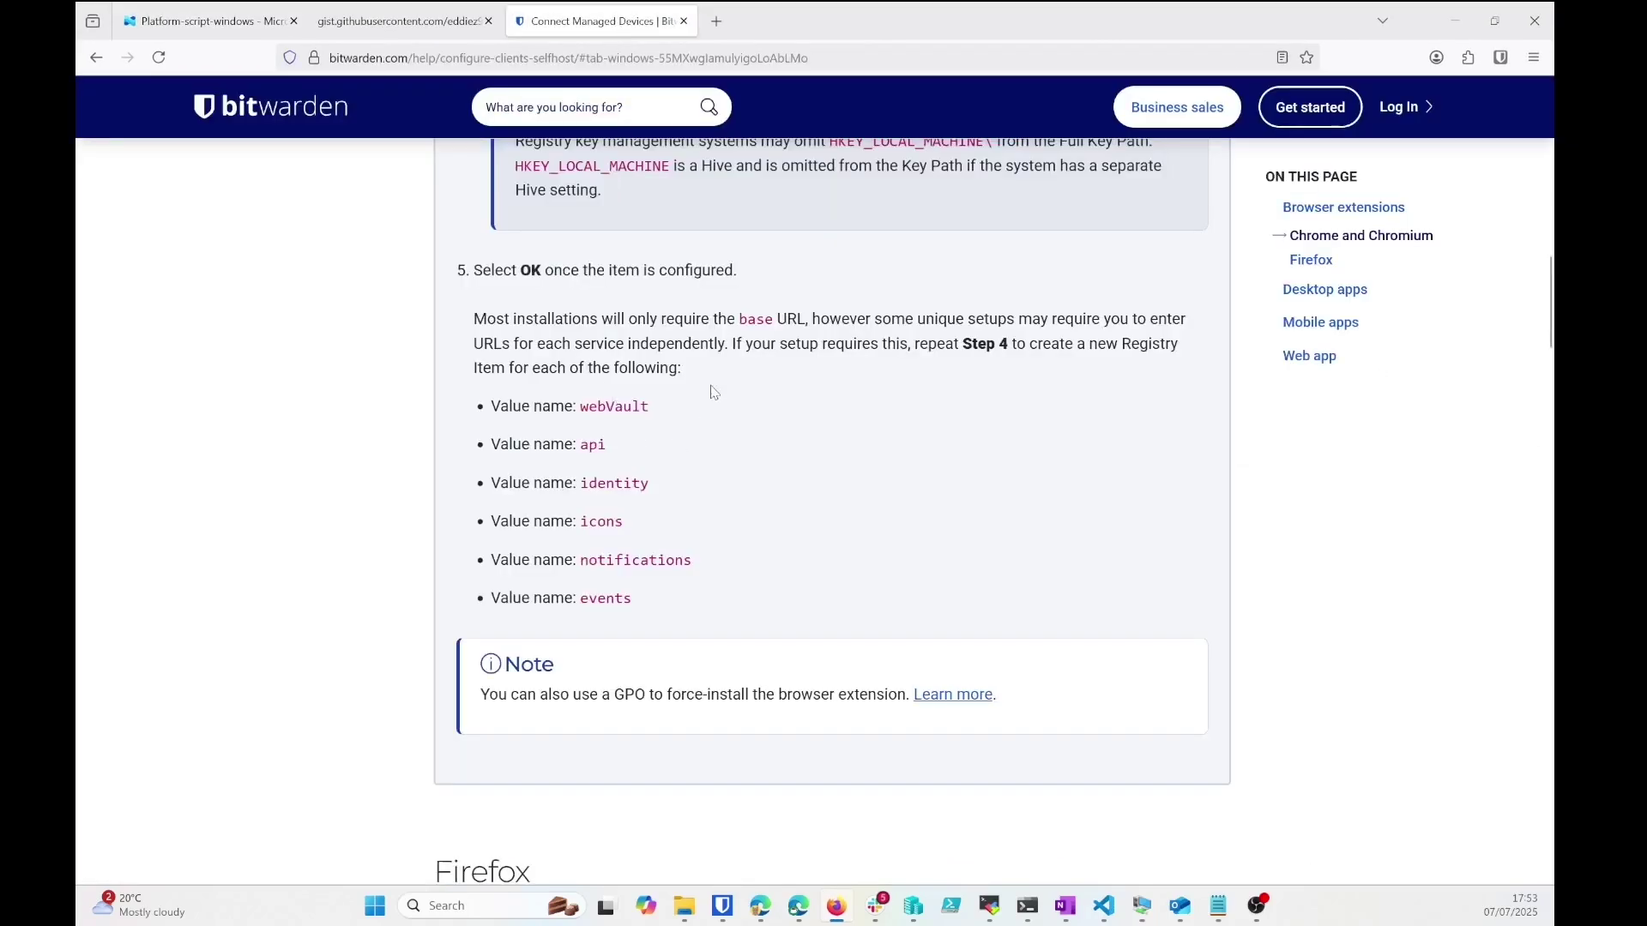
scroll(892, 430, up, 3)
scroll(892, 431, down, 1)
scroll(893, 430, up, 1)
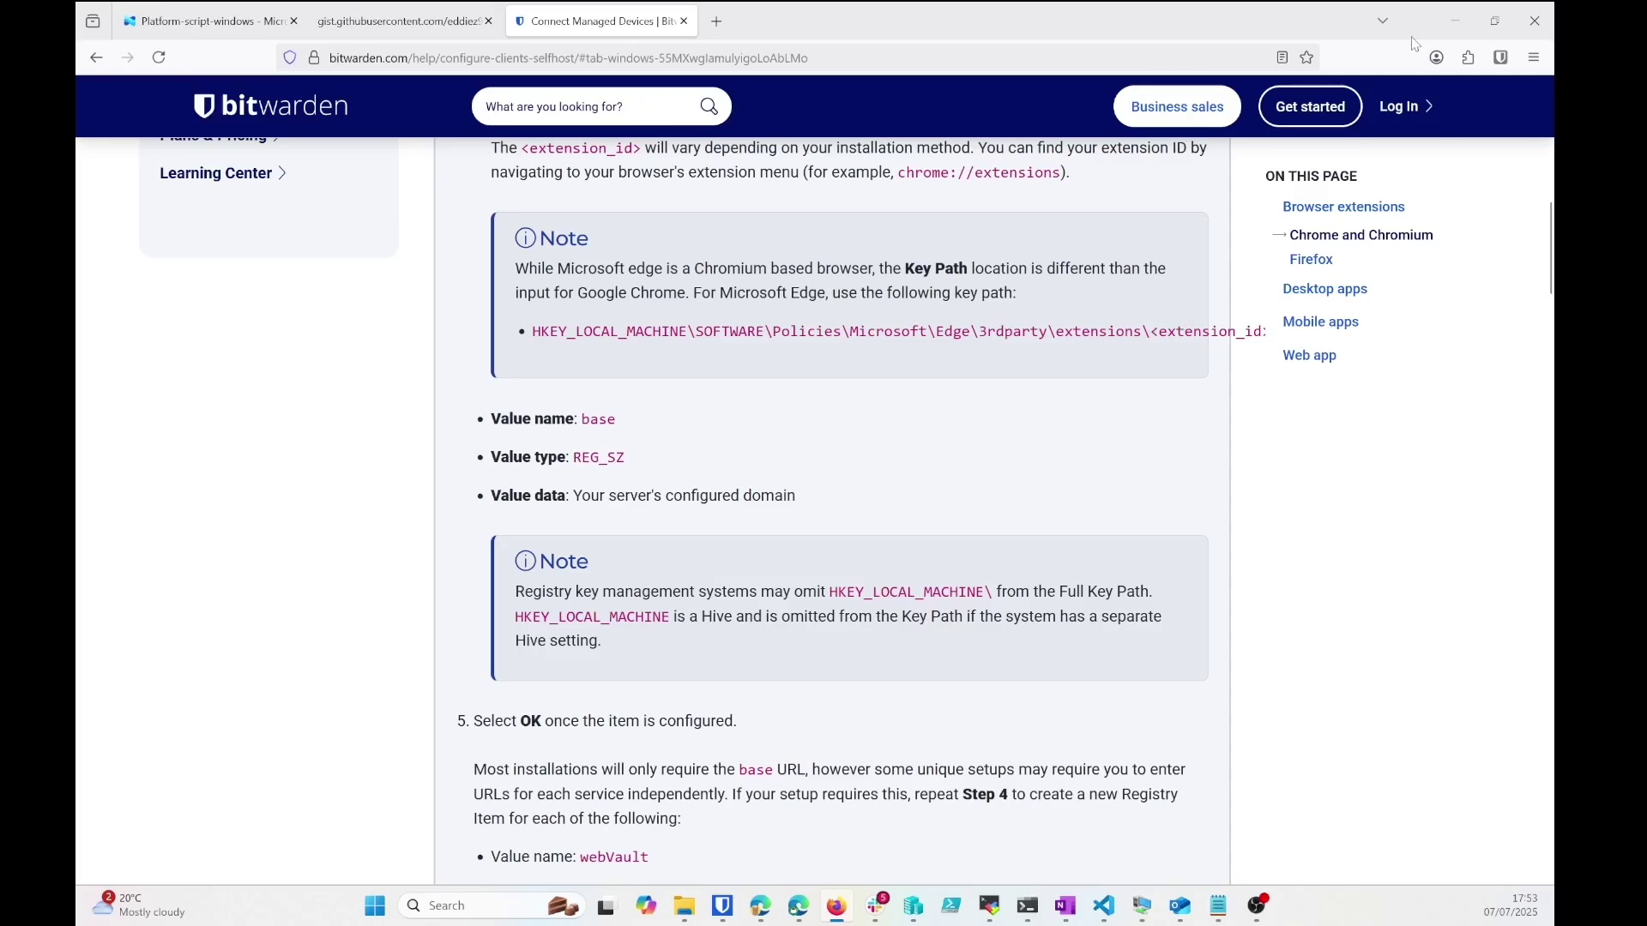
click(1452, 19)
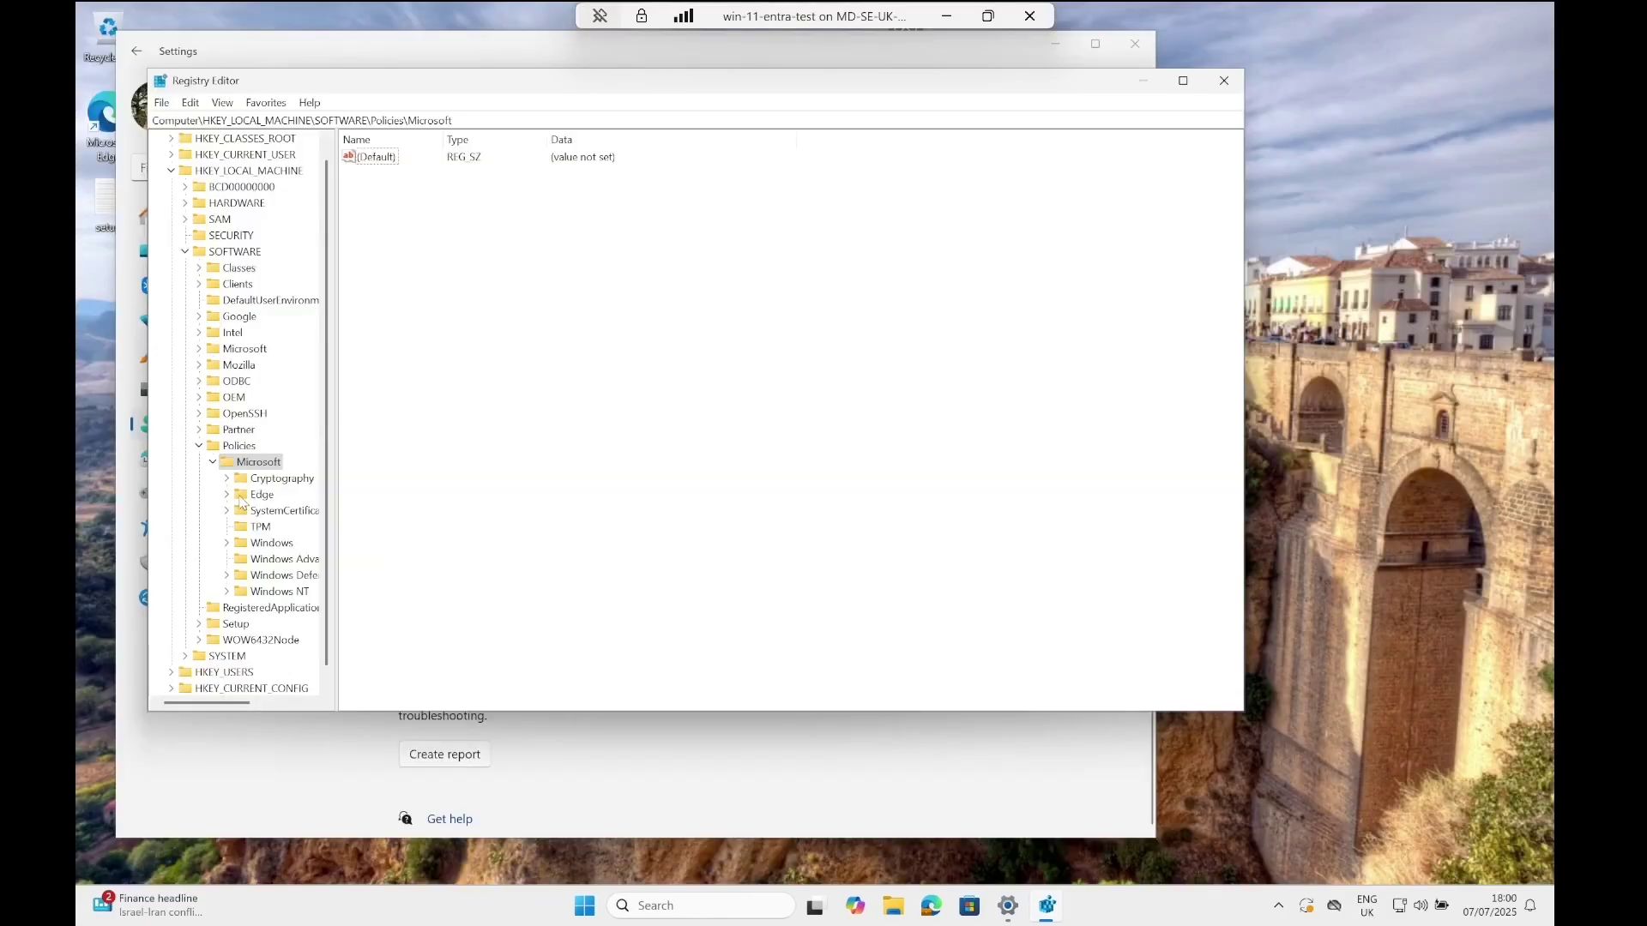
Browse the Edge policy key down through 3rdparty, extensions, the extension ID and policy, and examine the values in the environment key.
click(249, 495)
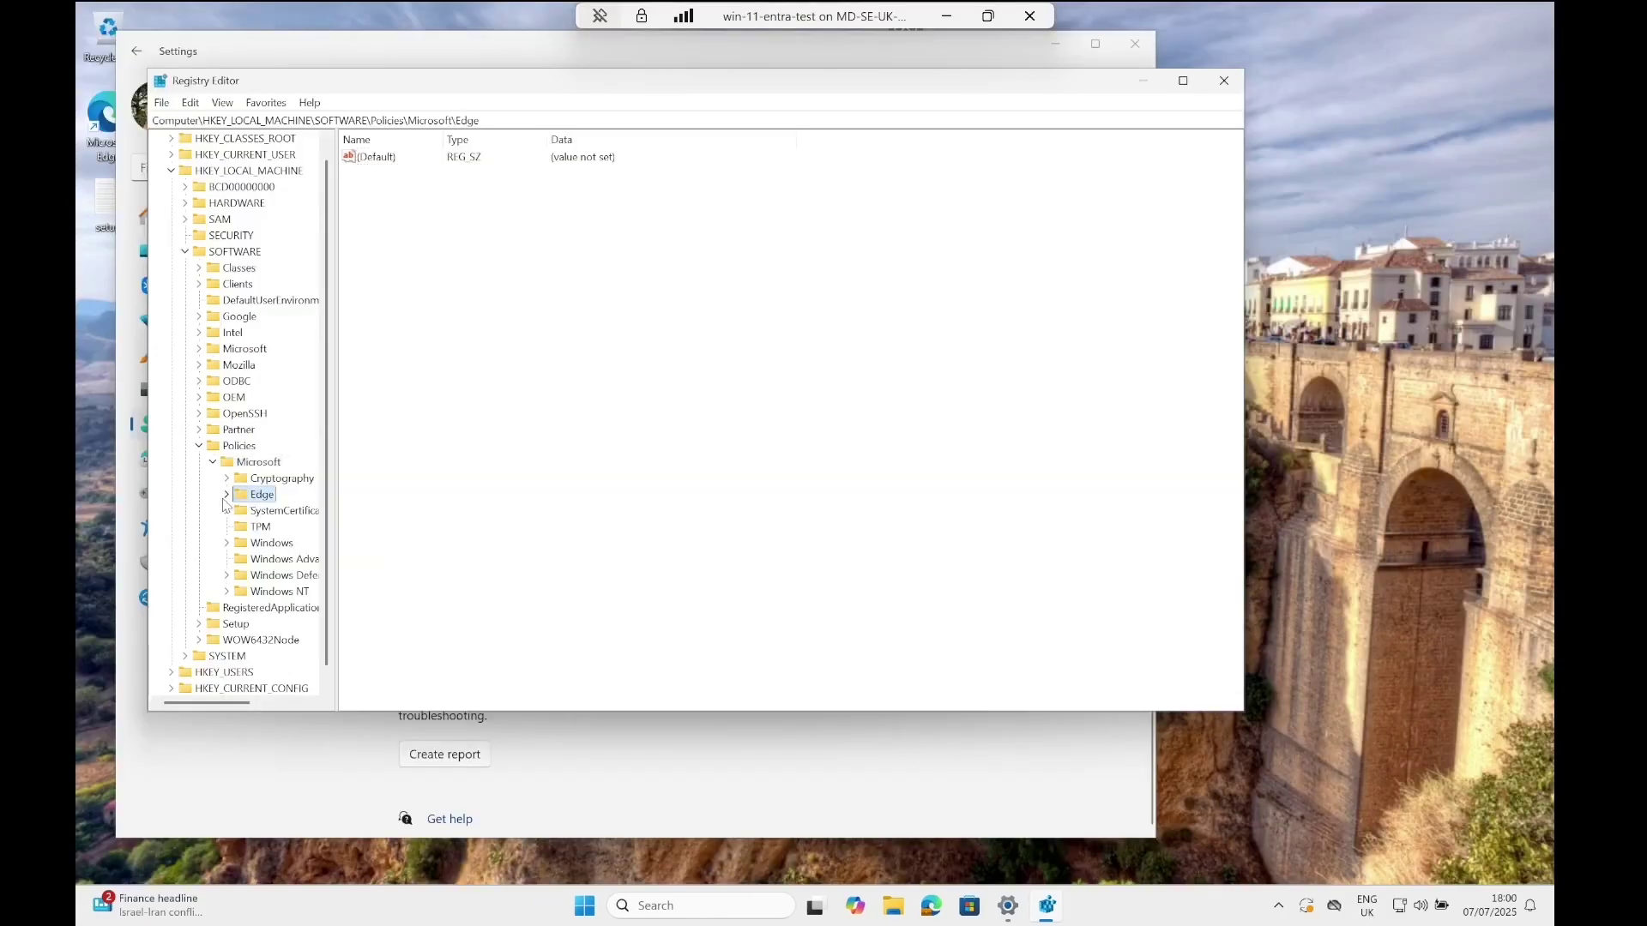
click(227, 496)
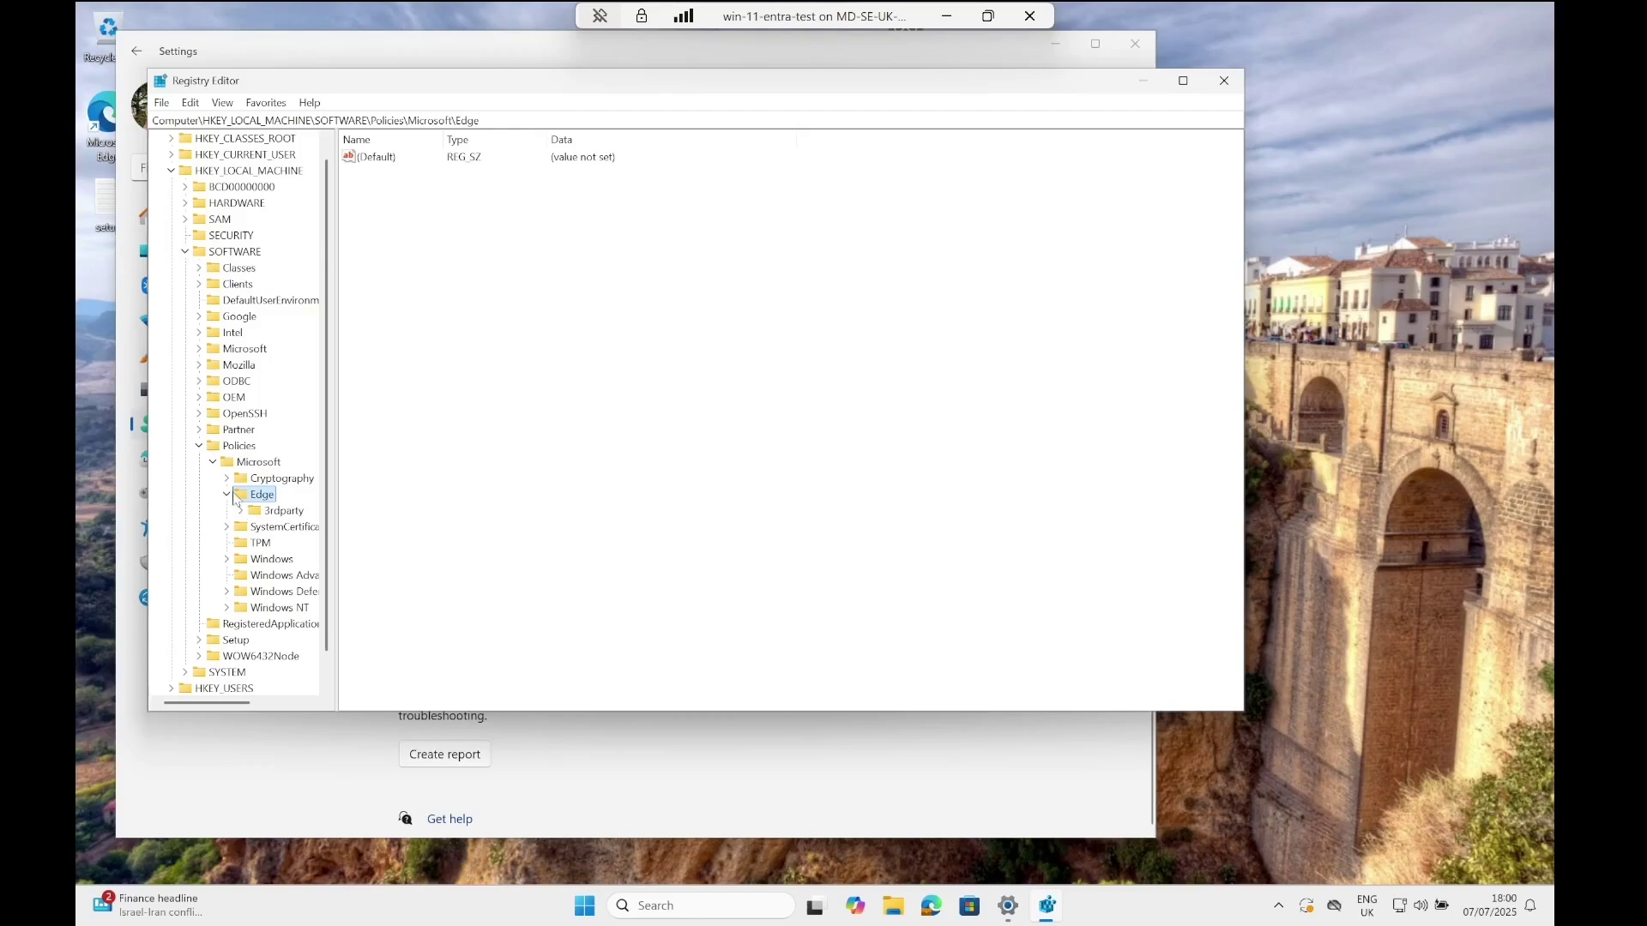
click(241, 511)
click(266, 528)
click(256, 527)
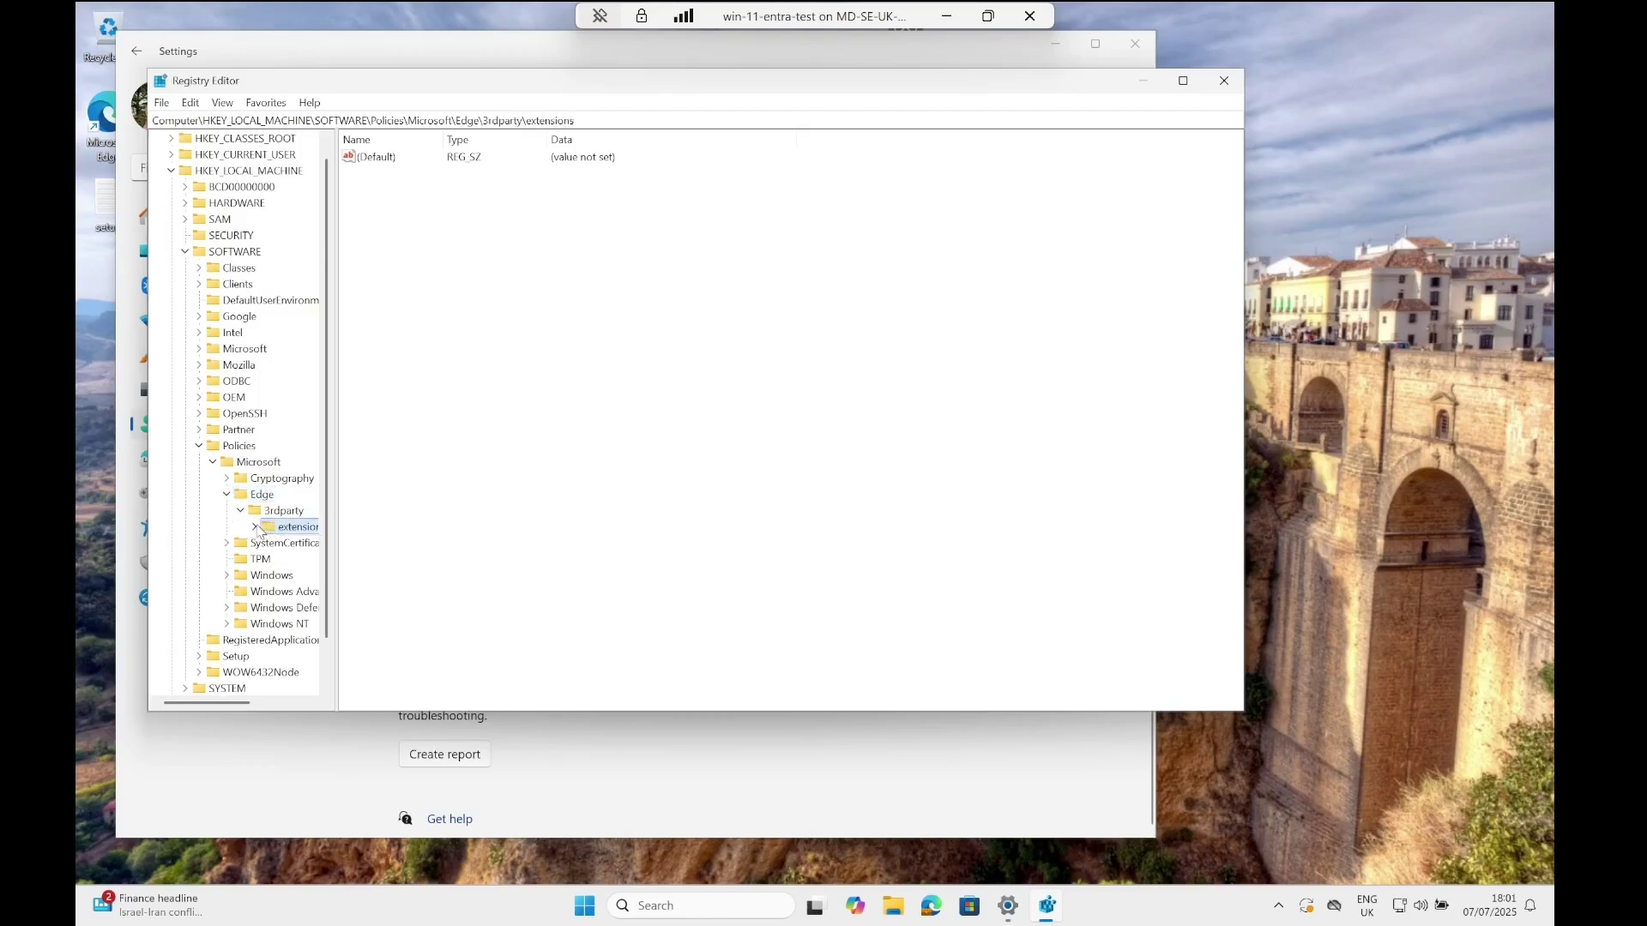
click(285, 547)
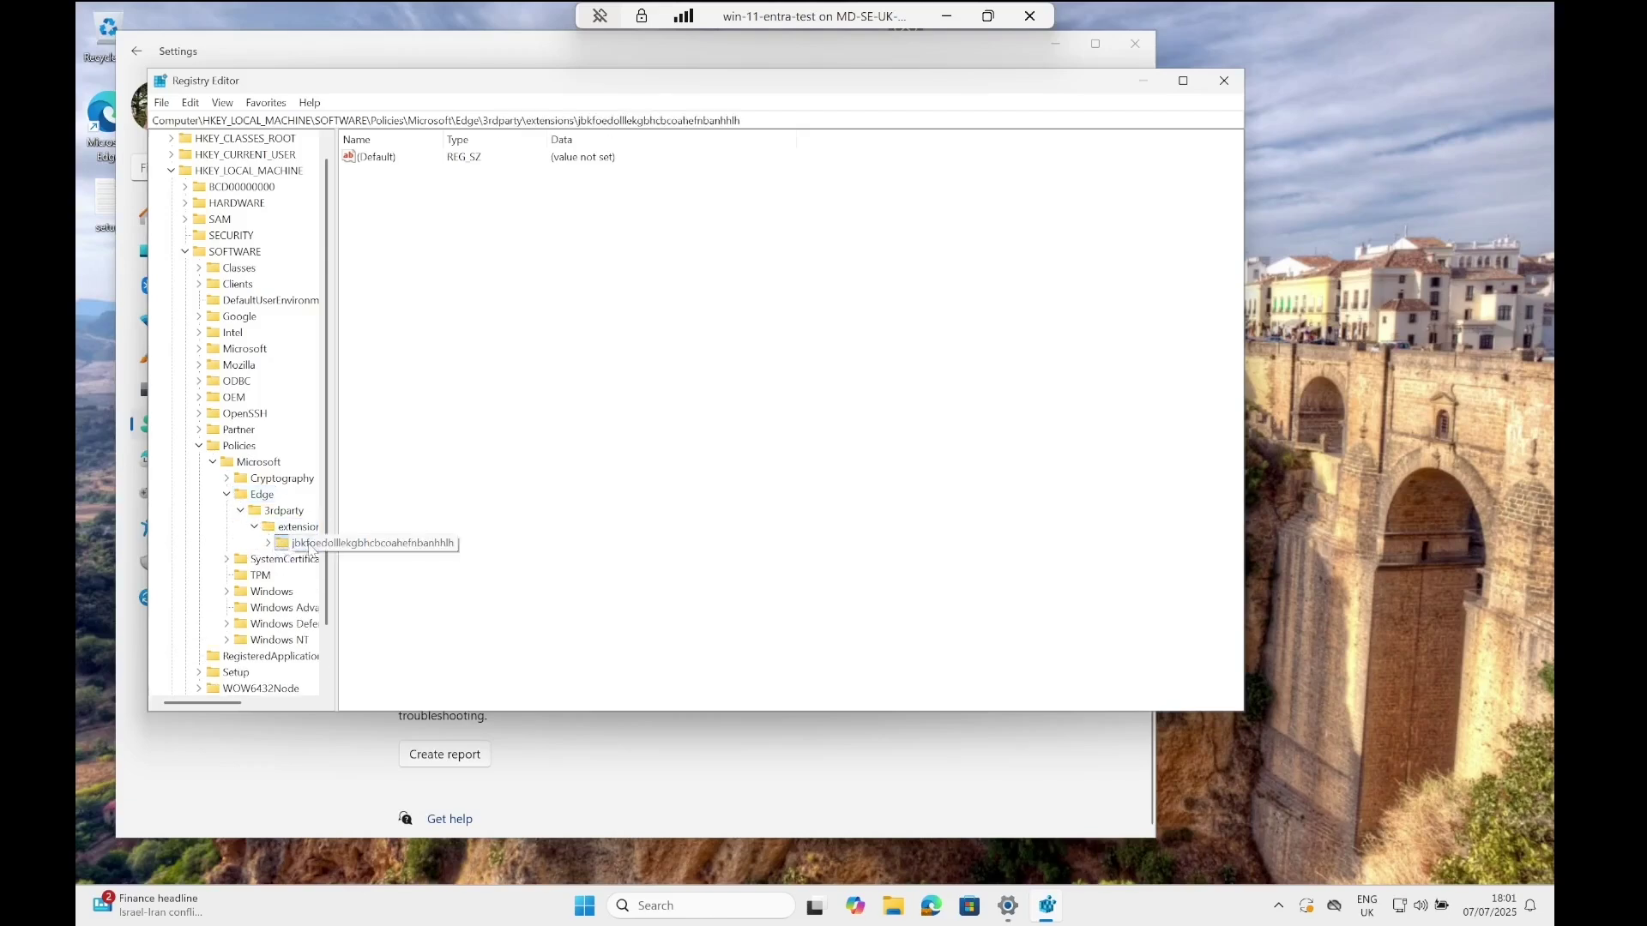
click(268, 544)
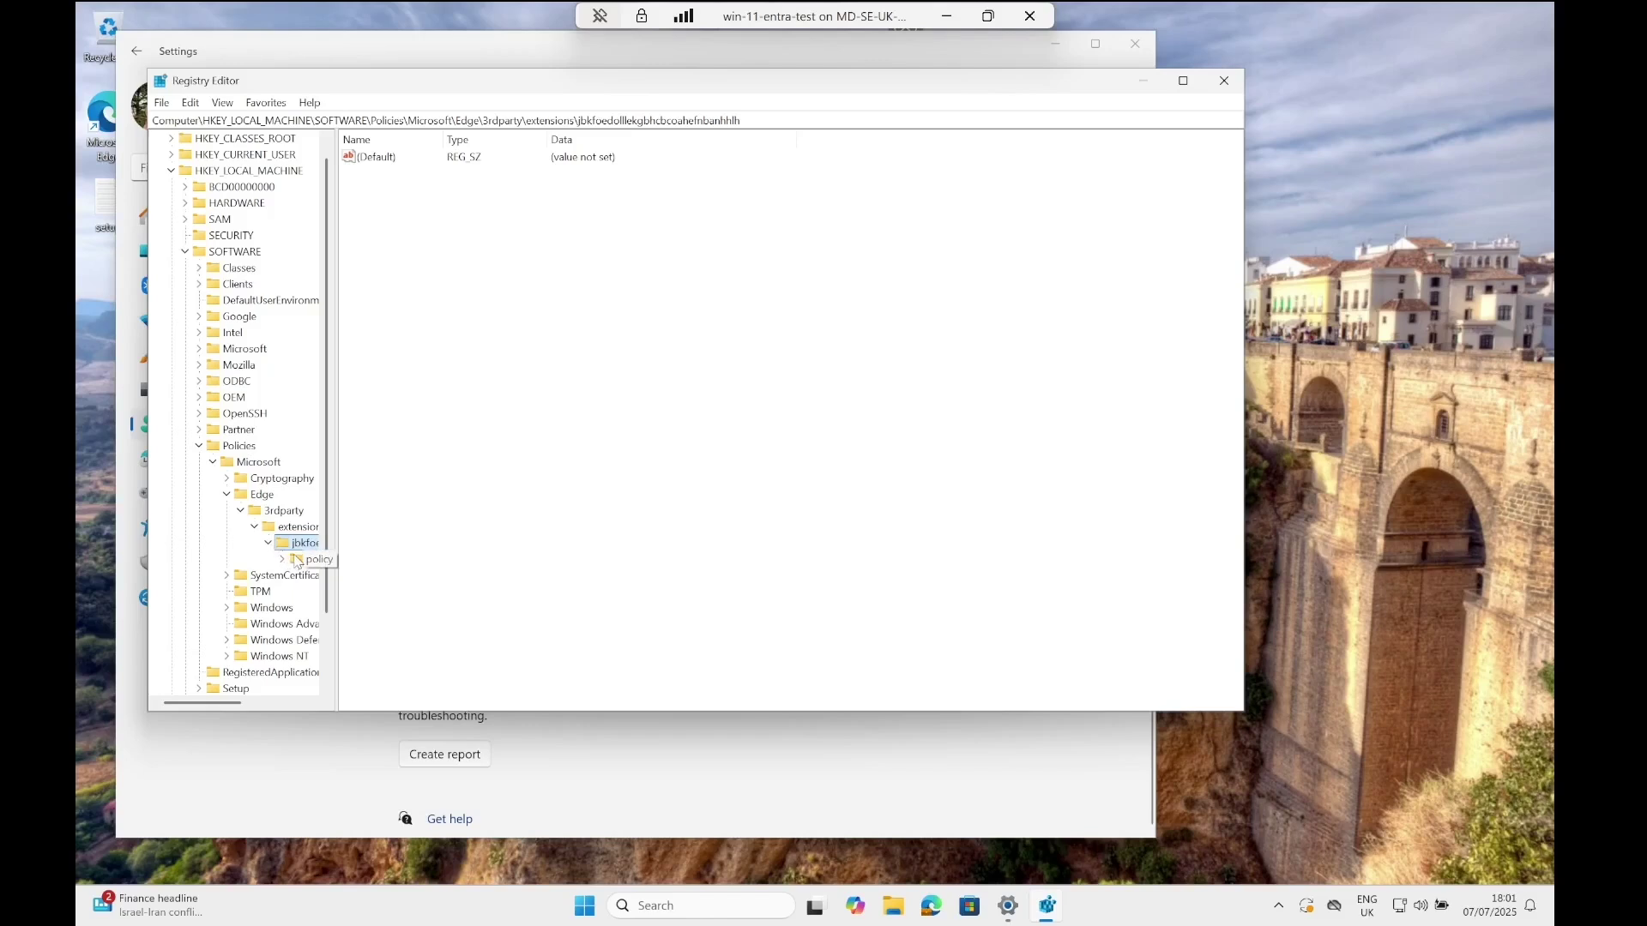
click(299, 559)
click(283, 559)
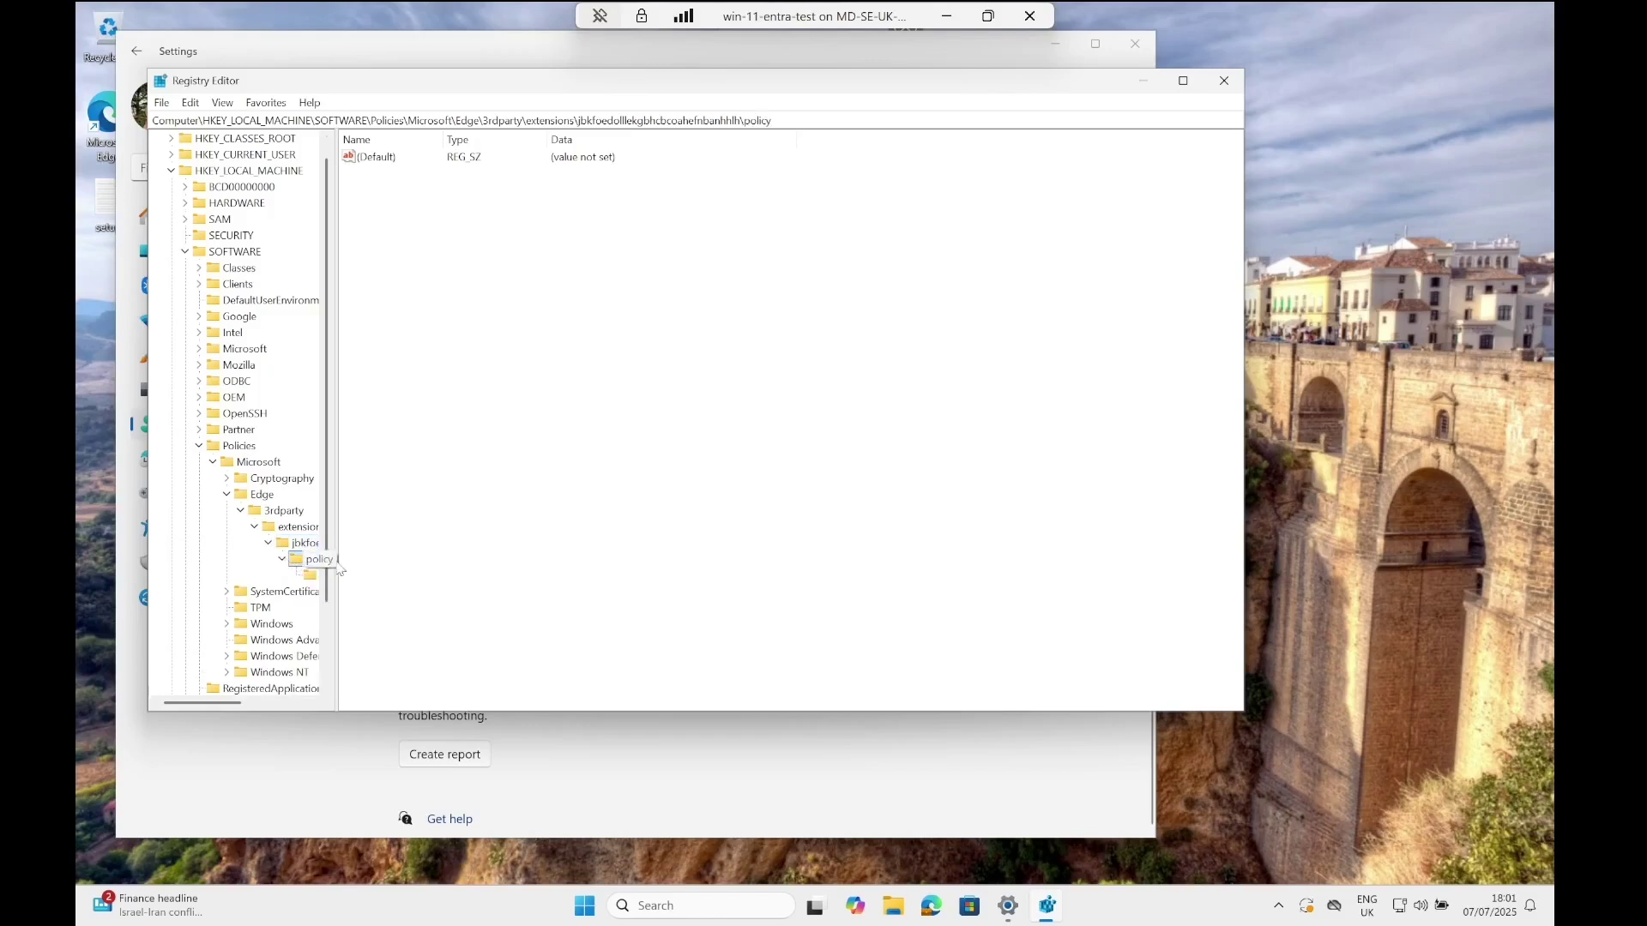
drag(333, 555, 439, 555)
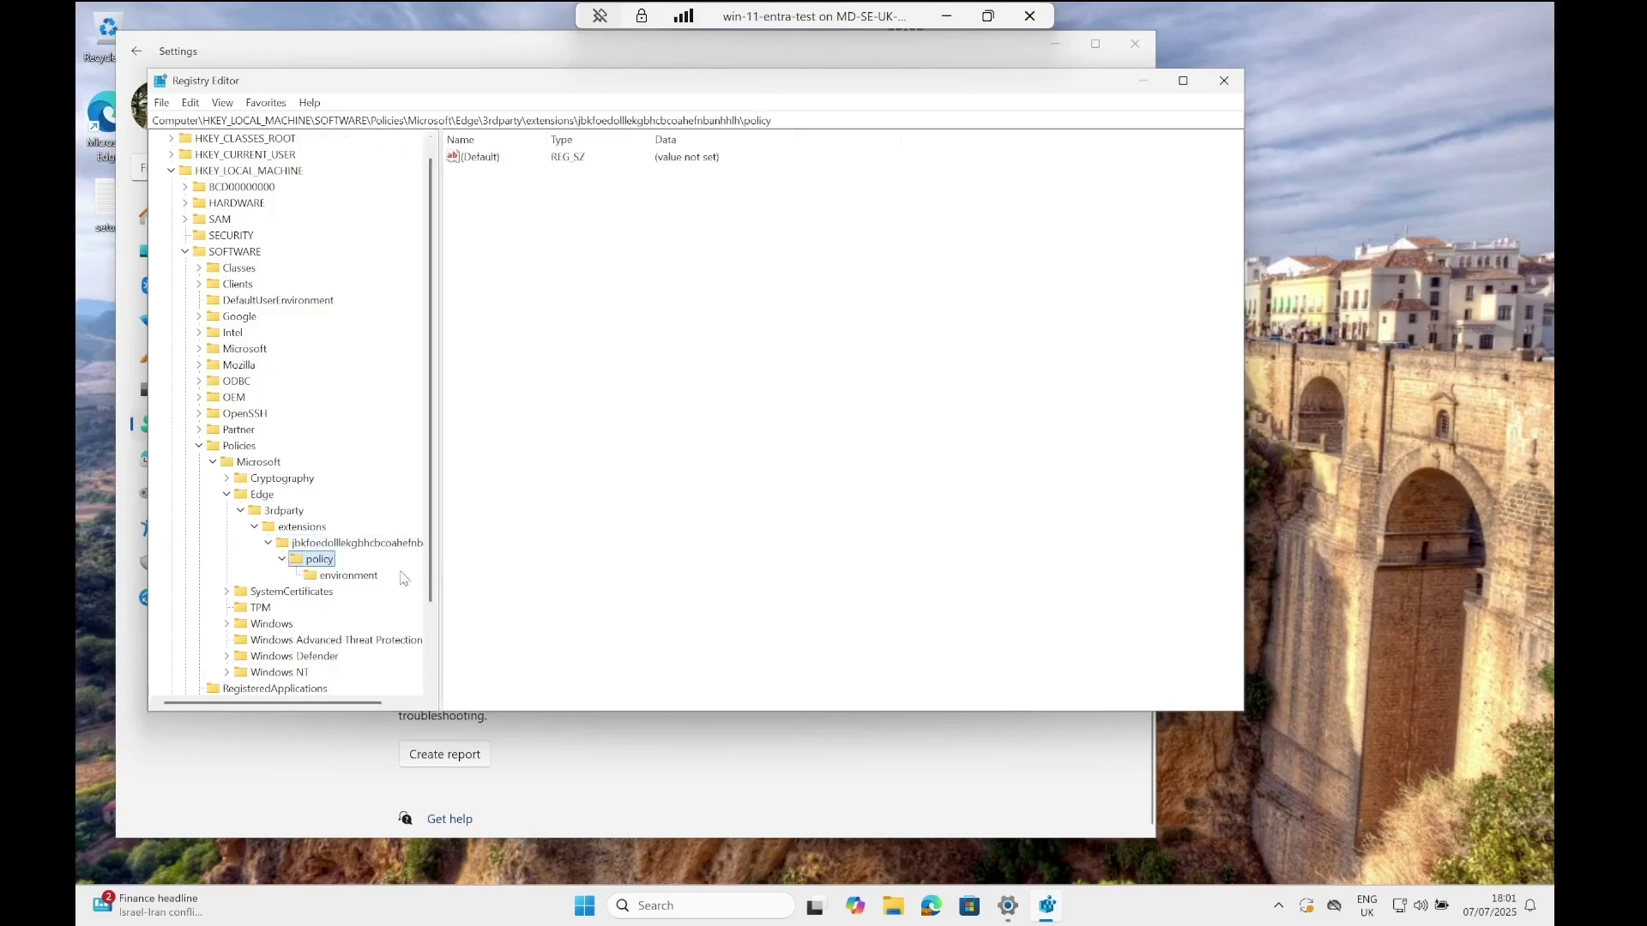
click(343, 576)
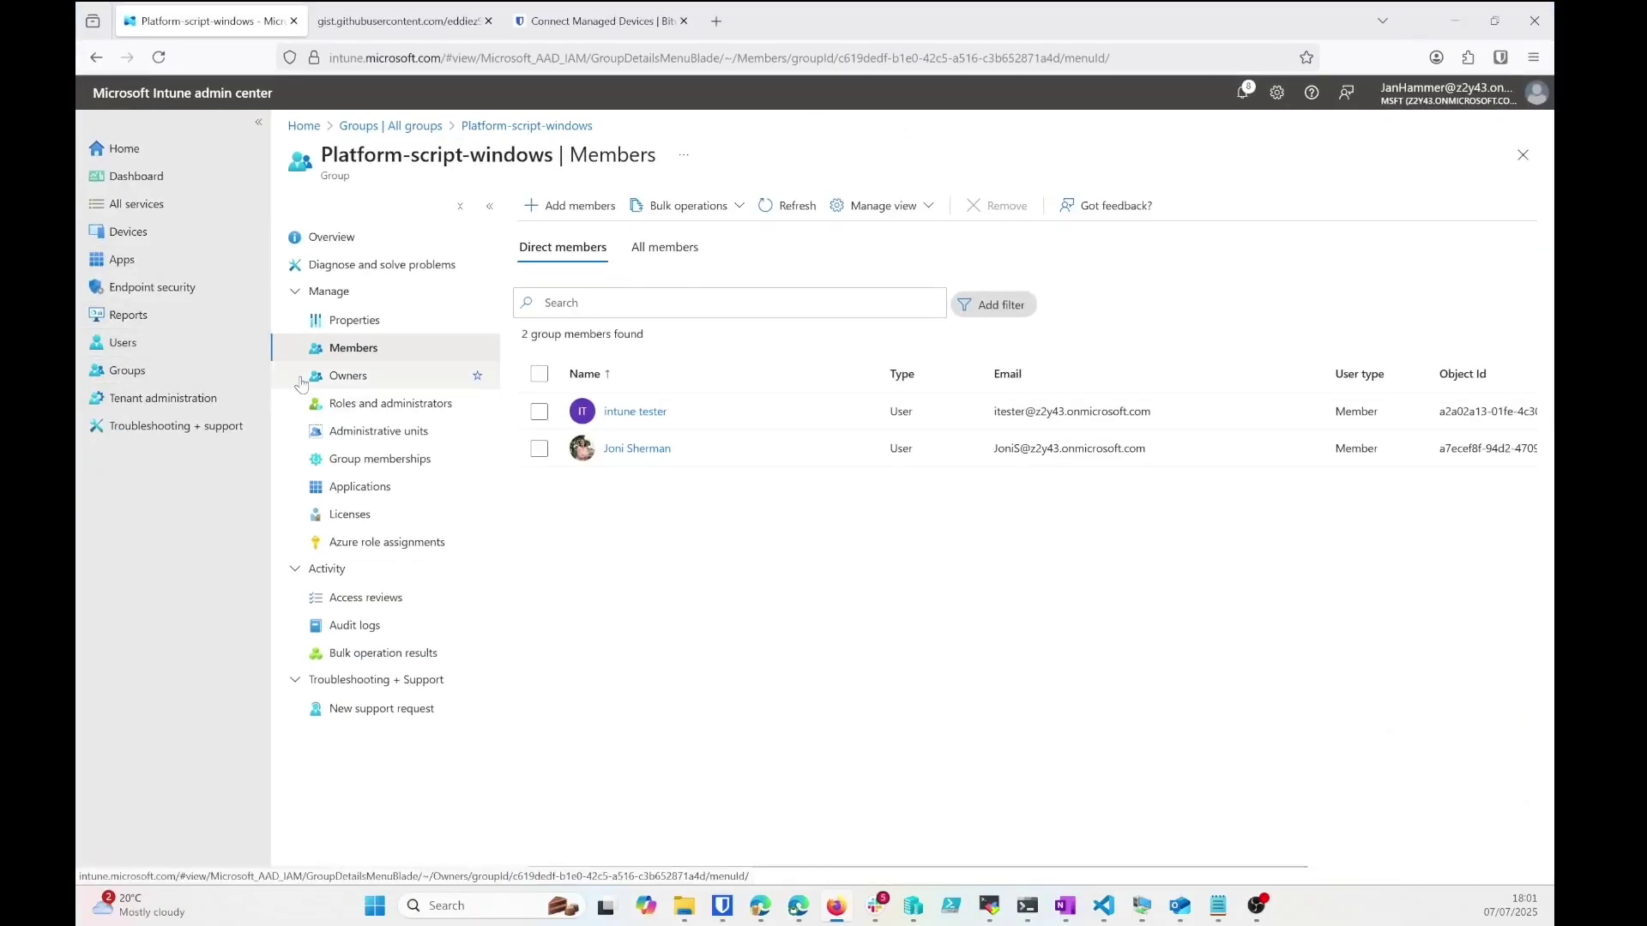
Switch to the Intune admin center and review the group assignment of the Fresh New Bitwarden Extension Deployment configuration policy.
click(128, 233)
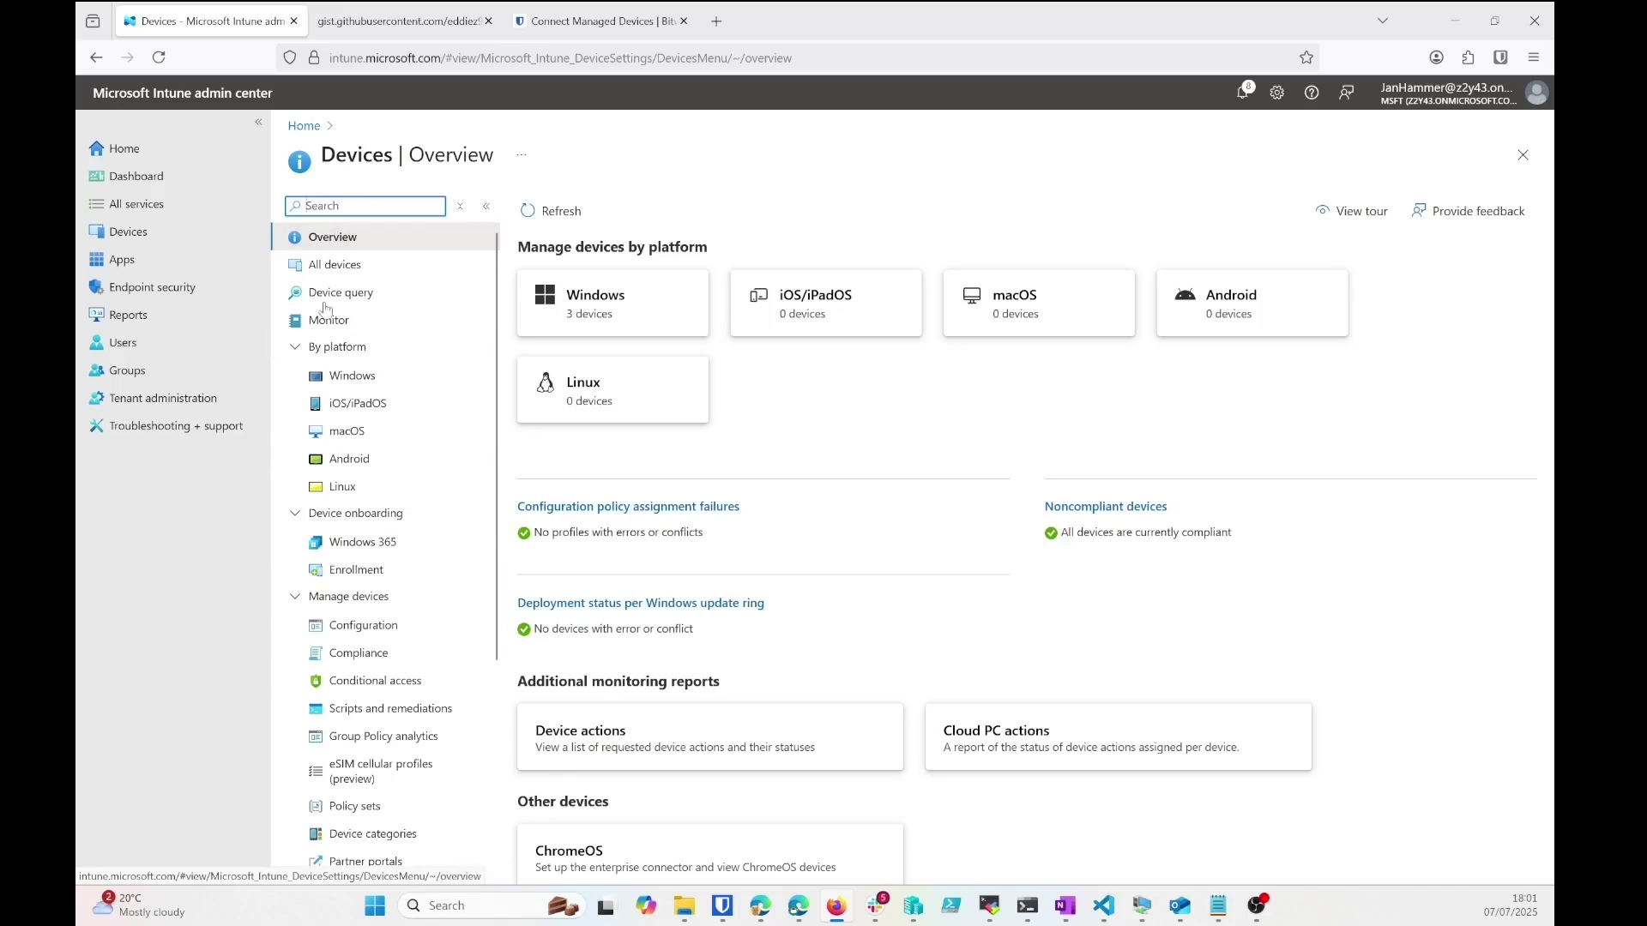
click(362, 629)
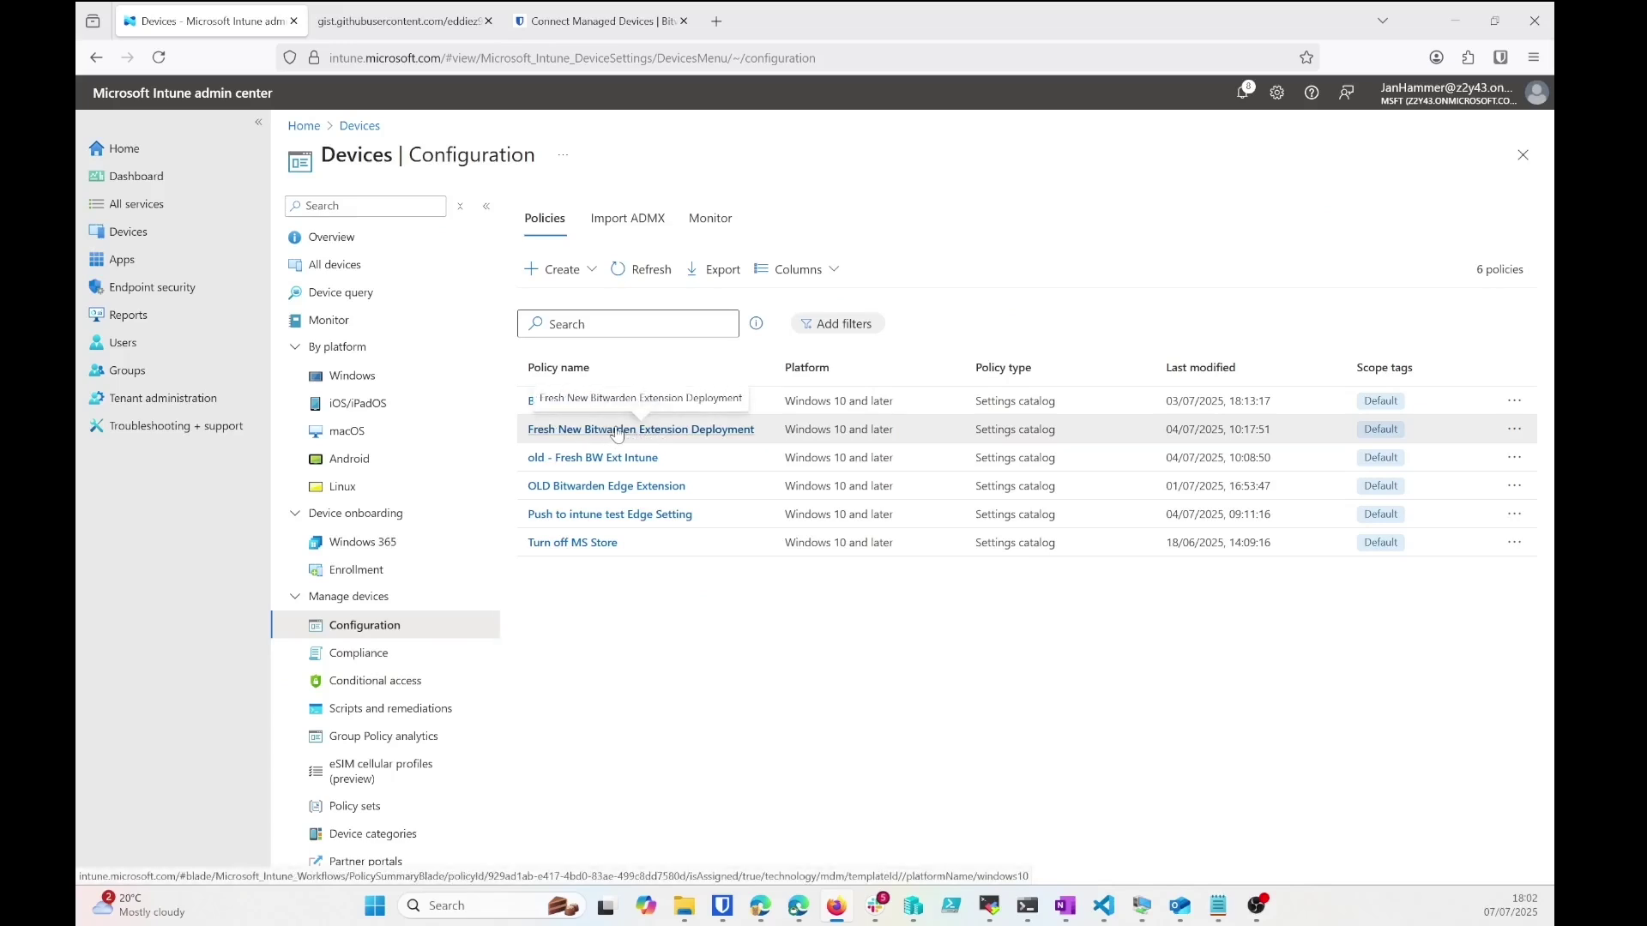
click(617, 431)
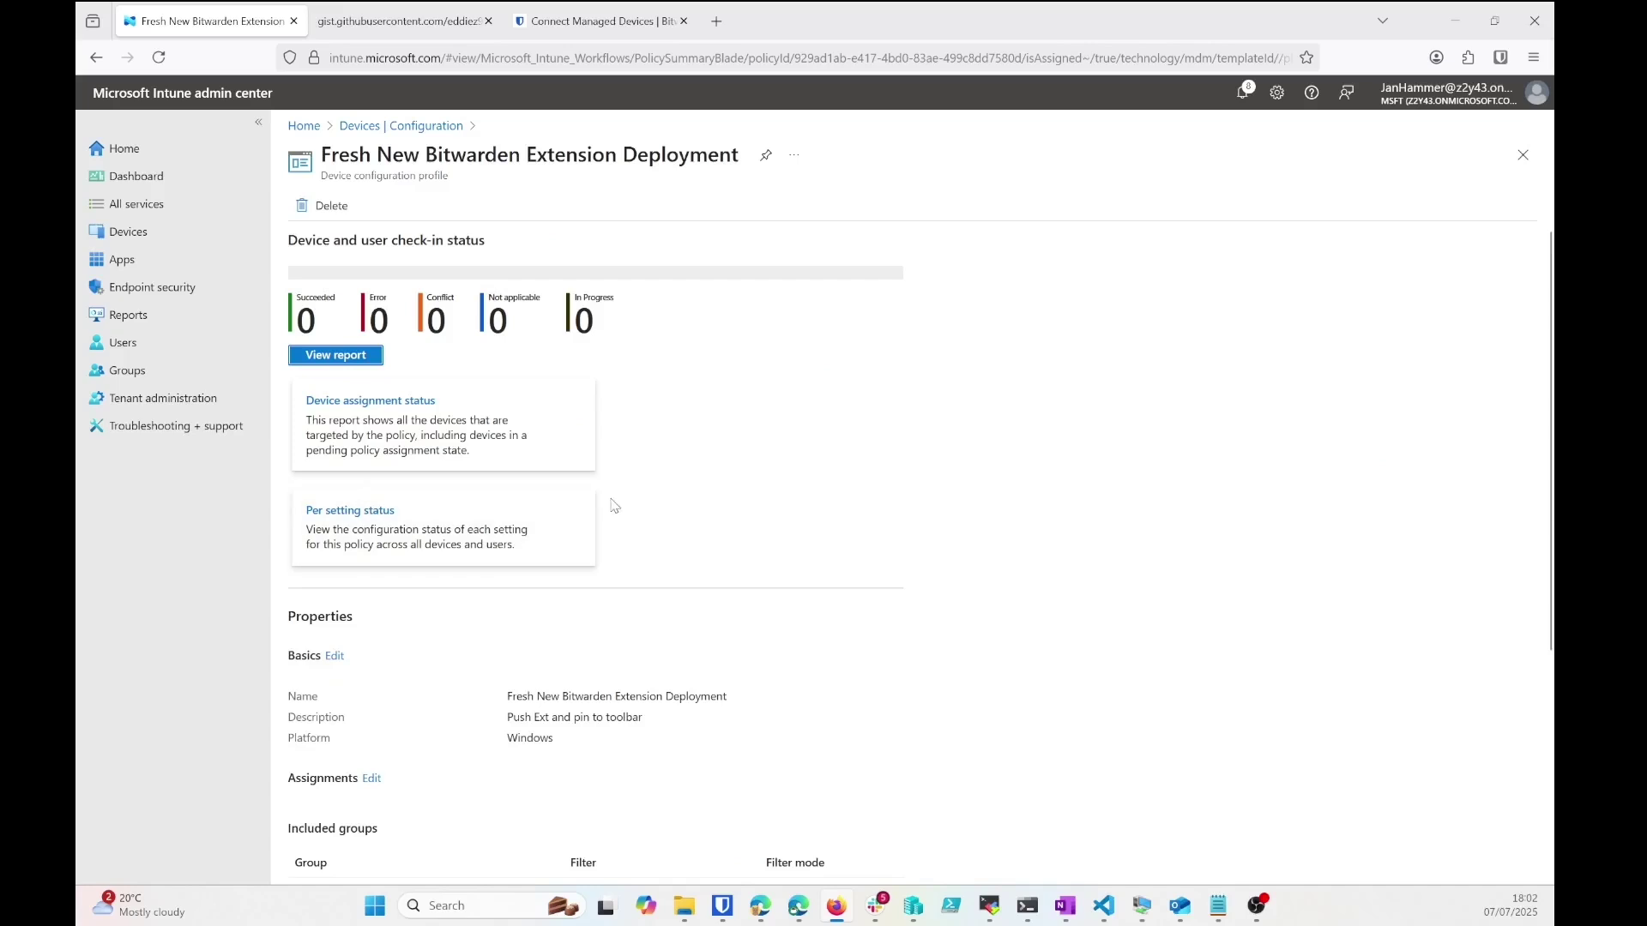
scroll(615, 506, down, 4)
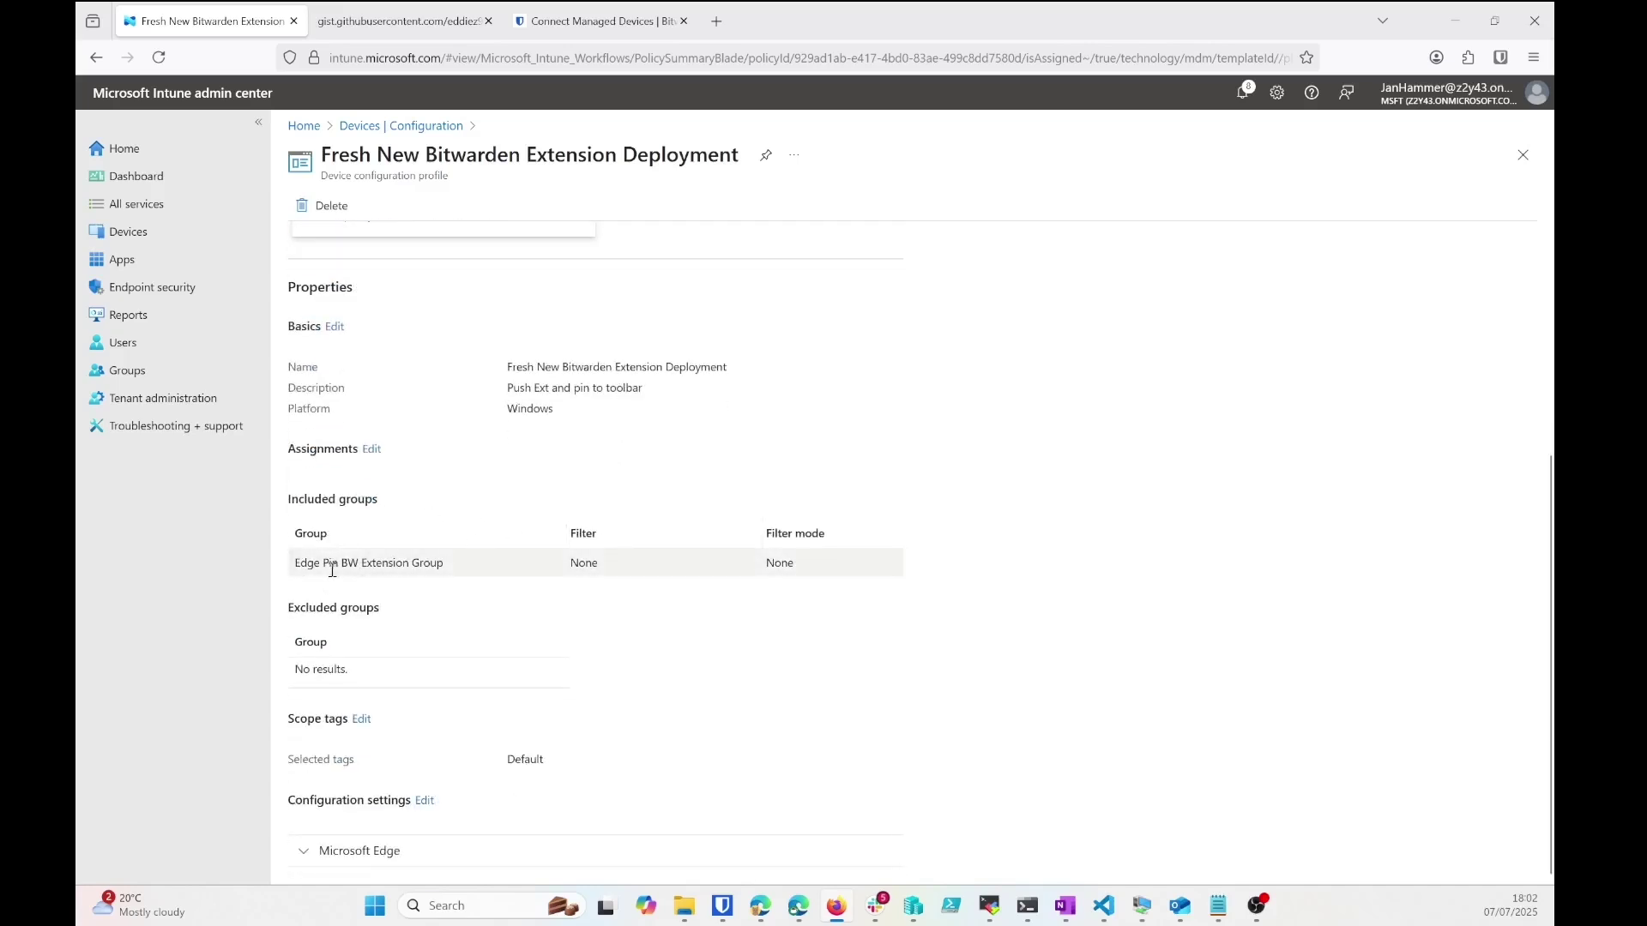
Open the direct members list of Edge Pin BW Extension Group from all groups in Intune.
click(128, 371)
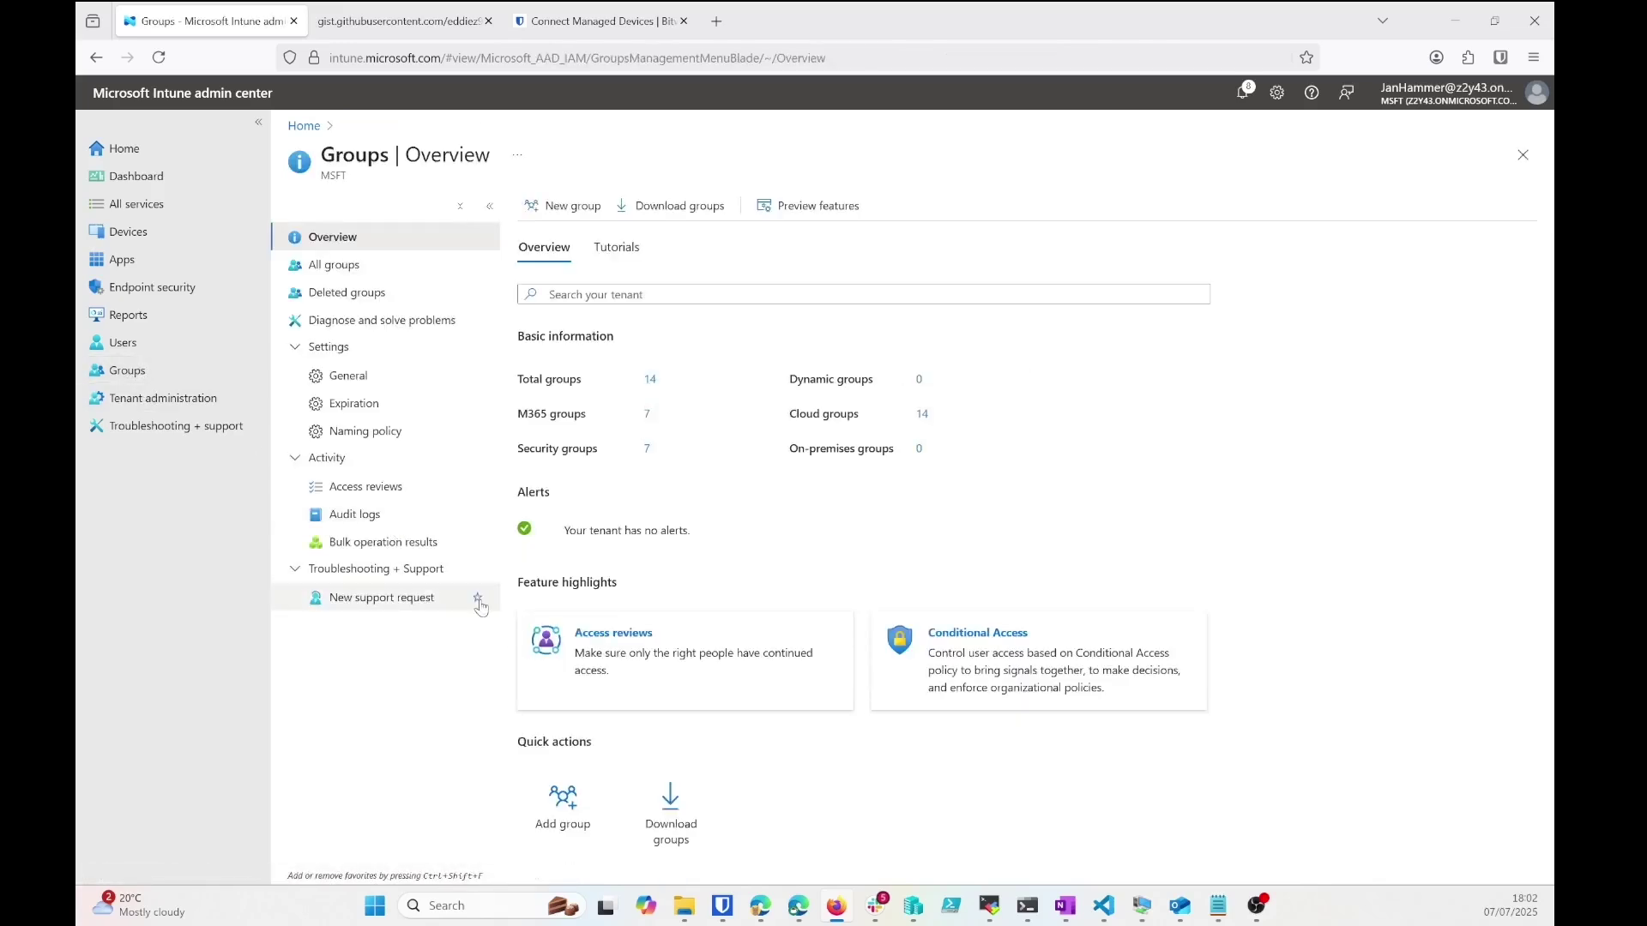
click(315, 263)
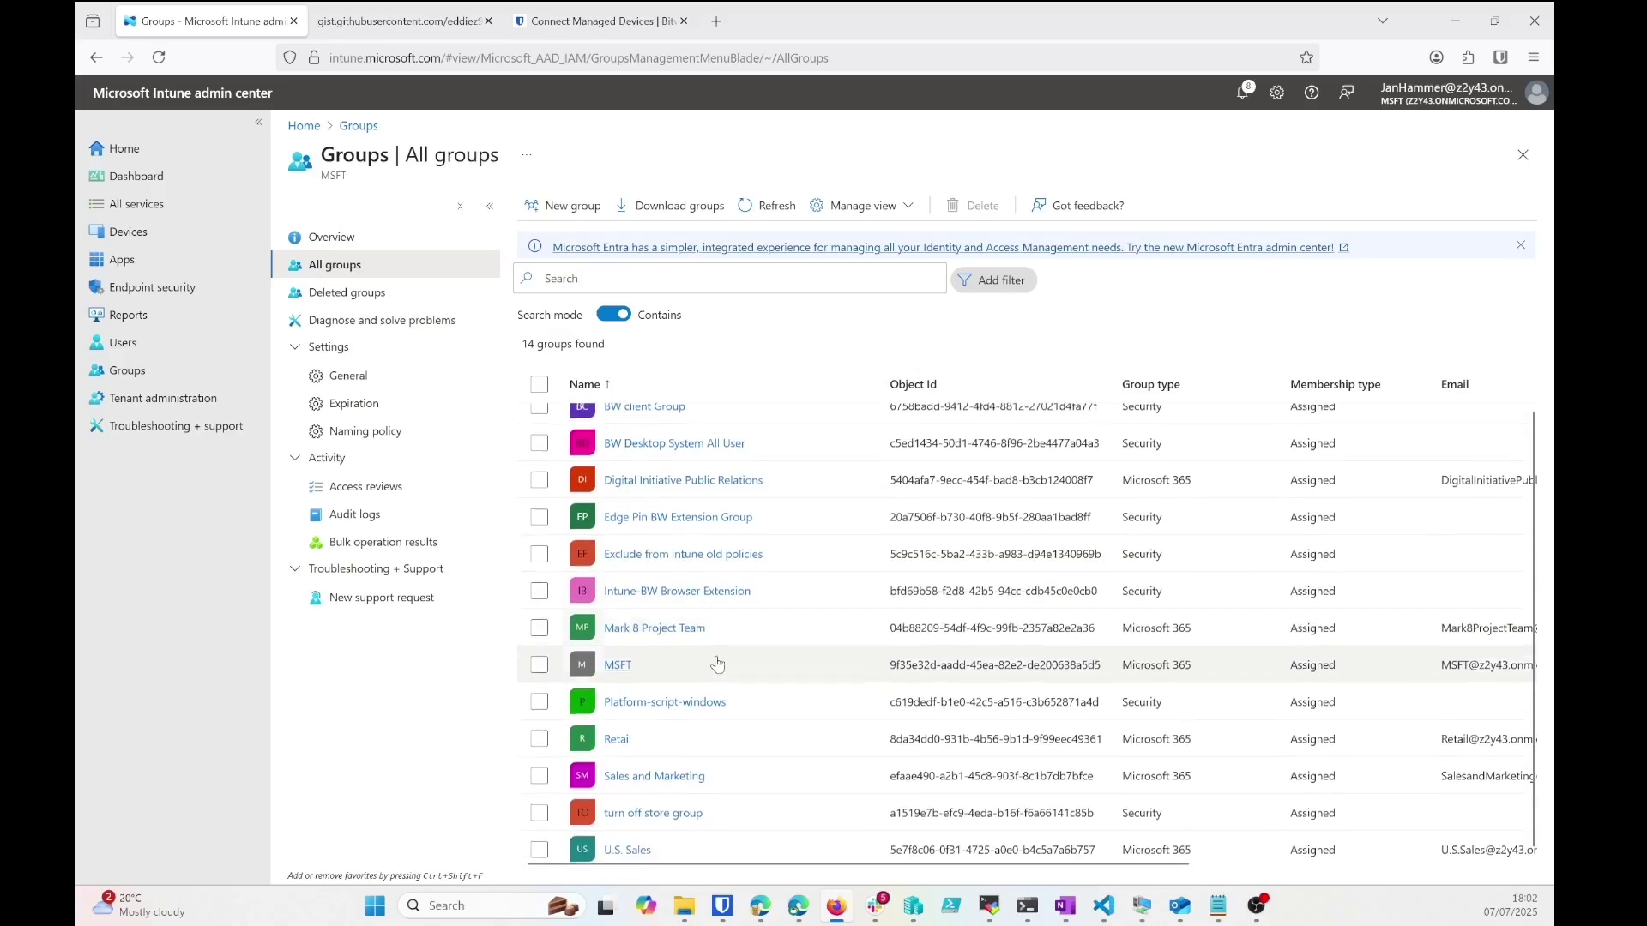
scroll(729, 601, down, 1)
scroll(764, 480, up, 1)
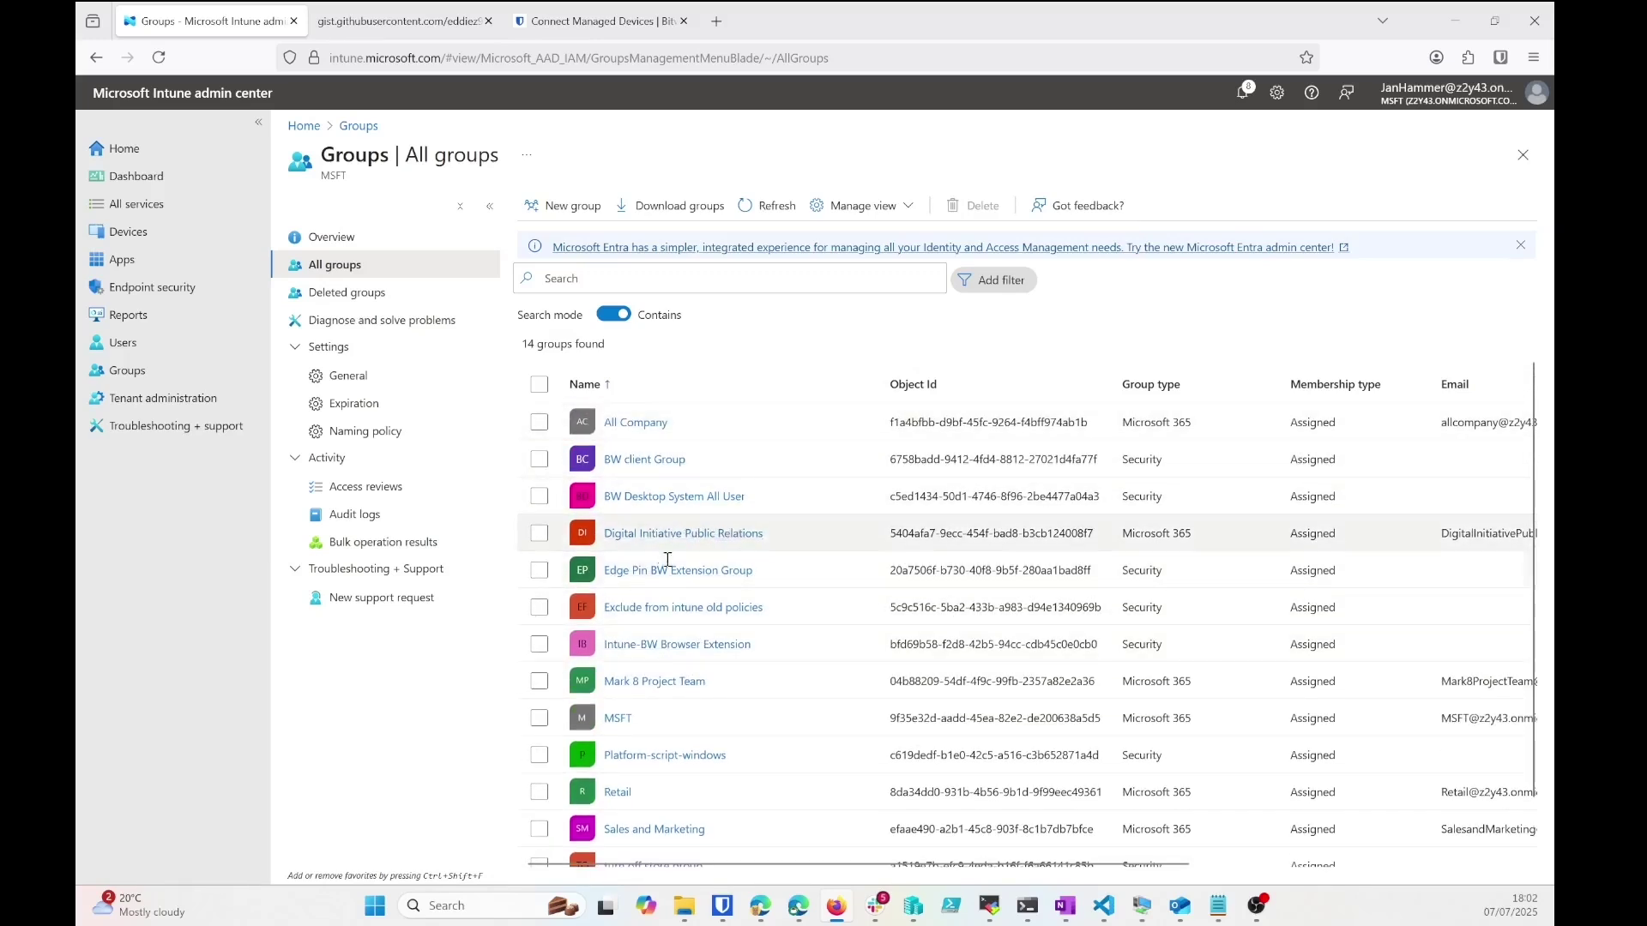
click(738, 570)
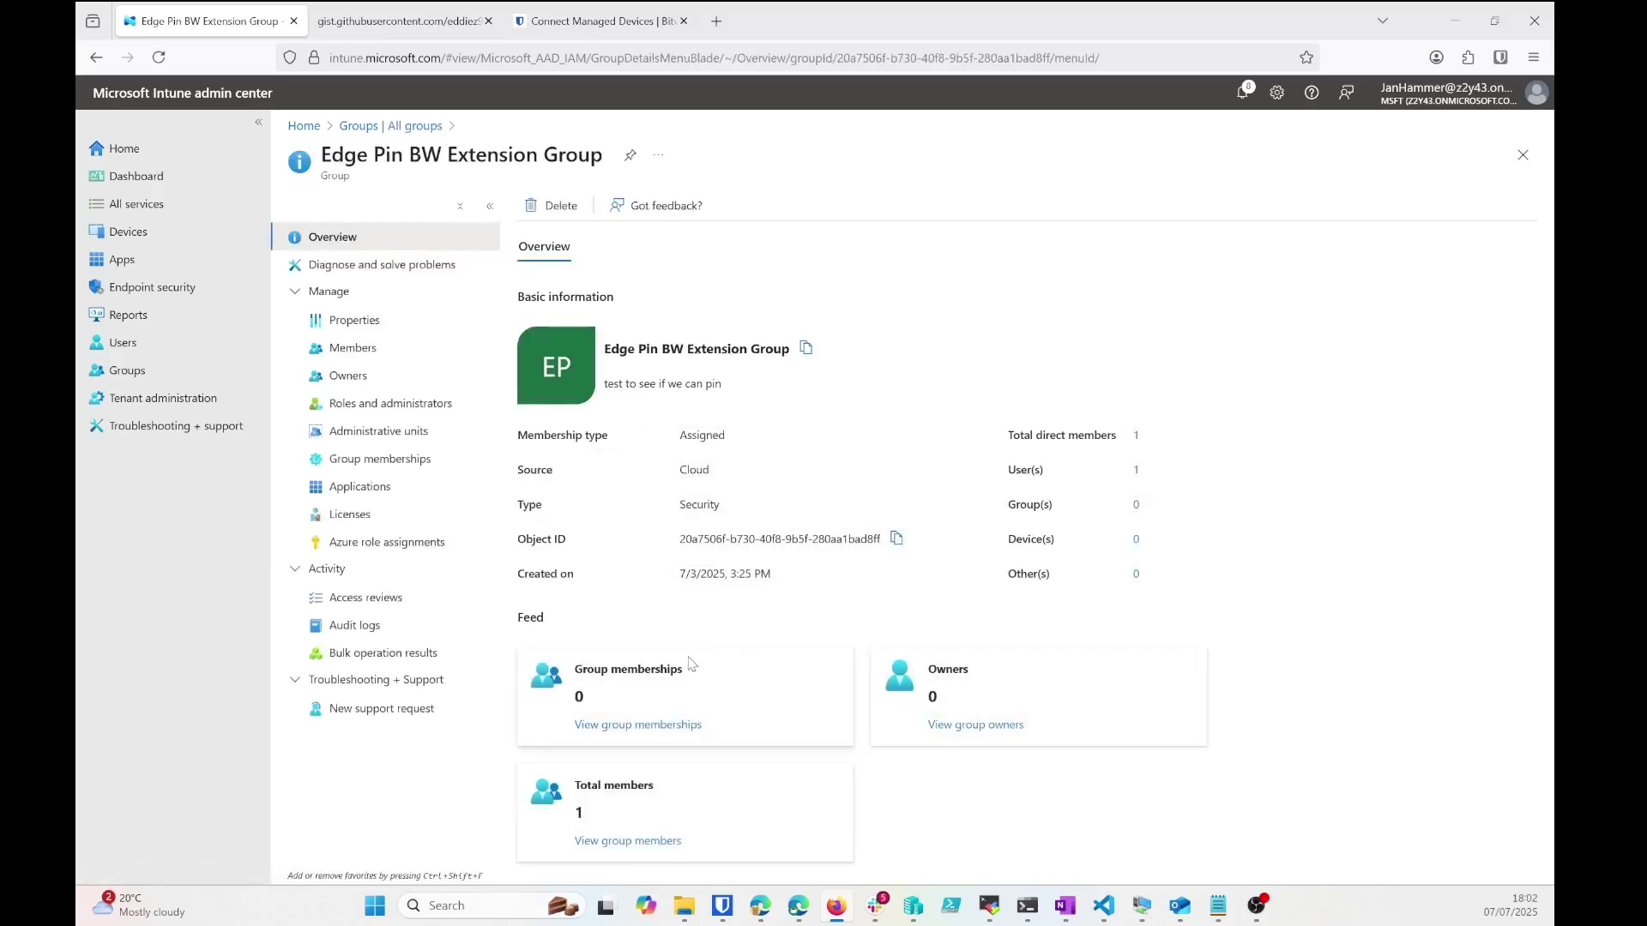
click(660, 842)
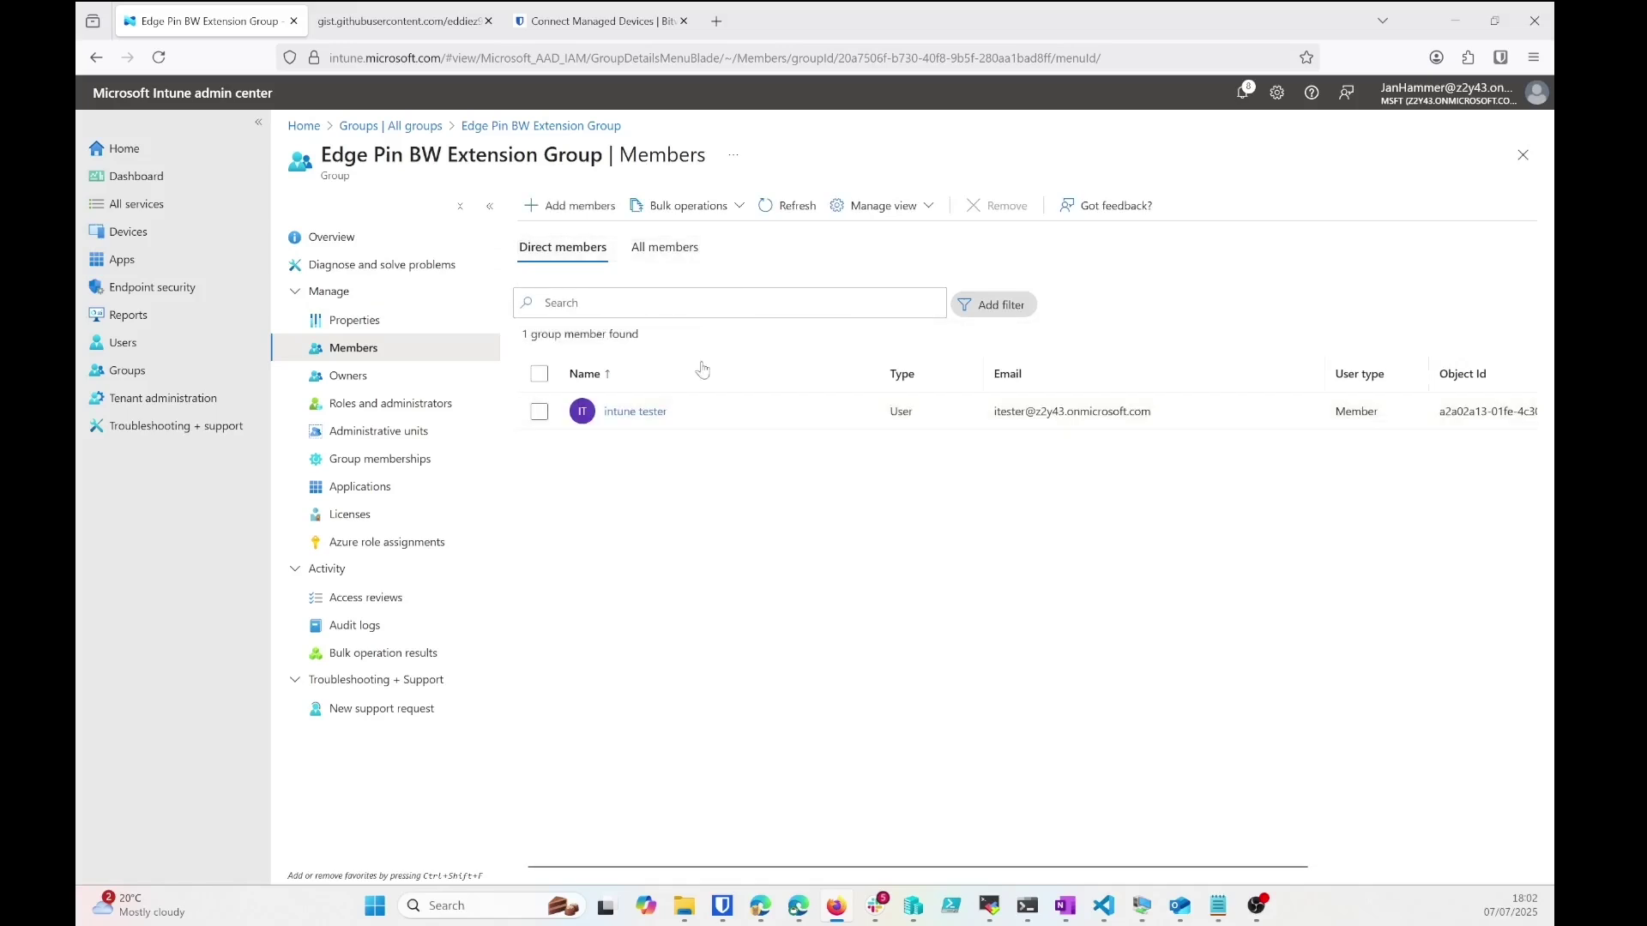
Add the virtual machine's signed-in test user to Edge Pin BW Extension Group and refresh the member list.
click(569, 206)
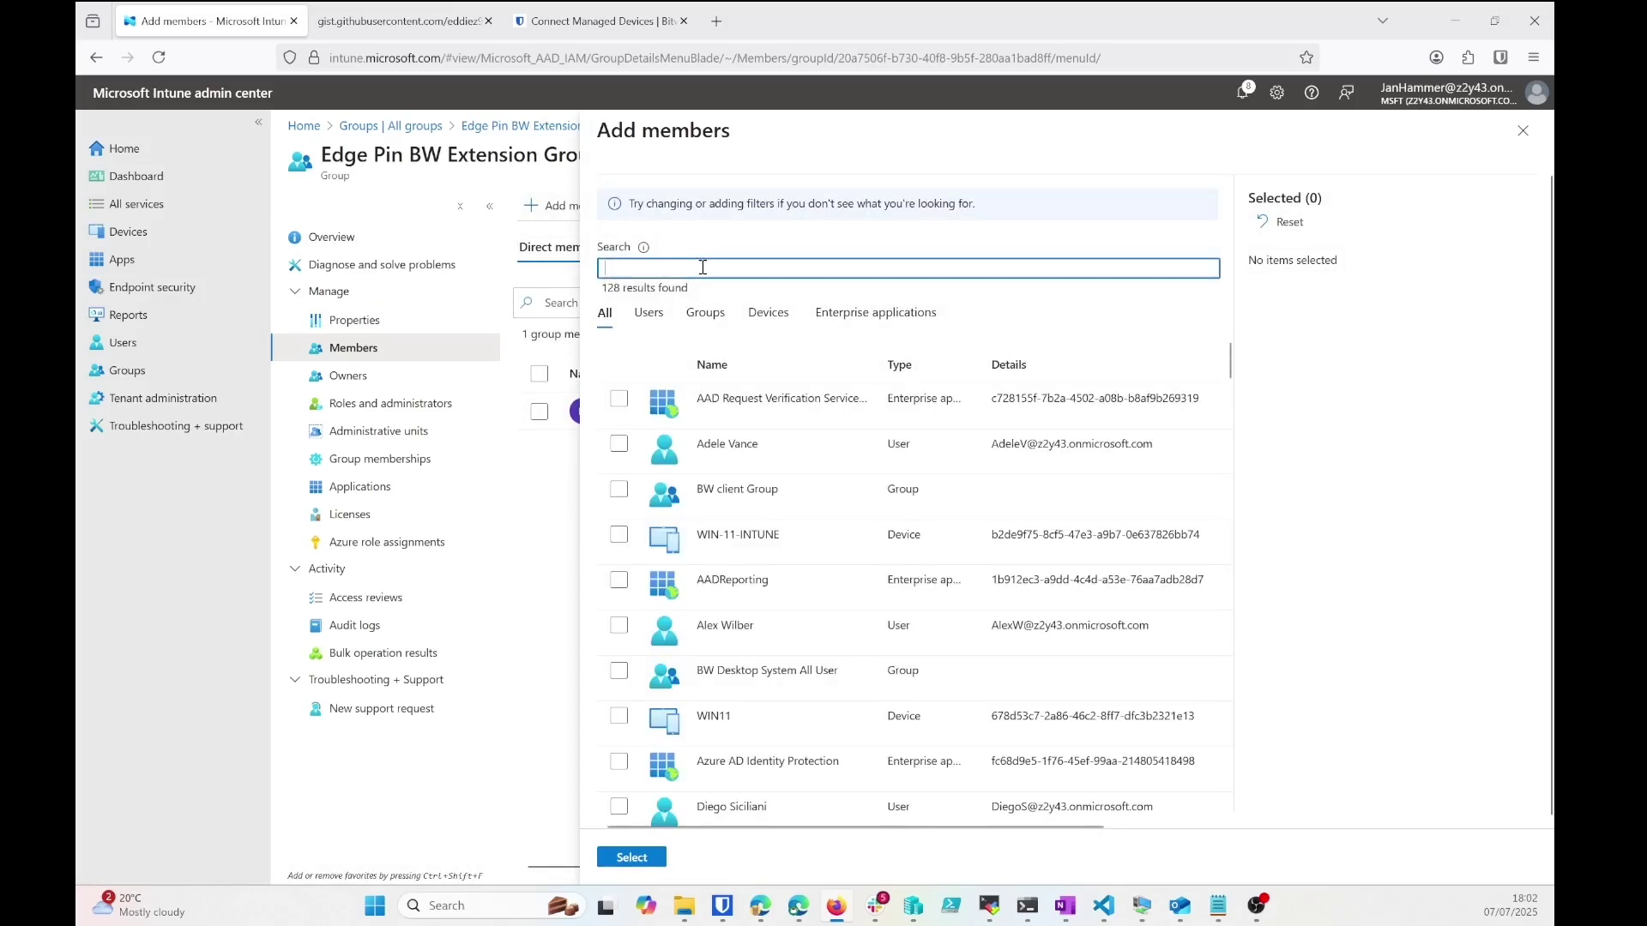
text(joni)
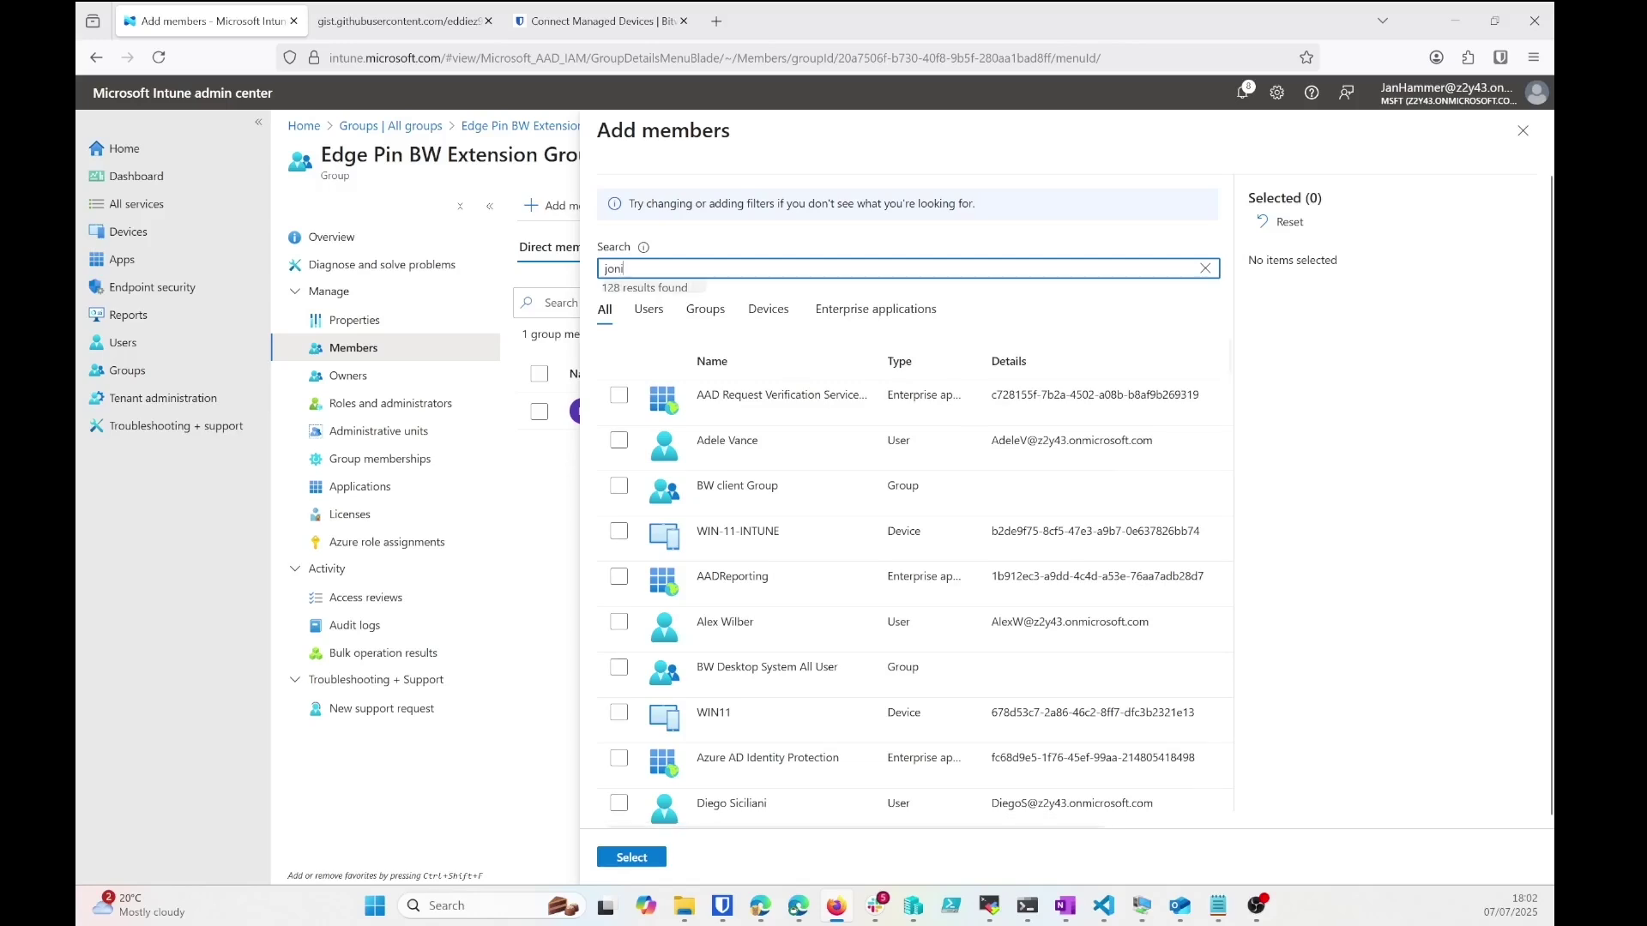
click(619, 400)
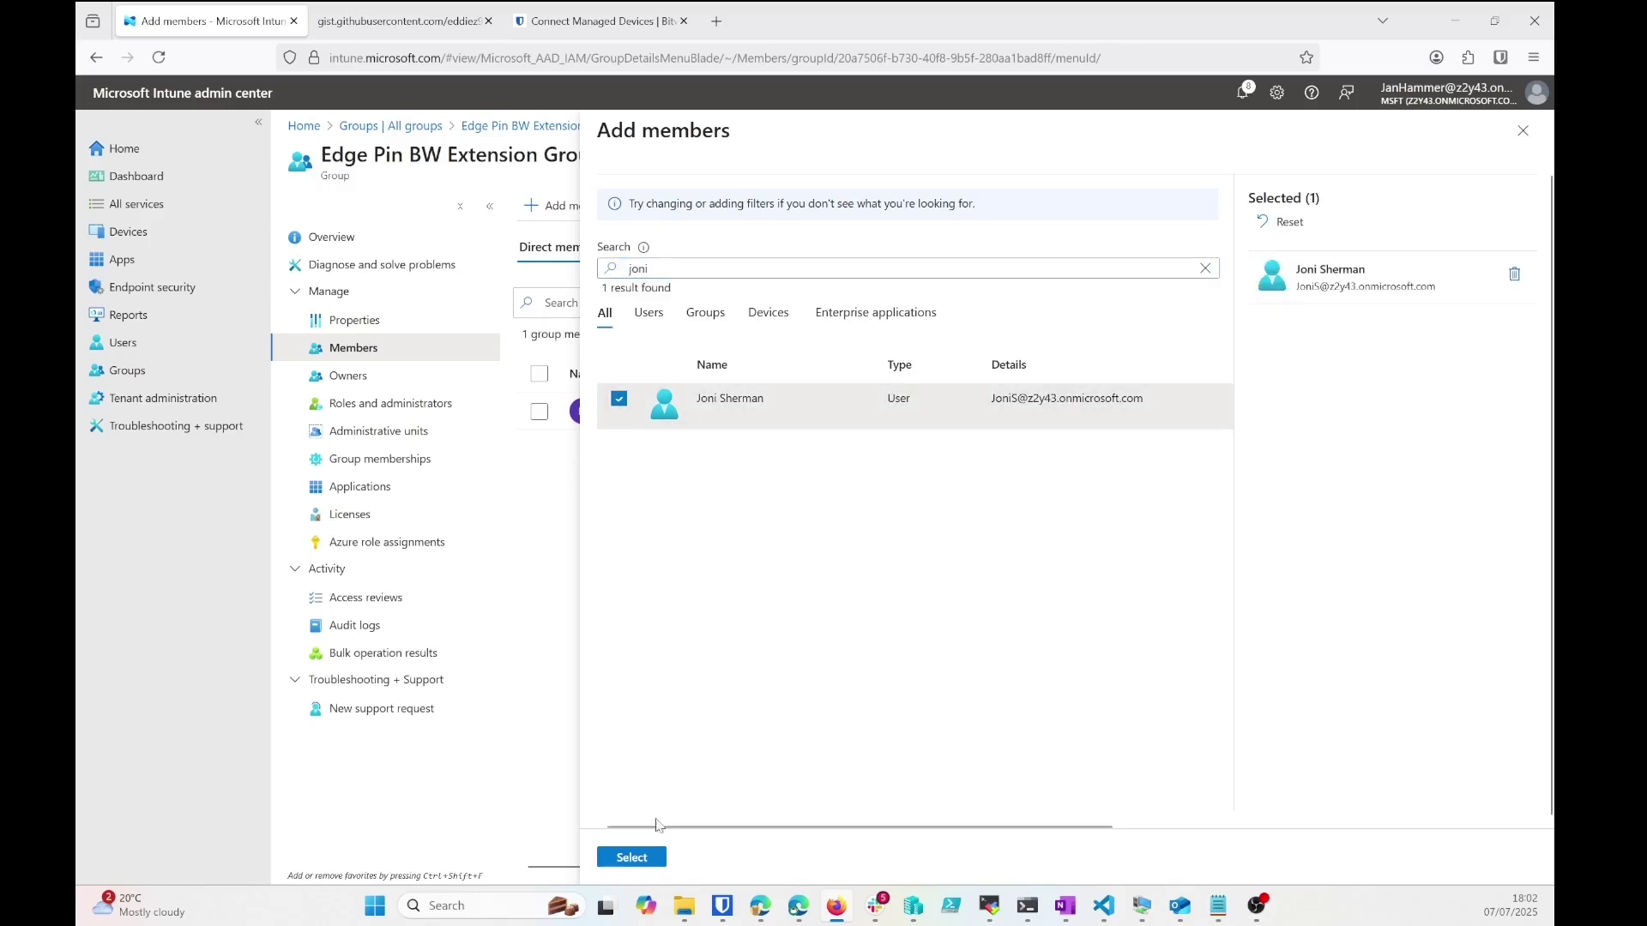
click(632, 858)
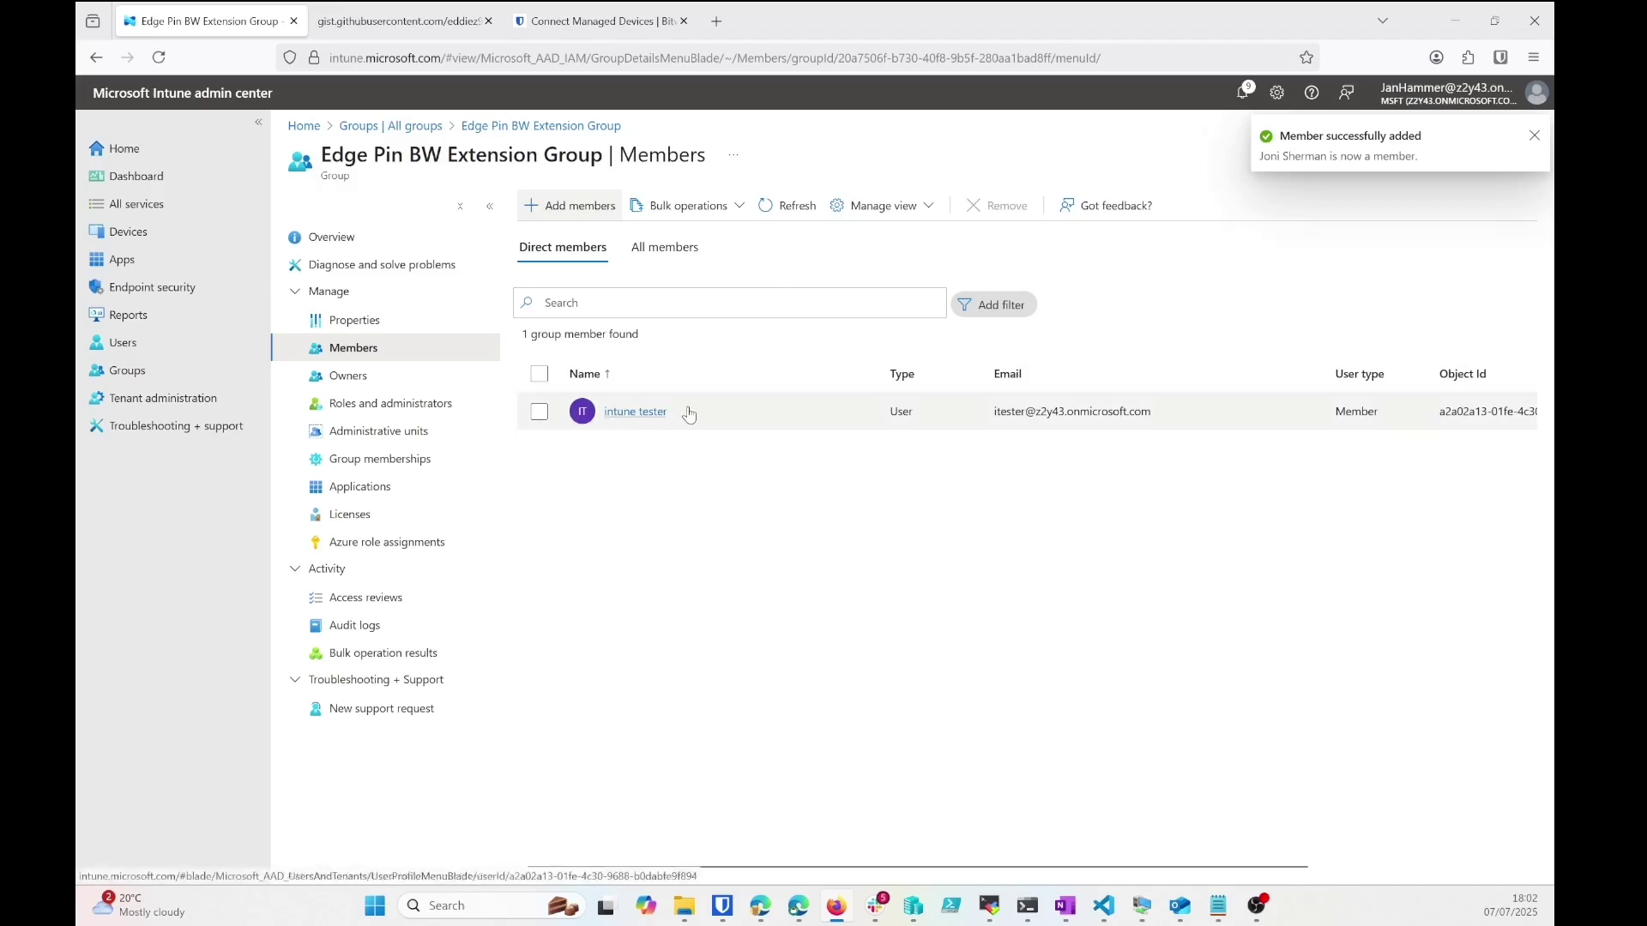
click(787, 206)
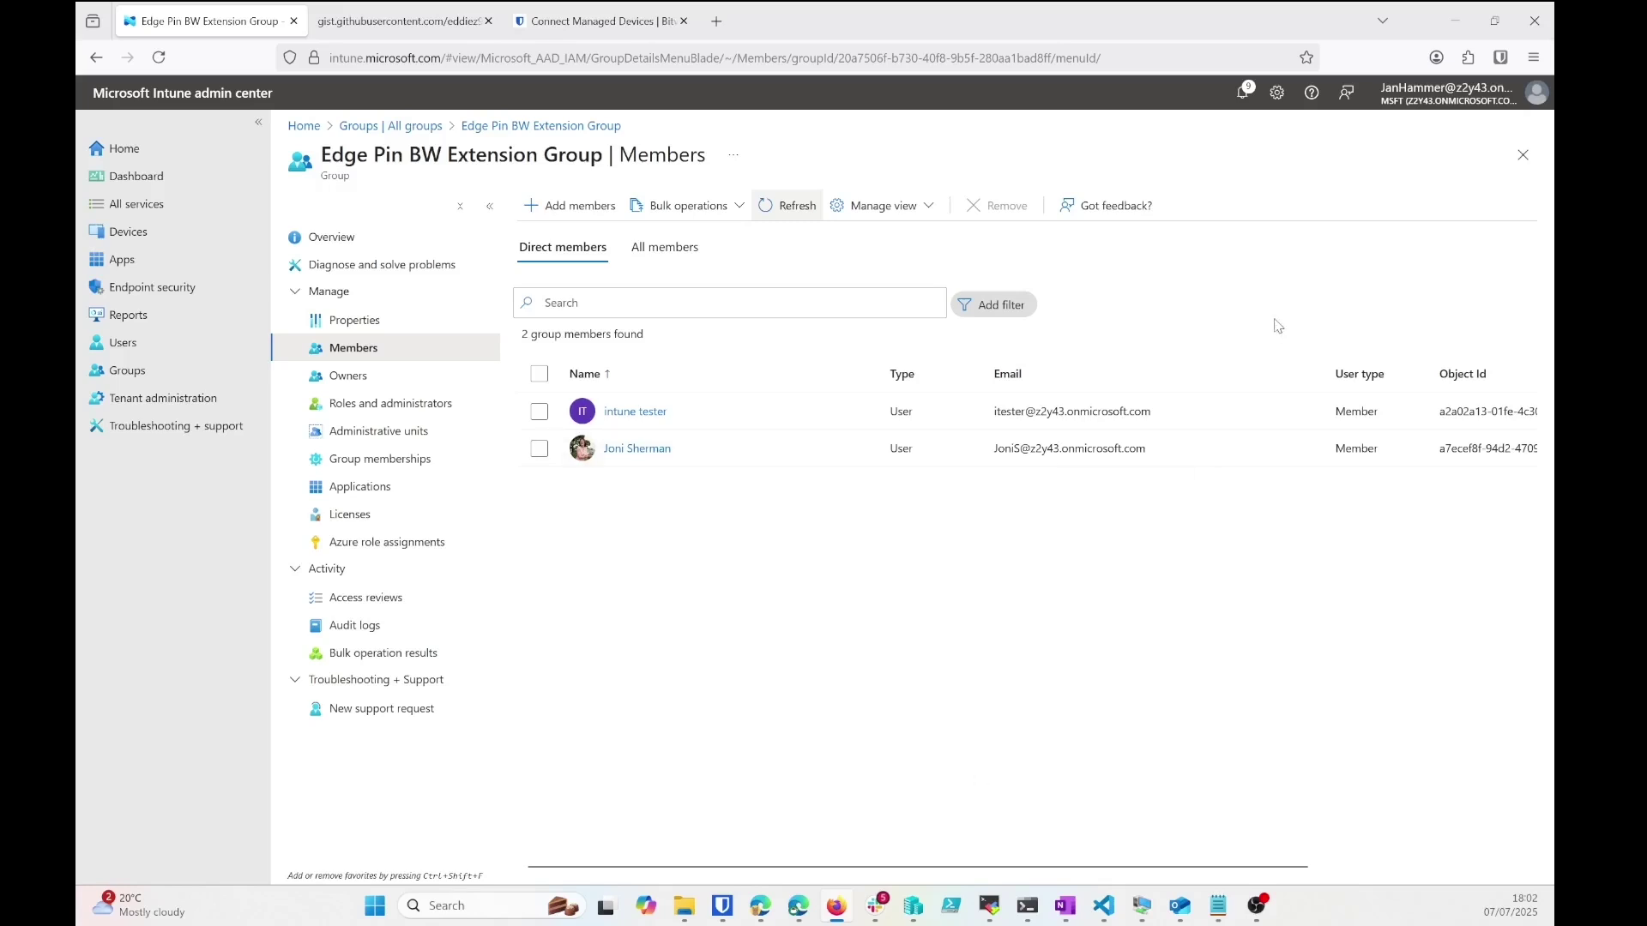
Return to the virtual machine, put Registry Editor aside, and sync the device from the Managed by MSFT page.
click(1458, 31)
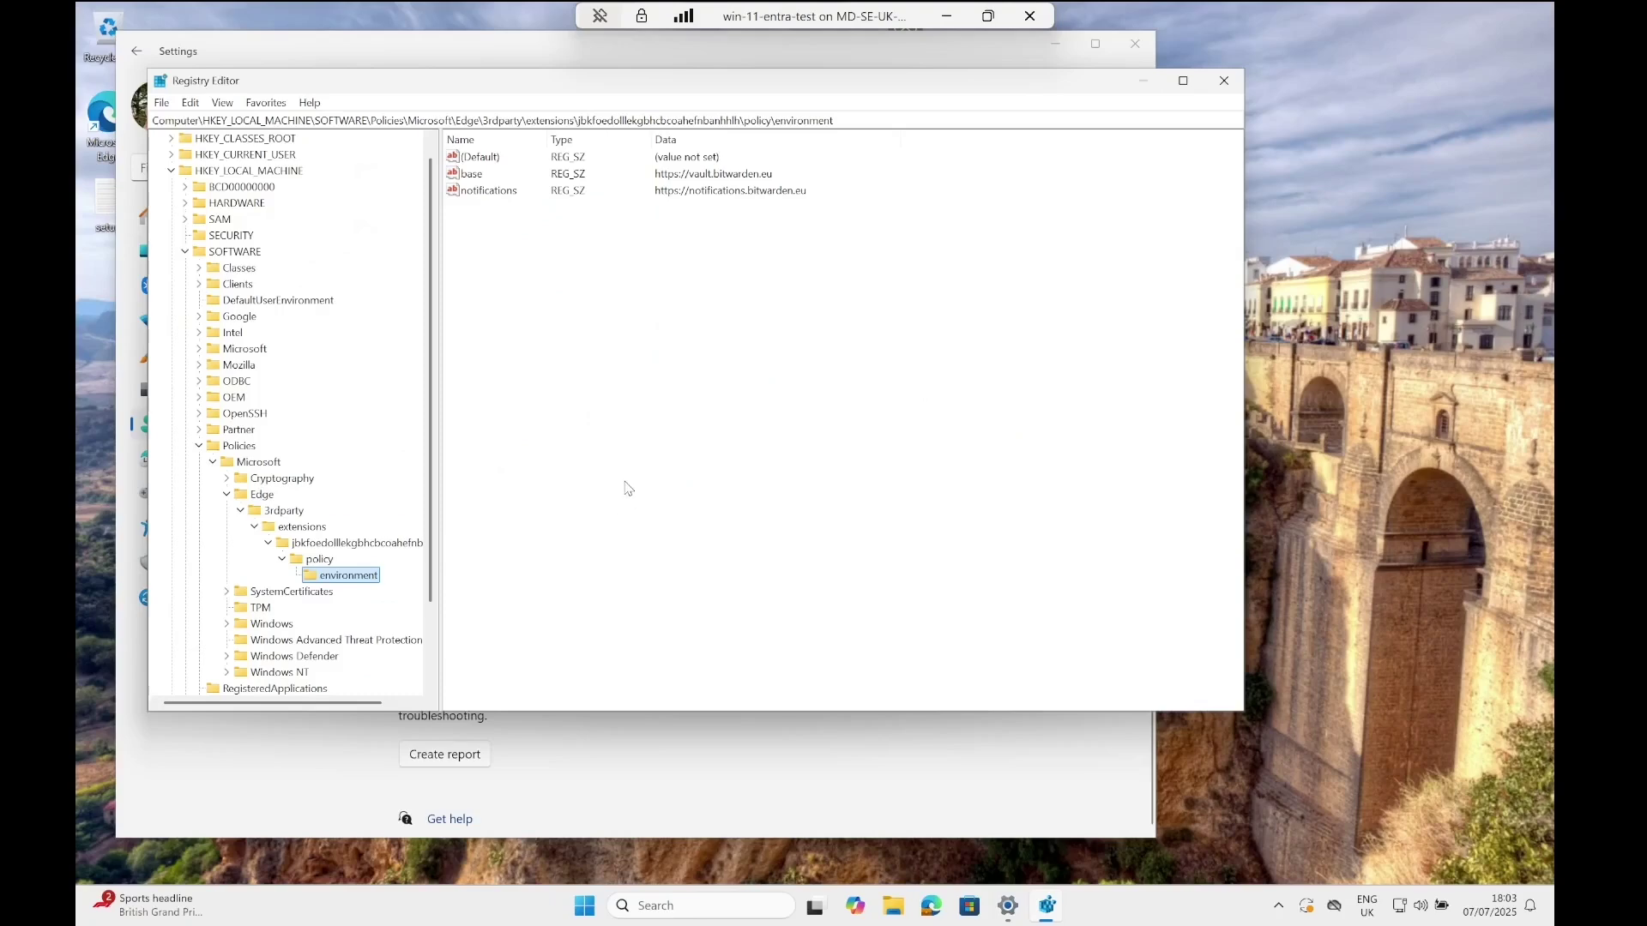
click(1149, 90)
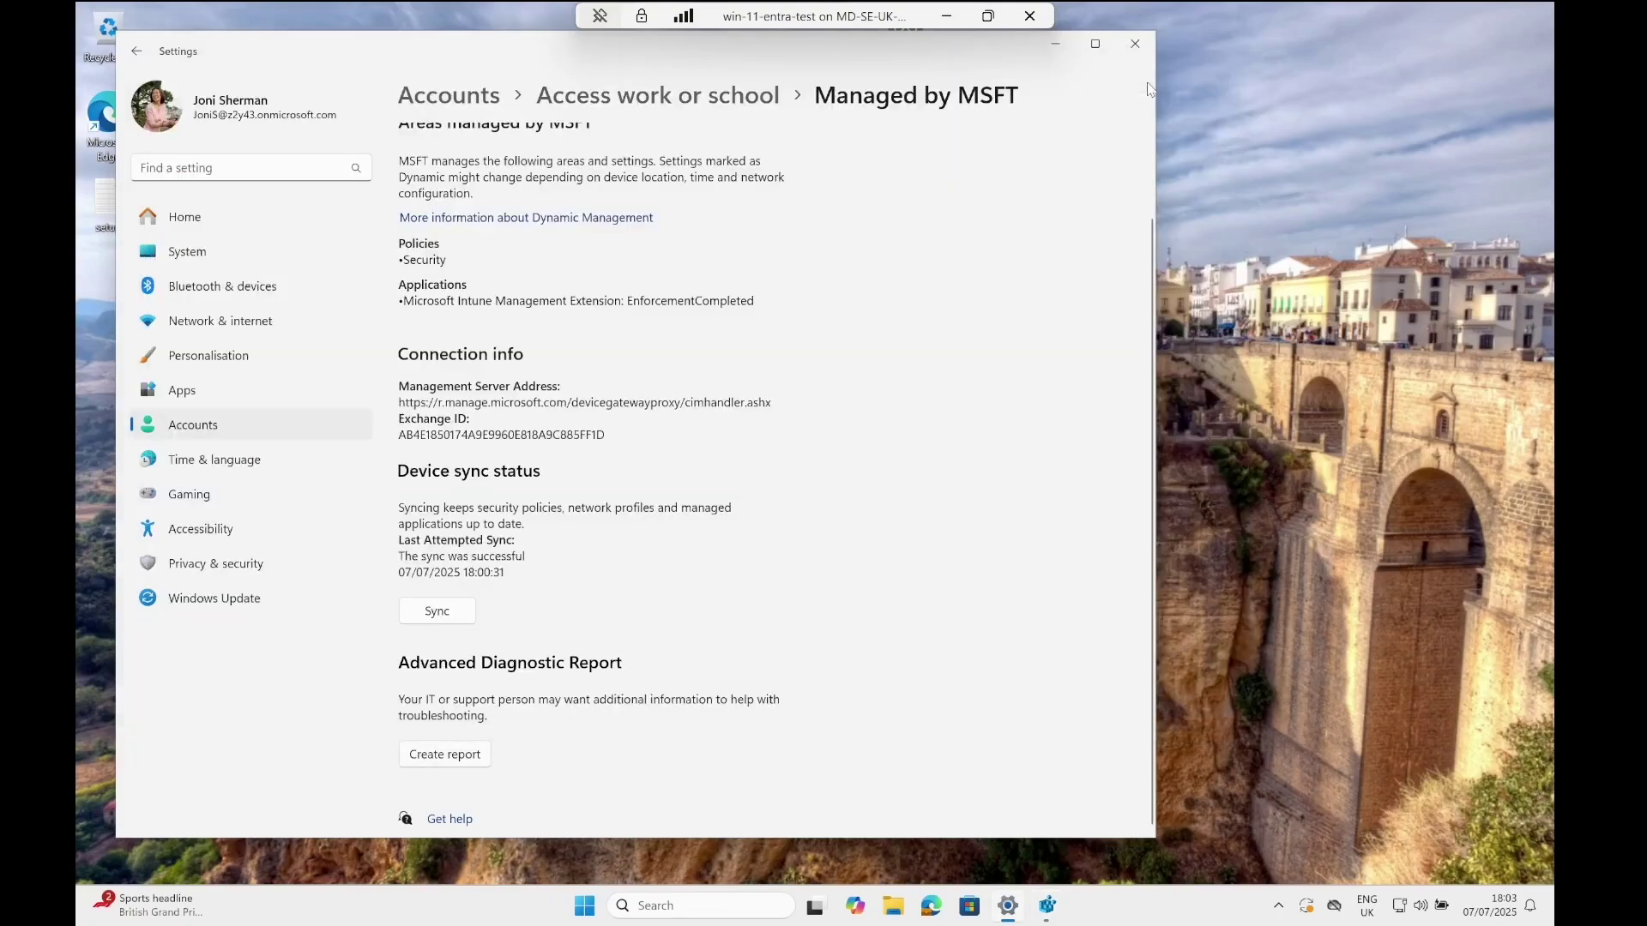
click(435, 613)
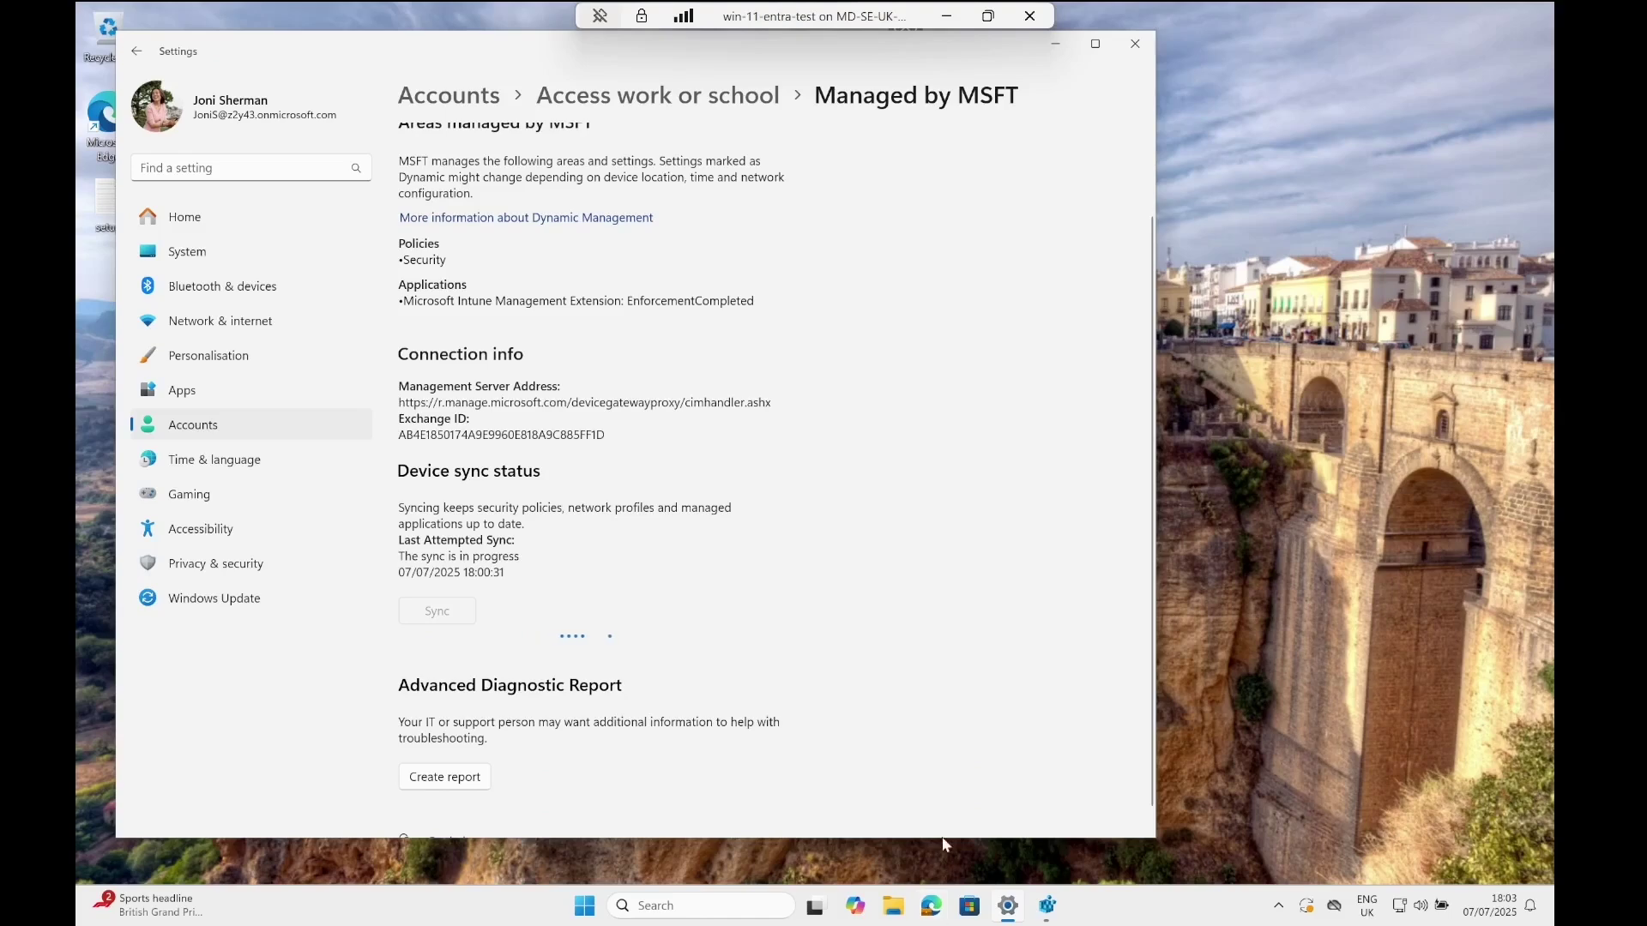
Open Microsoft Edge on the virtual machine, dismiss the page restore offer, and check the browser's installed extensions.
click(943, 916)
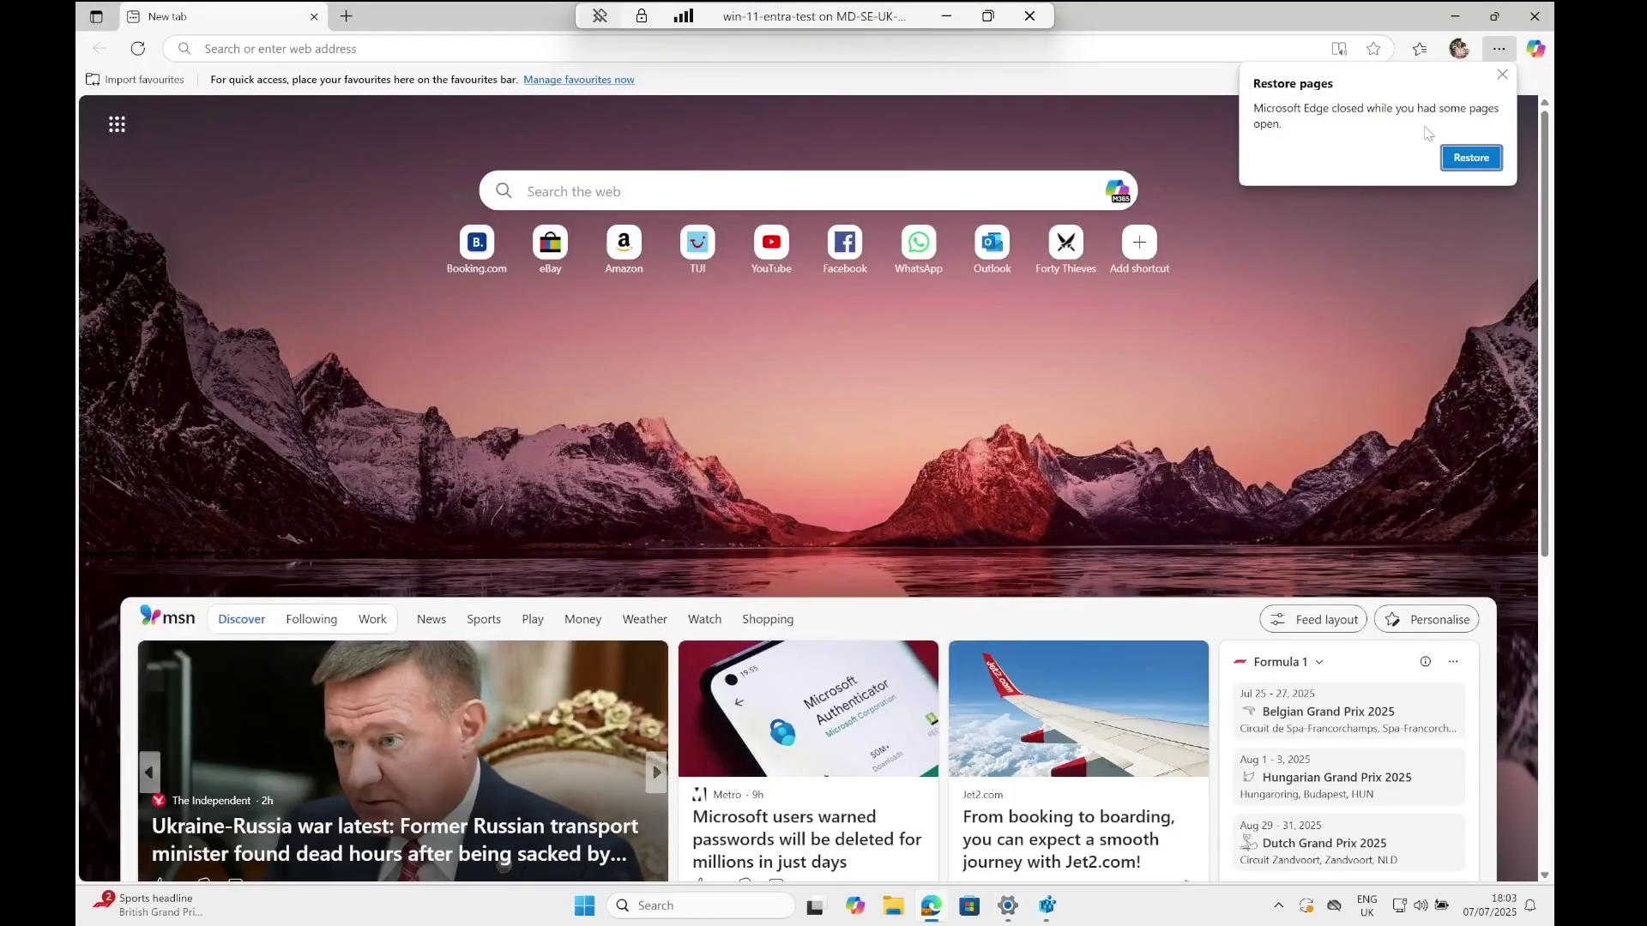
click(1502, 75)
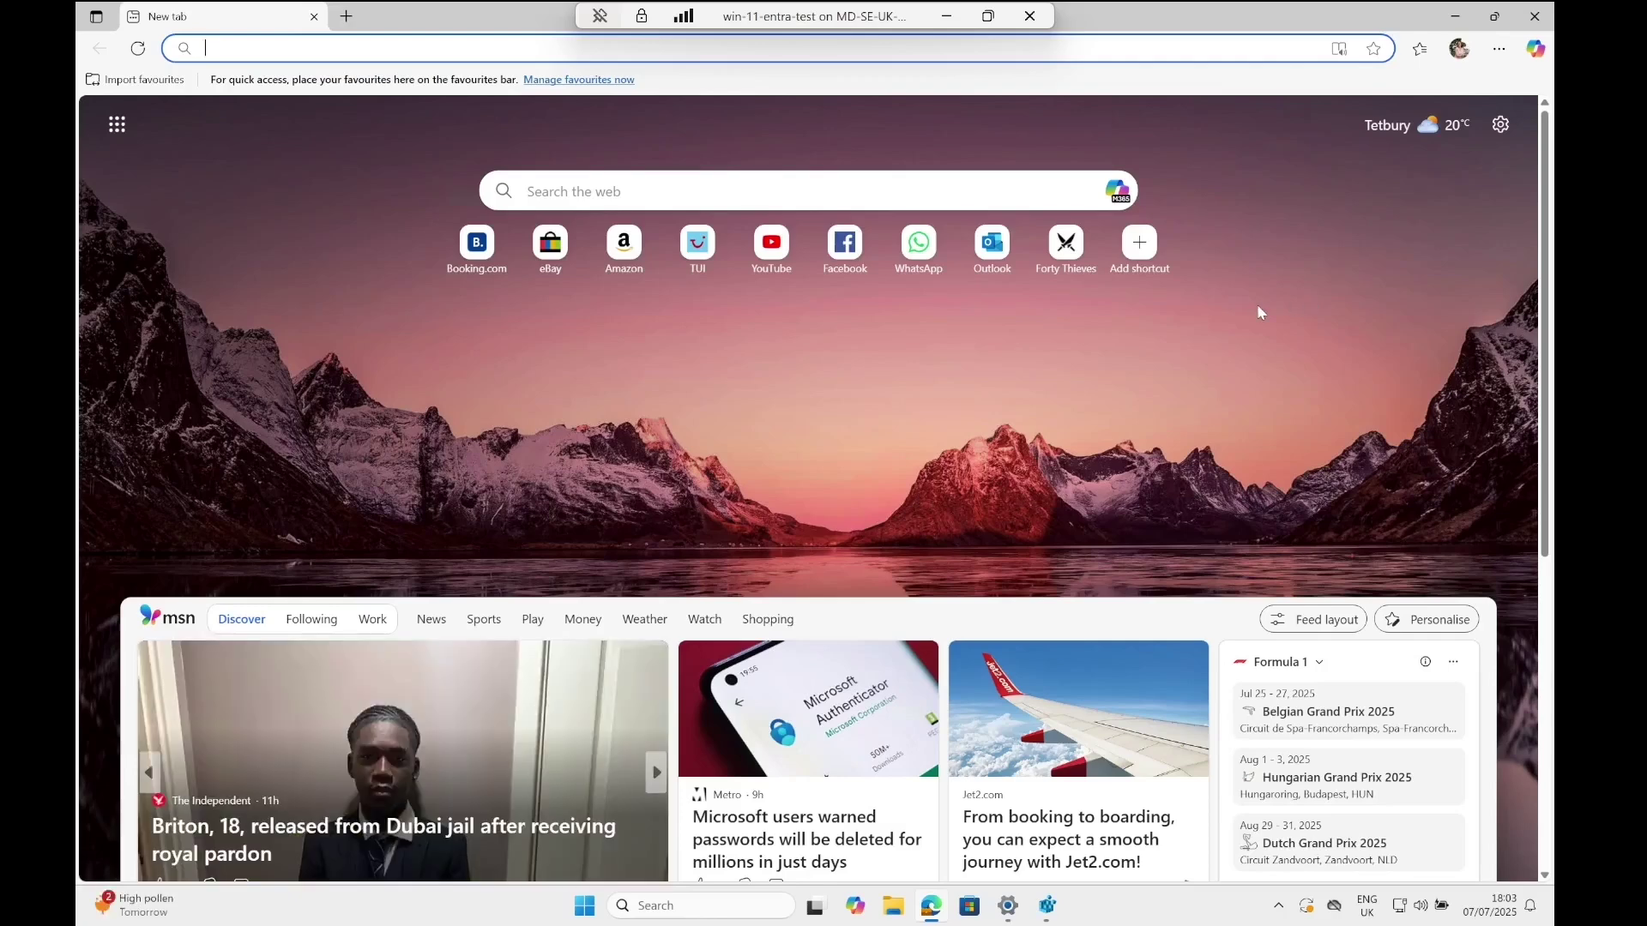
click(1499, 48)
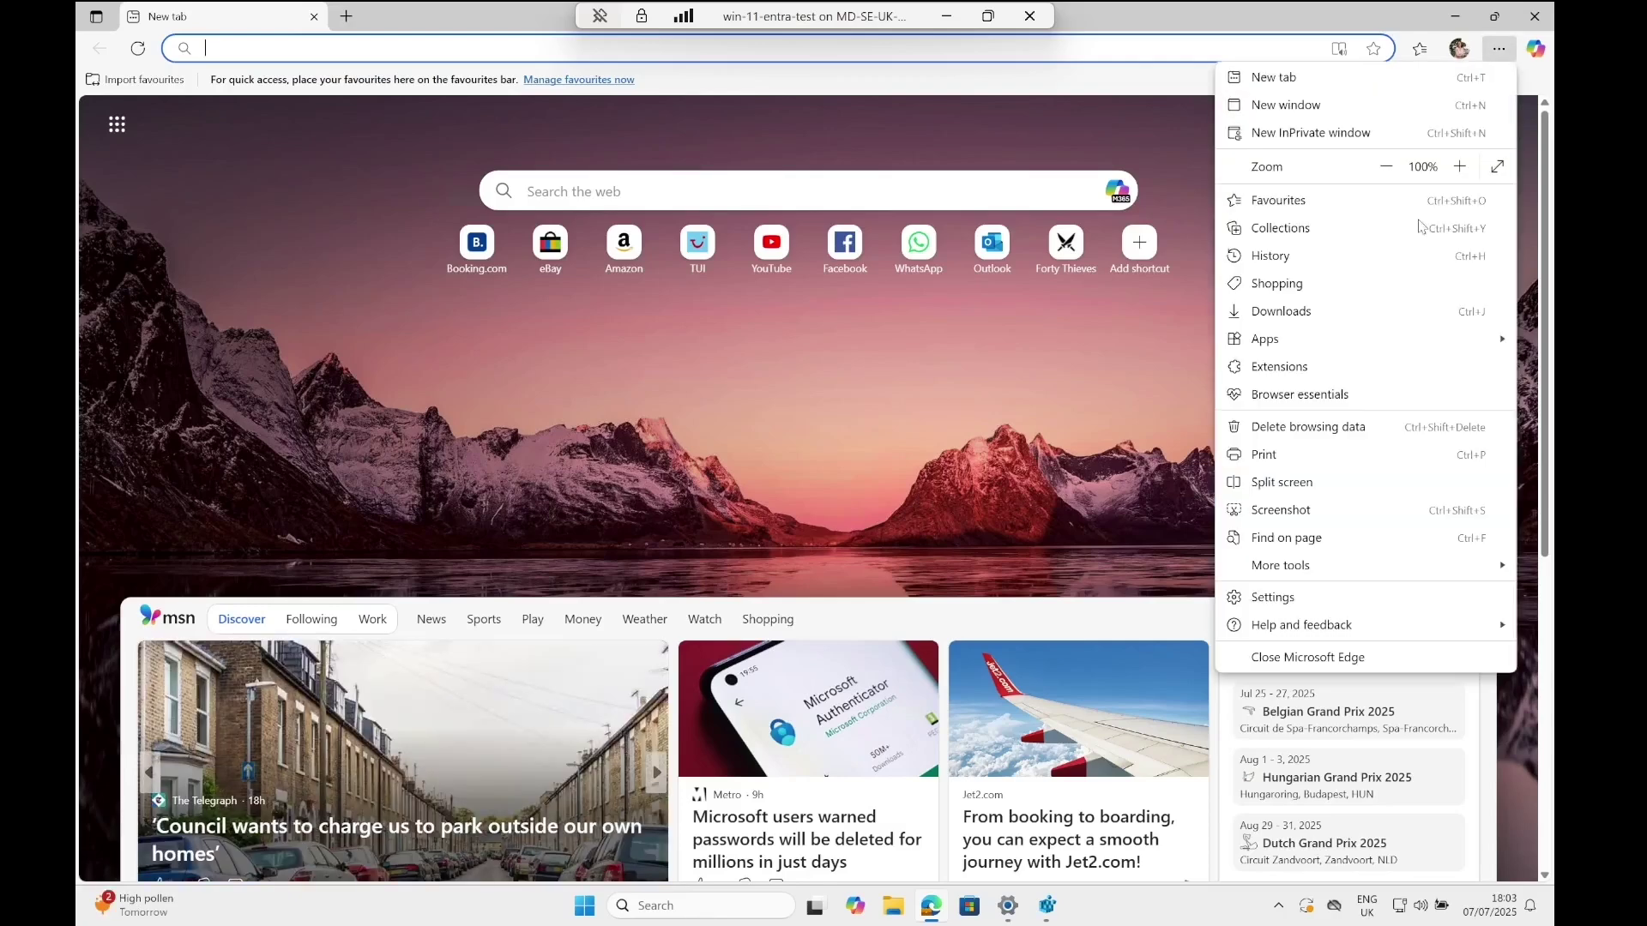
click(1278, 371)
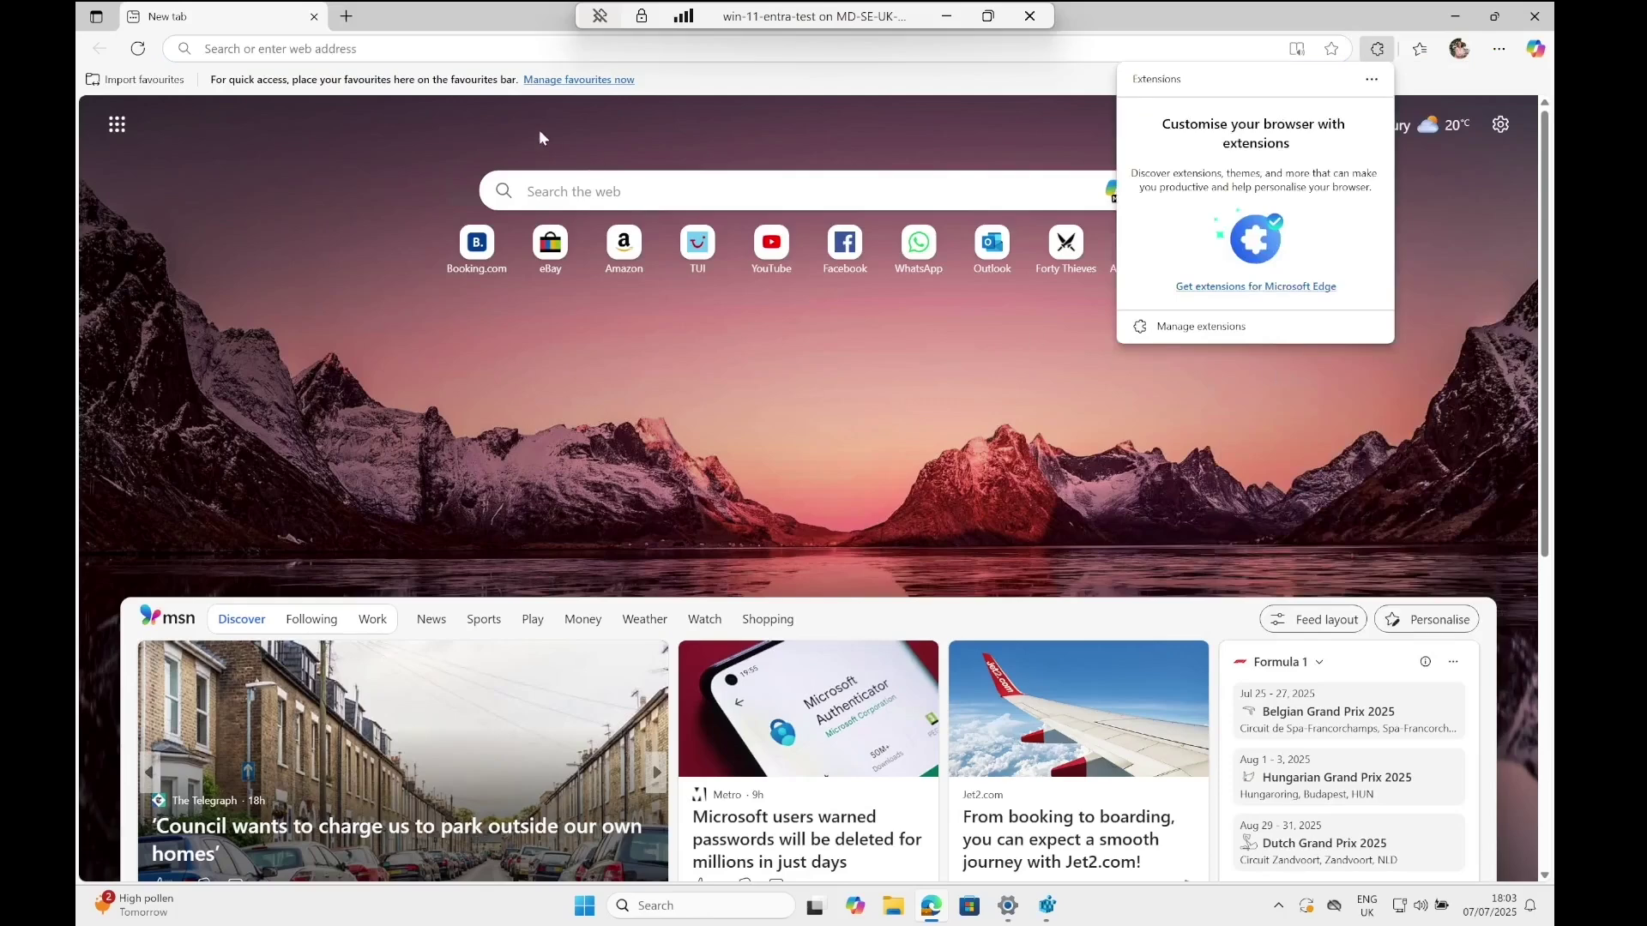
click(1272, 326)
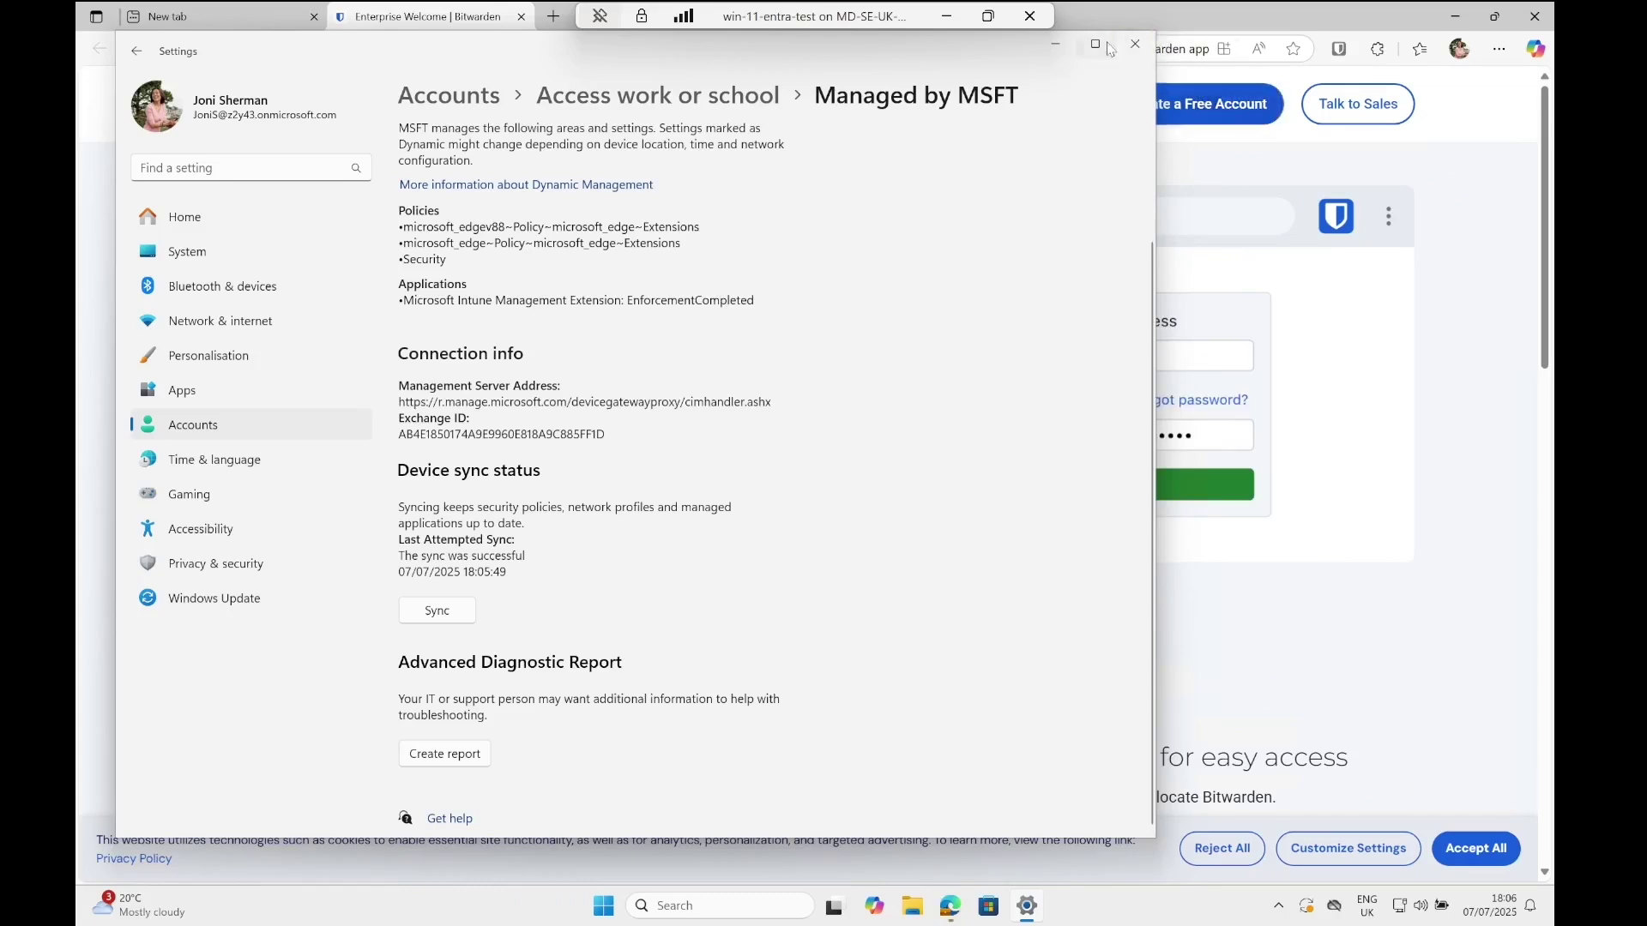
Open the Bitwarden extension in Edge, enter the EU test account's email with Remember email enabled, and continue to the password page.
click(1056, 44)
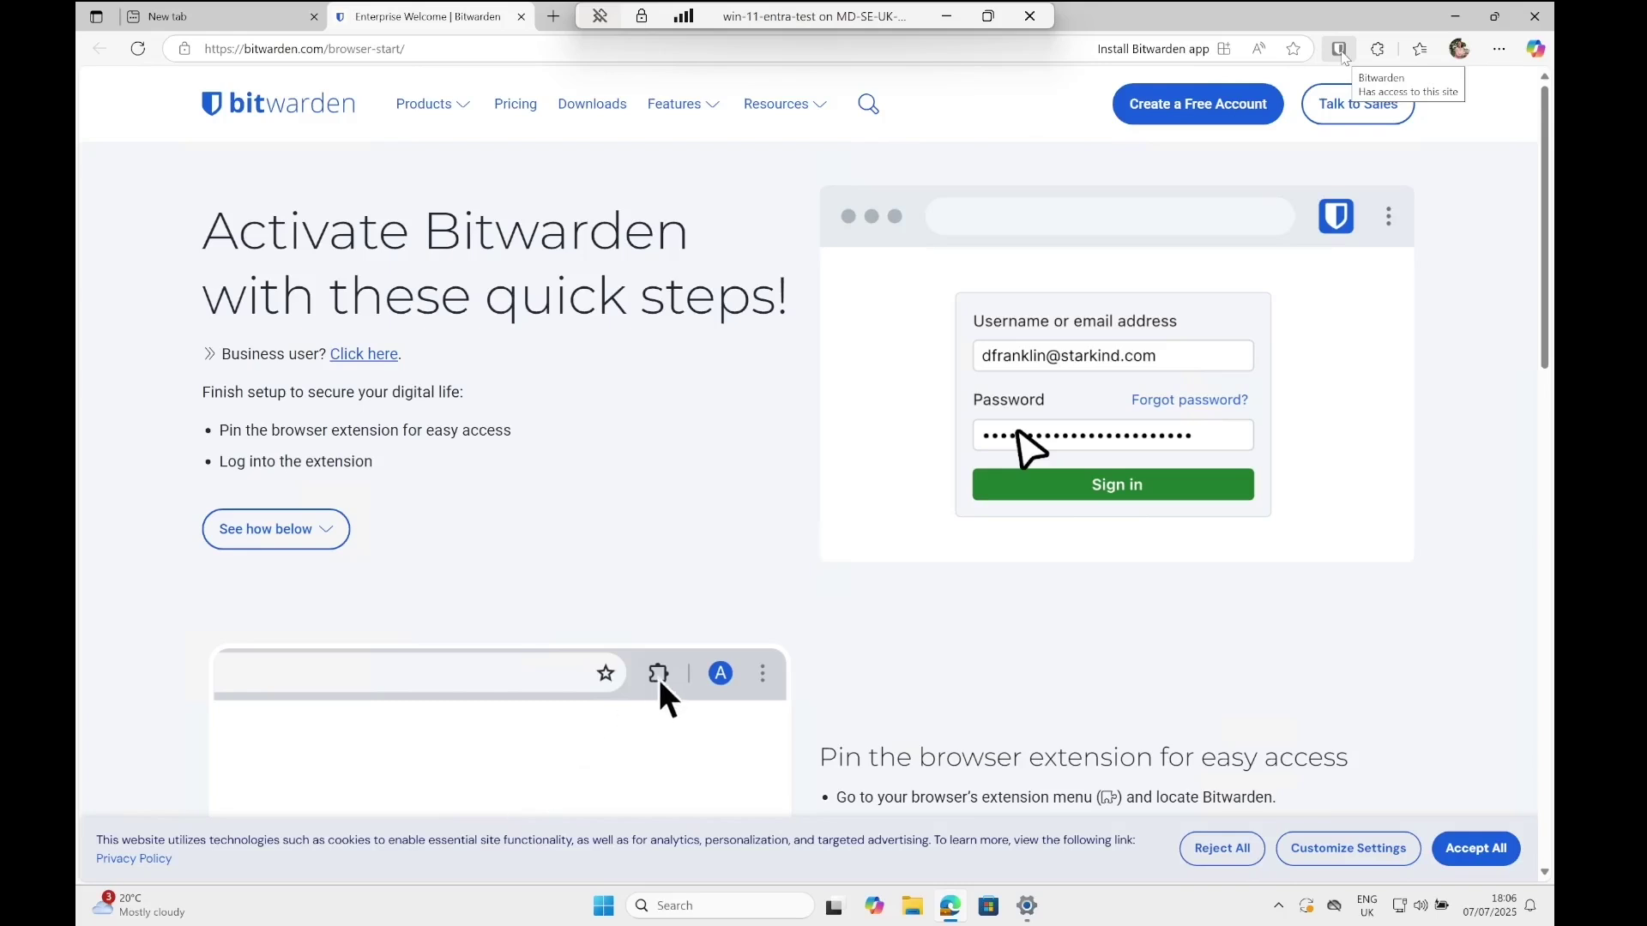
click(1341, 52)
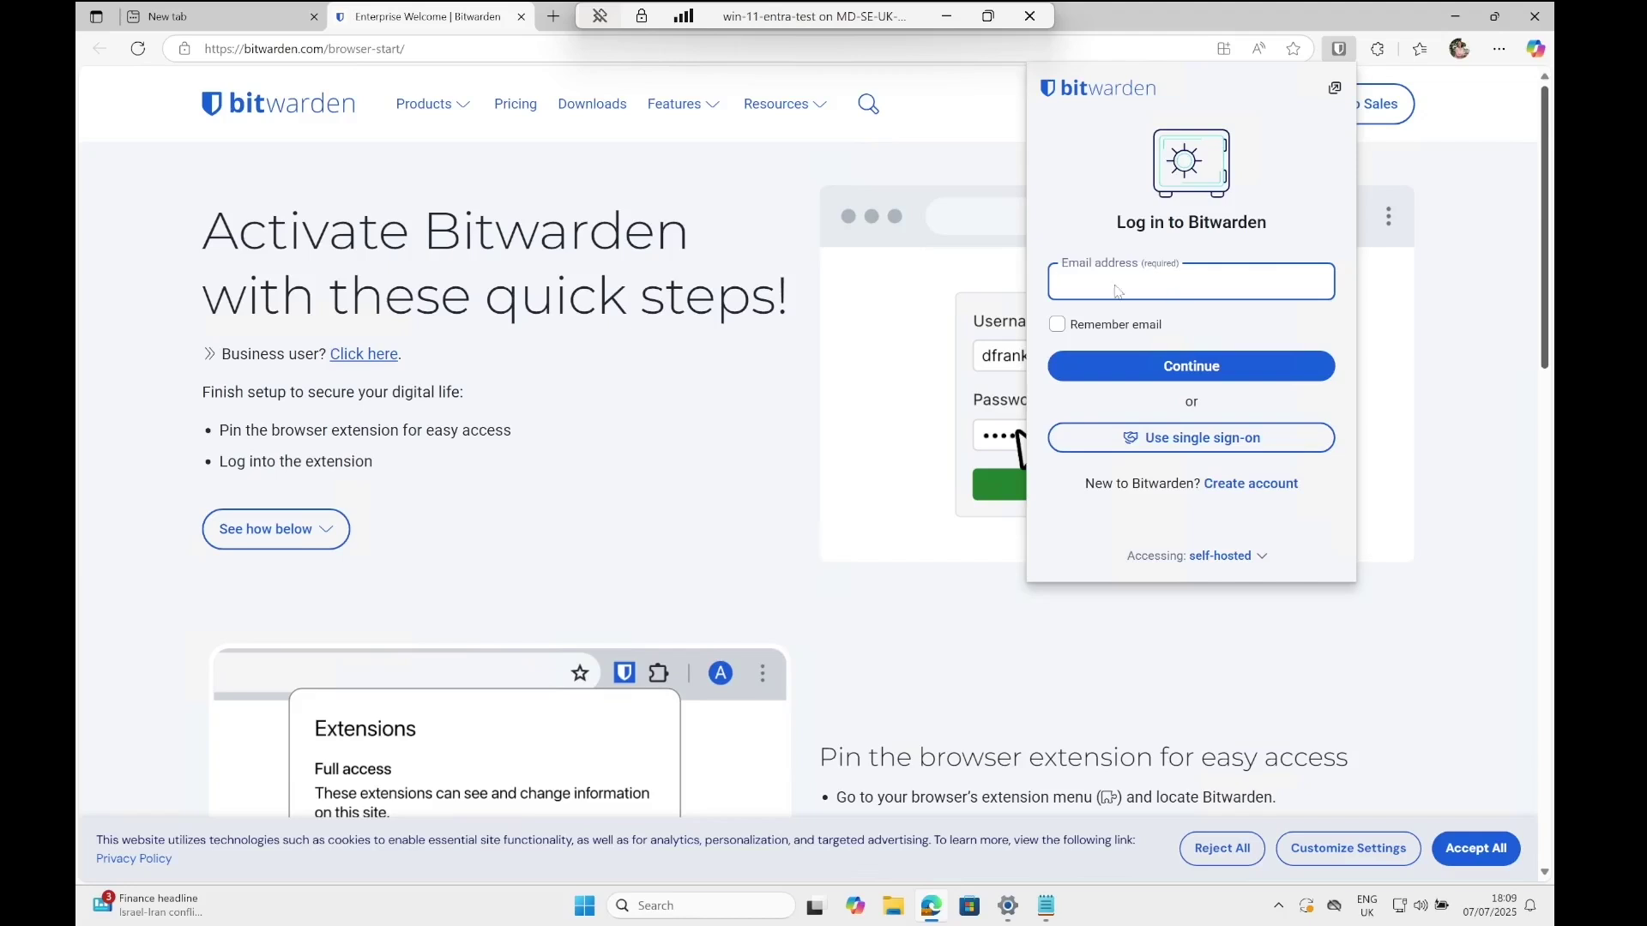
click(1070, 273)
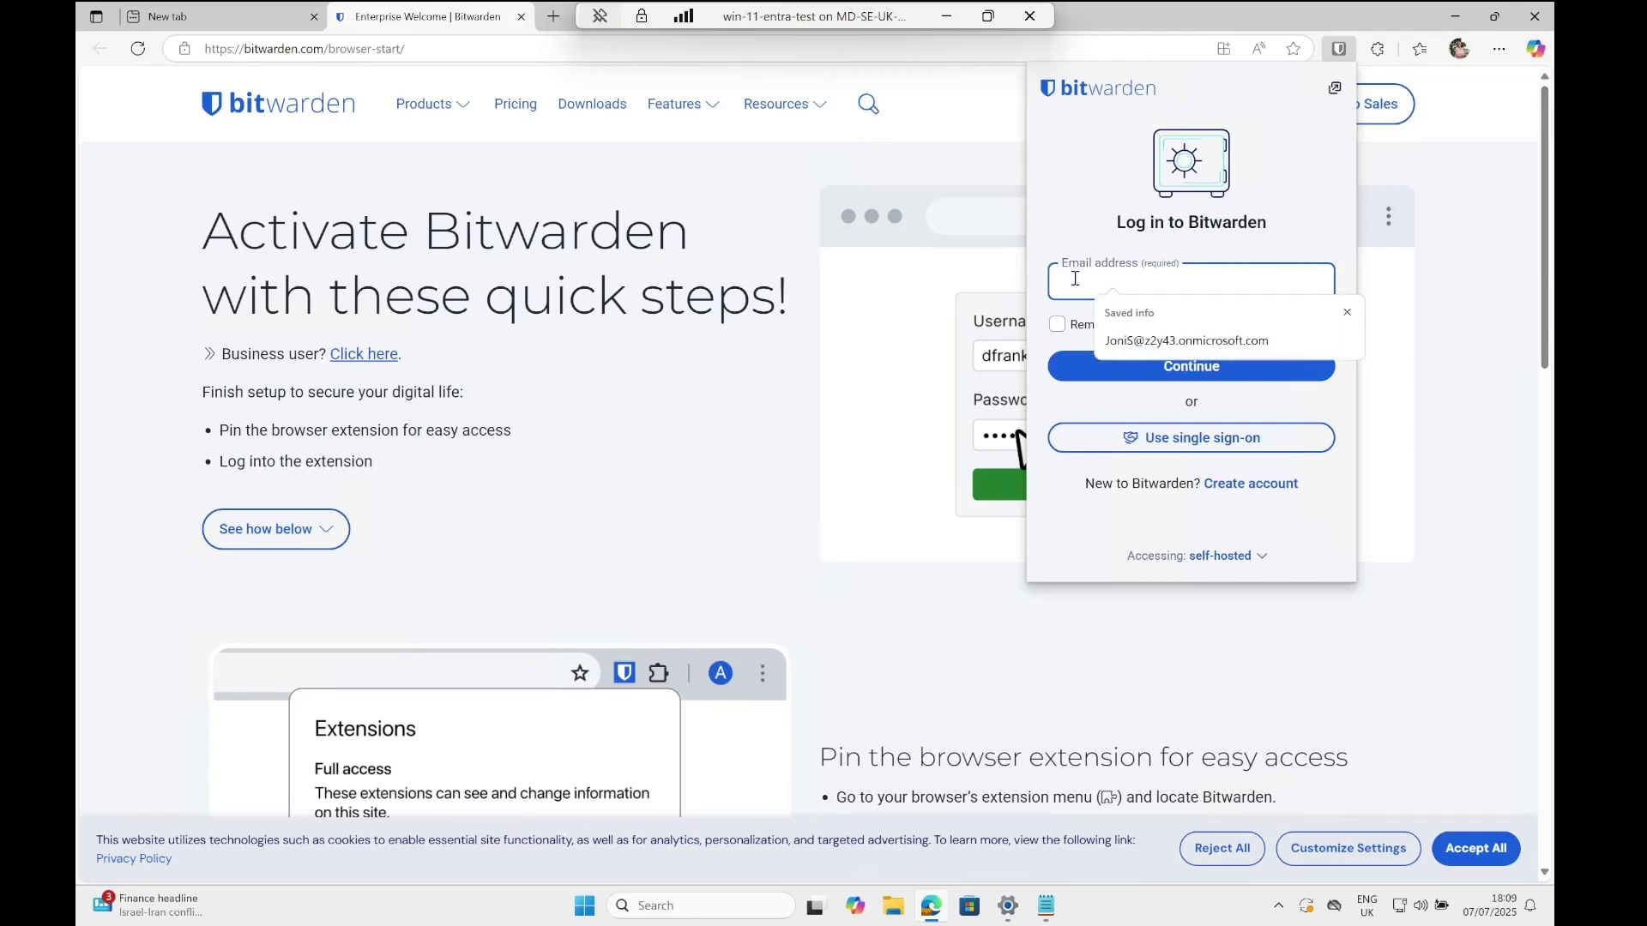
key(ctrl+v)
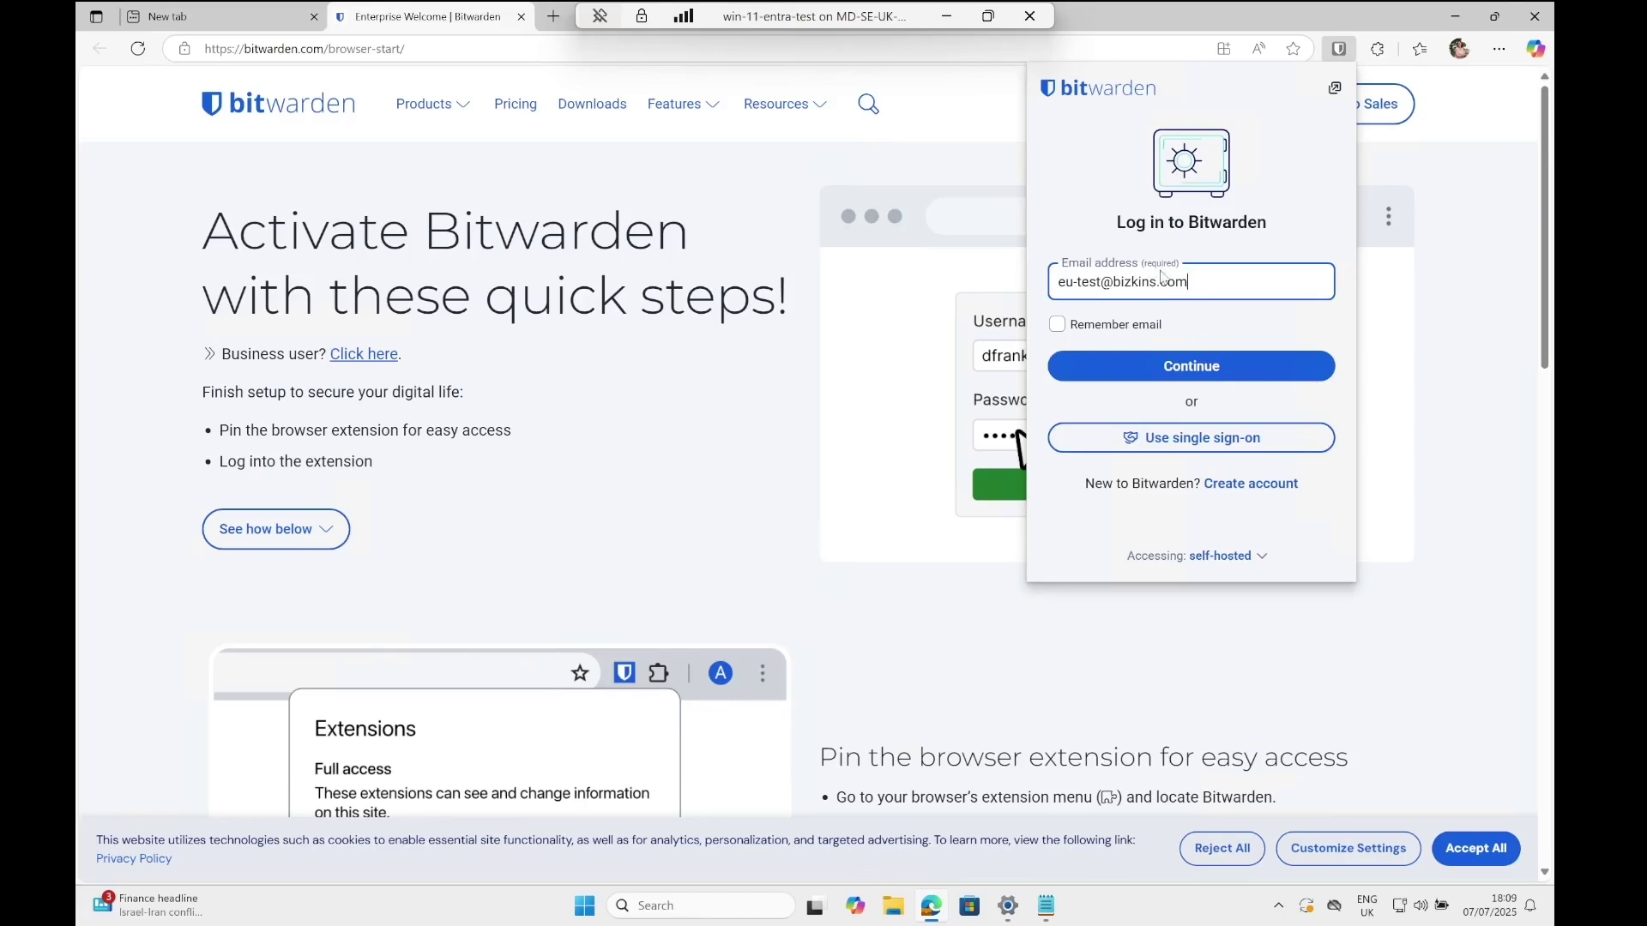
click(1083, 324)
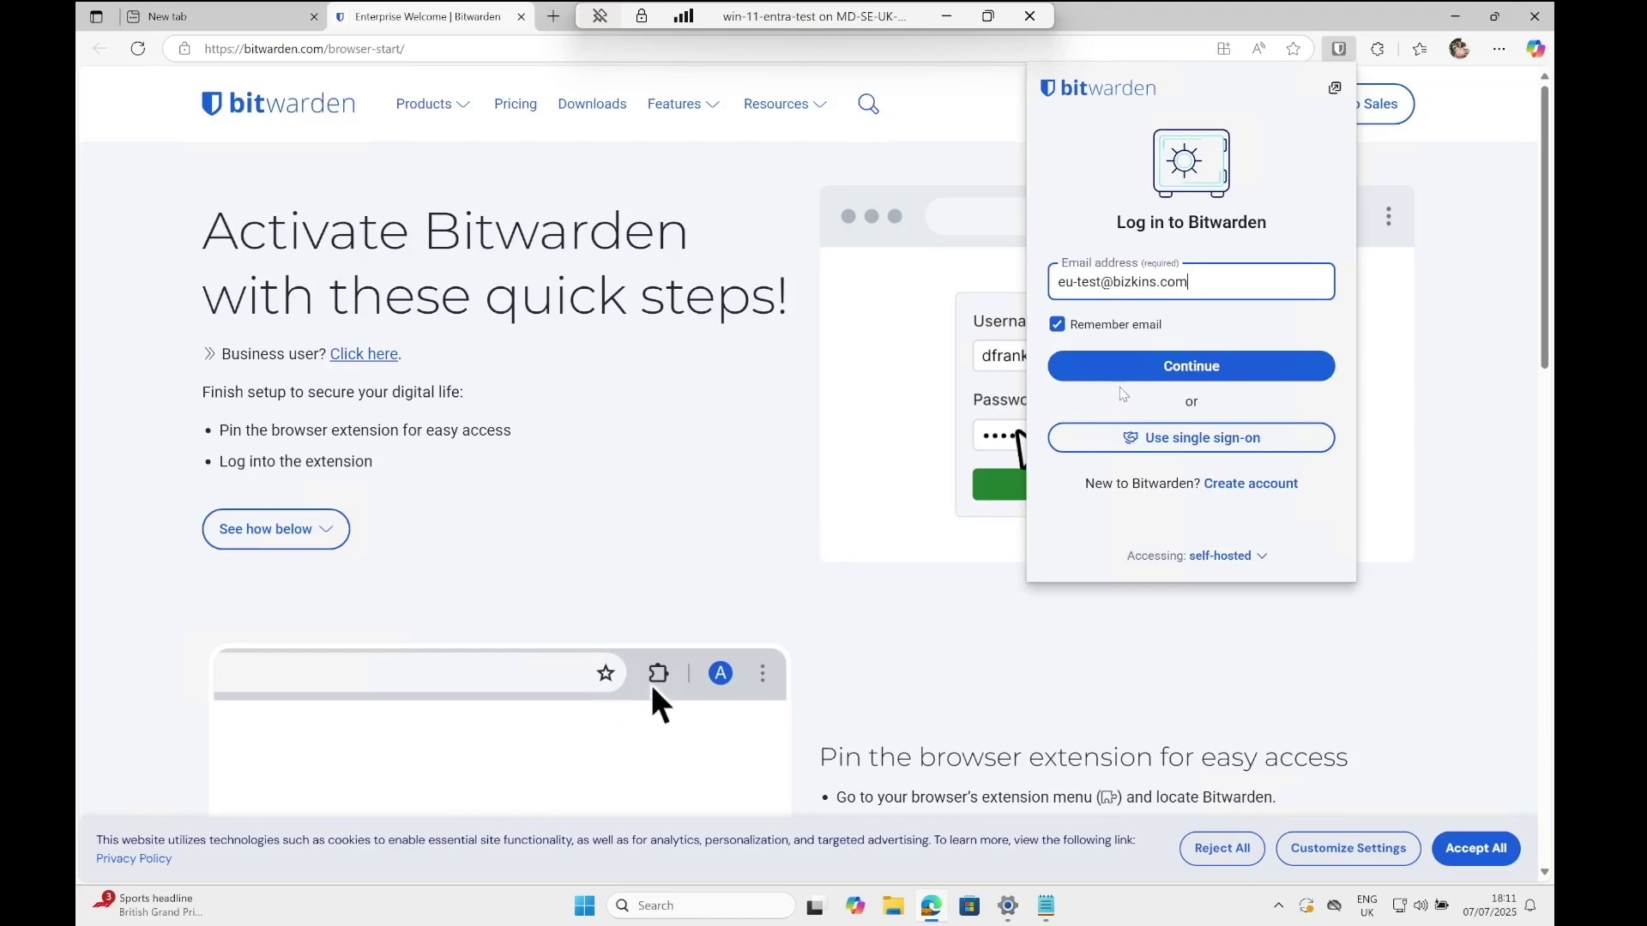
click(1163, 366)
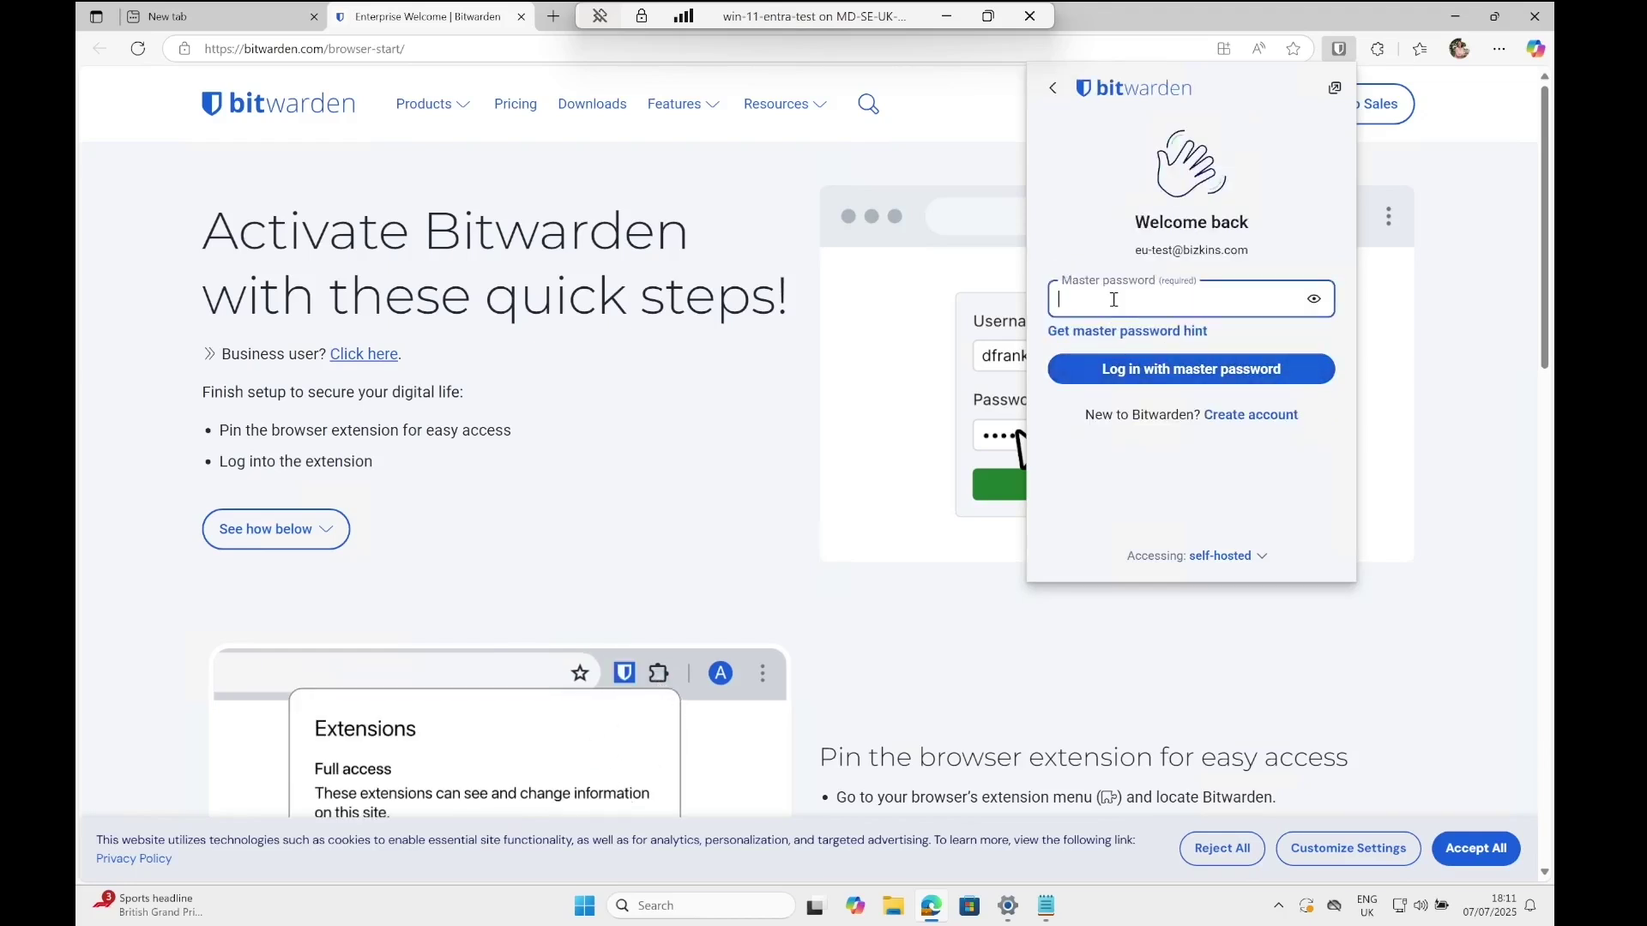
Log in to the Bitwarden extension with the master password, and open the account actions to check the account's server.
text(•••)
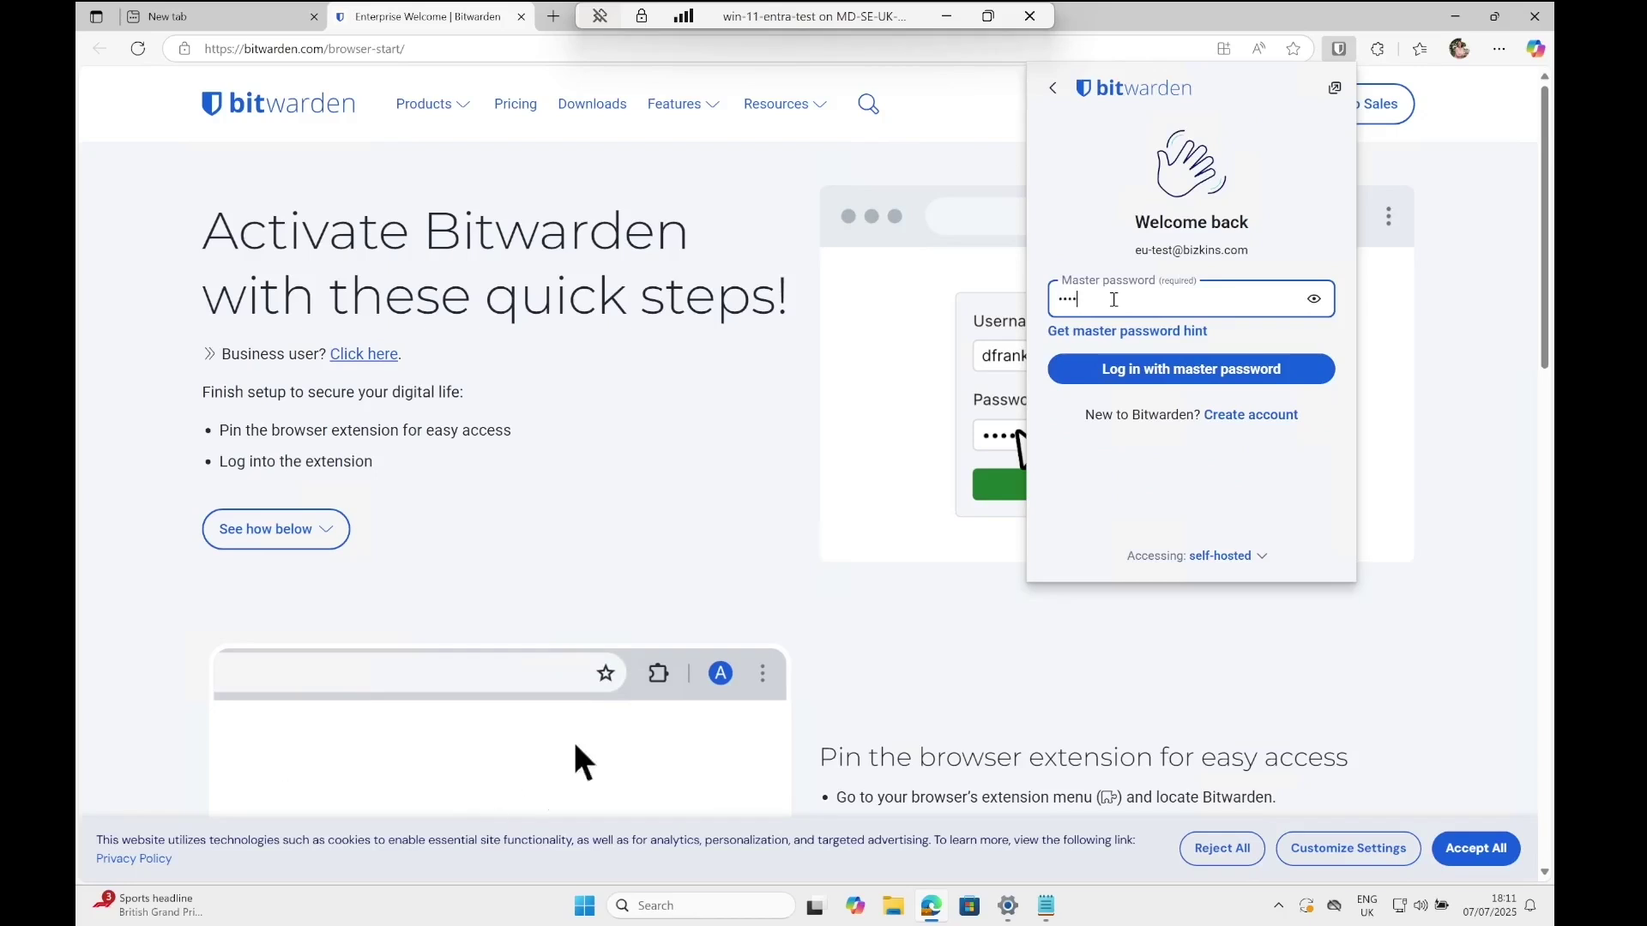
text(•••••••)
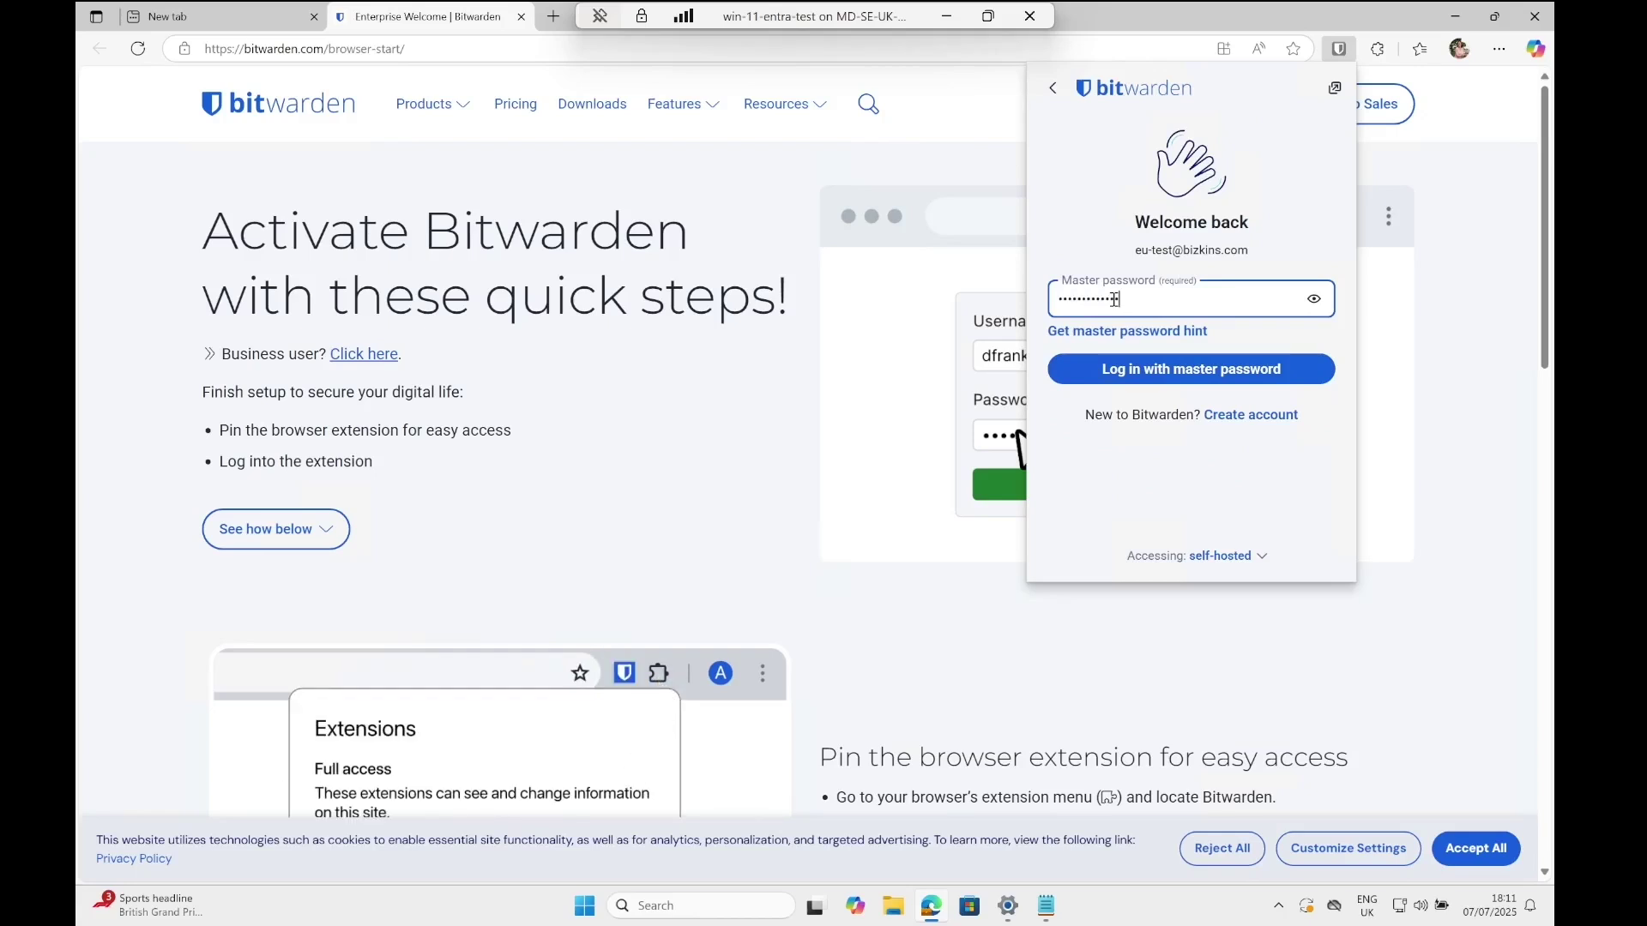
key(Return)
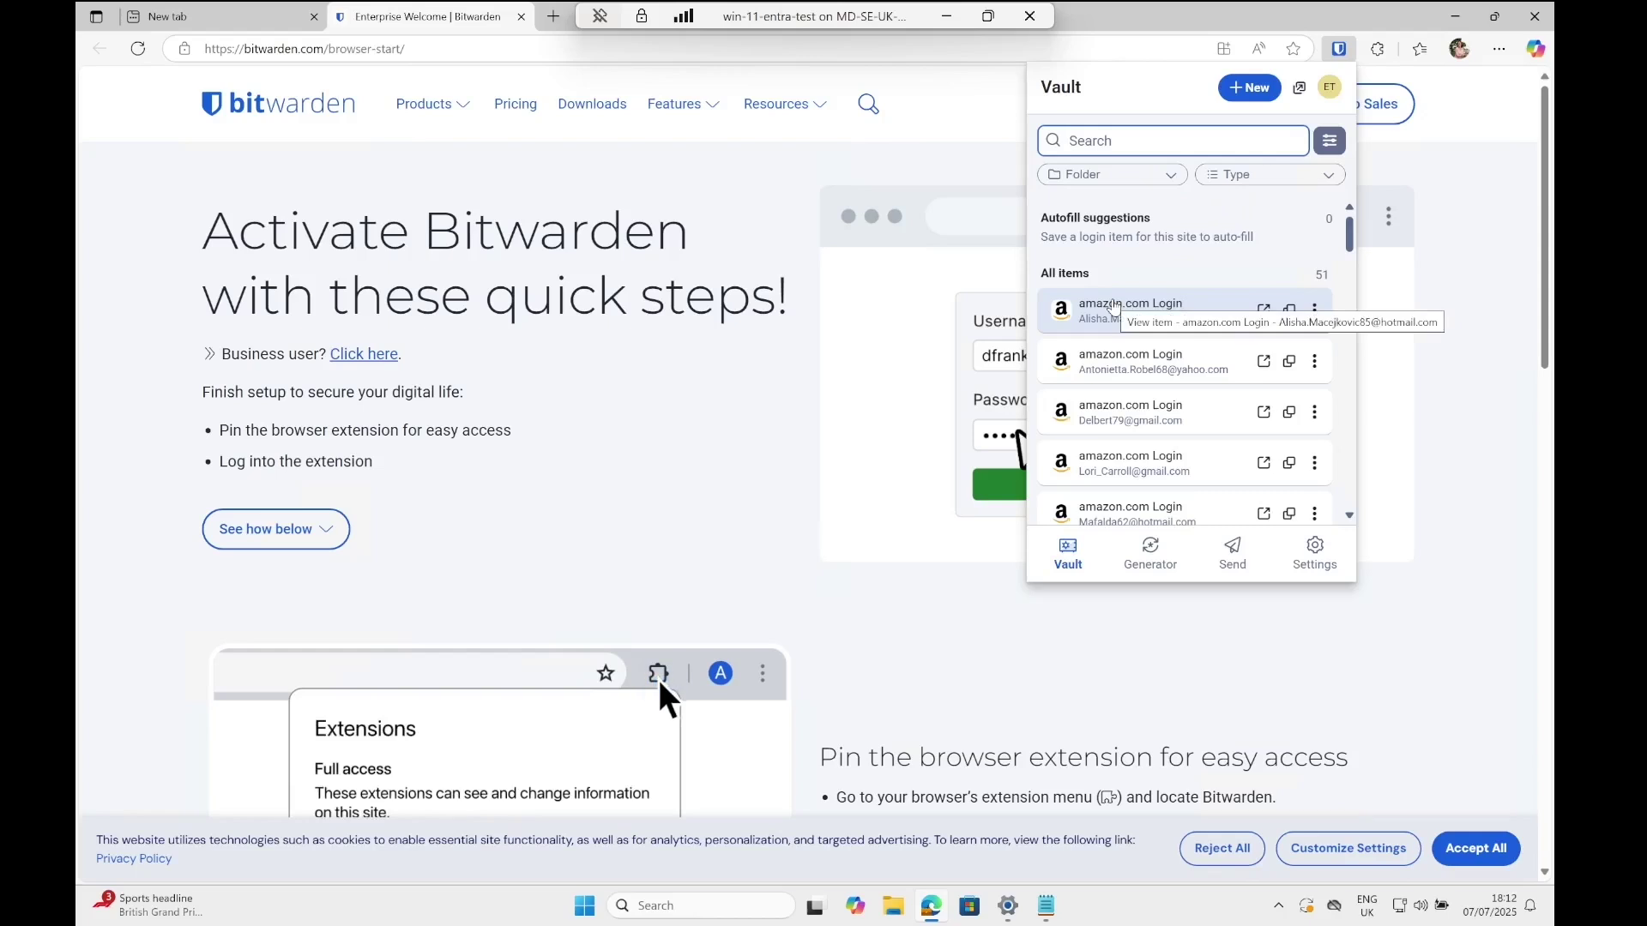
click(1328, 88)
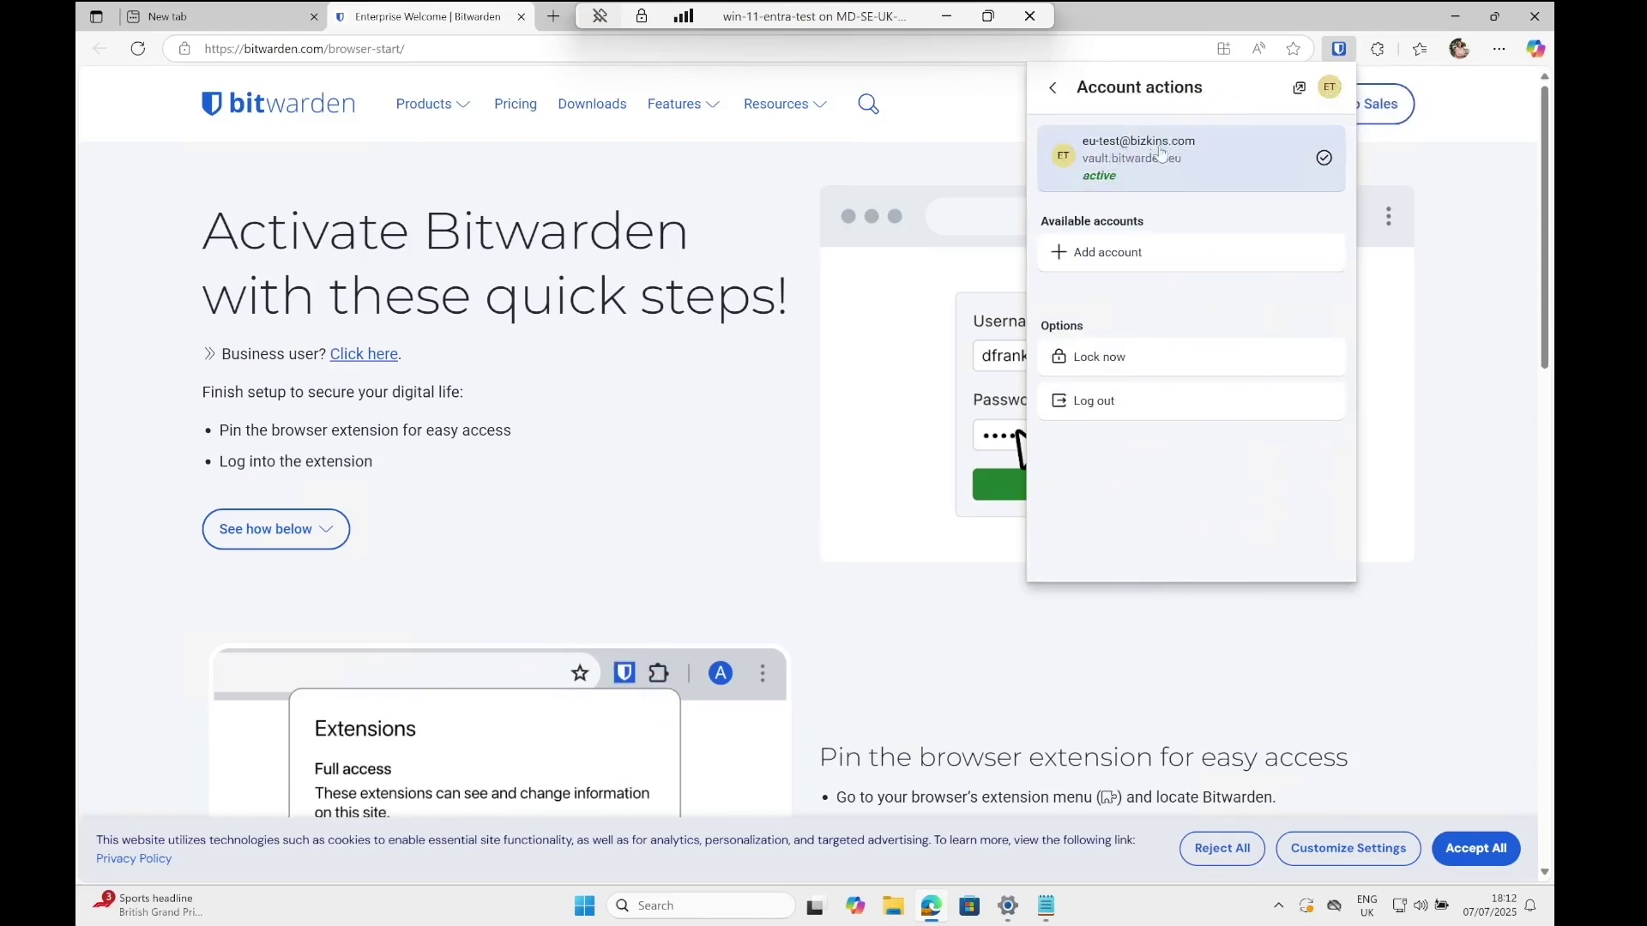